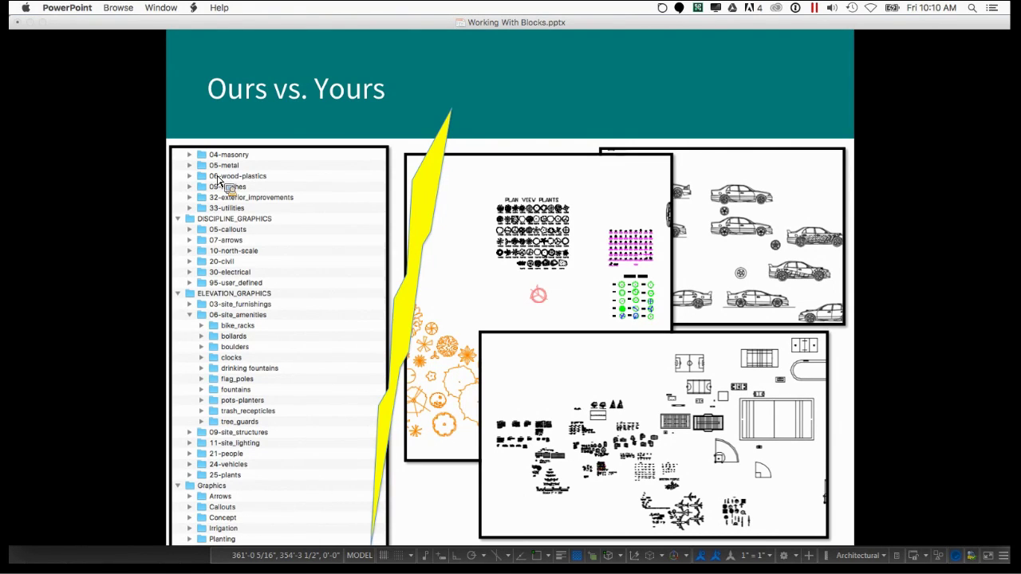
End the slideshow after its last slide and switch to the Working With Blocks drawing in F/X CAD
key(Right)
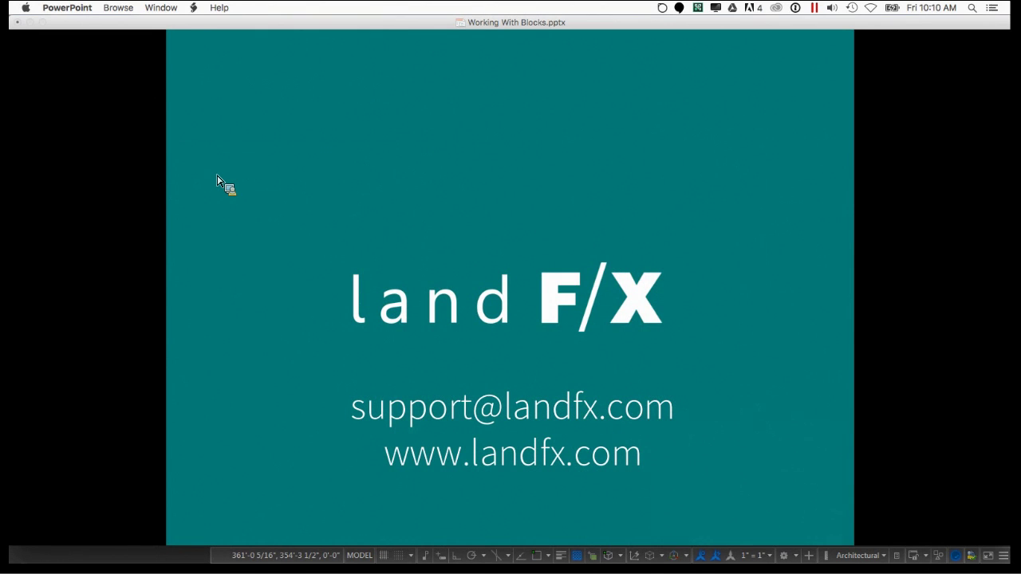
key(Escape)
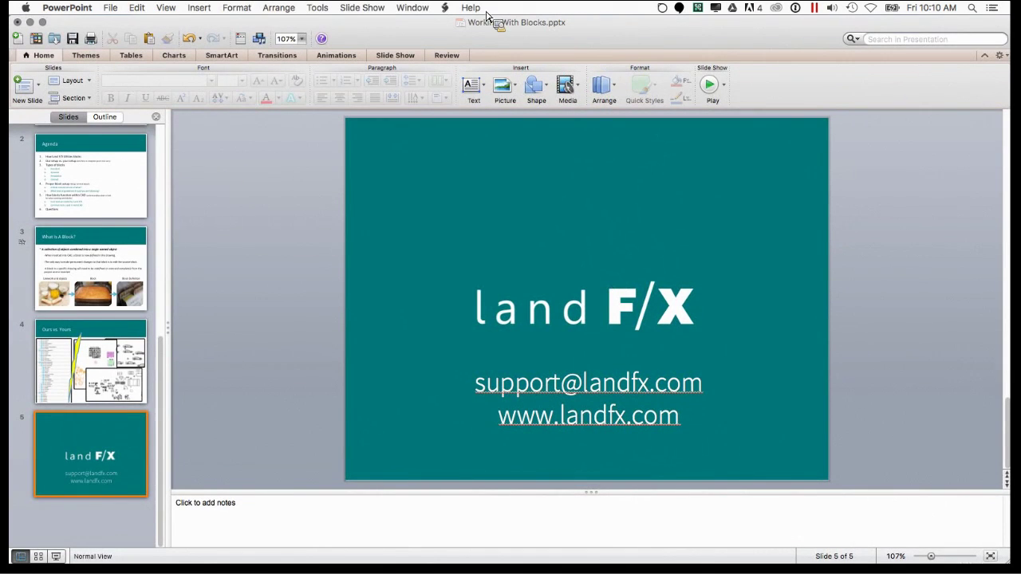
key(super+Tab)
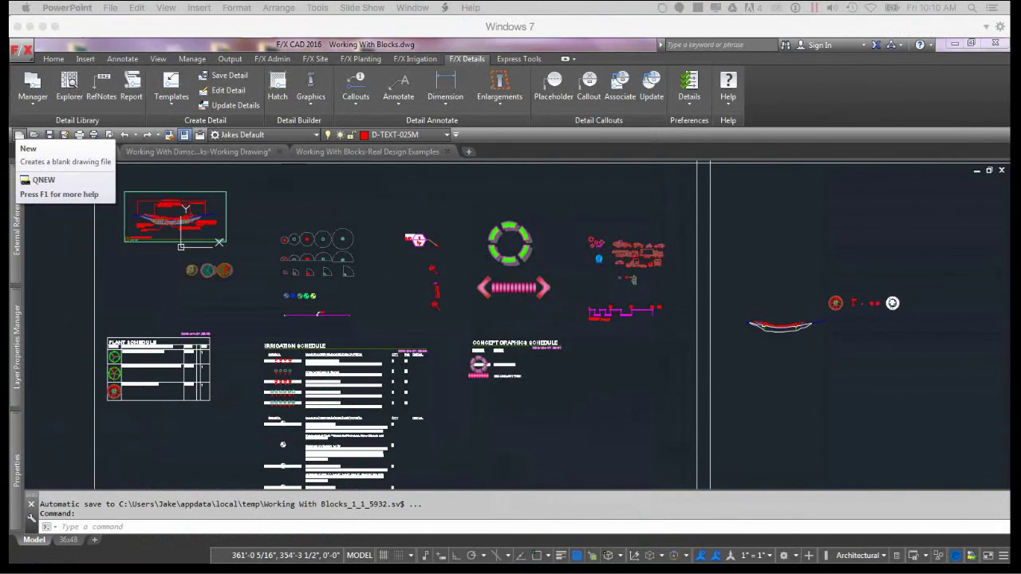
click(167, 288)
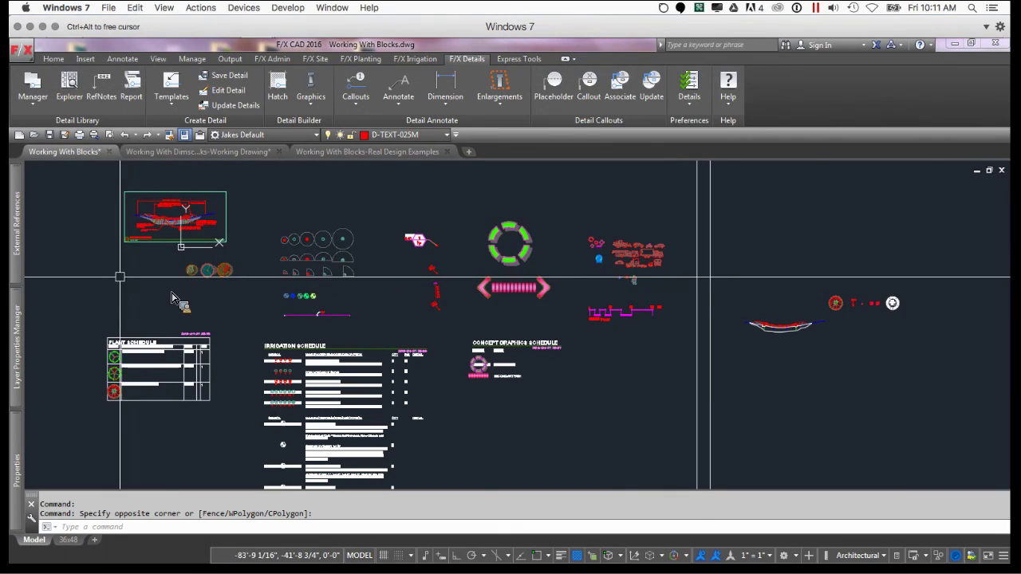
Examine the block examples under "Where And How Do We Use Blocks?" and pick out the first full-circle irrigation head symbol
scroll(172, 297, down, 5)
scroll(171, 298, up, 5)
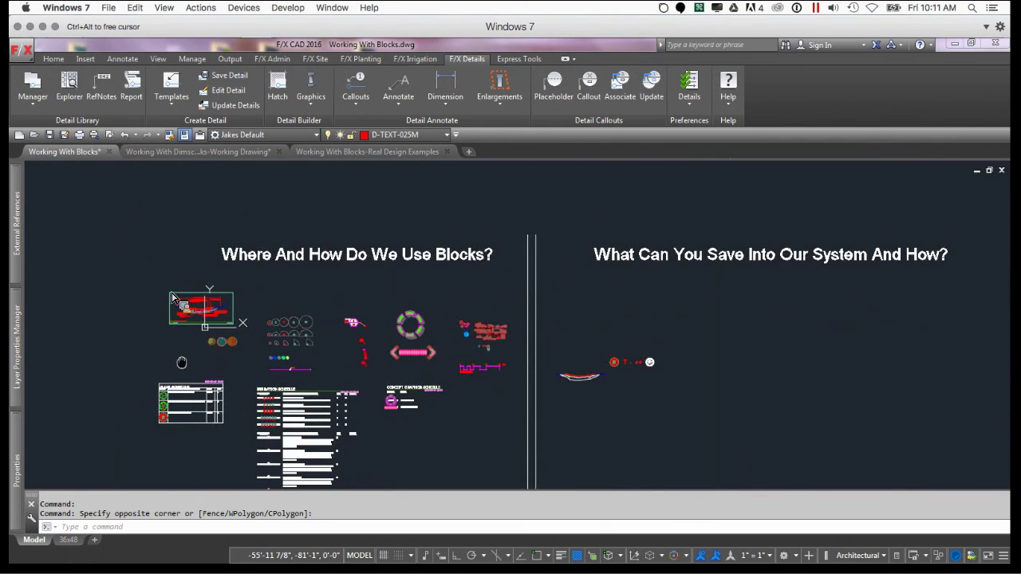
mouse_move(463, 428)
middle_down()
mouse_move(452, 426)
mouse_move(447, 394)
mouse_move(458, 363)
middle_up()
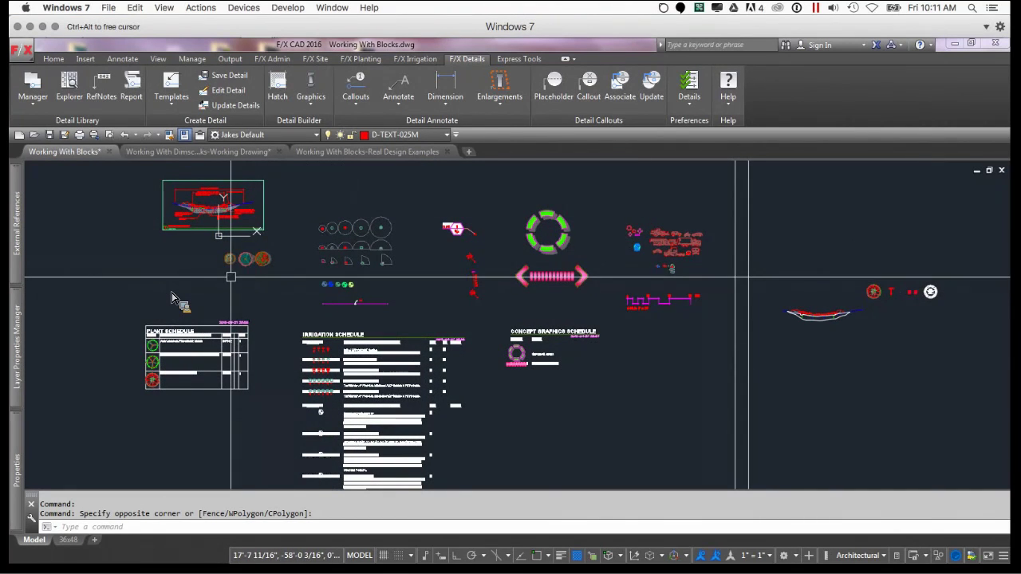
scroll(240, 280, up, 2)
mouse_move(285, 279)
middle_down()
mouse_move(298, 354)
mouse_move(247, 286)
middle_up()
scroll(335, 216, up, 4)
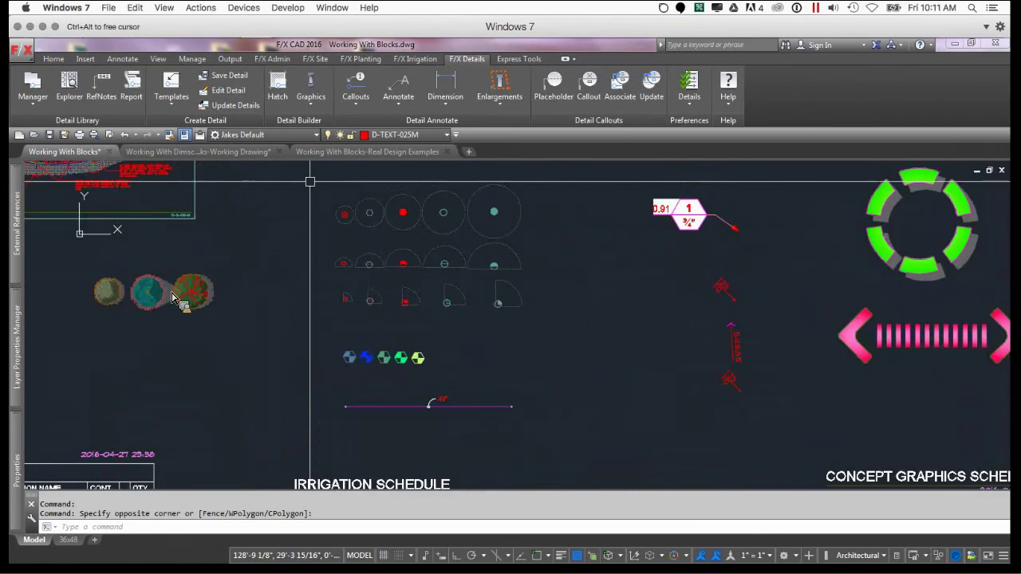
click(363, 233)
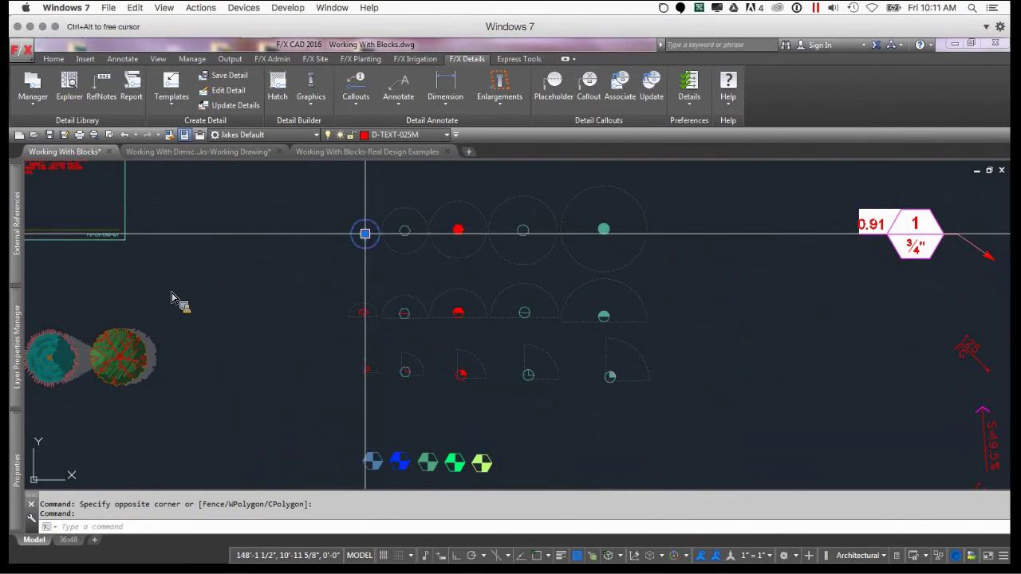
key(Escape)
scroll(383, 240, down, 3)
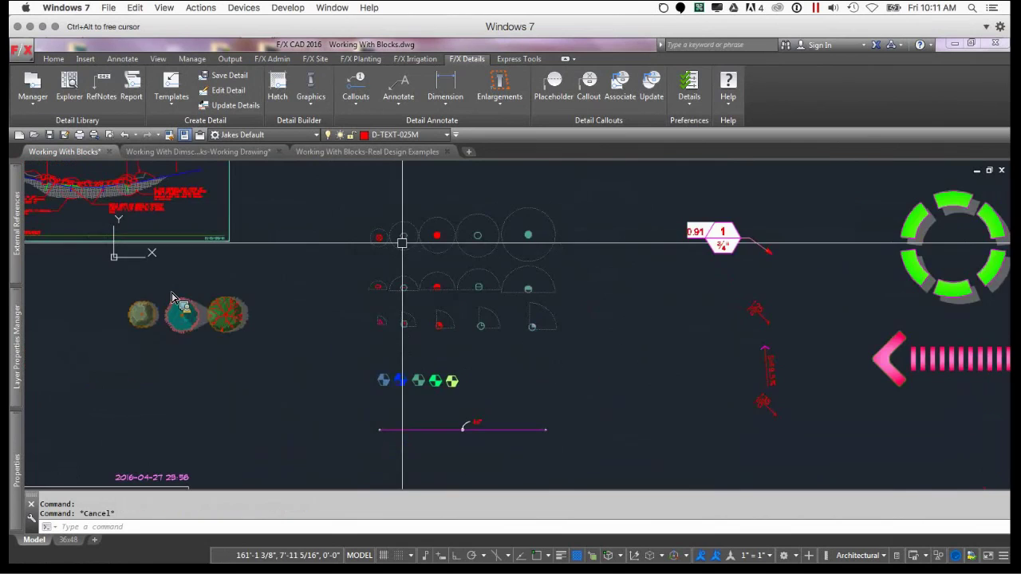
scroll(400, 250, down, 1)
scroll(401, 250, down, 2)
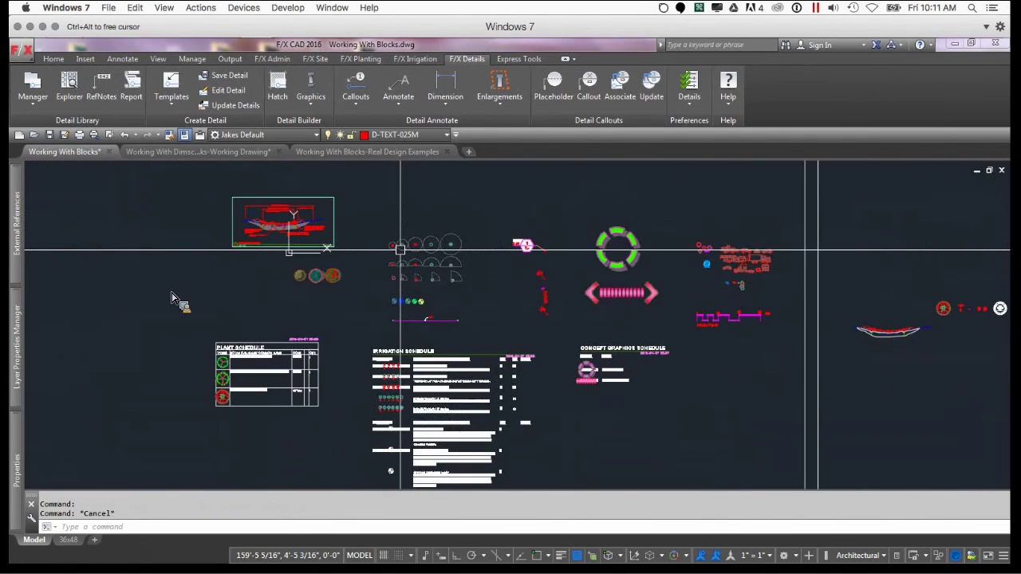
Inspect the rows of full, half and quarter-circle irrigation heads alongside the other block examples
scroll(401, 275, up, 2)
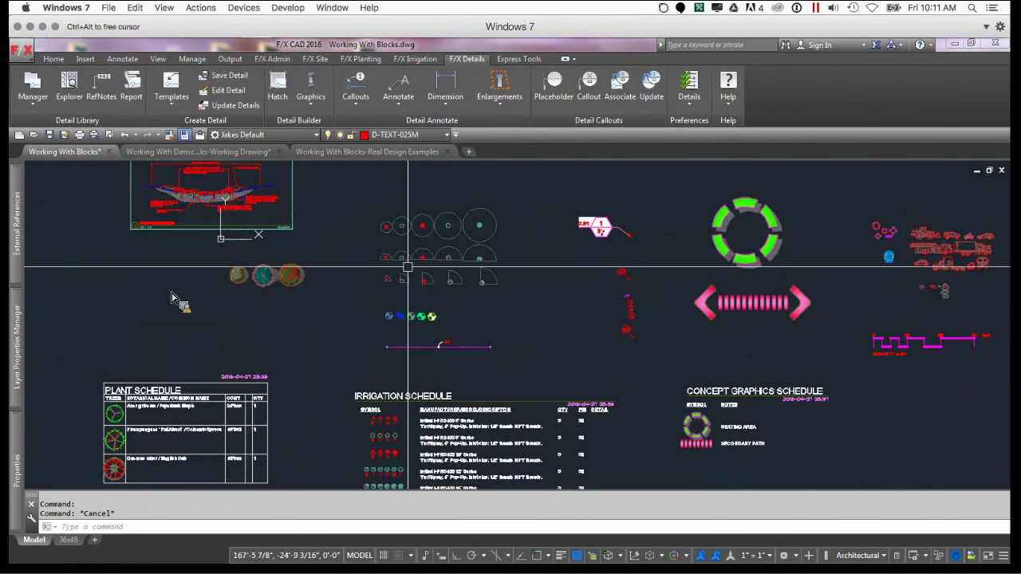
scroll(408, 268, up, 2)
middle_drag(407, 269, 401, 307)
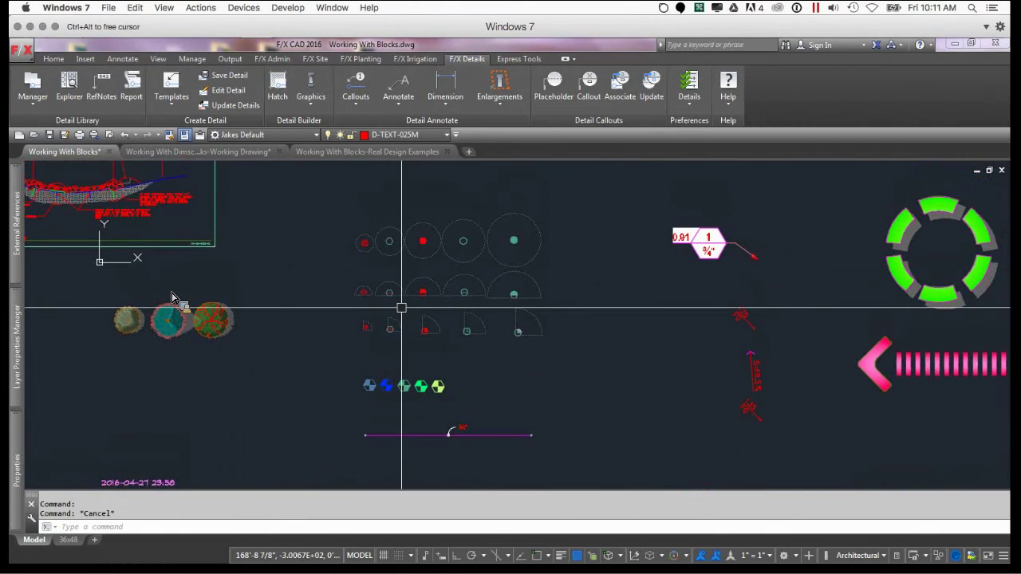
scroll(402, 307, down, 2)
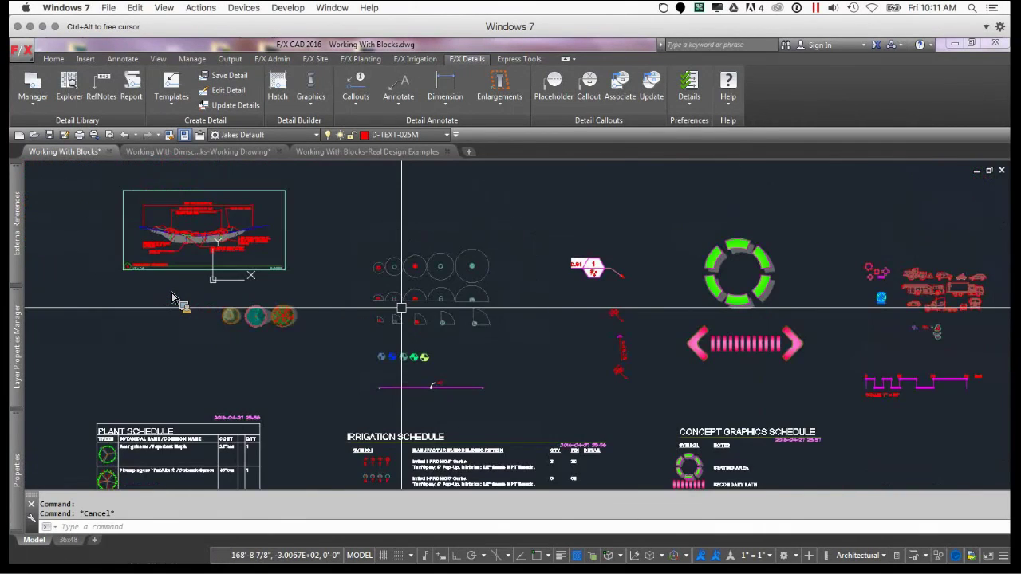
scroll(403, 307, down, 2)
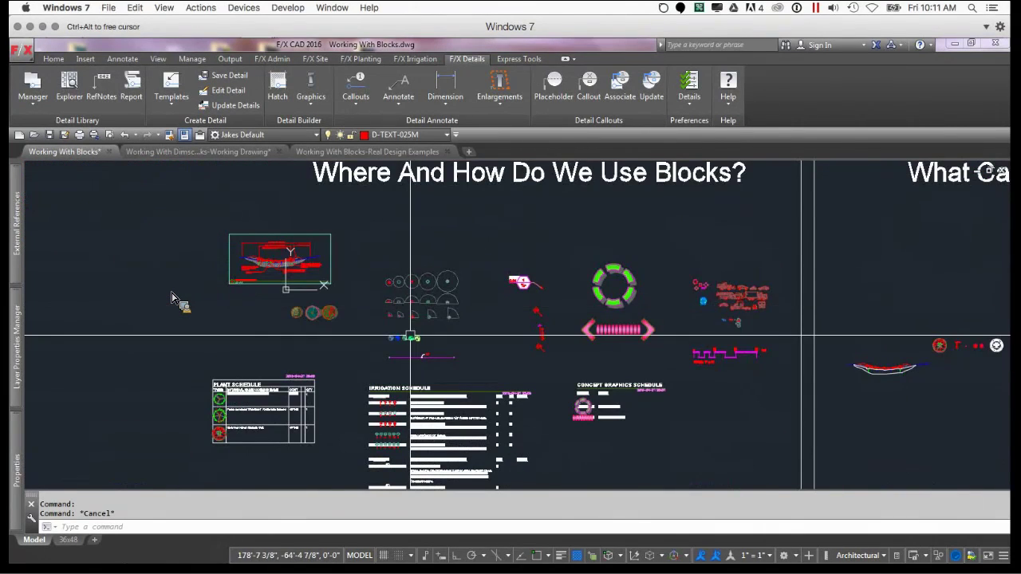
middle_drag(410, 338, 395, 293)
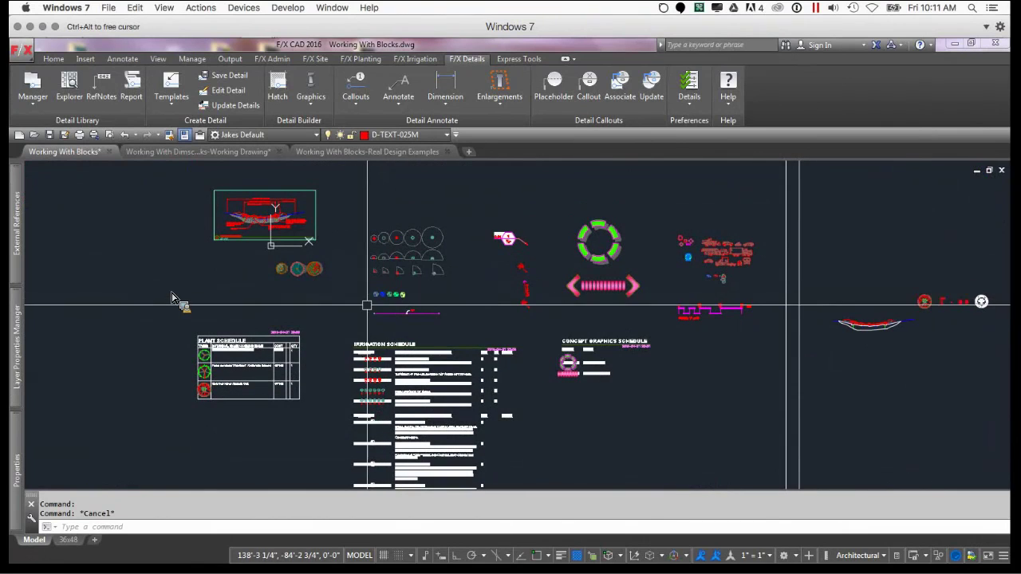
Inspect the row of hexagonal irrigation valve symbols above the Irrigation Schedule by selecting individual valves
scroll(364, 298, up, 2)
scroll(373, 296, up, 3)
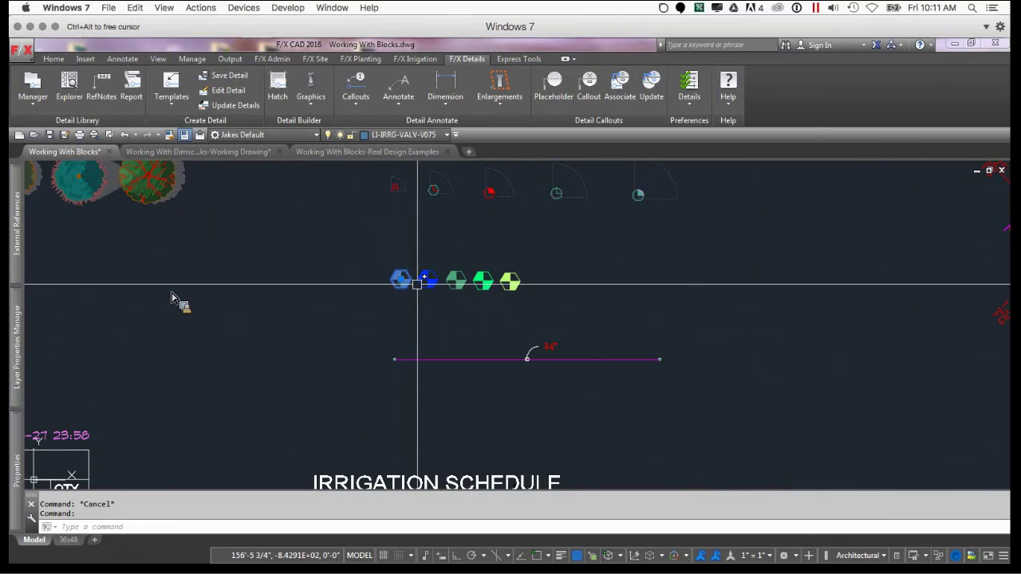
click(423, 281)
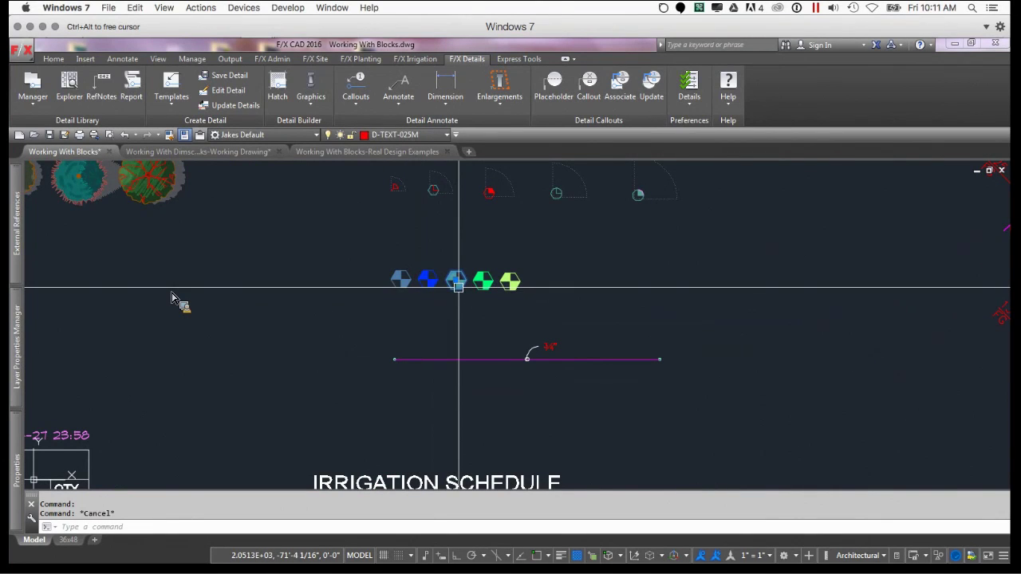
click(485, 280)
key(Escape)
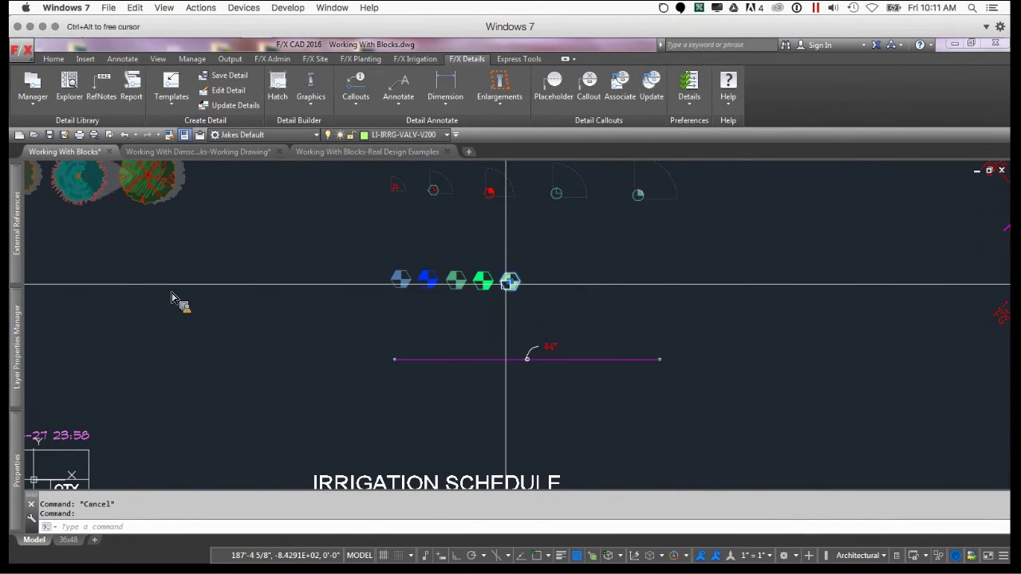
scroll(479, 292, down, 2)
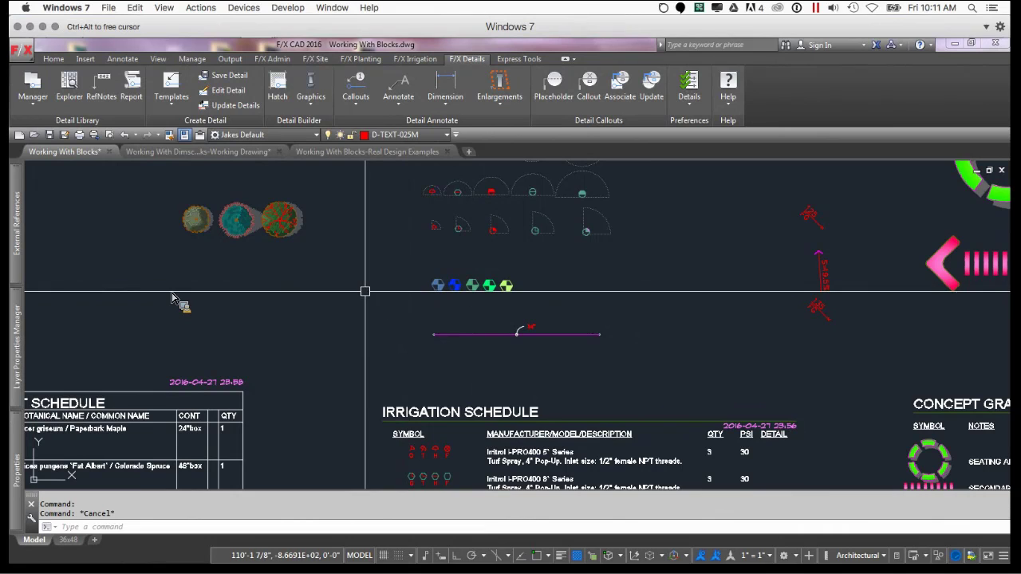
Examine the site furniture, vehicle and boulder blocks beside the concept graphics
scroll(365, 291, down, 4)
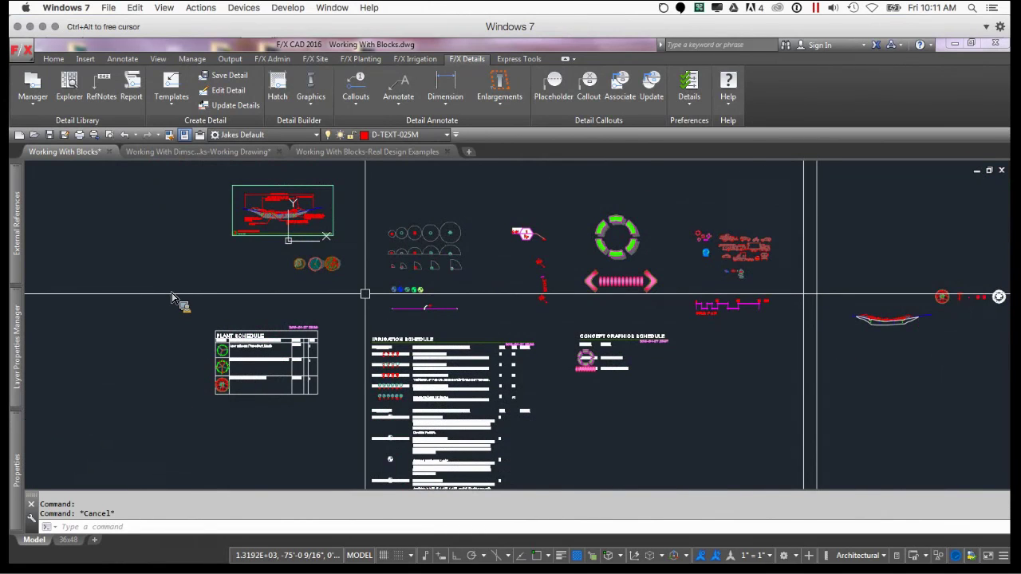
scroll(365, 291, down, 3)
middle_drag(360, 292, 313, 351)
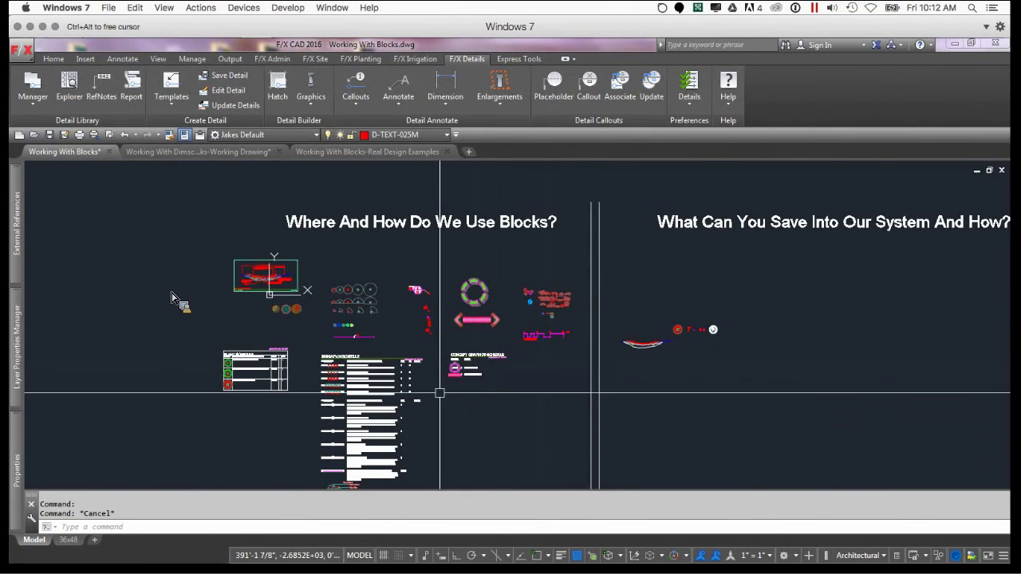
middle_drag(440, 399, 433, 371)
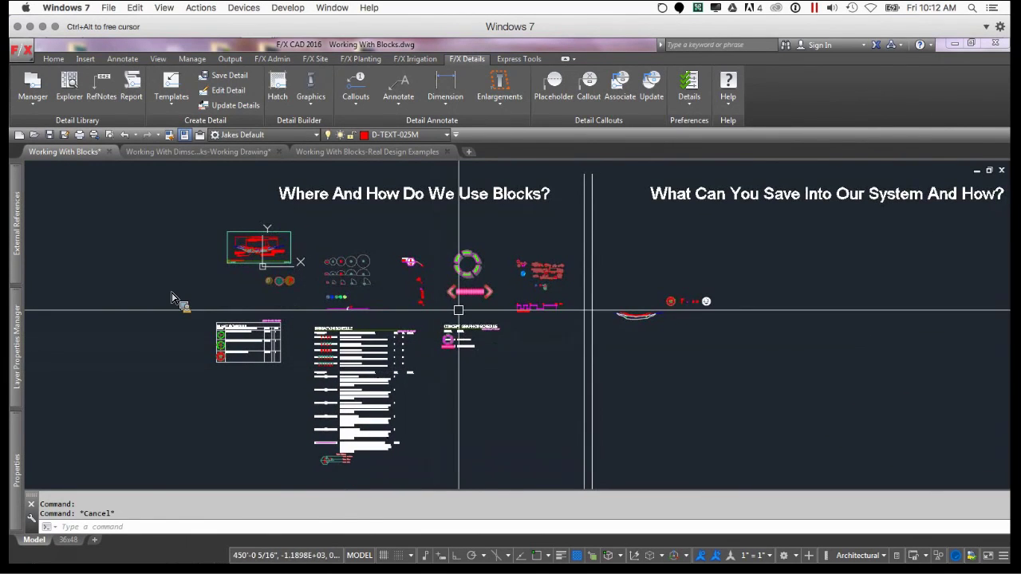
scroll(537, 260, up, 8)
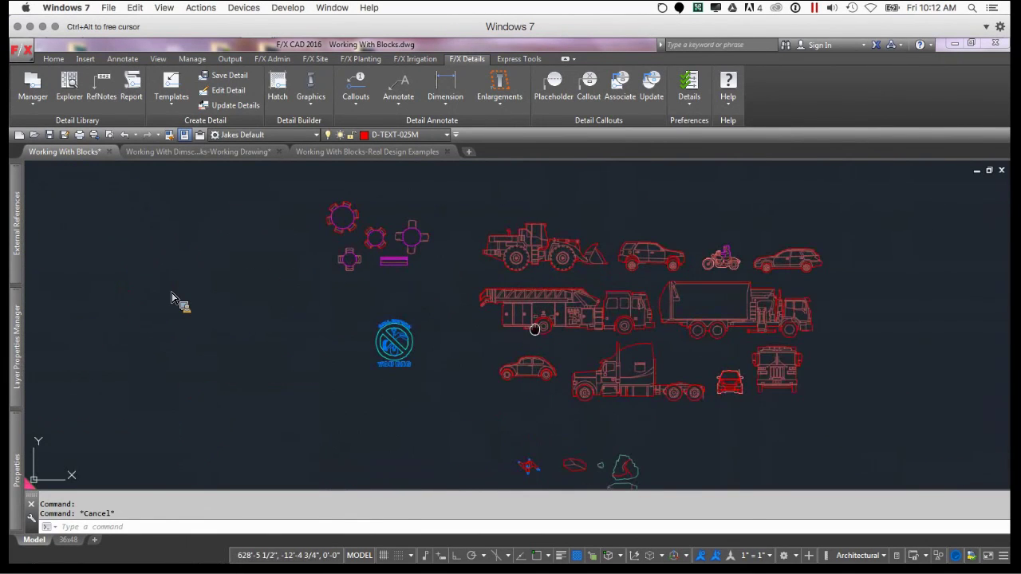
mouse_move(536, 267)
middle_down()
mouse_move(435, 304)
mouse_move(397, 255)
mouse_move(388, 220)
middle_up()
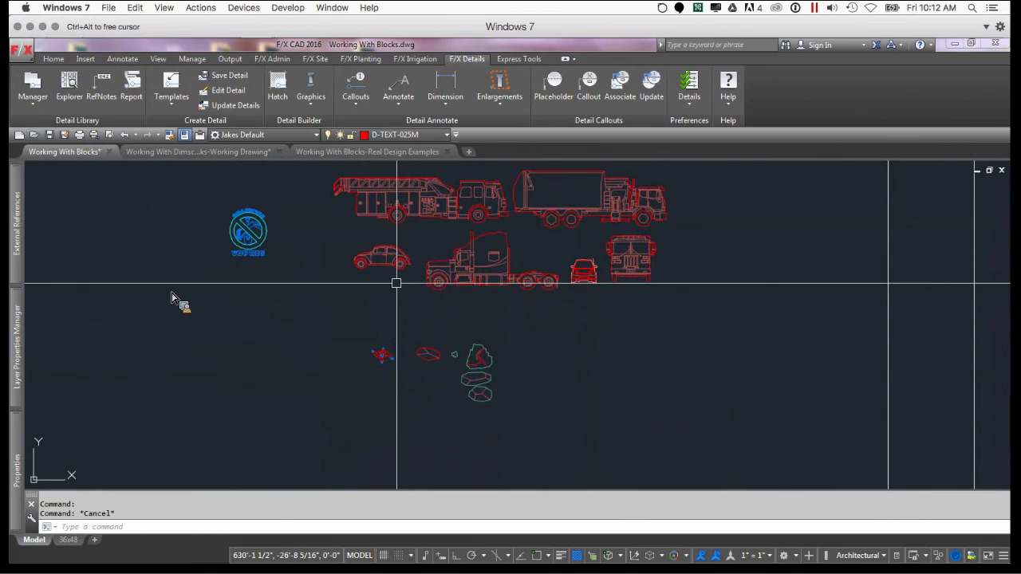
mouse_move(392, 333)
middle_down()
mouse_move(387, 289)
mouse_move(340, 324)
mouse_move(344, 434)
middle_up()
scroll(338, 410, up, 2)
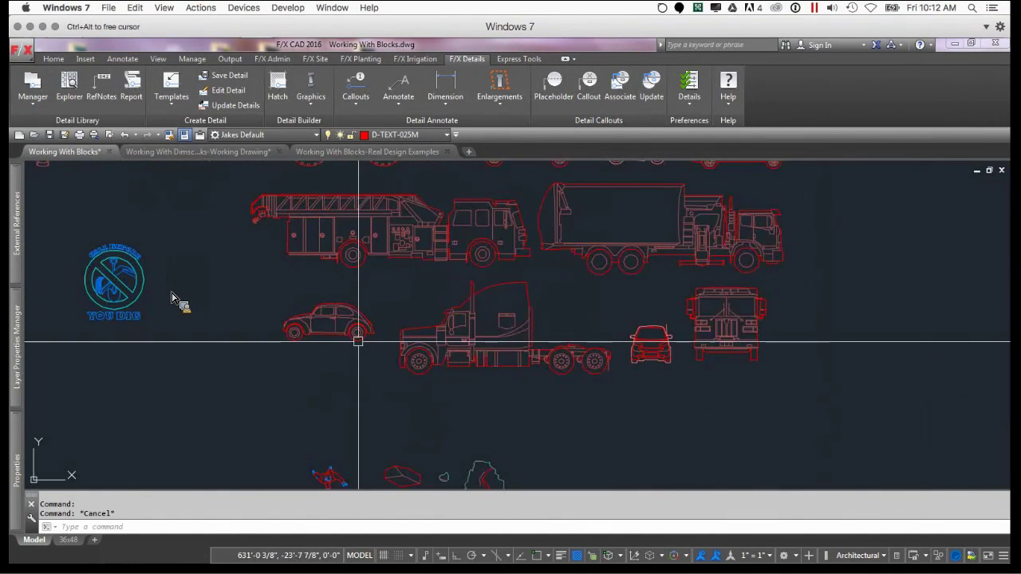
scroll(354, 336, down, 4)
scroll(353, 335, down, 3)
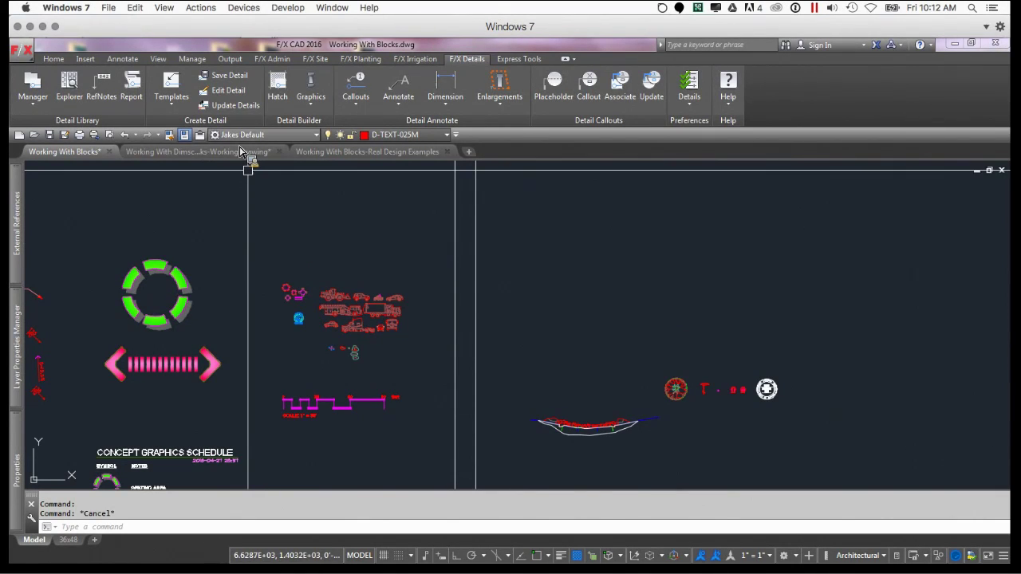
Open the F/X Site Plan Graphics block library and display the Benches category under Site Furnishings
click(313, 59)
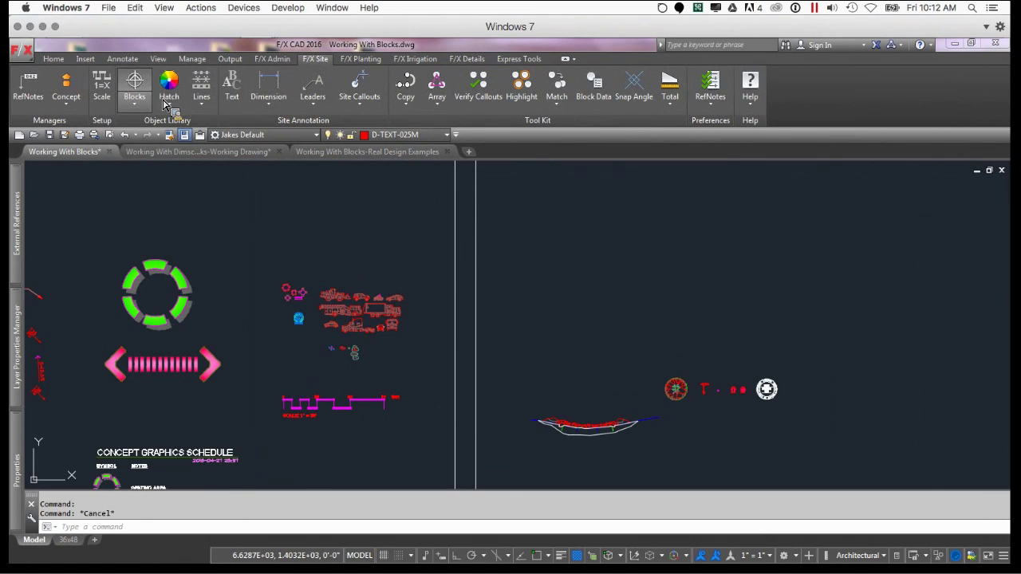
click(135, 89)
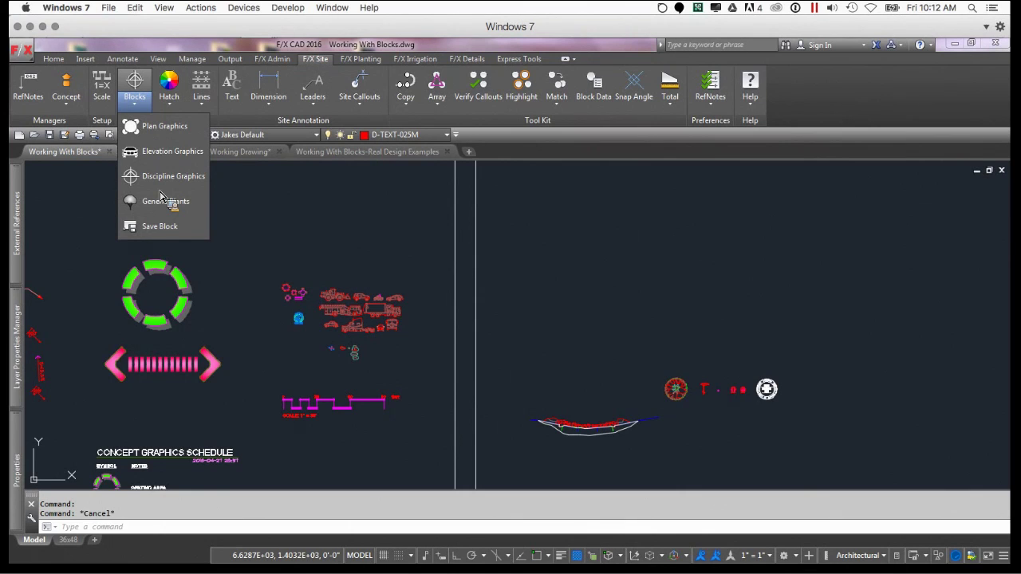
click(162, 129)
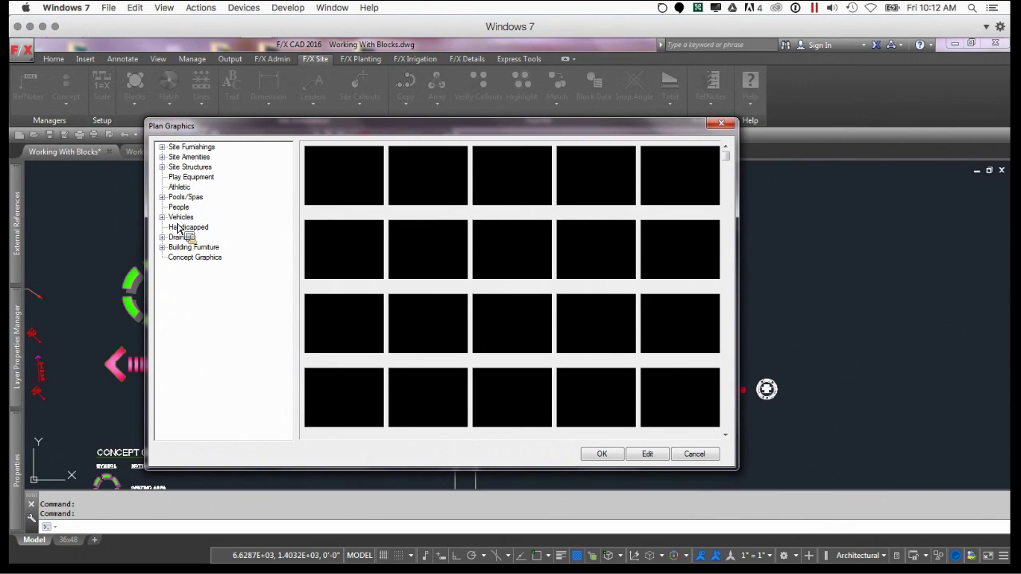
click(163, 148)
drag(164, 152, 191, 165)
click(192, 159)
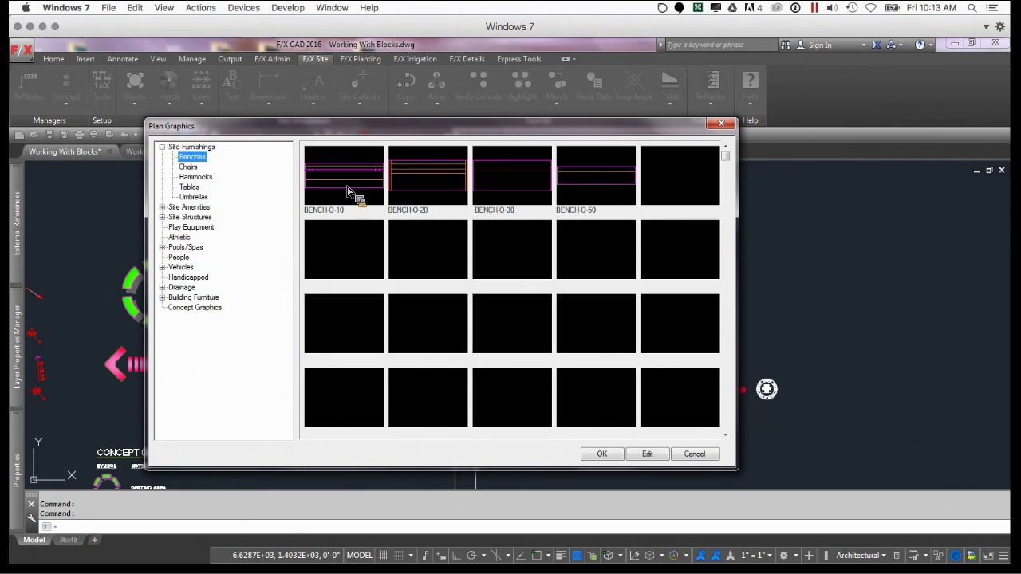
Browse the Chairs, Hammocks and Umbrellas categories of the Site Furnishings library
click(190, 167)
mouse_move(191, 170)
mouse_down()
mouse_move(200, 189)
mouse_move(192, 159)
mouse_up()
click(191, 159)
mouse_move(192, 163)
mouse_down()
mouse_move(194, 185)
mouse_move(191, 171)
mouse_up()
mouse_move(189, 169)
mouse_down()
mouse_move(218, 189)
mouse_move(188, 190)
mouse_move(207, 191)
mouse_move(217, 171)
mouse_move(174, 176)
mouse_move(386, 194)
mouse_move(244, 170)
mouse_move(192, 177)
mouse_move(189, 205)
mouse_move(191, 168)
mouse_move(195, 191)
mouse_move(204, 182)
mouse_up()
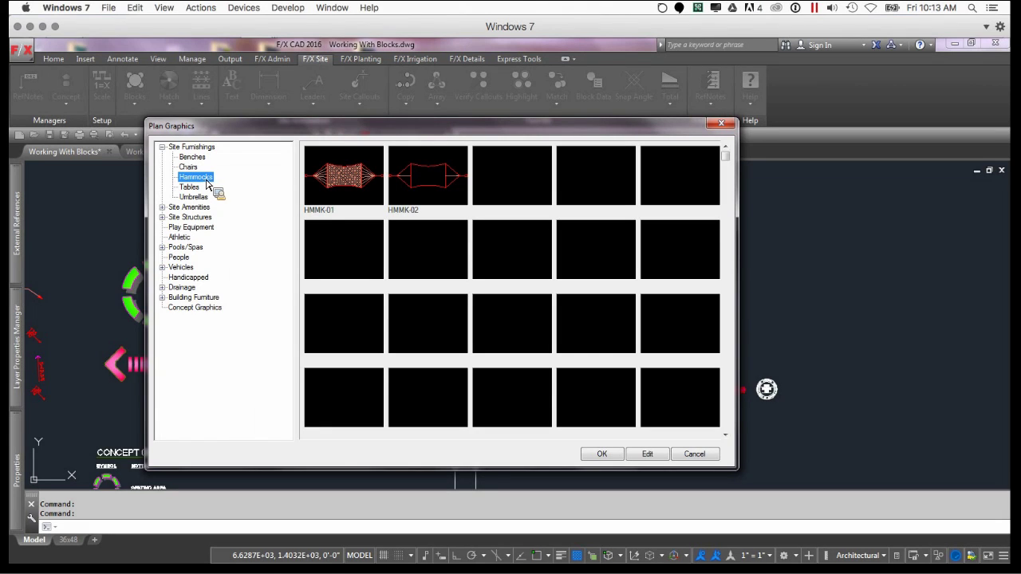
drag(206, 183, 167, 222)
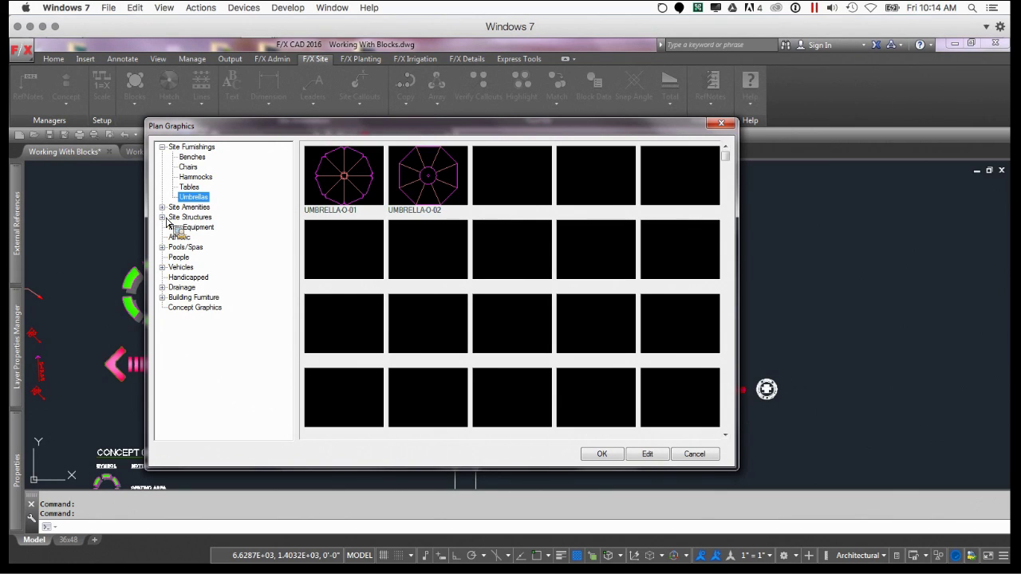
Close the Plan Graphics library and examine the vehicle elevation blocks in the drawing
mouse_move(167, 223)
mouse_down()
mouse_move(267, 217)
mouse_move(221, 231)
mouse_move(205, 228)
mouse_move(714, 134)
mouse_move(678, 164)
mouse_move(595, 192)
mouse_up()
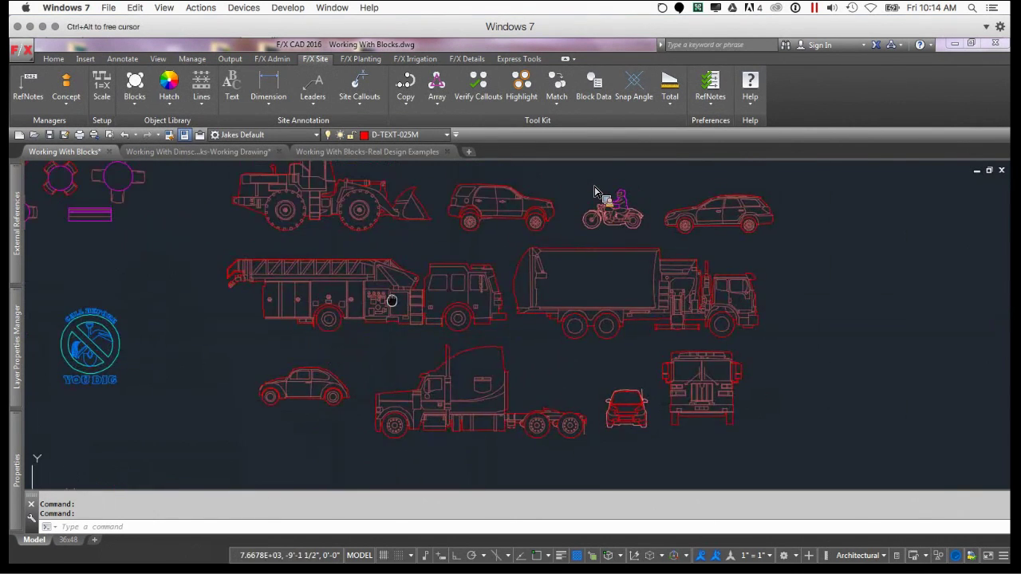
scroll(392, 351, down, 3)
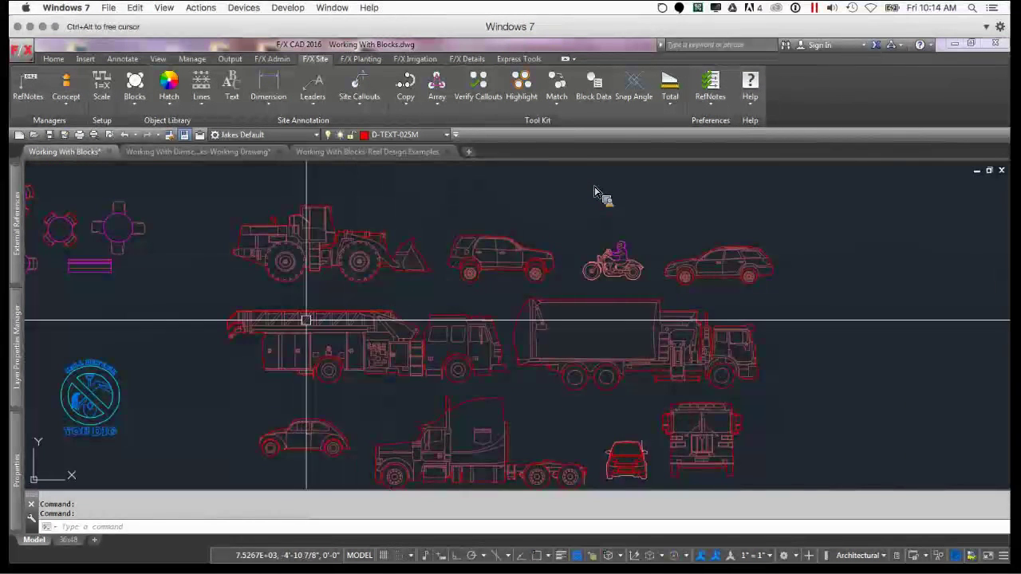
middle_drag(322, 335, 294, 334)
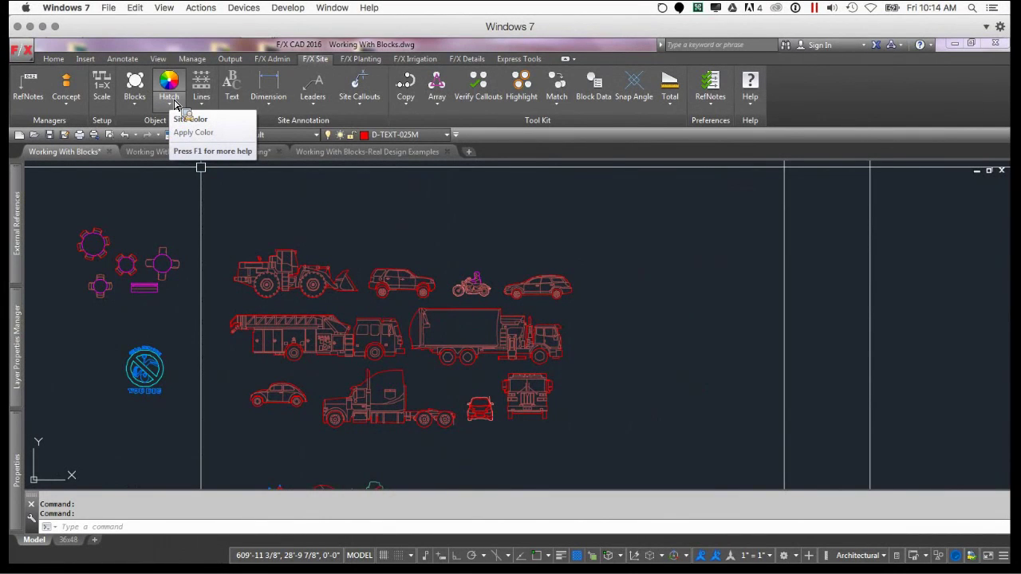
Open the Site Color tool and display the vehicle elevation blocks with their color fills
click(172, 107)
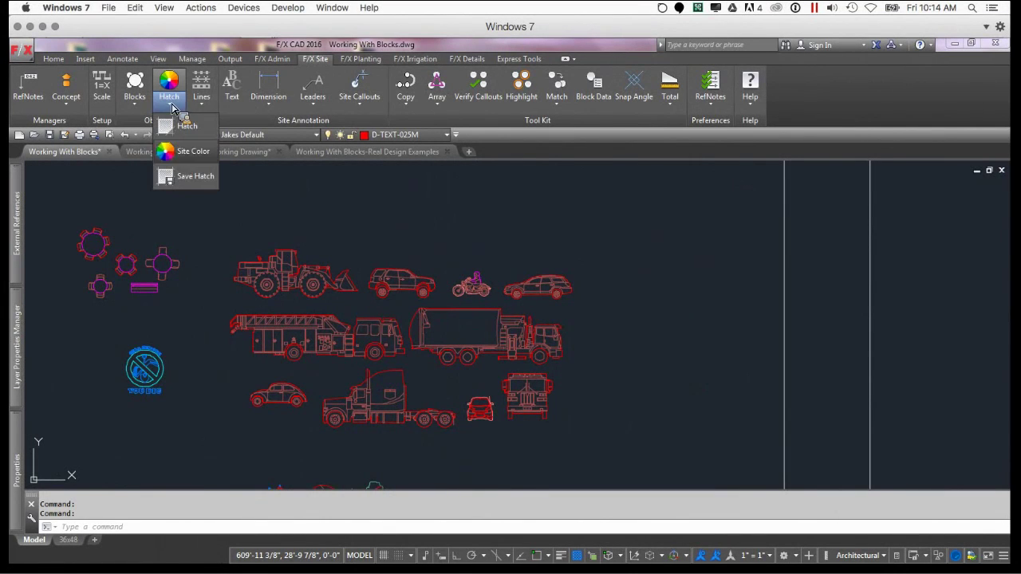
click(183, 151)
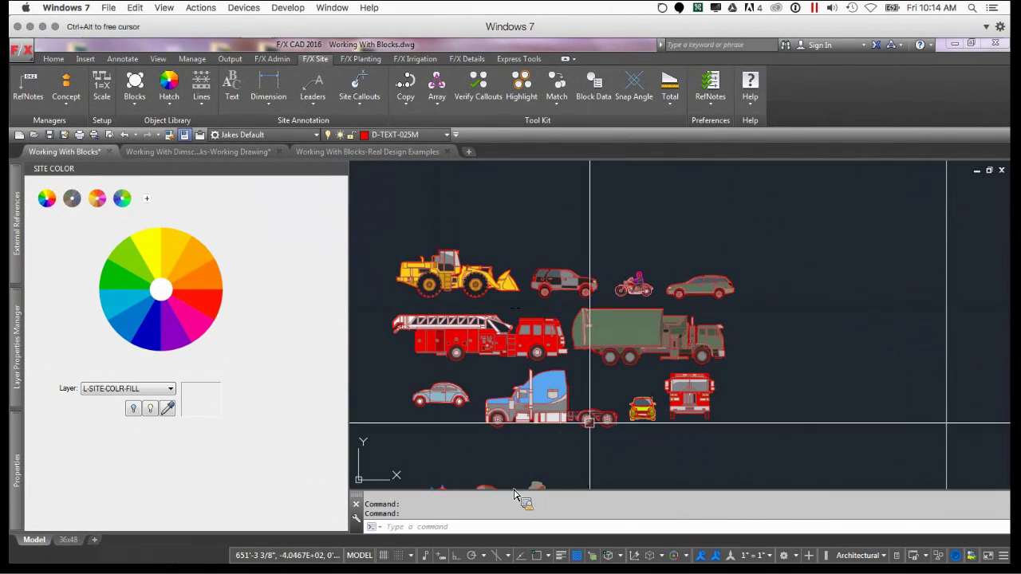
scroll(457, 295, down, 3)
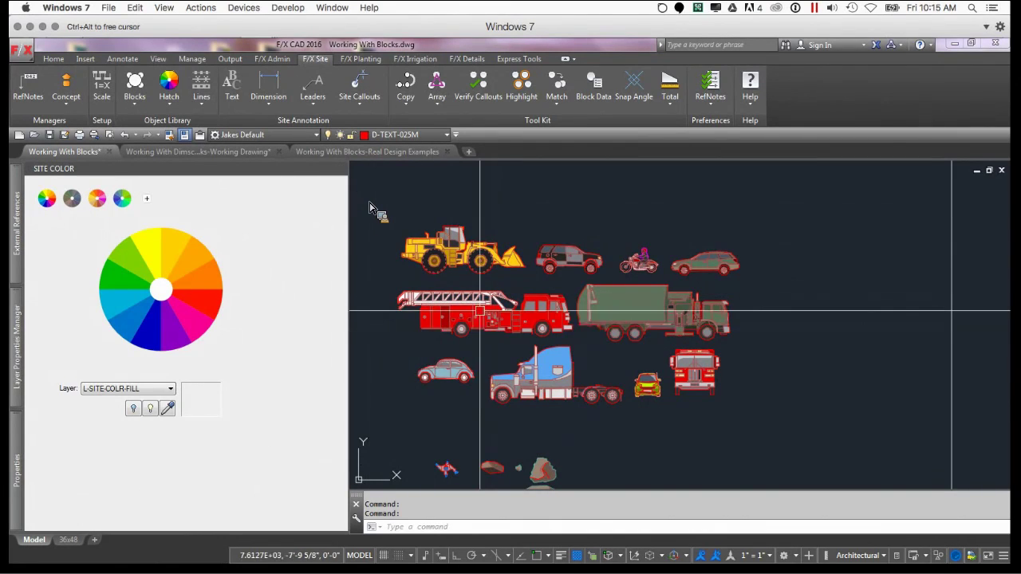
Toggle the site color fills of the vehicle blocks off and back on
click(131, 411)
click(134, 411)
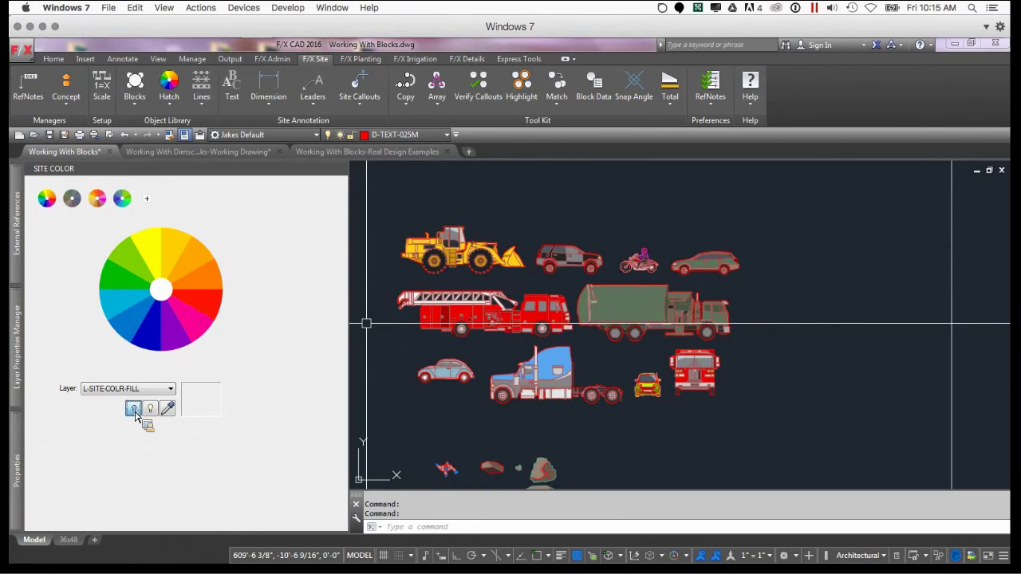
click(134, 412)
click(149, 412)
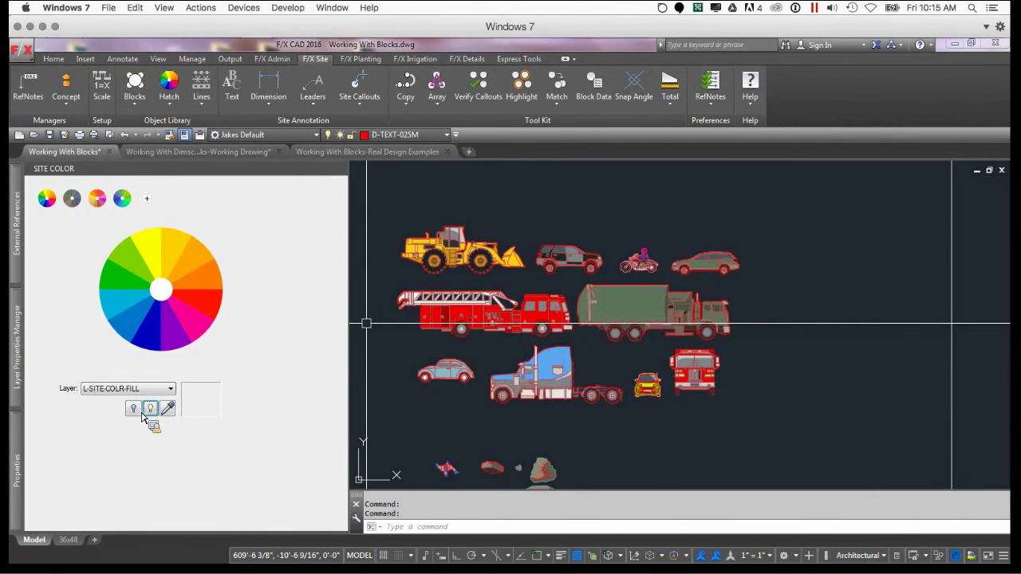
click(148, 411)
click(150, 411)
Inspect the colored loader and fire truck elevations up close and turn off the site color
scroll(452, 271, up, 3)
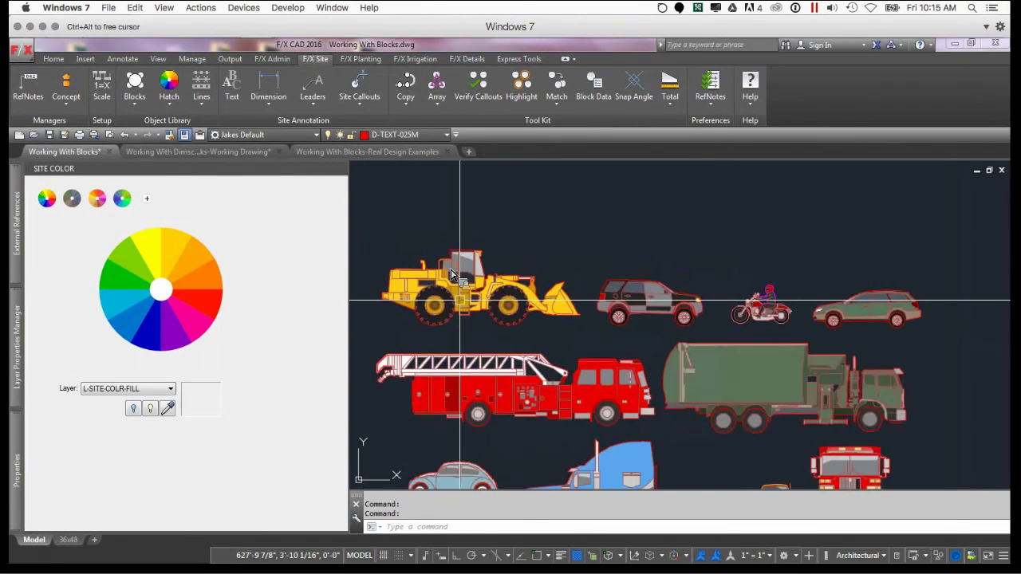
scroll(451, 273, up, 2)
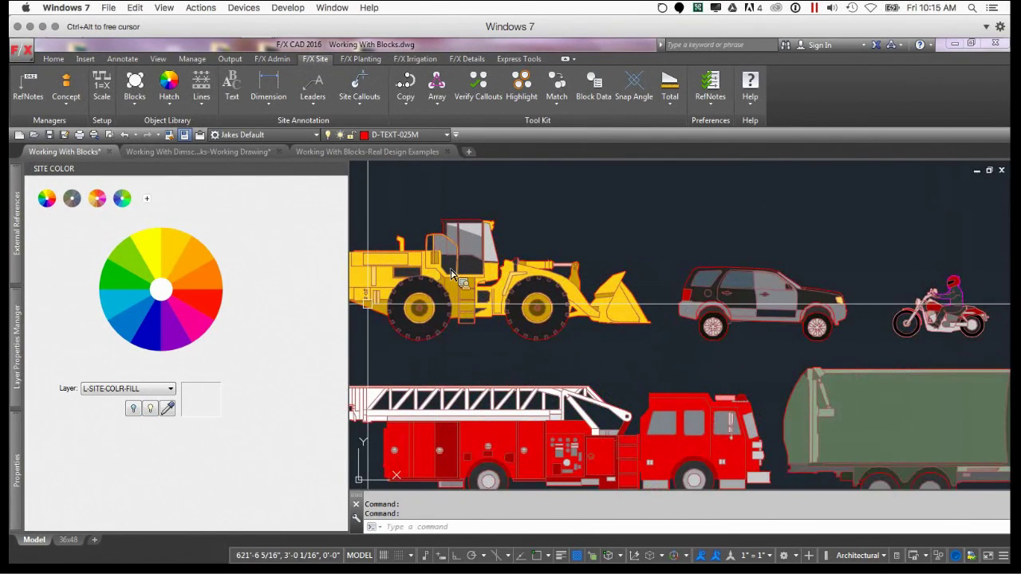
middle_drag(451, 274, 511, 287)
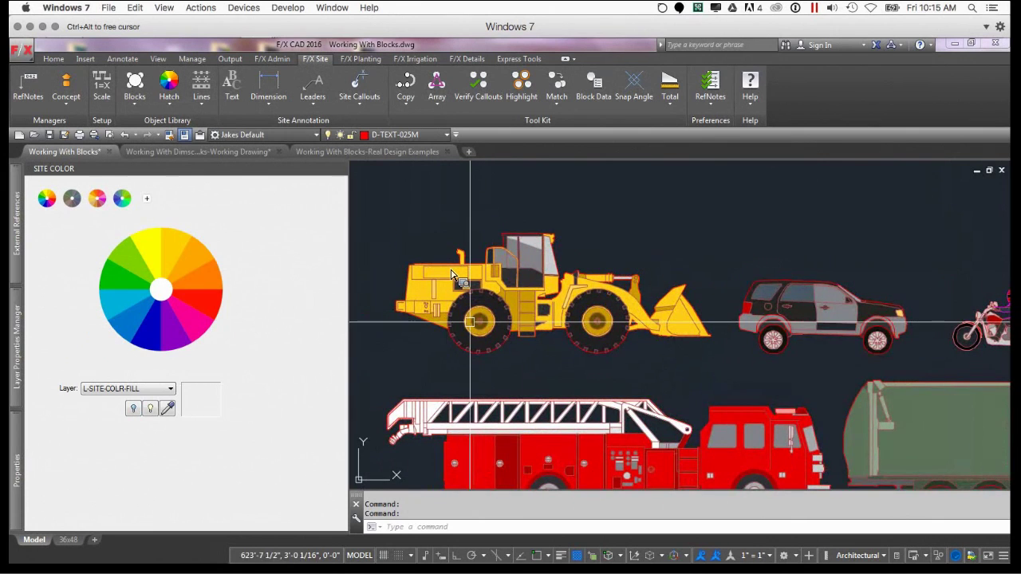
middle_drag(488, 350, 489, 293)
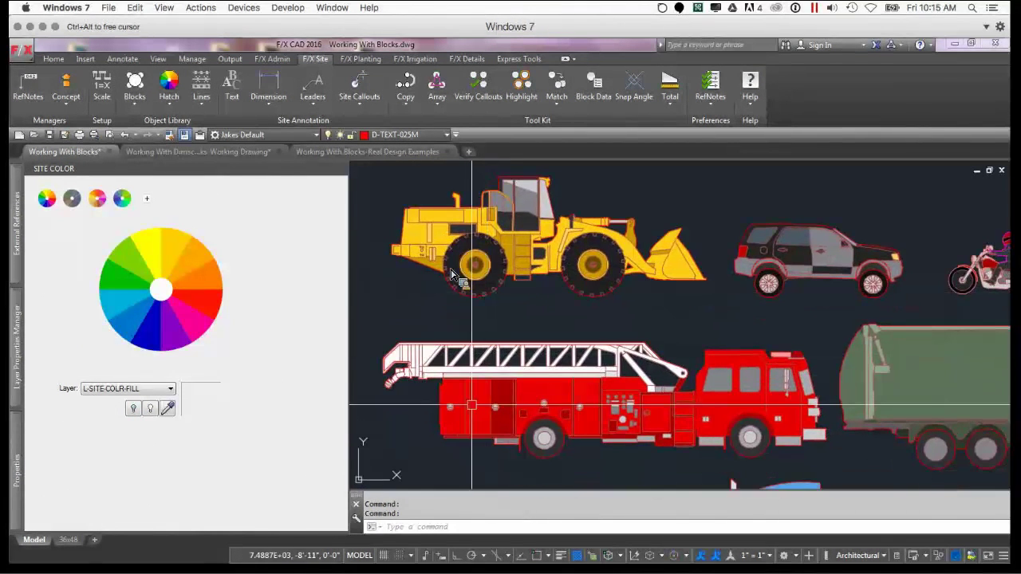
mouse_move(472, 406)
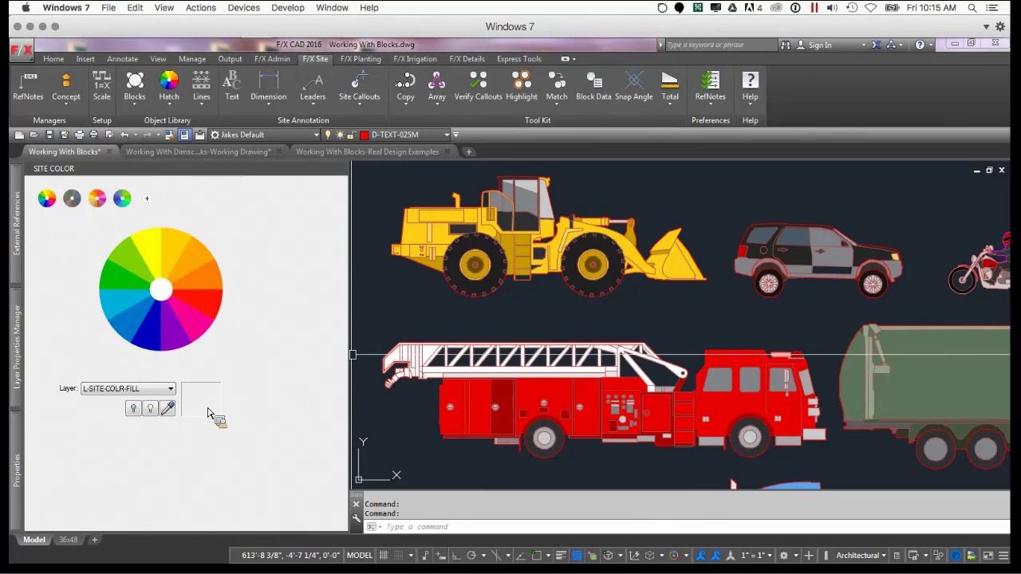
click(134, 411)
Compare the motorcycle and neighboring vehicles with site color on and off, ending with the color off
scroll(479, 394, down, 4)
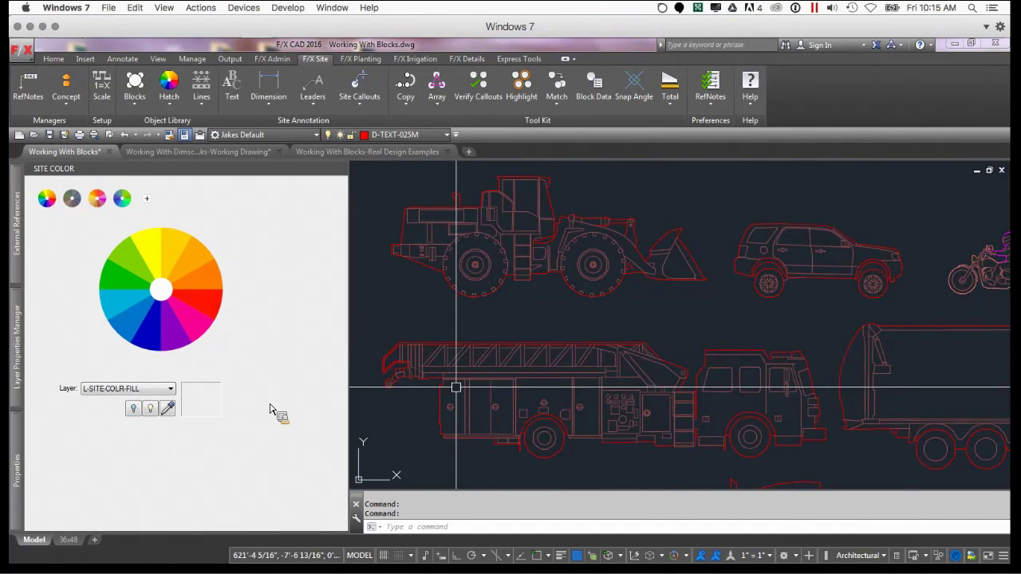
scroll(638, 335, down, 4)
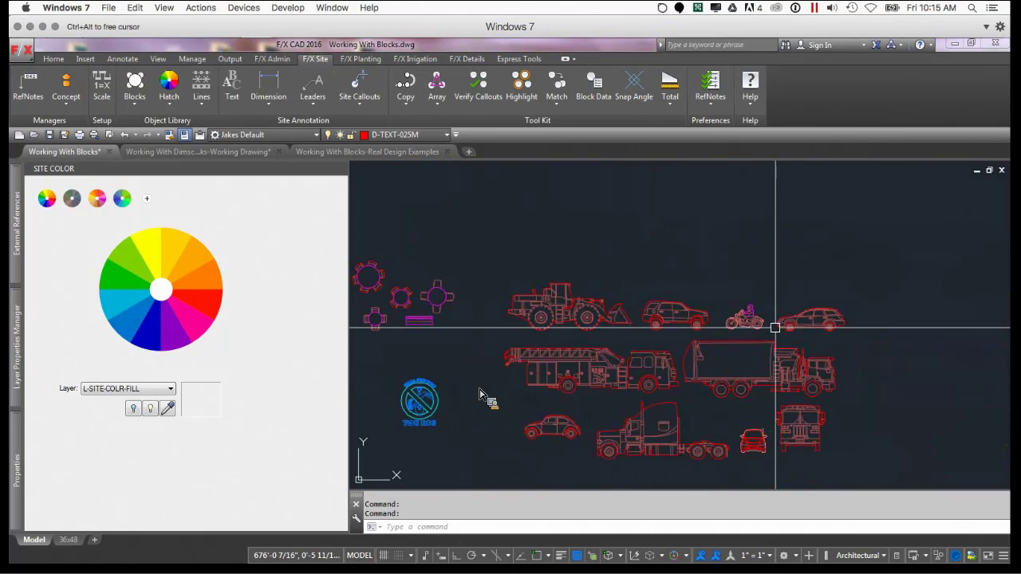
scroll(750, 323, up, 5)
scroll(694, 307, up, 2)
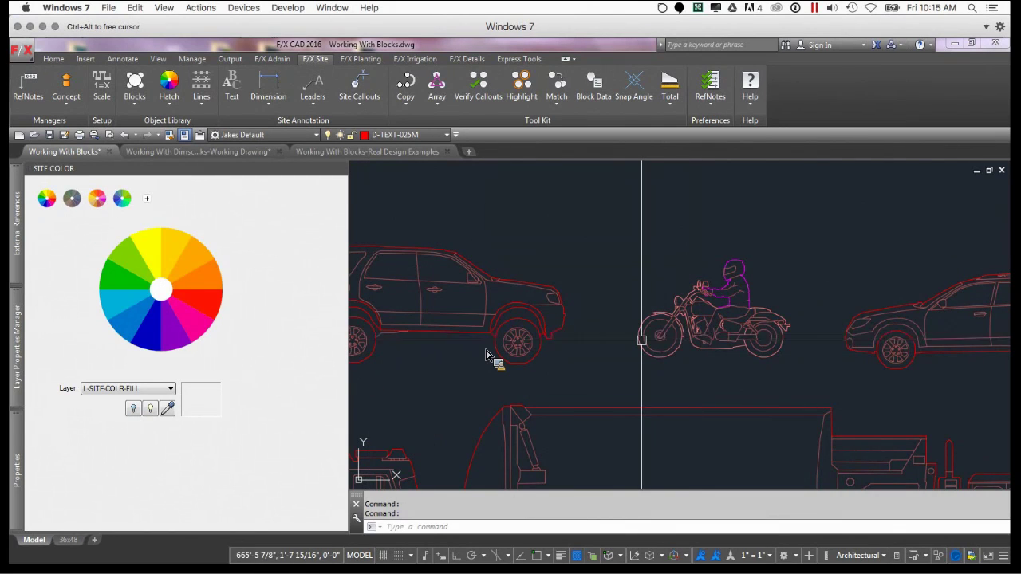
mouse_move(641, 340)
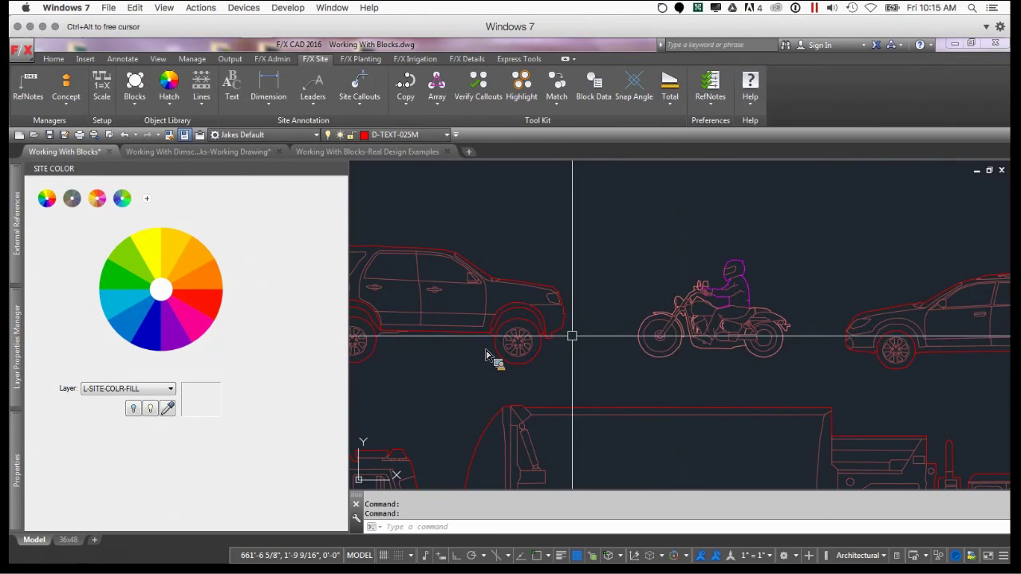
click(150, 410)
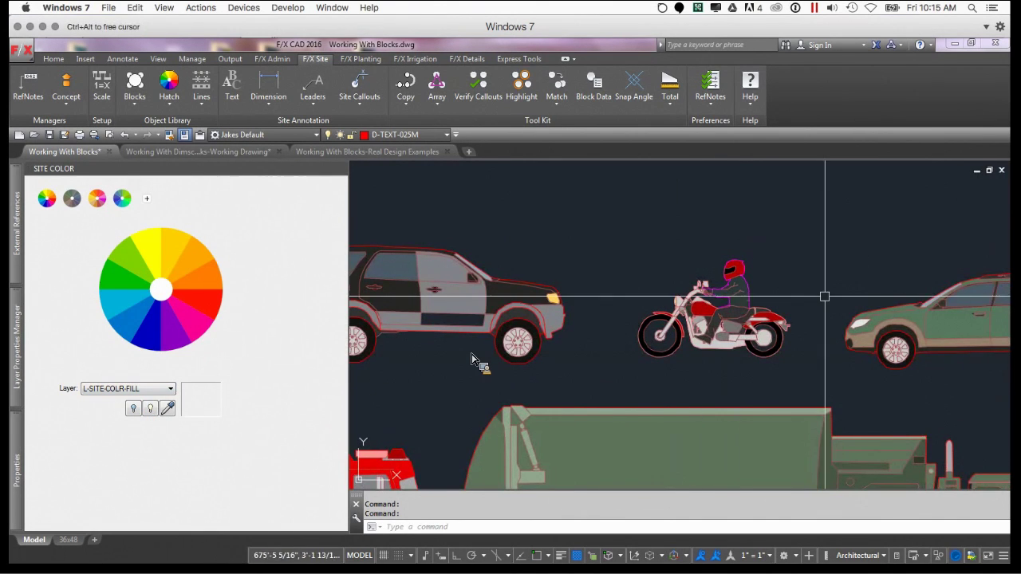
click(133, 410)
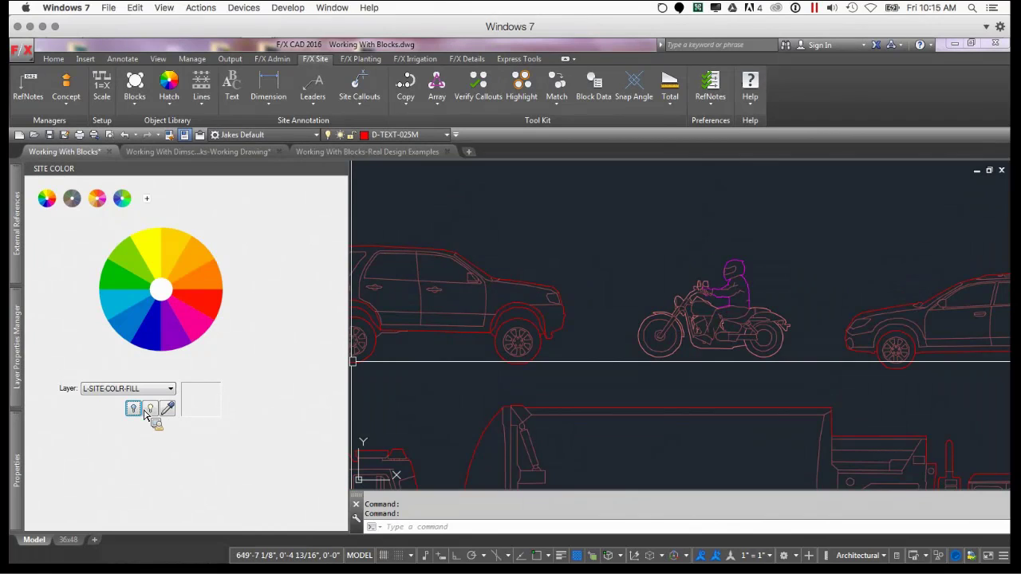
click(134, 411)
click(134, 412)
scroll(463, 328, down, 3)
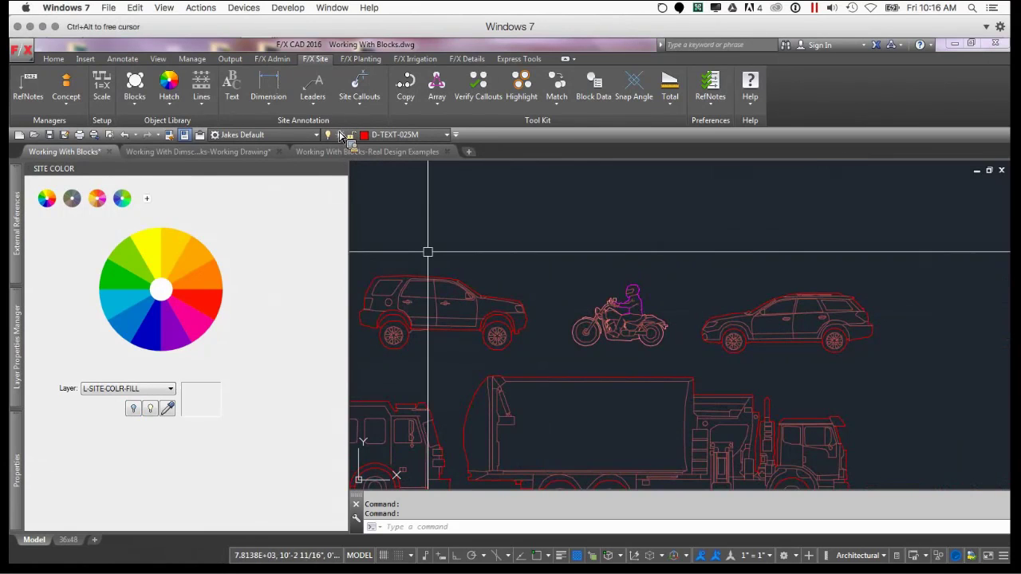
Open the F/X Site Plan Graphics block library and display the People category
scroll(434, 255, down, 9)
mouse_move(447, 287)
middle_down()
mouse_move(500, 324)
mouse_move(568, 289)
middle_up()
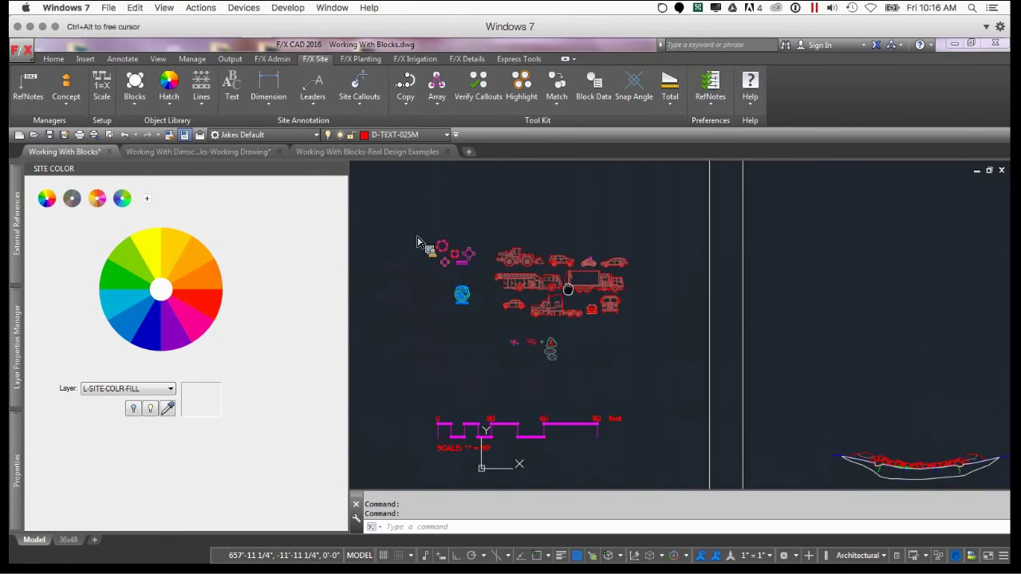
click(136, 102)
click(157, 134)
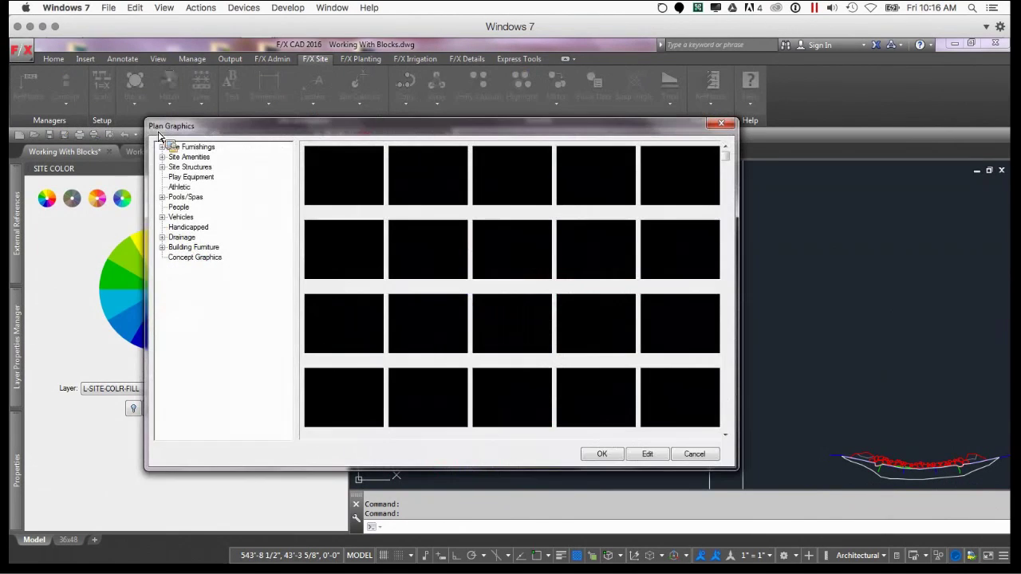
click(179, 207)
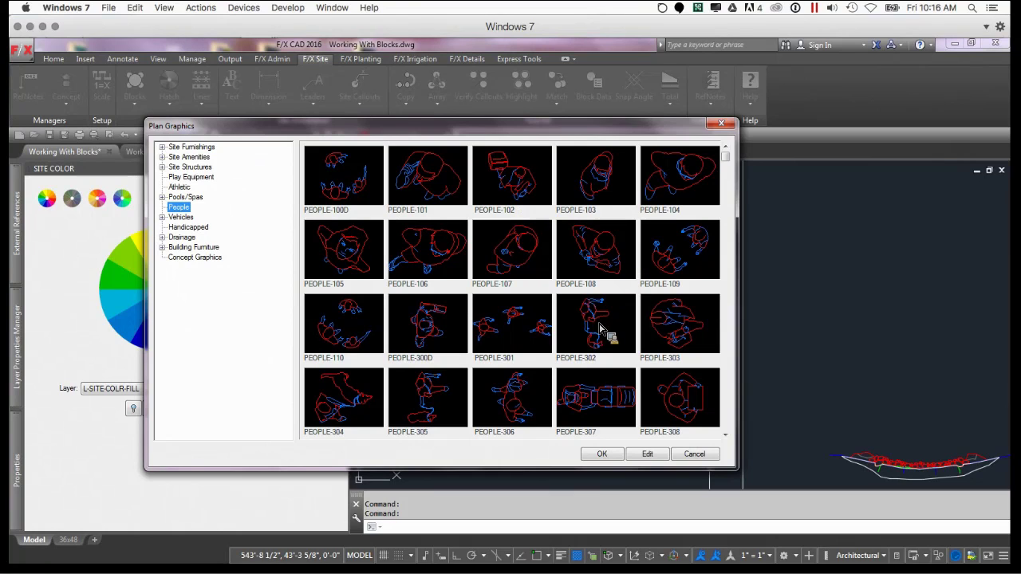
Browse the People blocks from PEOPLE-306 down to the PEOPLEPLAN symbols
click(541, 421)
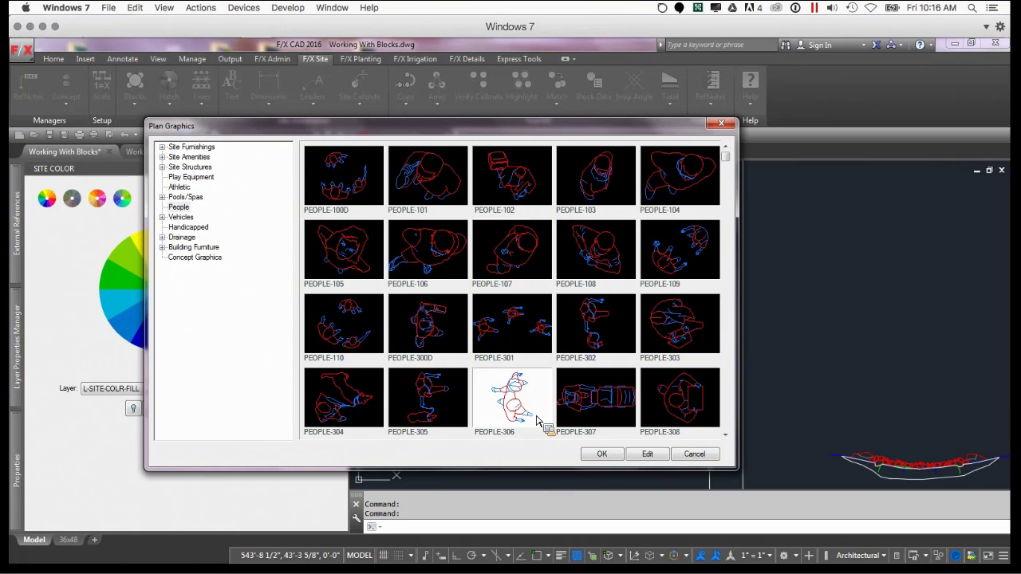
scroll(524, 408, down, 2)
scroll(524, 408, down, 1)
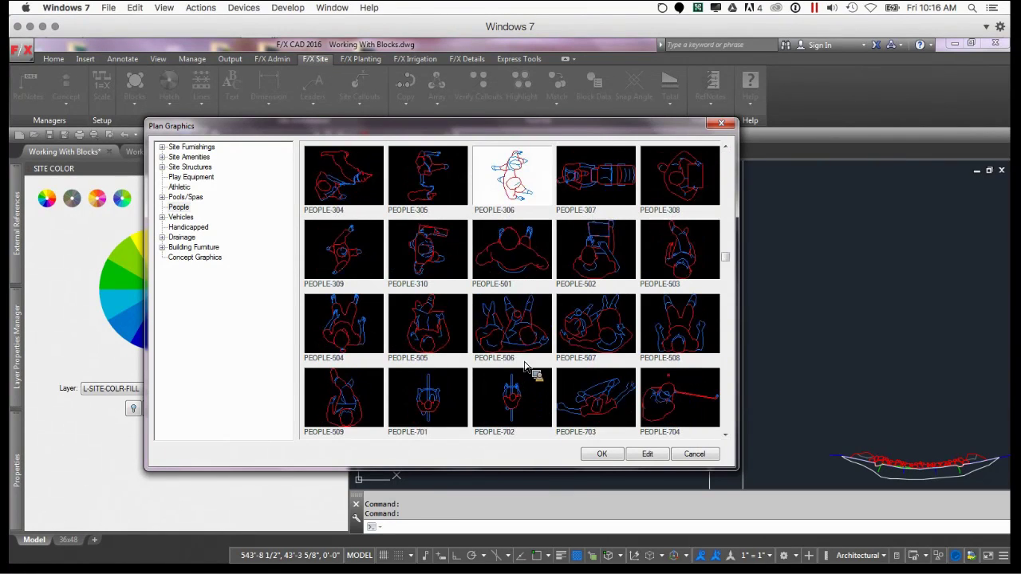
scroll(435, 369, down, 1)
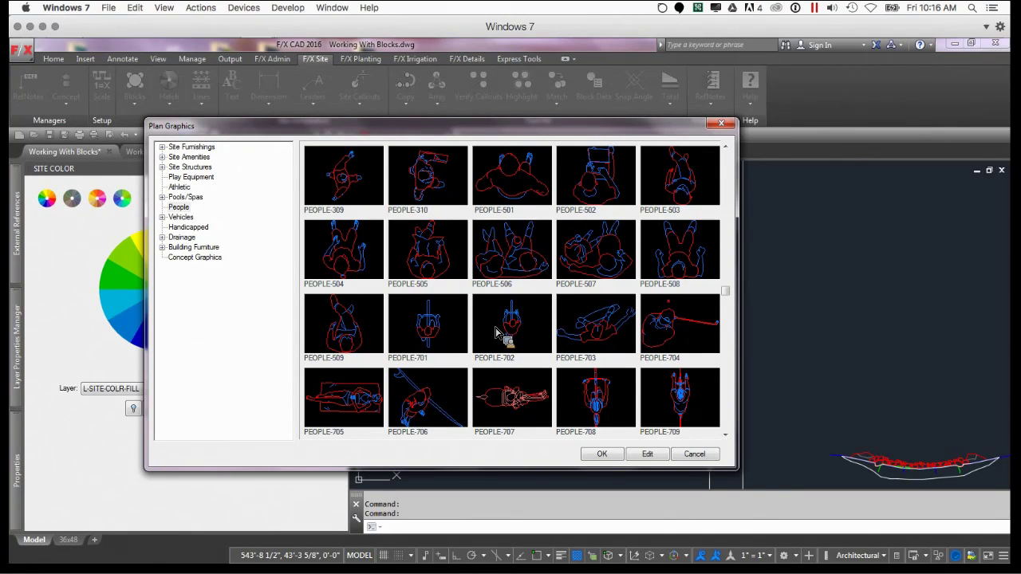
scroll(614, 378, down, 1)
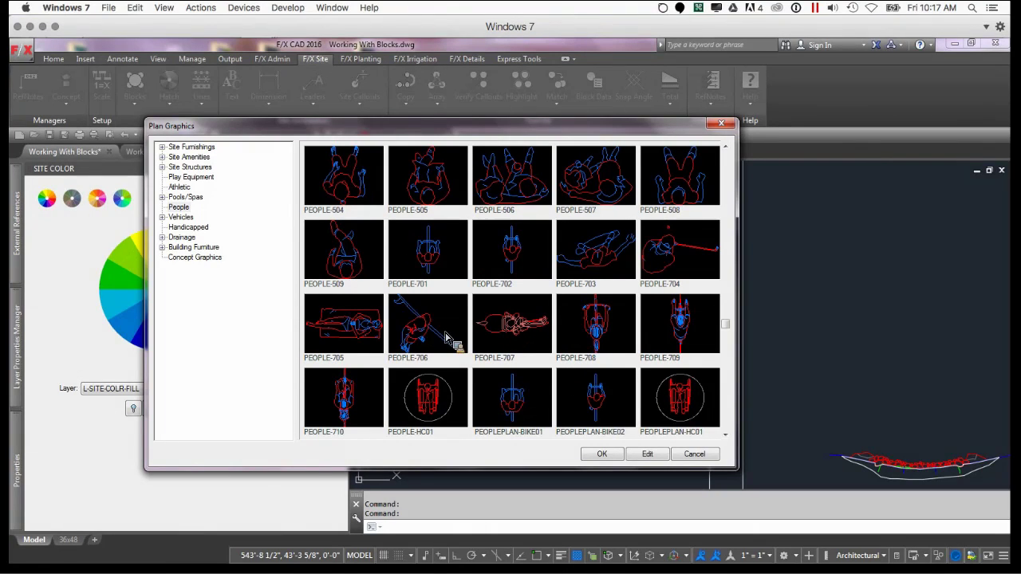
scroll(479, 347, down, 1)
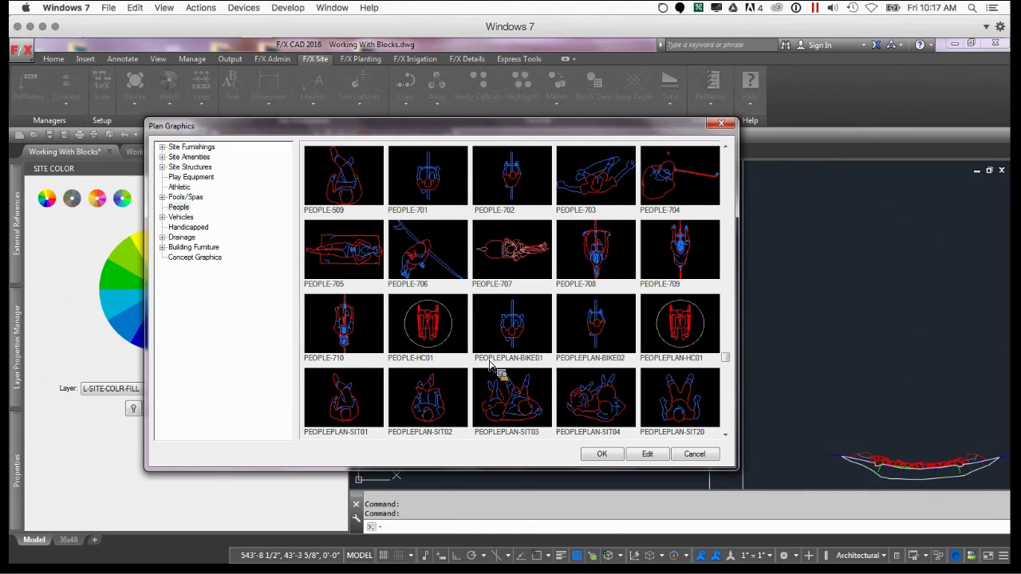
Switch to Windows Explorer, open the 21-people folder under LandFX\Blocks\PLAN_GRAPHICS, and go through to its last PEOPLEPLAN files
mouse_move(478, 350)
mouse_down()
mouse_move(209, 123)
mouse_move(189, 45)
mouse_move(63, 47)
mouse_move(127, 252)
mouse_move(211, 240)
mouse_move(275, 148)
mouse_move(244, 166)
mouse_move(250, 244)
mouse_move(257, 201)
mouse_move(257, 249)
mouse_move(328, 211)
mouse_move(281, 255)
mouse_up()
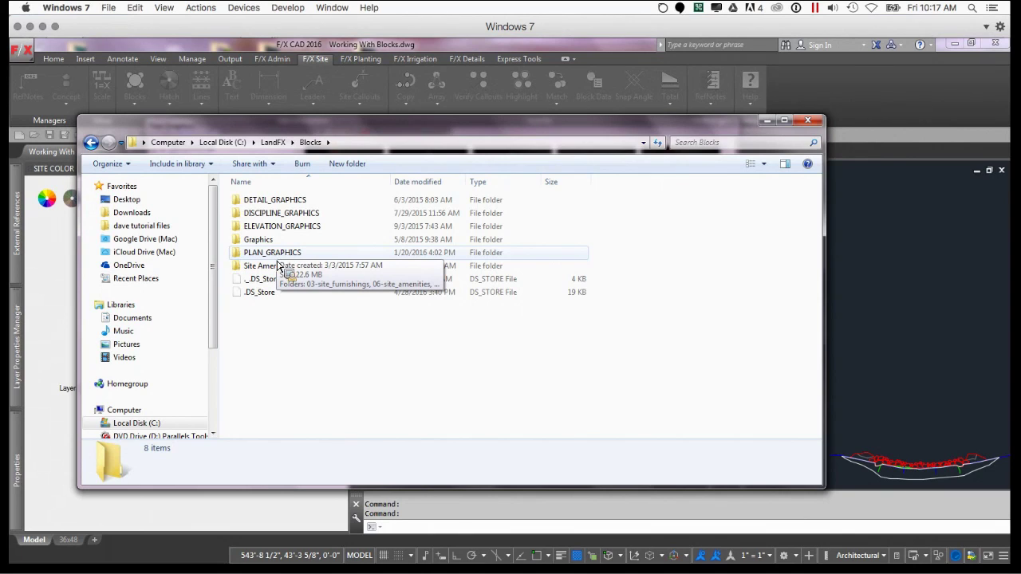
drag(277, 266, 274, 306)
scroll(296, 299, down, 3)
scroll(303, 326, up, 2)
scroll(266, 299, down, 2)
scroll(268, 300, down, 11)
scroll(269, 296, up, 2)
scroll(258, 290, down, 9)
scroll(268, 351, up, 9)
scroll(292, 353, down, 9)
Select the PEOPLEPLAN drawing, slide and XML files through PEOPLEPLAN-WALK02 and move them to the Recycle Bin
shift+click(269, 431)
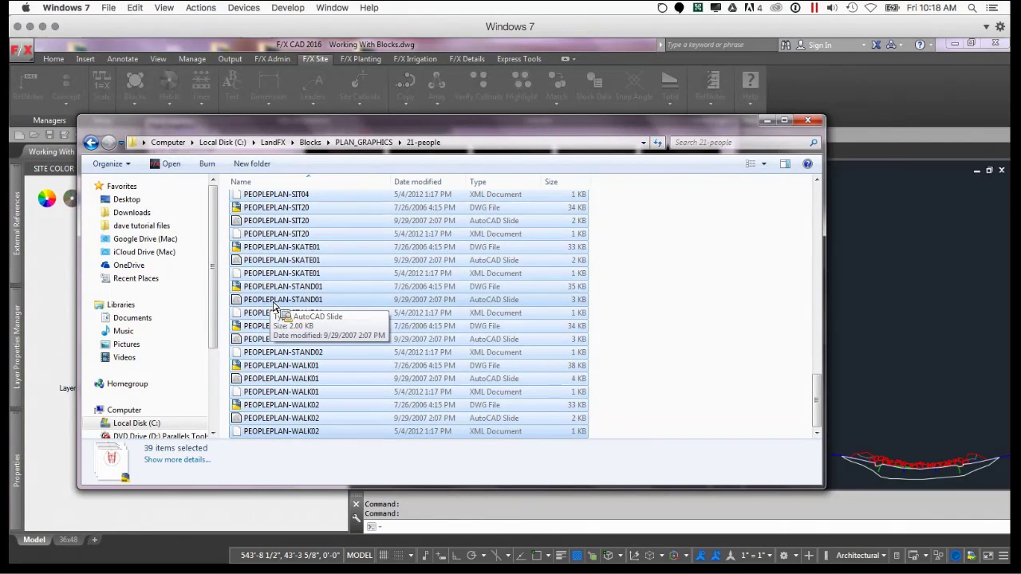
drag(274, 305, 274, 305)
right_click(274, 305)
click(311, 407)
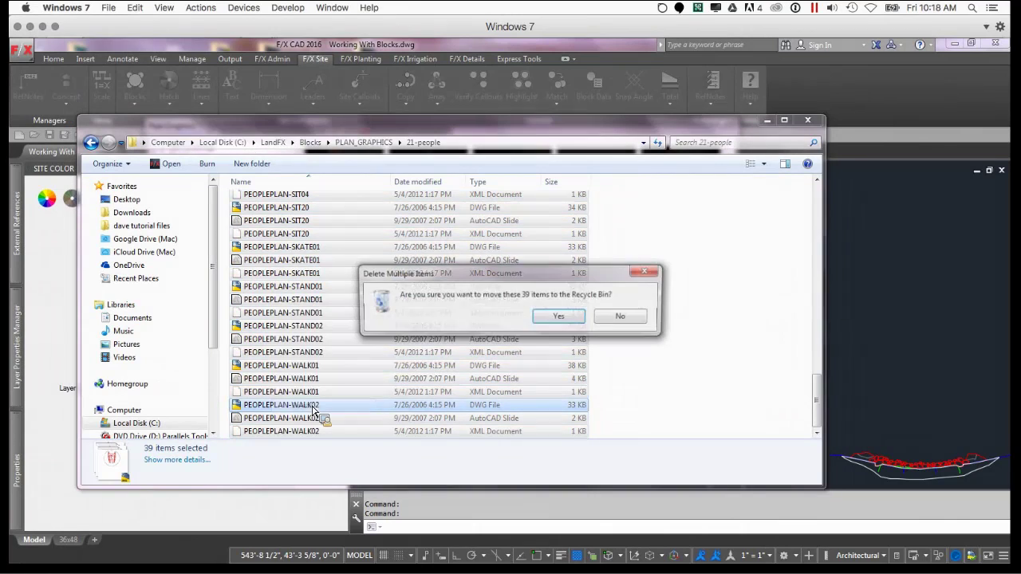
click(561, 316)
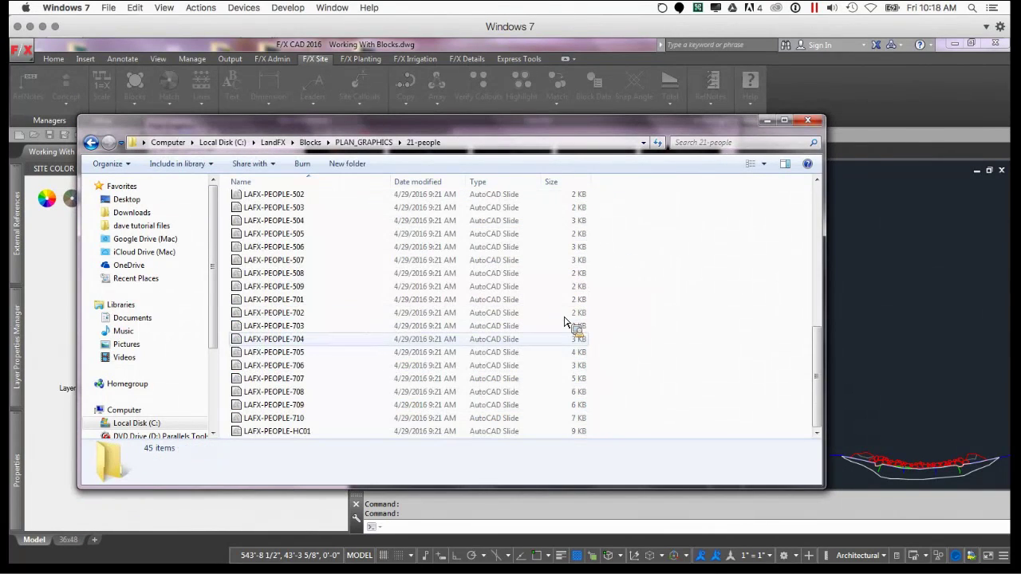
Close the folder window and reload the Plan Graphics library at its People category
click(808, 120)
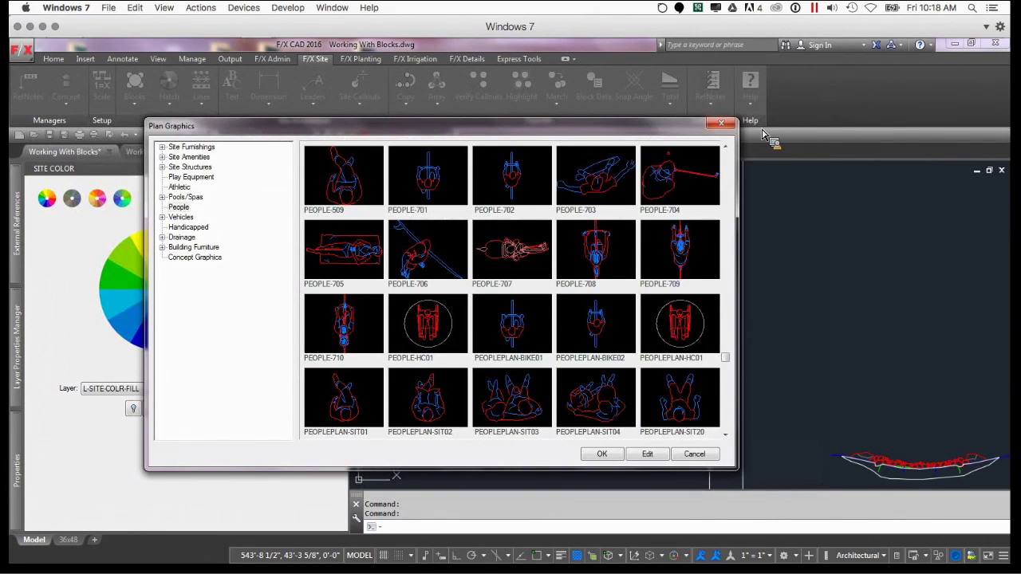
click(723, 128)
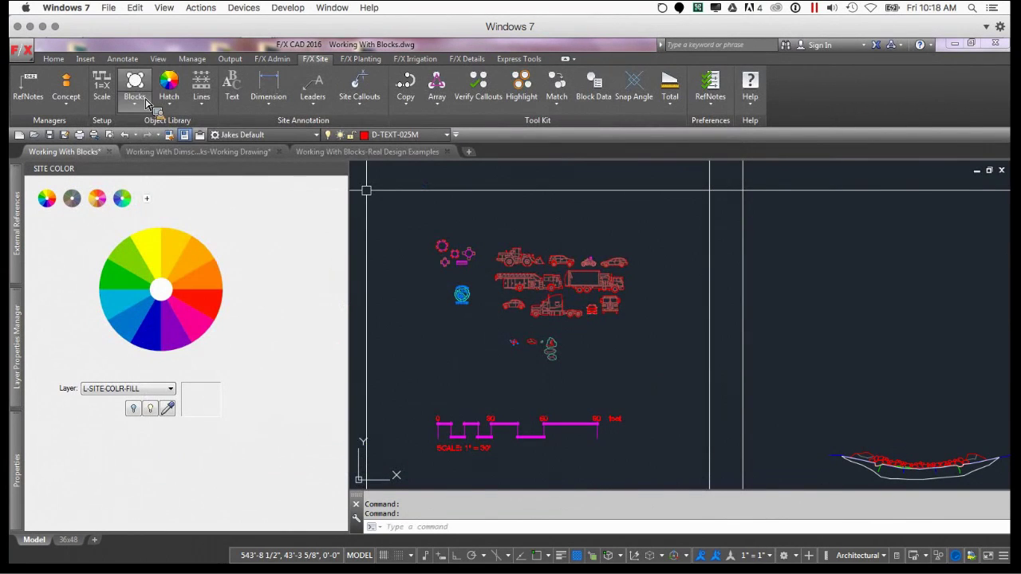
click(140, 86)
click(181, 208)
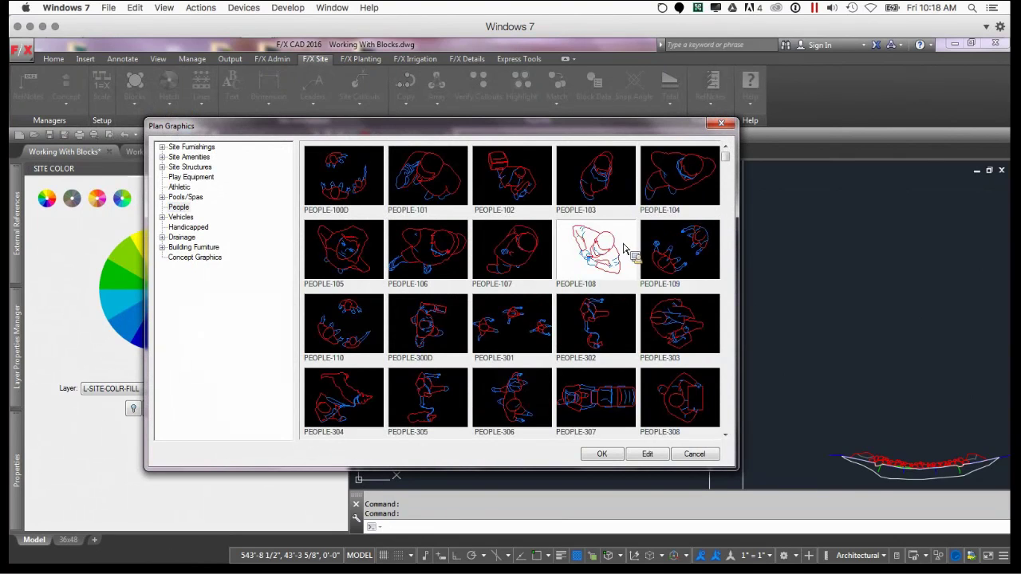
Check the People category down to its last blocks for any remaining PEOPLEPLAN symbols
scroll(594, 271, down, 2)
scroll(589, 271, down, 3)
scroll(571, 291, up, 1)
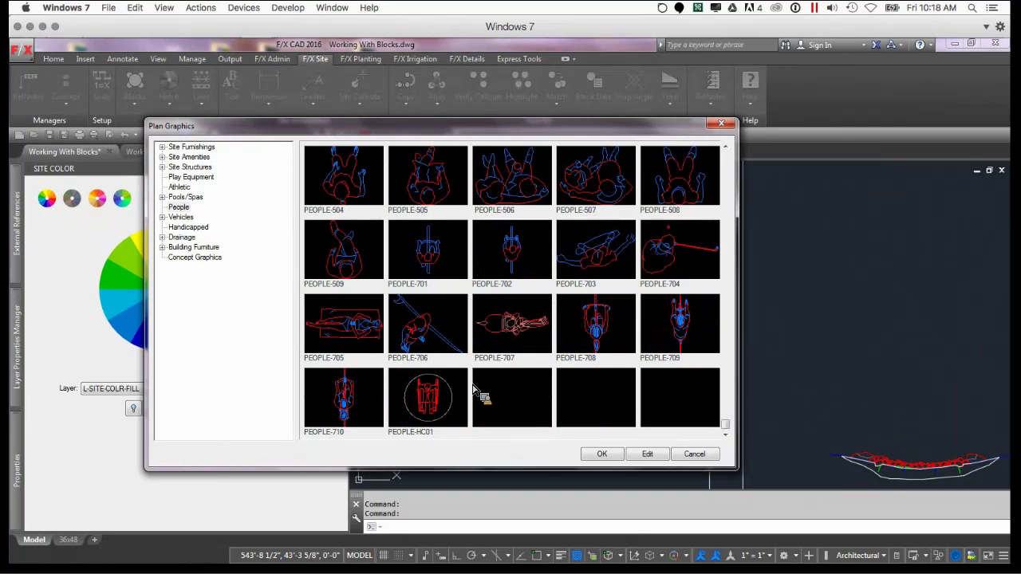
scroll(513, 366, up, 1)
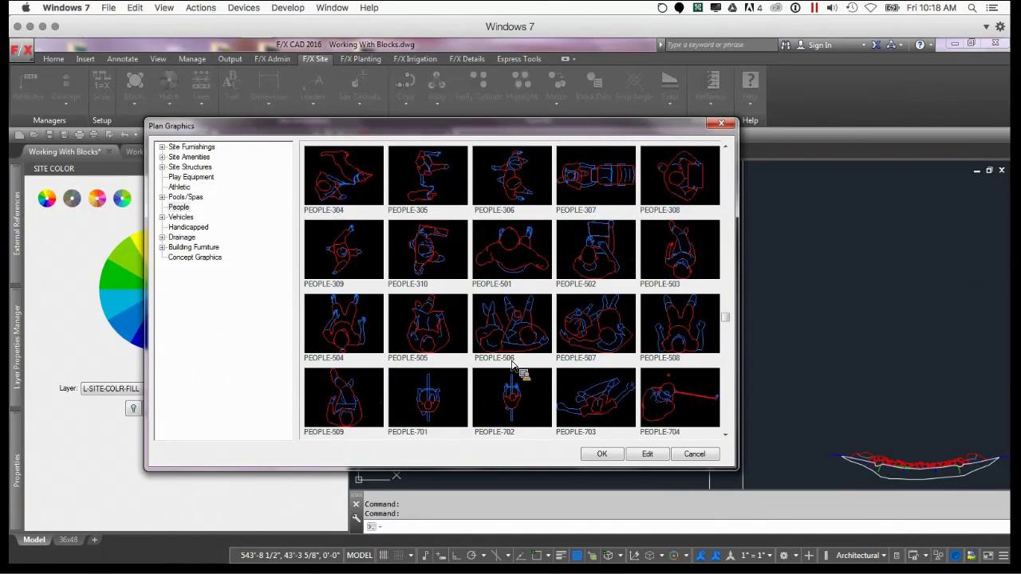
scroll(513, 365, up, 3)
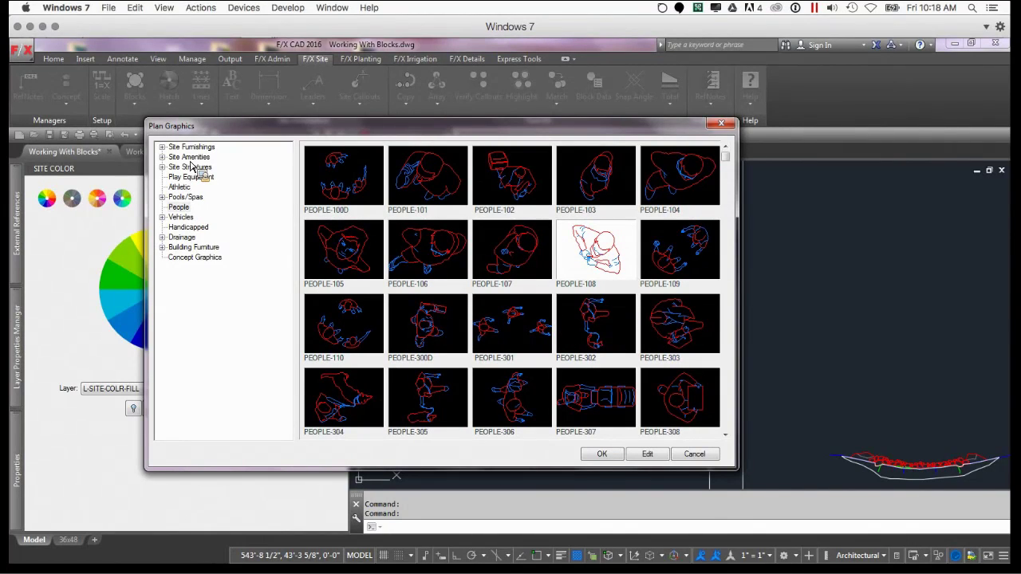
Look at the Benches blocks under Site Furnishings and close the Plan Graphics library
click(162, 147)
click(192, 157)
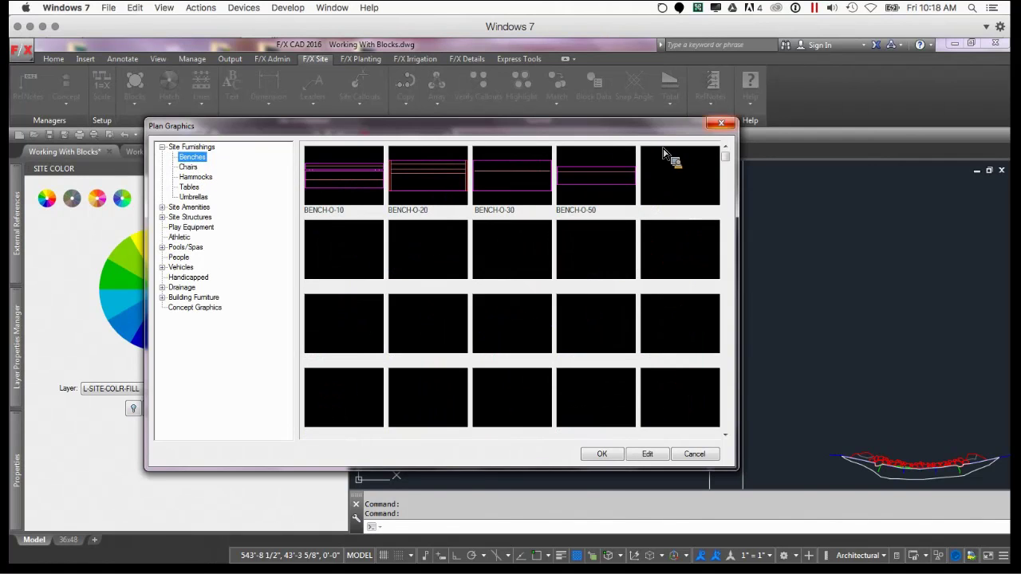
click(721, 123)
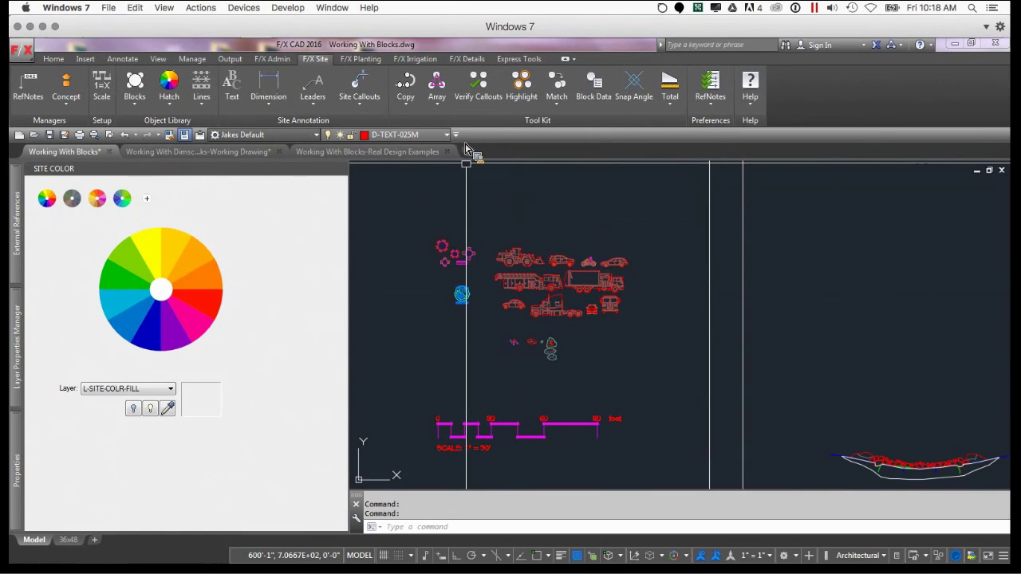
Explode the wheel loader block at the start of the top row of vehicles
click(437, 196)
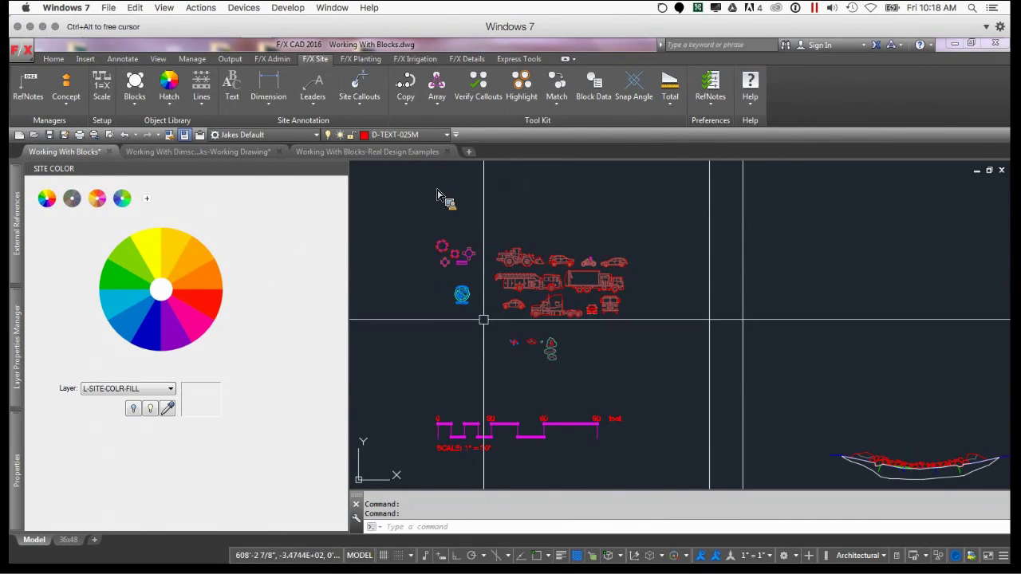
scroll(590, 323, down, 4)
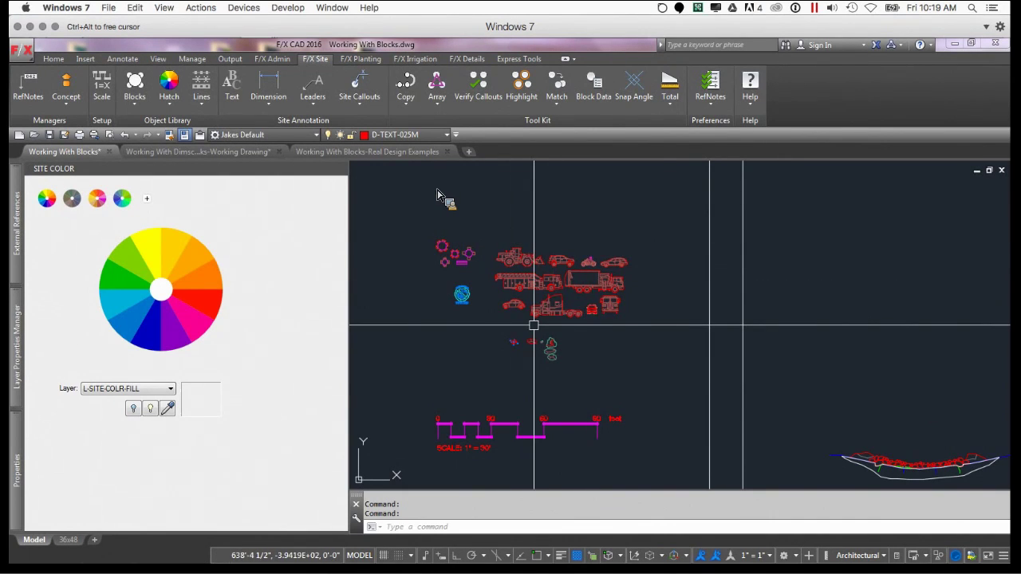
scroll(520, 323, up, 2)
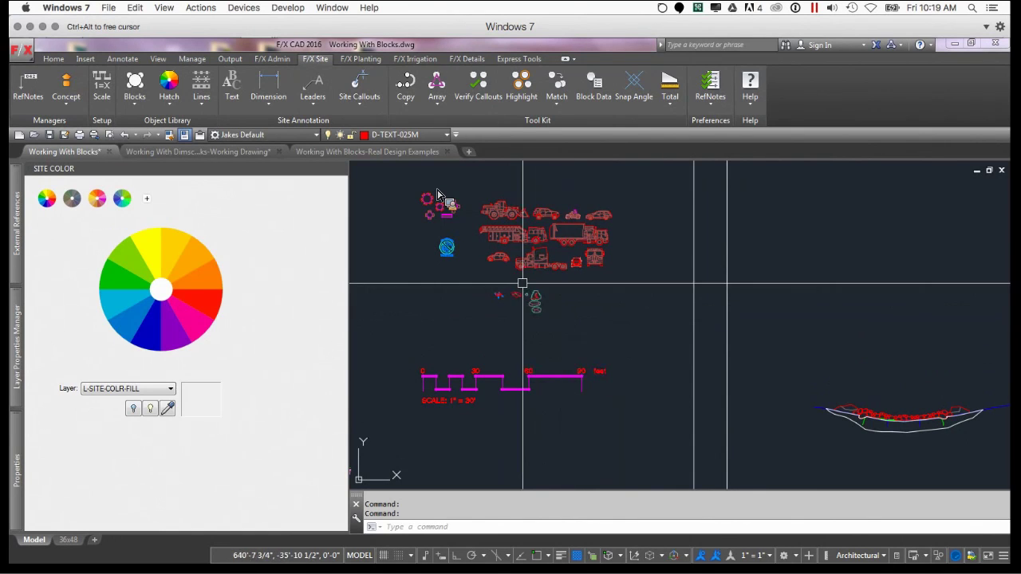
scroll(508, 226, up, 4)
mouse_move(511, 246)
middle_down()
mouse_move(517, 296)
mouse_move(536, 326)
middle_up()
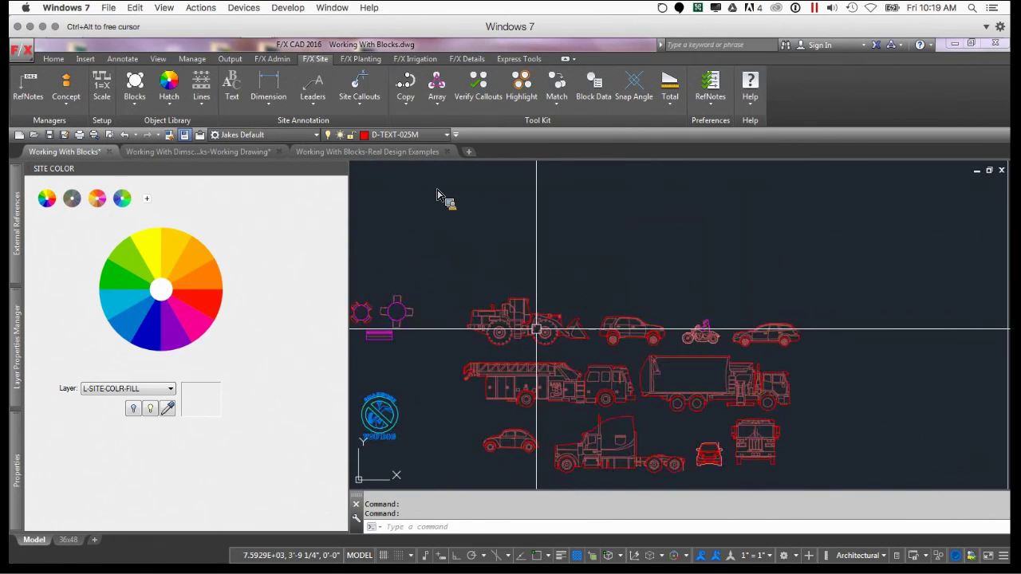
scroll(535, 326, up, 2)
click(527, 322)
key(Return)
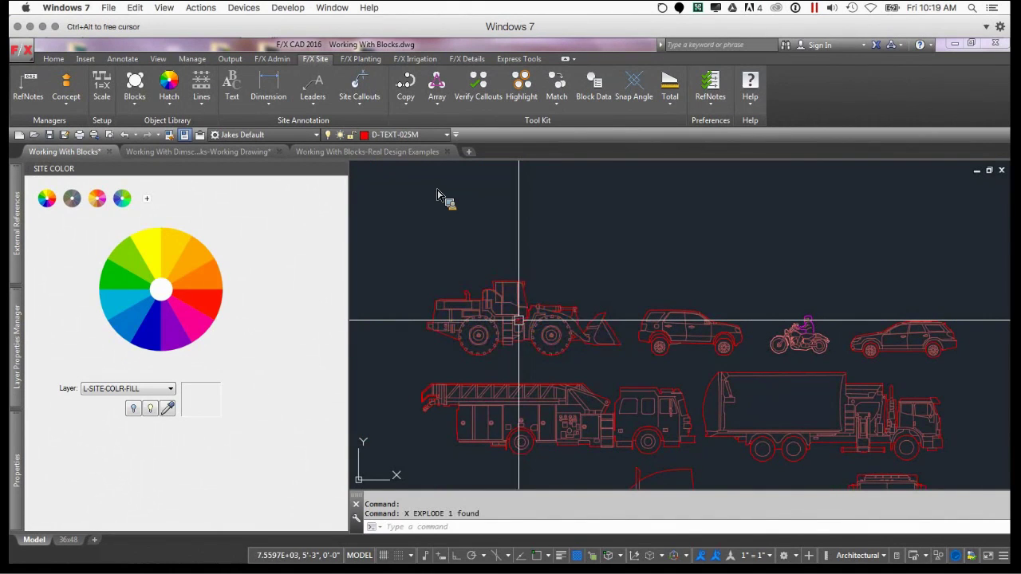
Select individual line pieces of the exploded loader to check their layer, then clear the selection
click(519, 320)
key(Escape)
scroll(538, 317, up, 4)
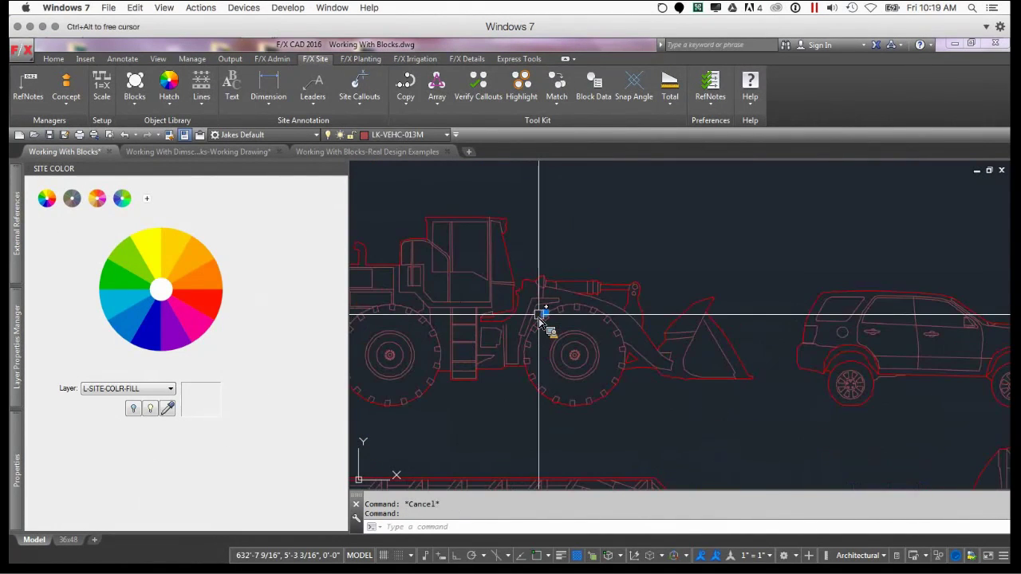
click(539, 318)
key(Escape)
scroll(540, 322, down, 5)
scroll(539, 323, down, 2)
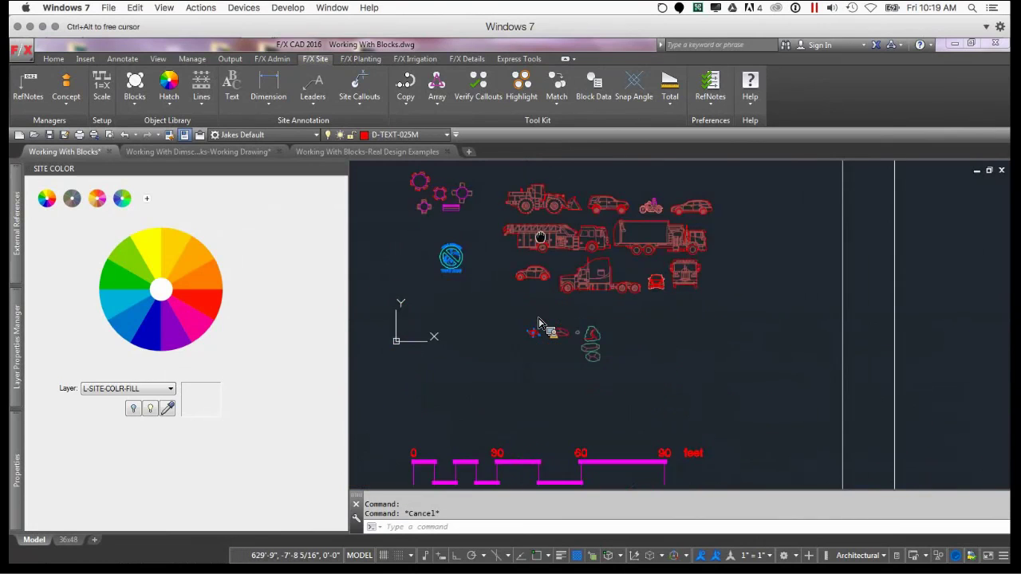
scroll(540, 325, up, 3)
scroll(543, 325, down, 1)
scroll(547, 327, up, 1)
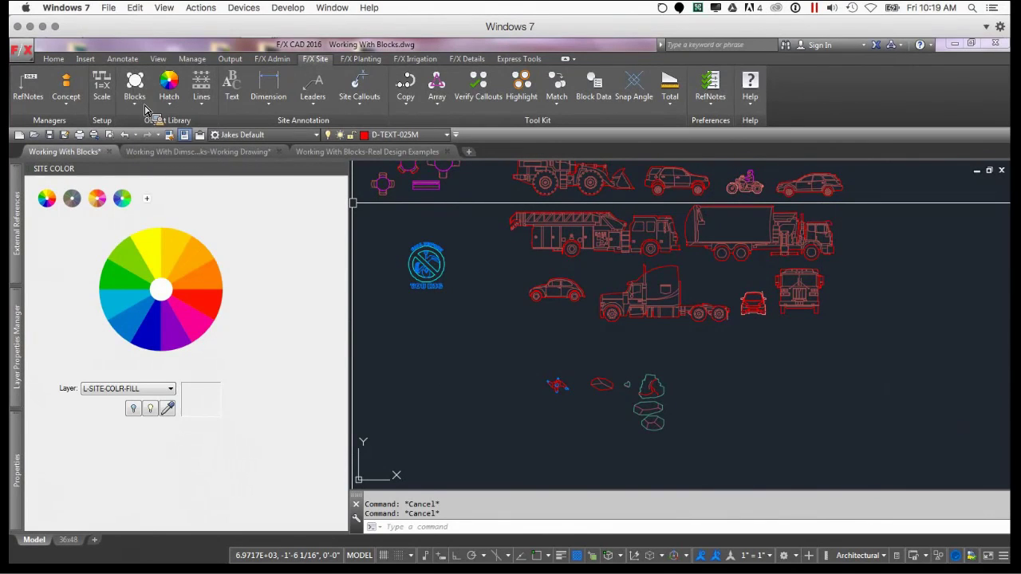
Reopen the Plan Graphics library, review the Boulders under Site Amenities, including BOULDER-304 and BOULDER-300D-001, and close the library
click(137, 82)
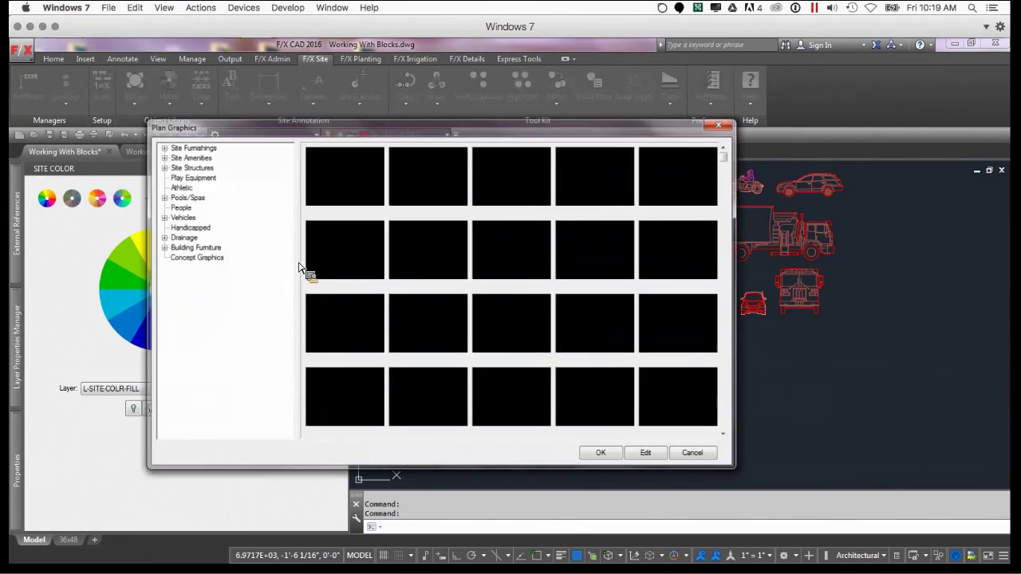
click(189, 158)
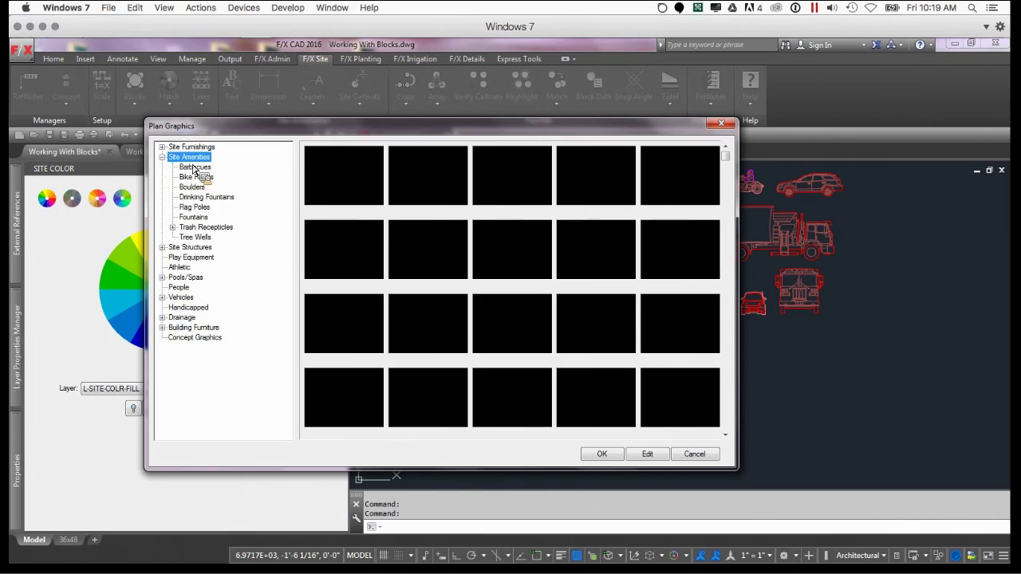
click(192, 186)
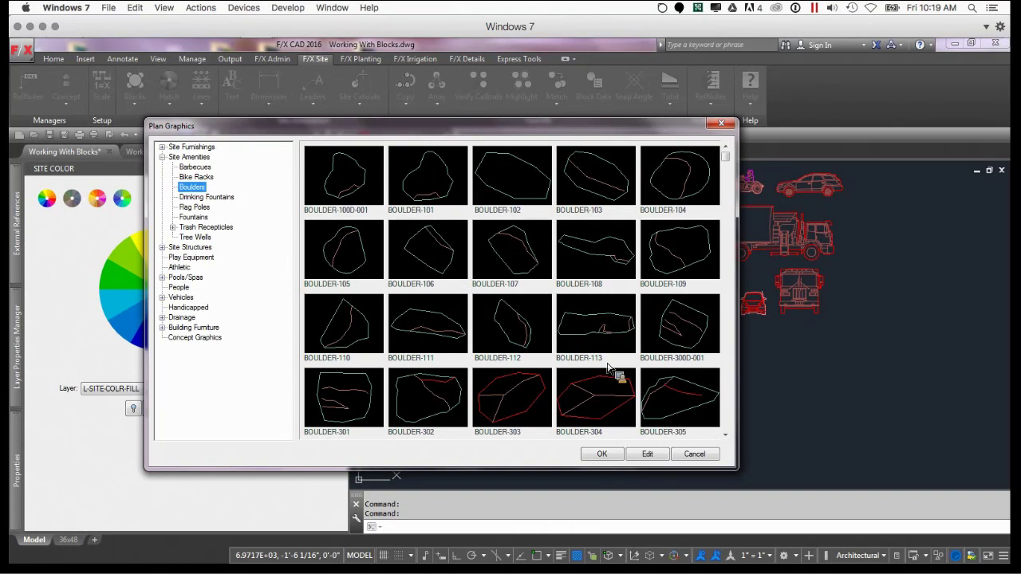
click(597, 393)
scroll(587, 395, down, 1)
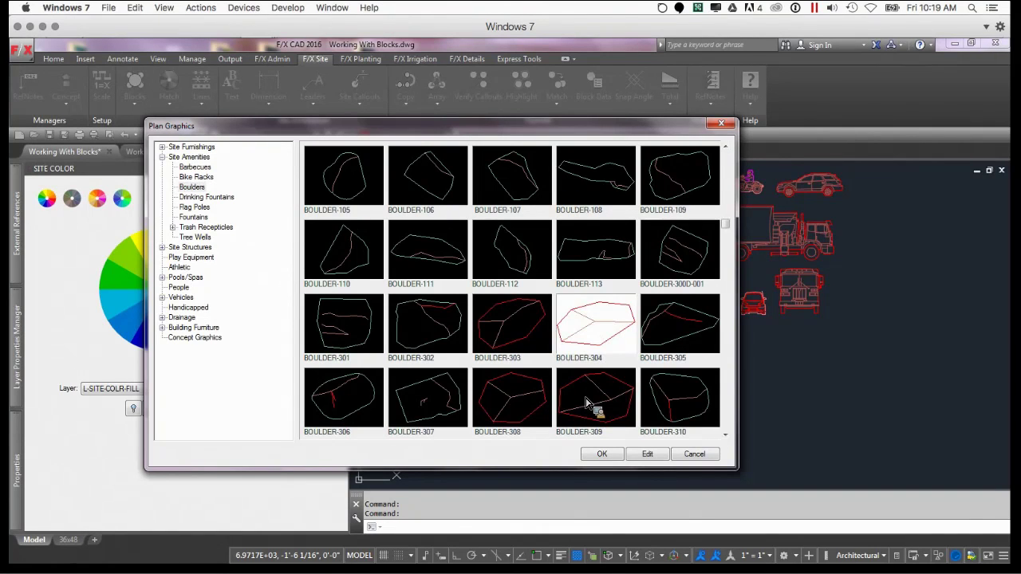
scroll(551, 375, down, 2)
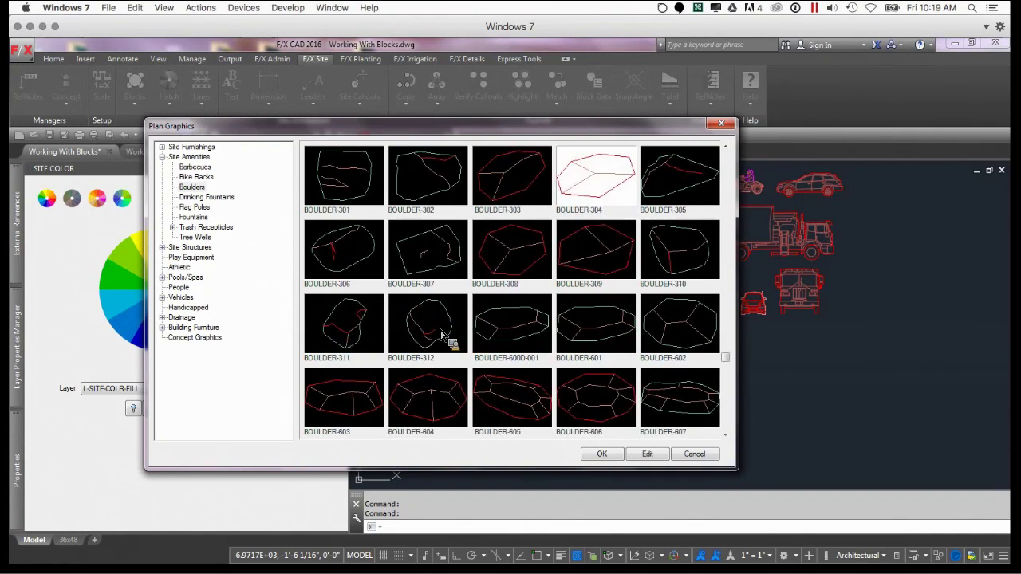
scroll(441, 334, up, 1)
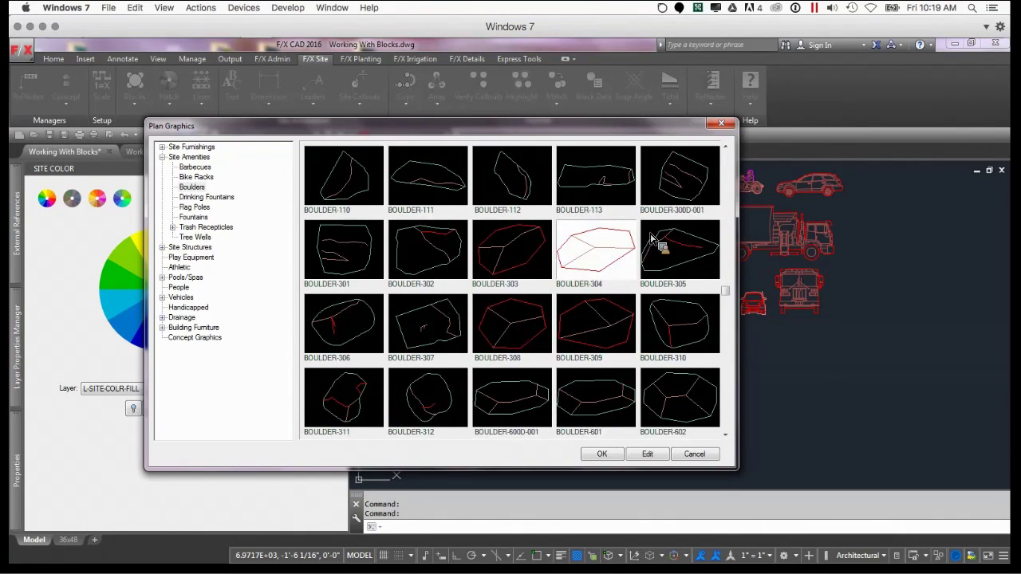
click(689, 197)
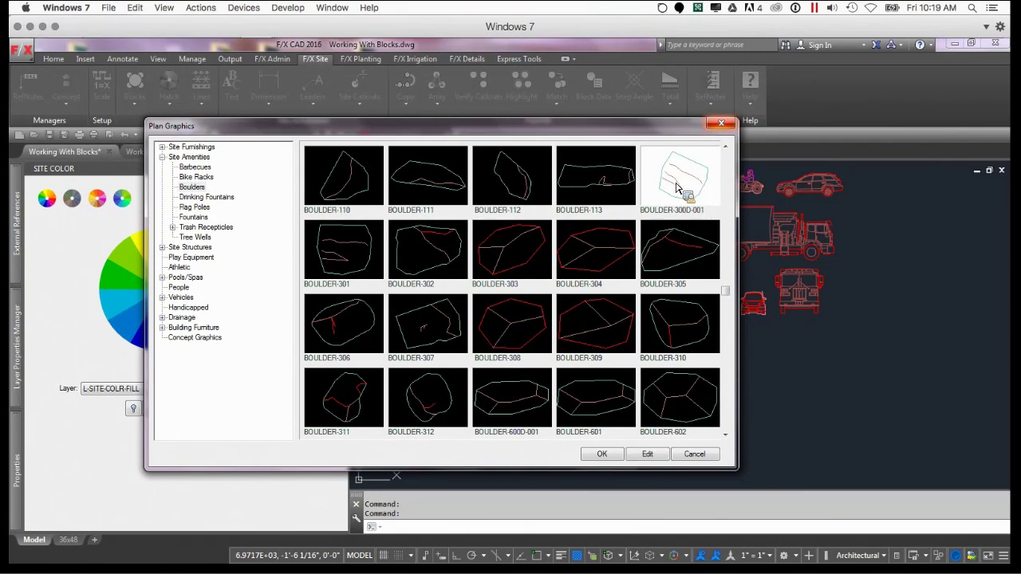
click(721, 126)
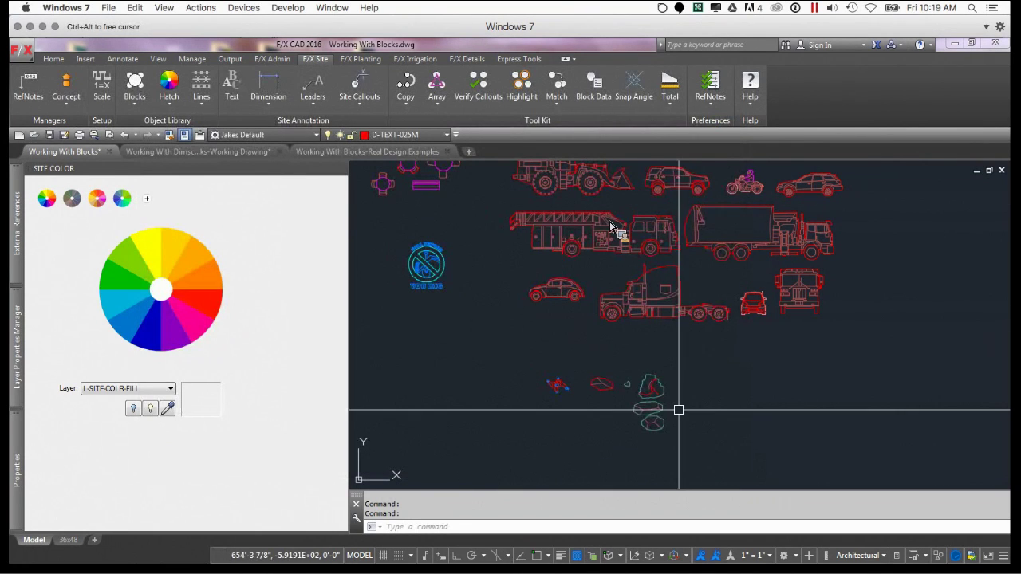
Select the red boulder block next to the person symbol and switch its shape variant to 09
scroll(624, 387, up, 5)
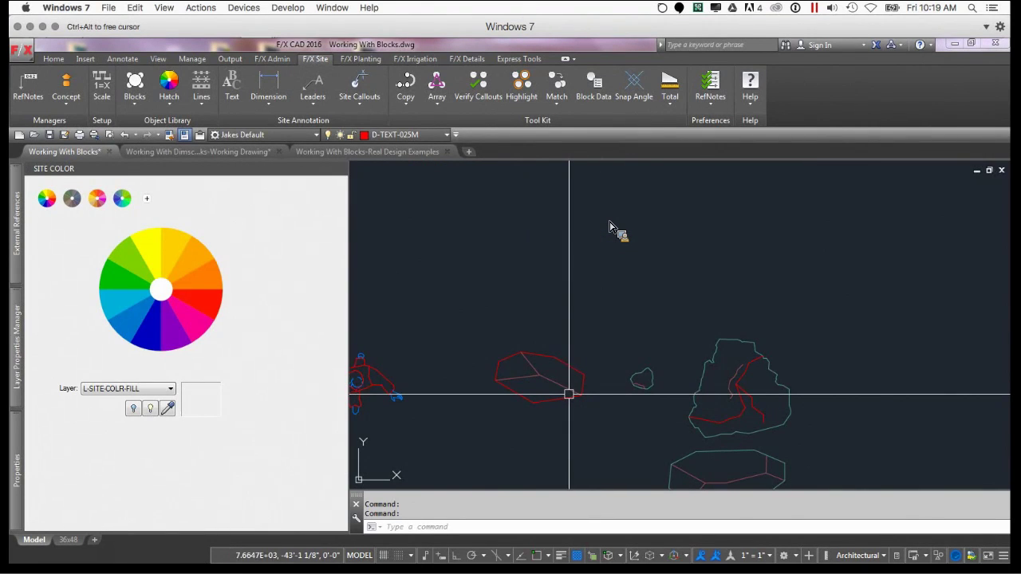
click(568, 394)
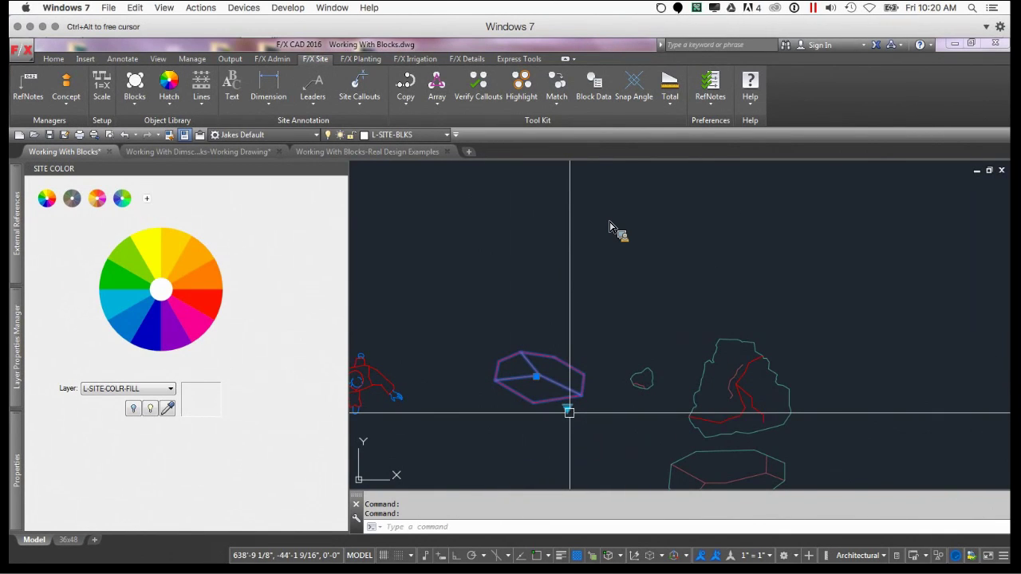
mouse_move(655, 404)
middle_down()
mouse_move(717, 373)
mouse_move(724, 352)
middle_up()
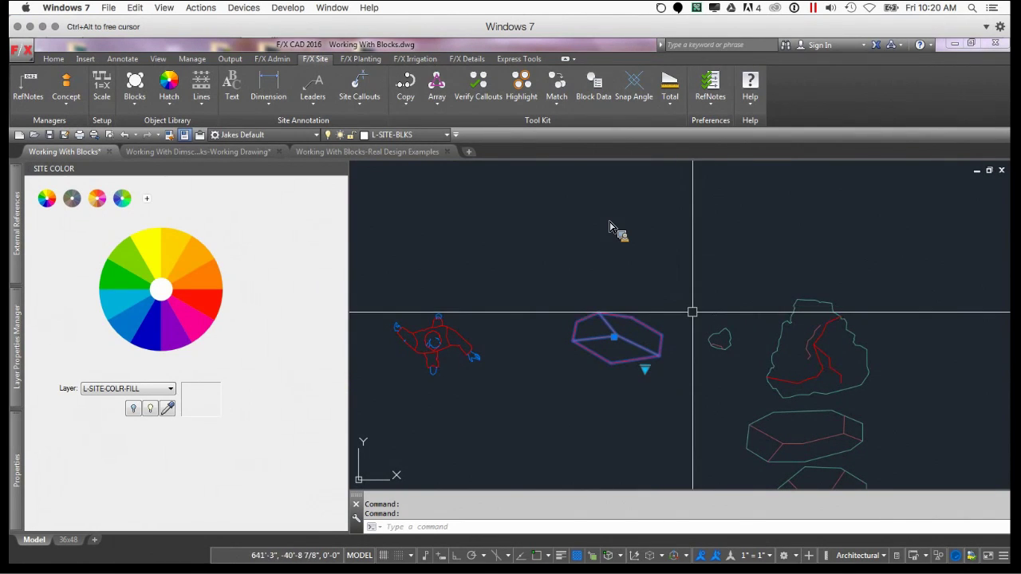
scroll(653, 371, down, 2)
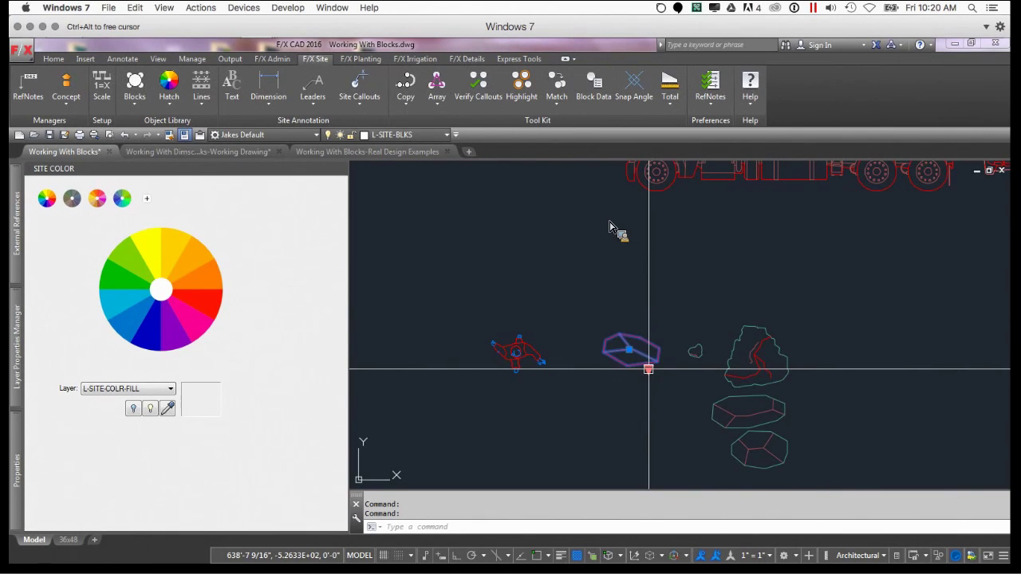
click(649, 370)
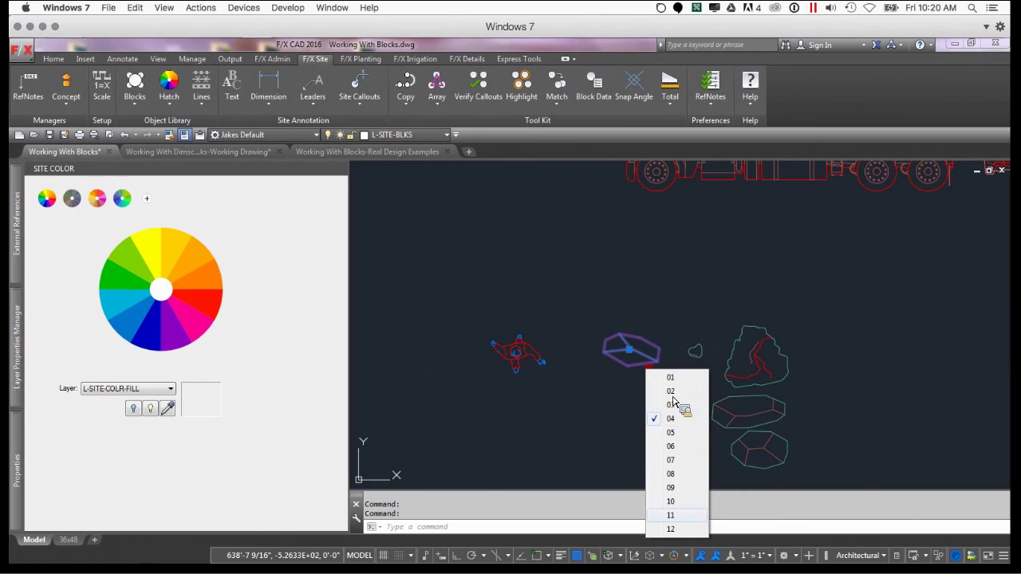
click(679, 489)
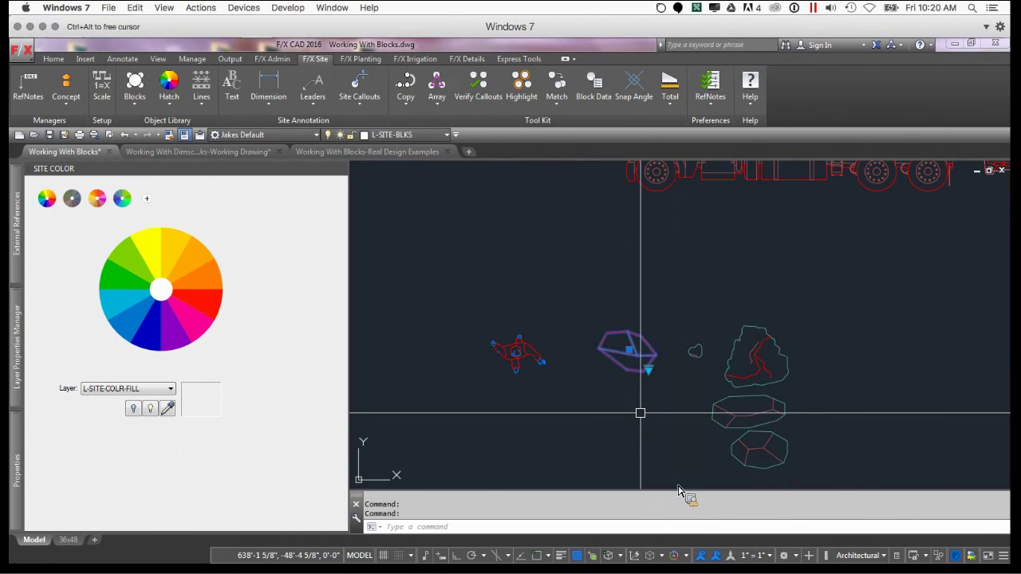
Switch the selected boulder to variants 05 and 02, set it back to variant 04, and deselect it
click(648, 370)
click(655, 379)
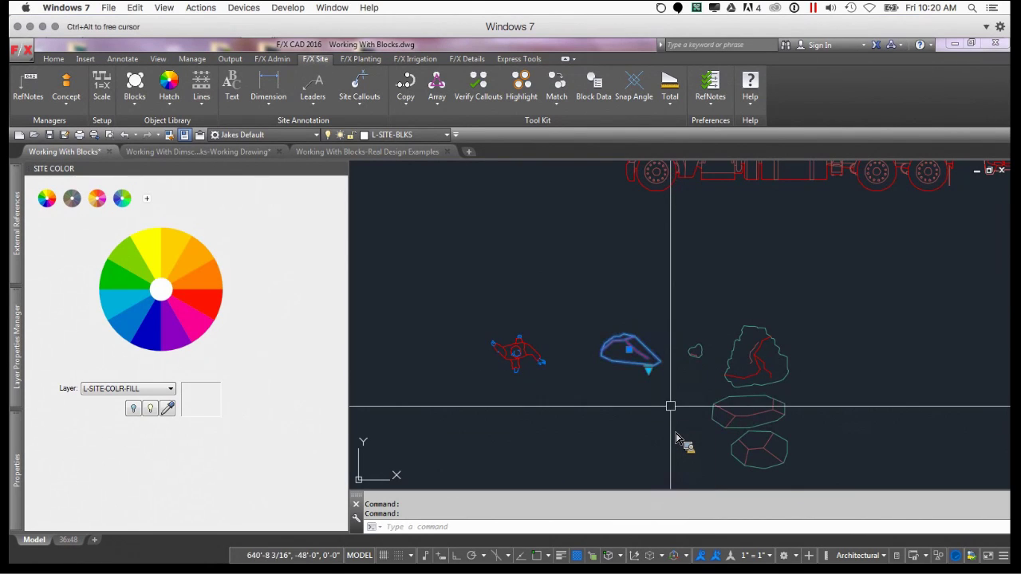
click(648, 370)
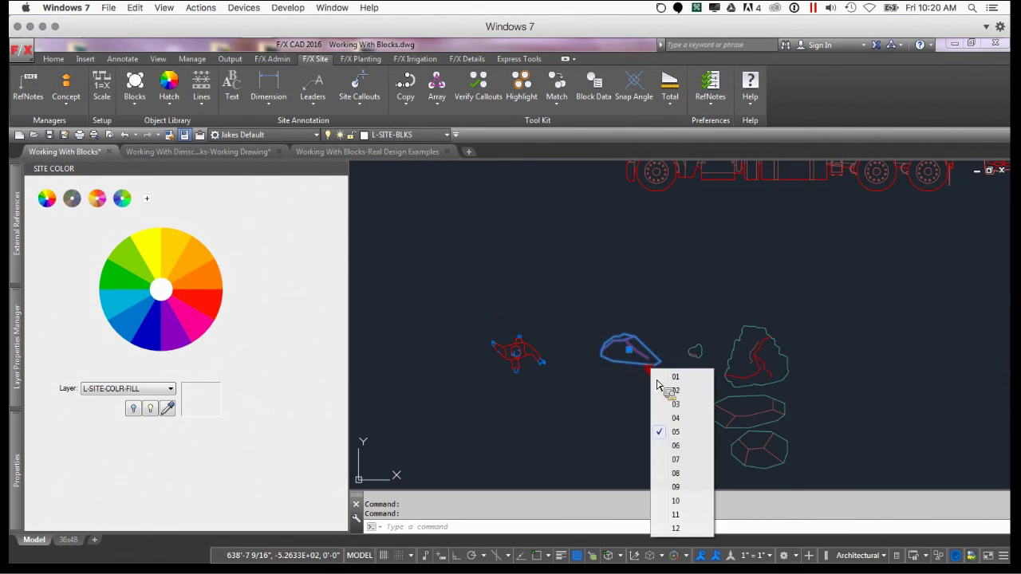
click(676, 390)
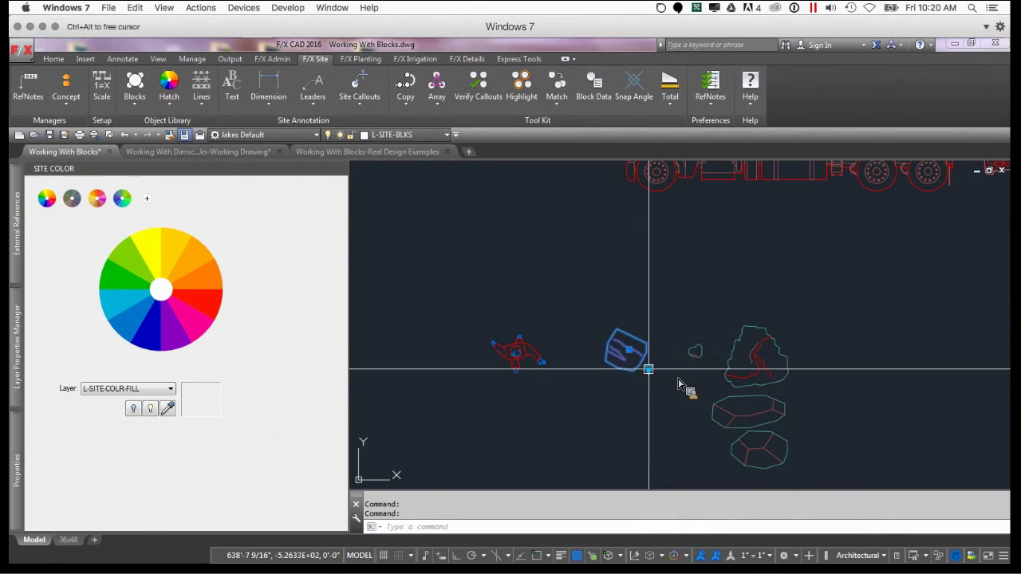
click(648, 369)
click(664, 407)
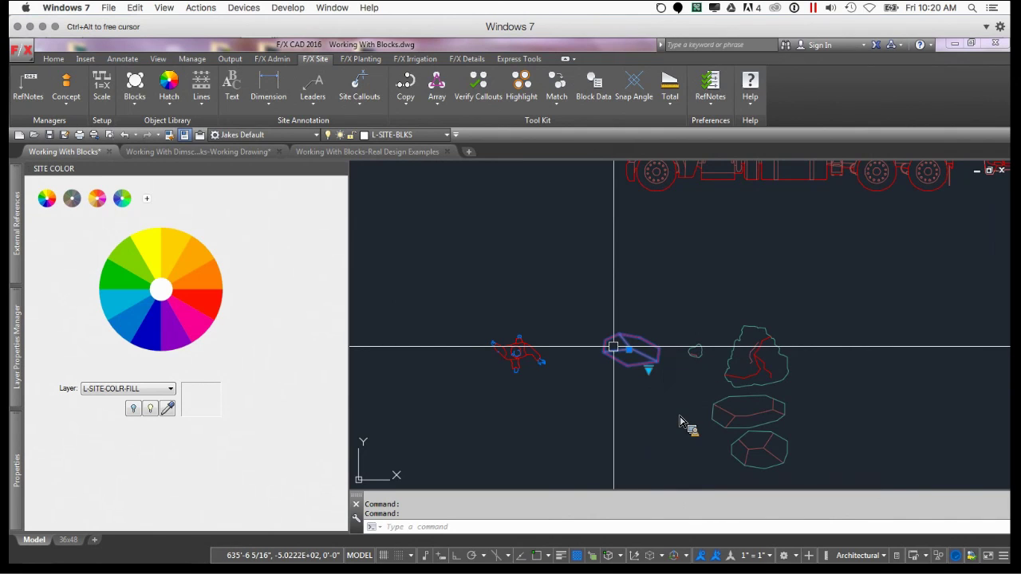
key(Escape)
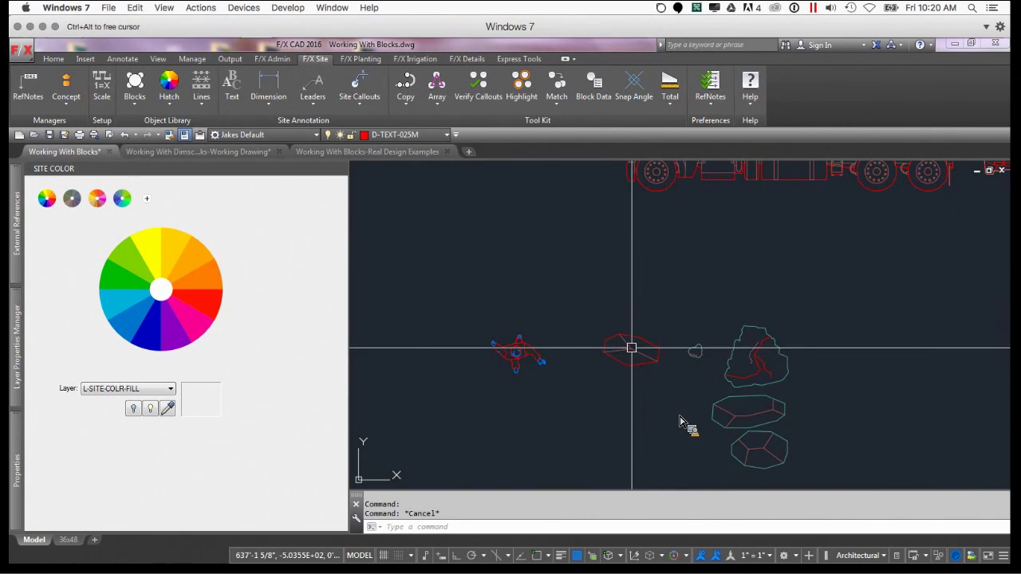
Reselect the red boulder block, check its block reference properties, and clear the selection
scroll(631, 347, down, 2)
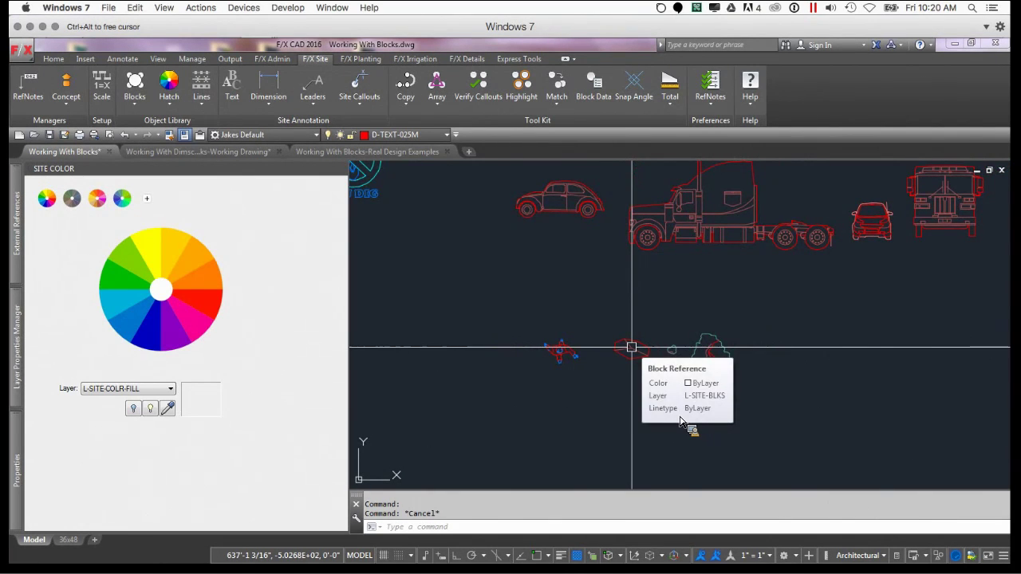
scroll(632, 347, up, 2)
click(613, 348)
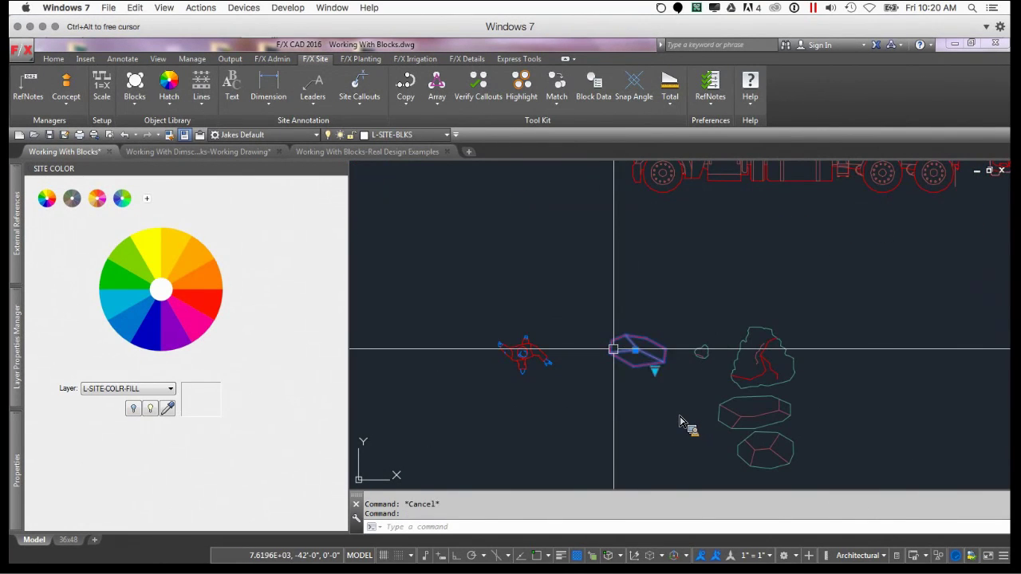
mouse_move(614, 349)
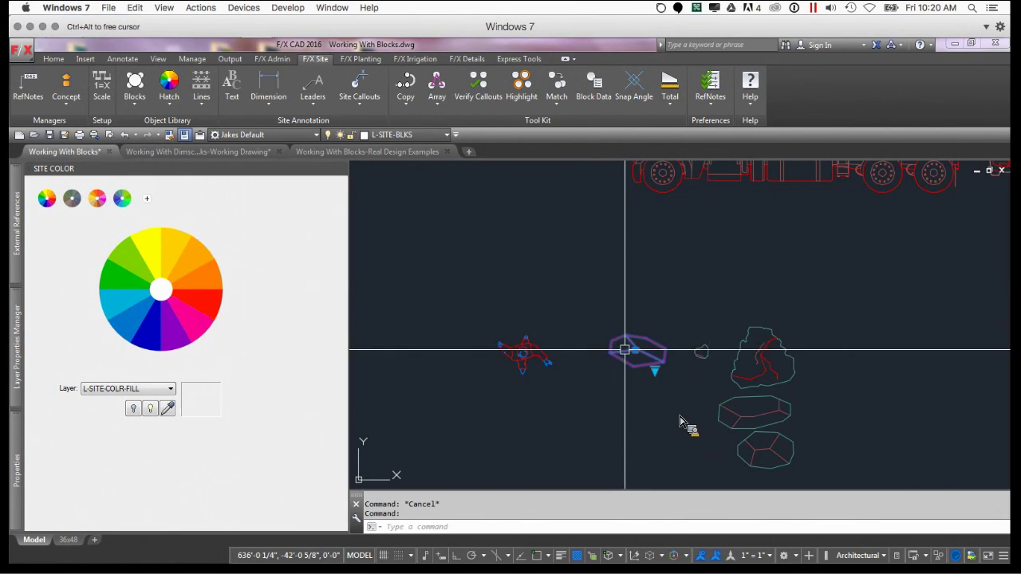
mouse_move(680, 423)
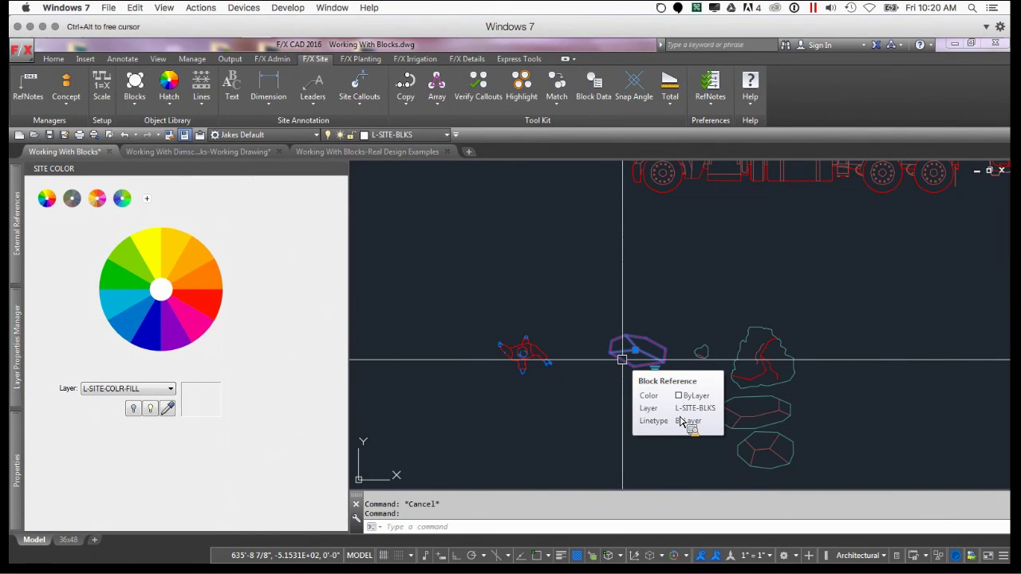
scroll(679, 423, down, 5)
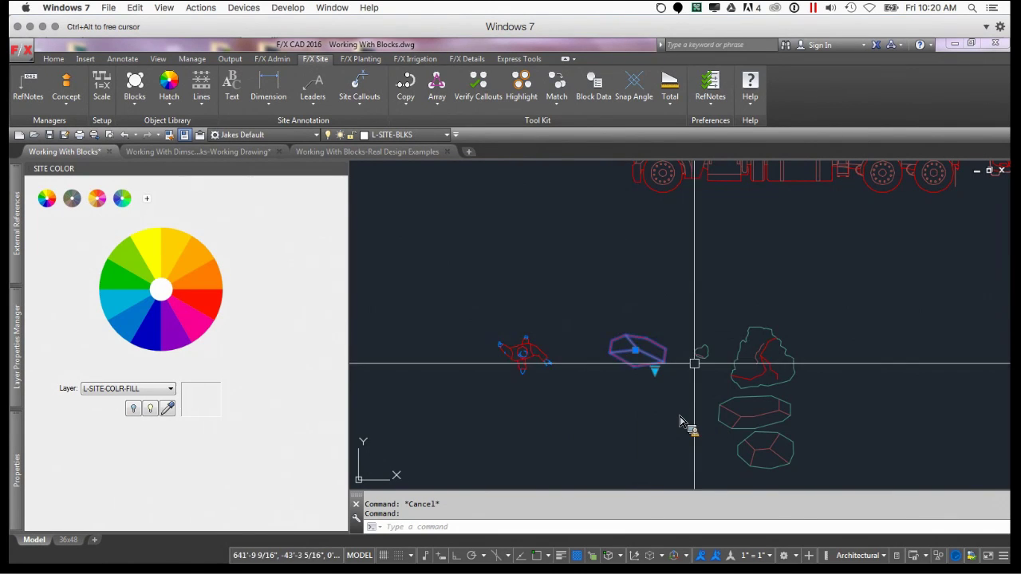
key(Escape)
scroll(680, 423, down, 8)
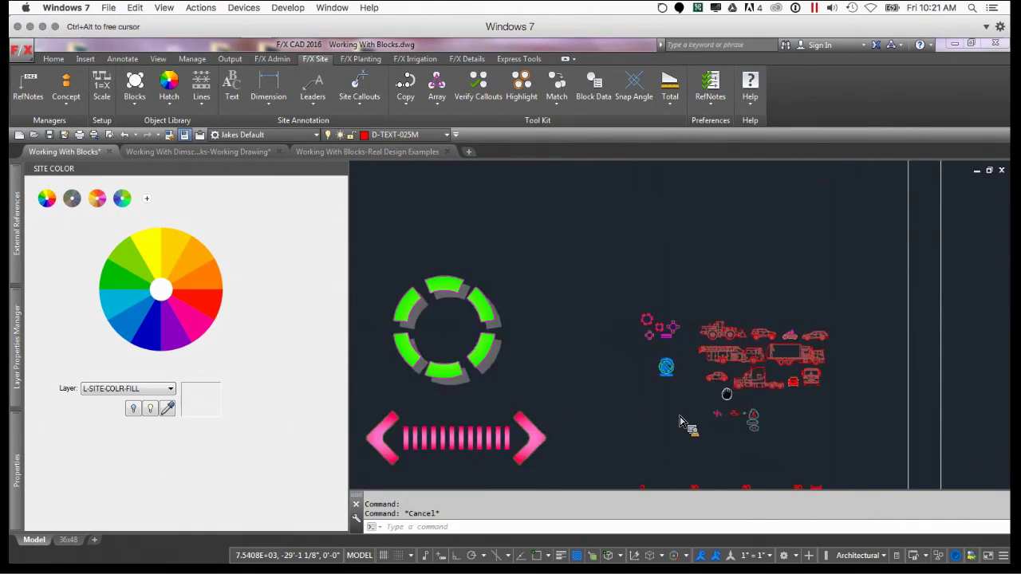
Review the block examples and the irrigation and concept graphics schedules in the "Where And How Do We Use Blocks?" section
scroll(680, 423, down, 2)
scroll(680, 422, up, 5)
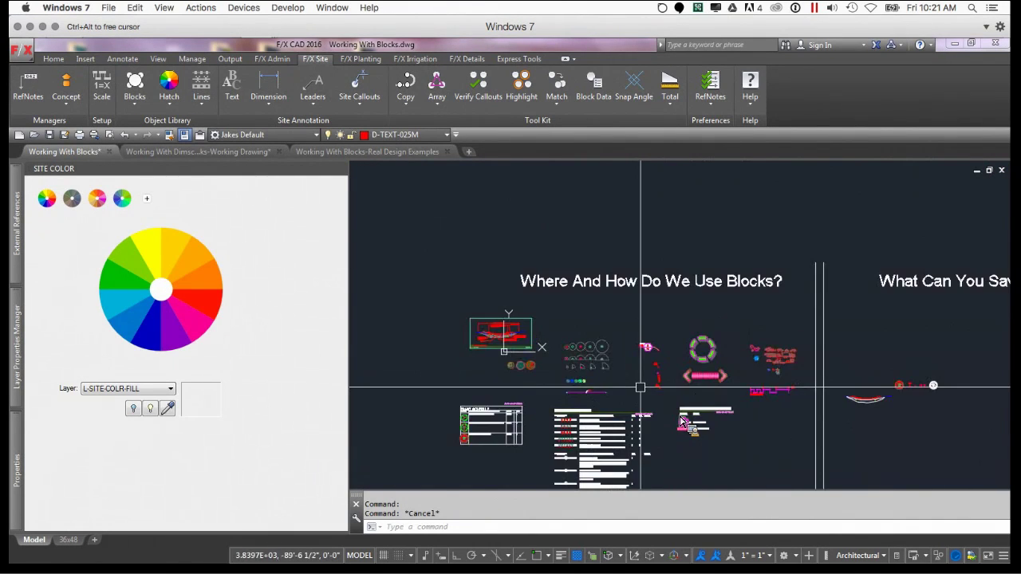
scroll(679, 423, down, 5)
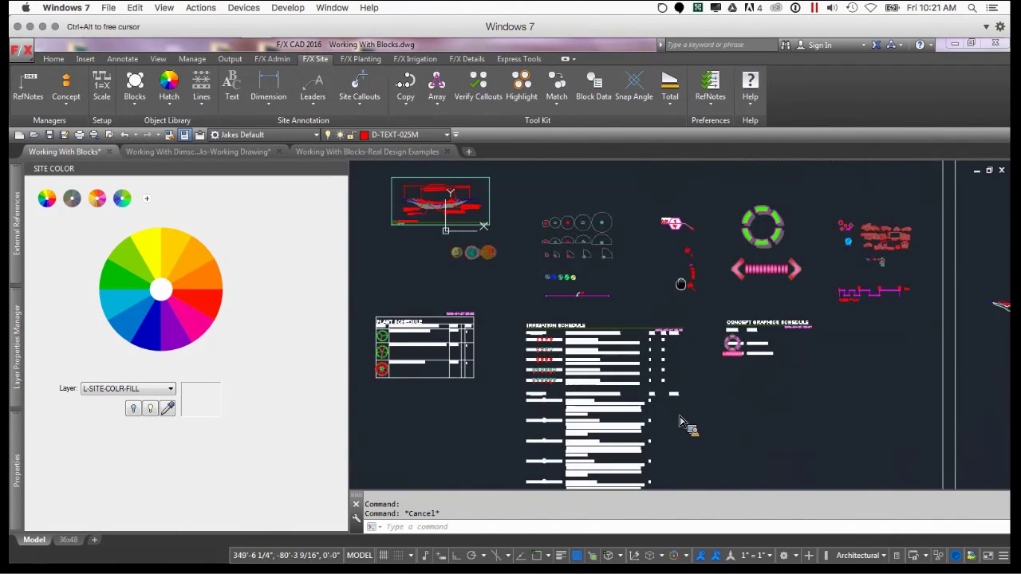
scroll(679, 423, up, 5)
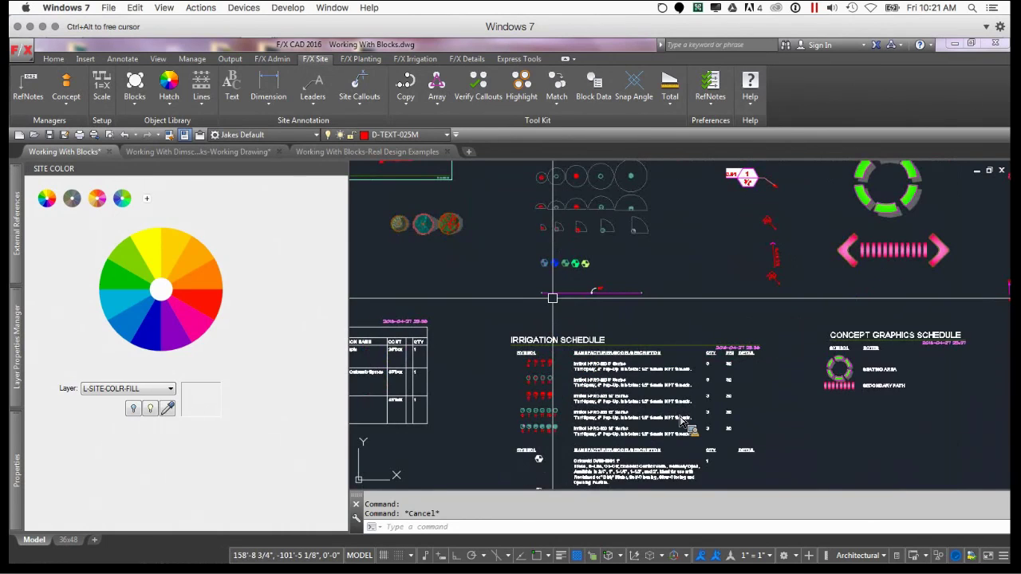
scroll(680, 423, right, 2)
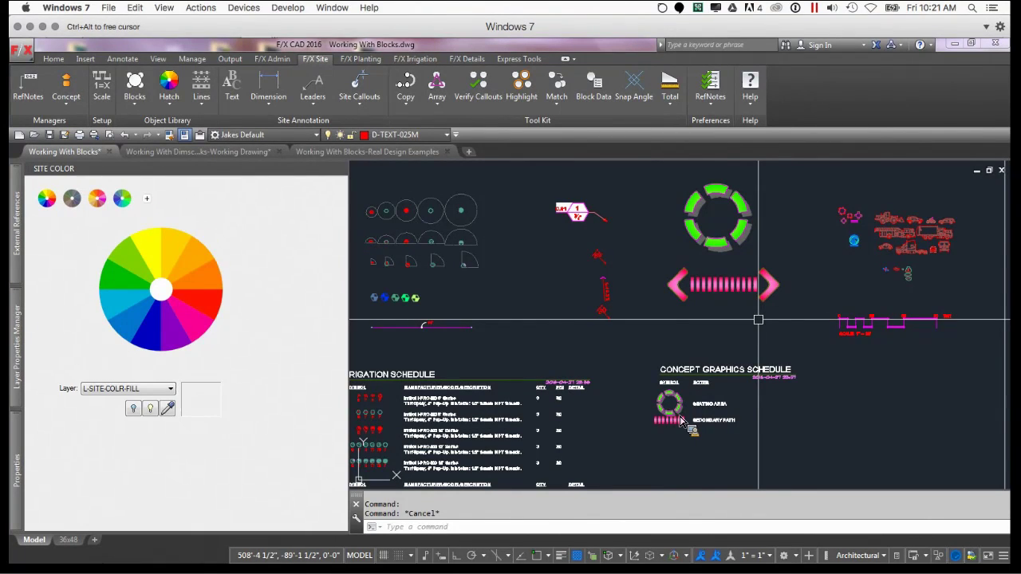
middle_drag(758, 319, 555, 375)
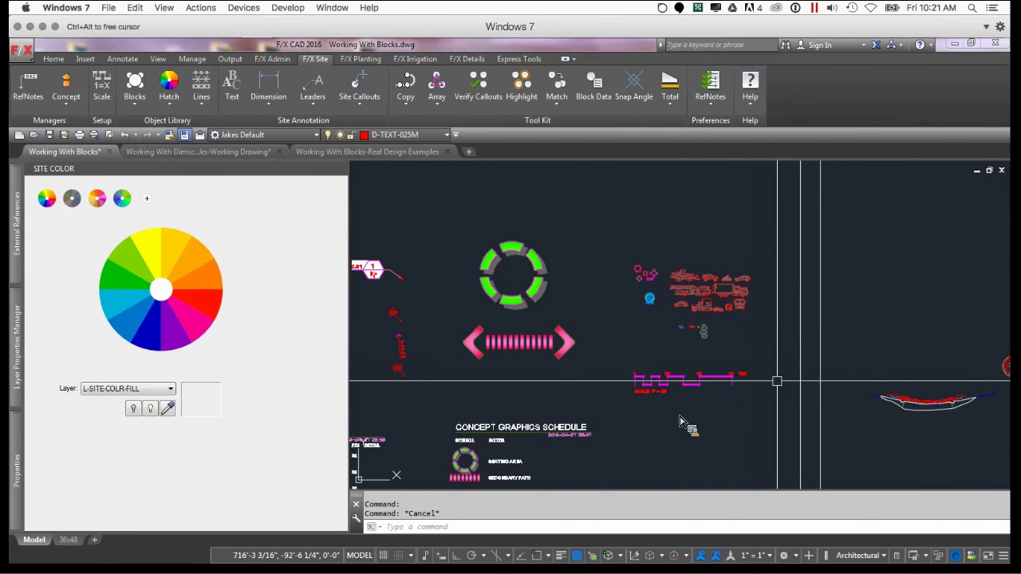
scroll(777, 381, down, 3)
scroll(912, 391, up, 2)
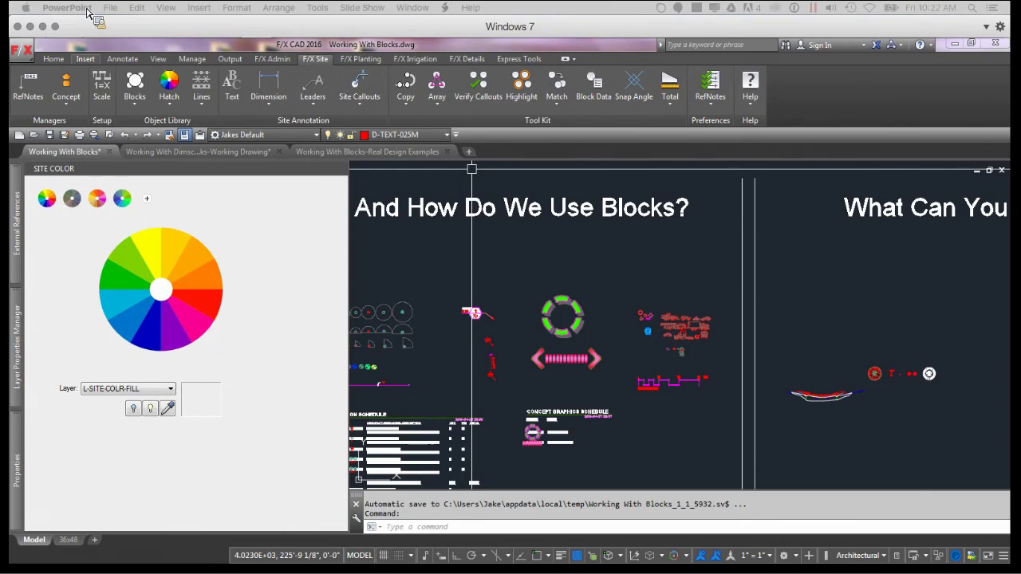
Examine the tree, umbrella, north arrow, and landscape architect stamp symbols in the "What Can You Save Into Our System" section
click(510, 44)
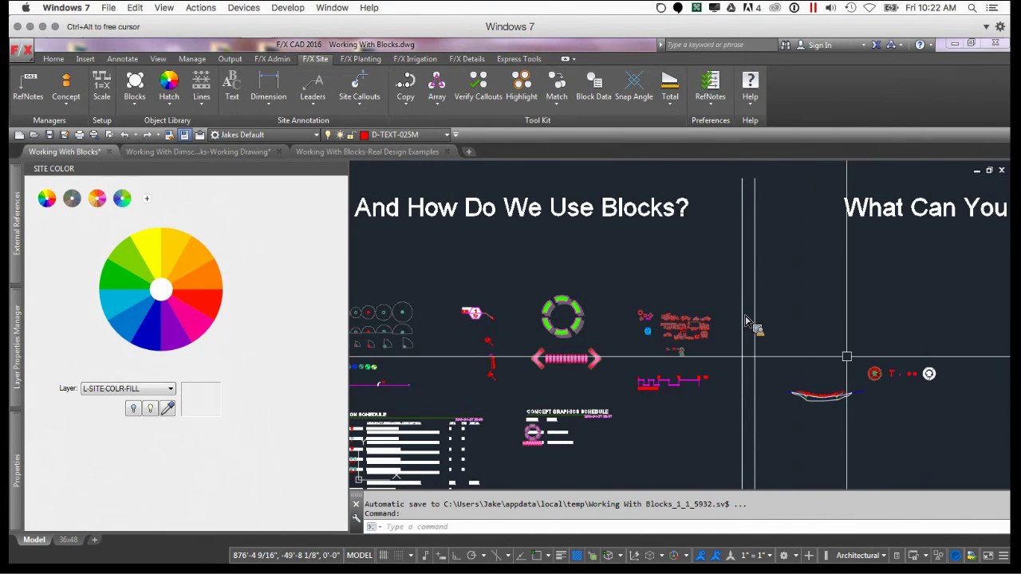
scroll(873, 372, up, 2)
middle_drag(857, 376, 617, 396)
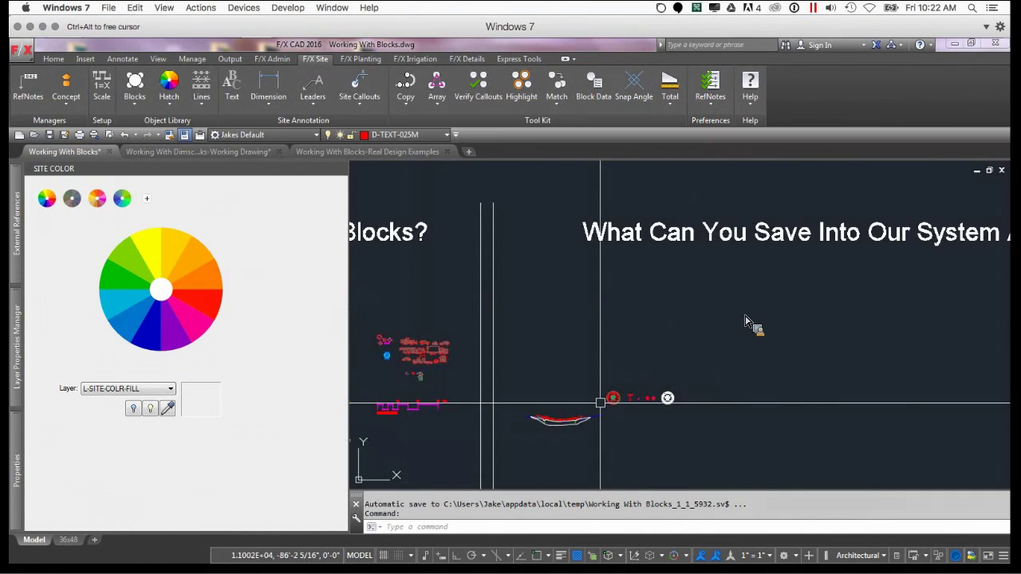
scroll(607, 402, up, 2)
scroll(580, 459, down, 2)
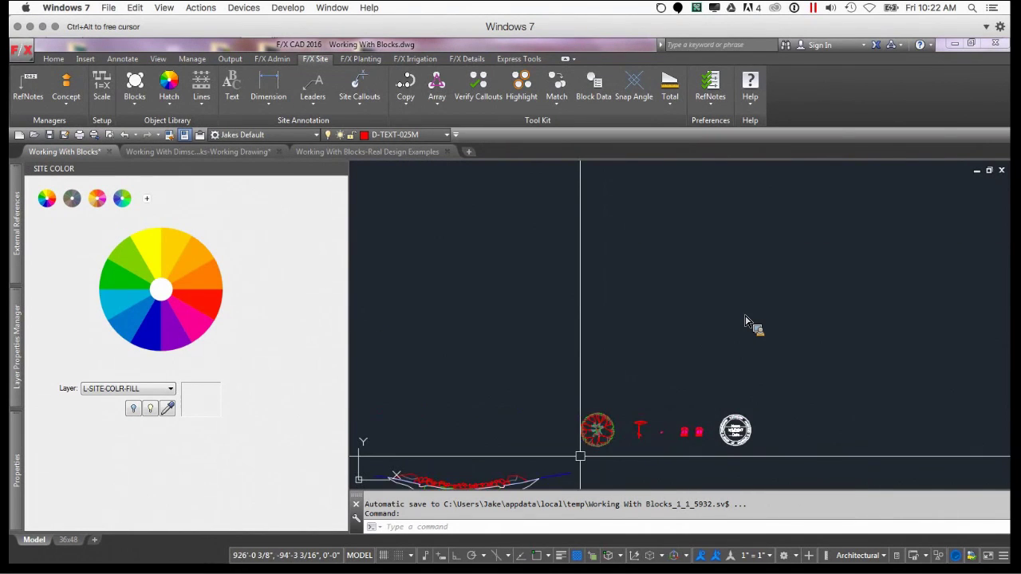
middle_drag(582, 463, 618, 375)
scroll(622, 375, up, 3)
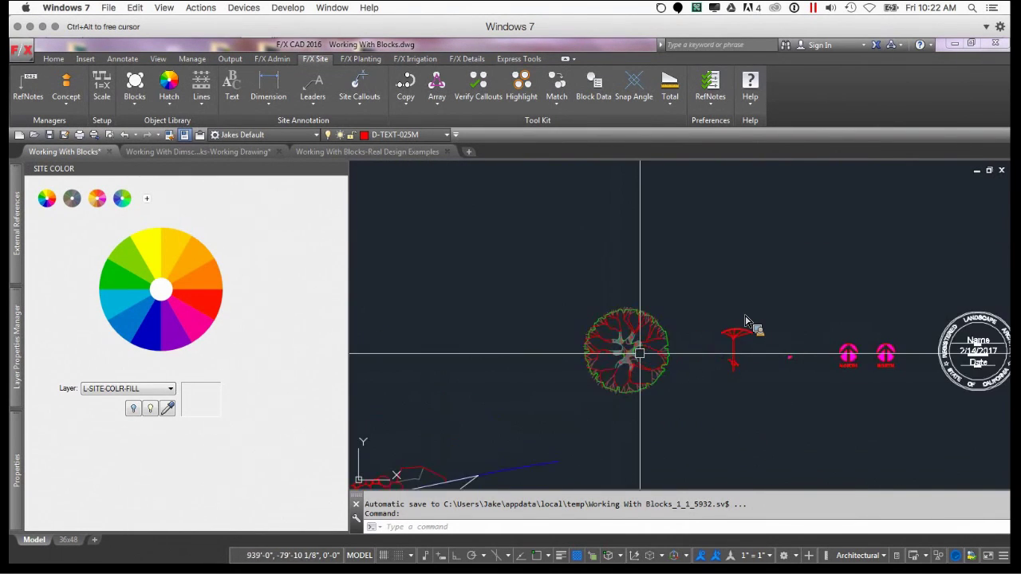
scroll(686, 379, up, 3)
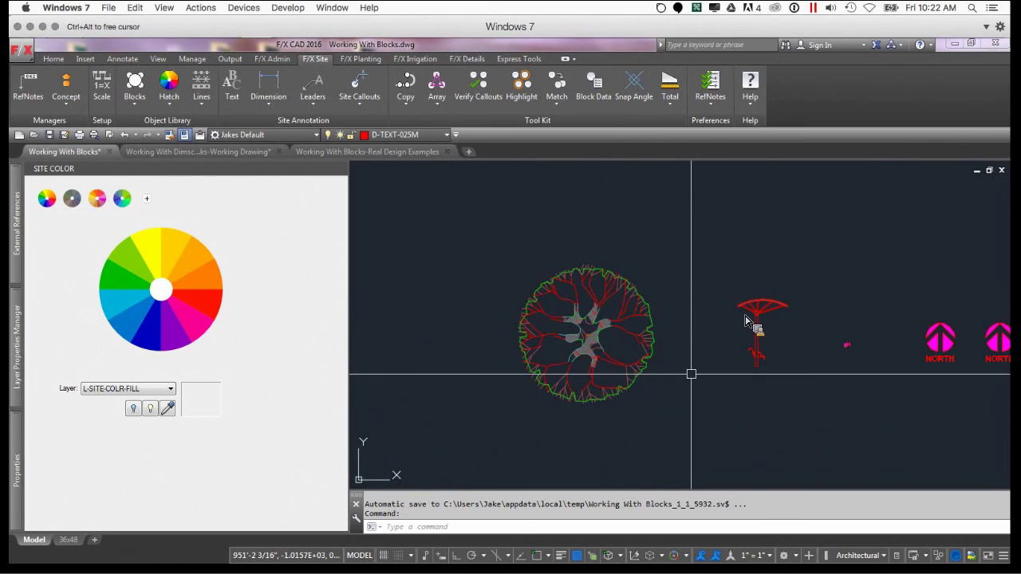
scroll(718, 351, up, 3)
scroll(590, 367, down, 3)
scroll(584, 367, down, 3)
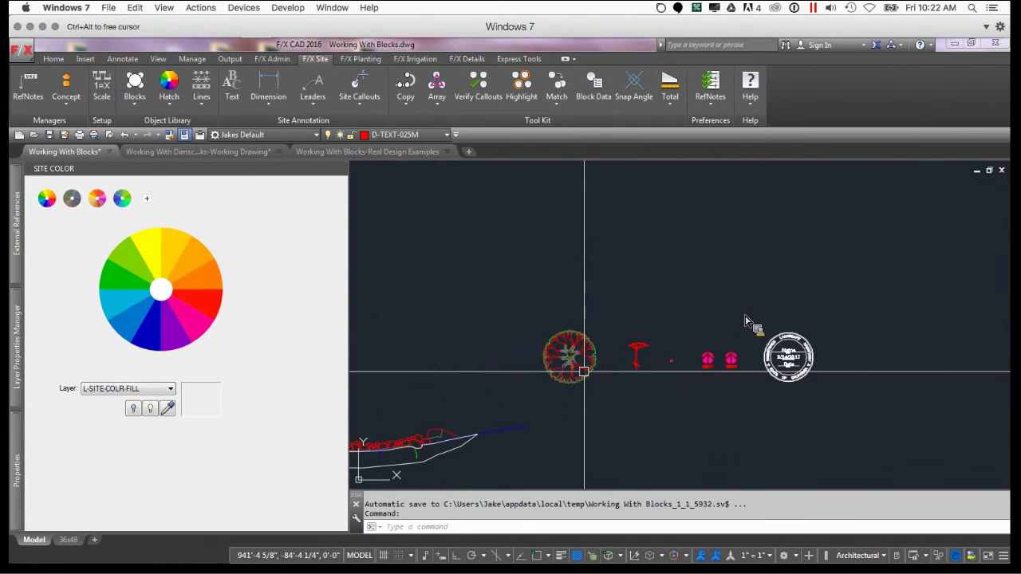
scroll(638, 363, up, 2)
middle_drag(665, 387, 666, 391)
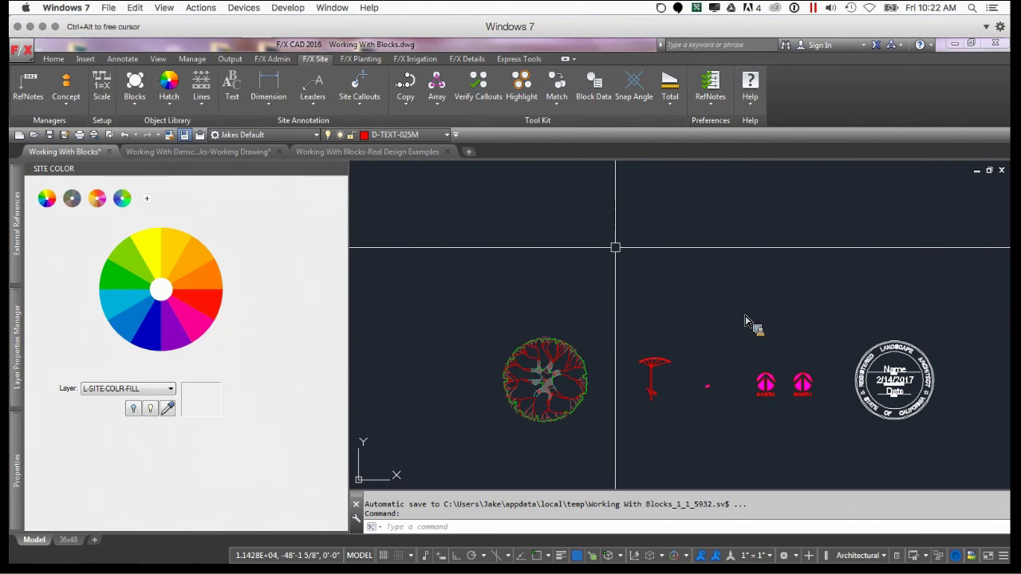
Check the layers of a main branch line and an outer twig line in the tree symbol, clearing each selection
scroll(517, 360, down, 2)
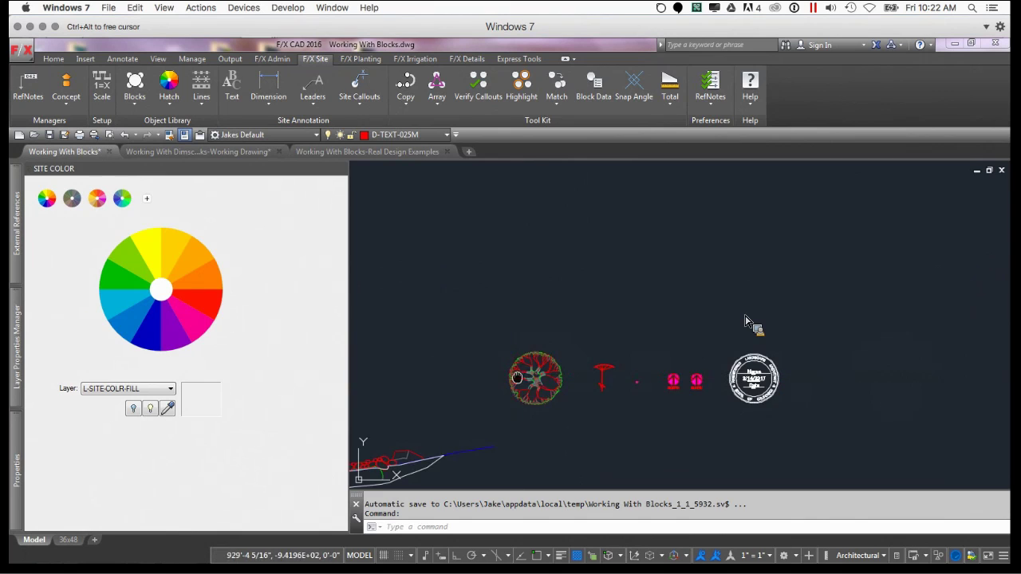
middle_drag(515, 372, 536, 354)
scroll(537, 364, up, 4)
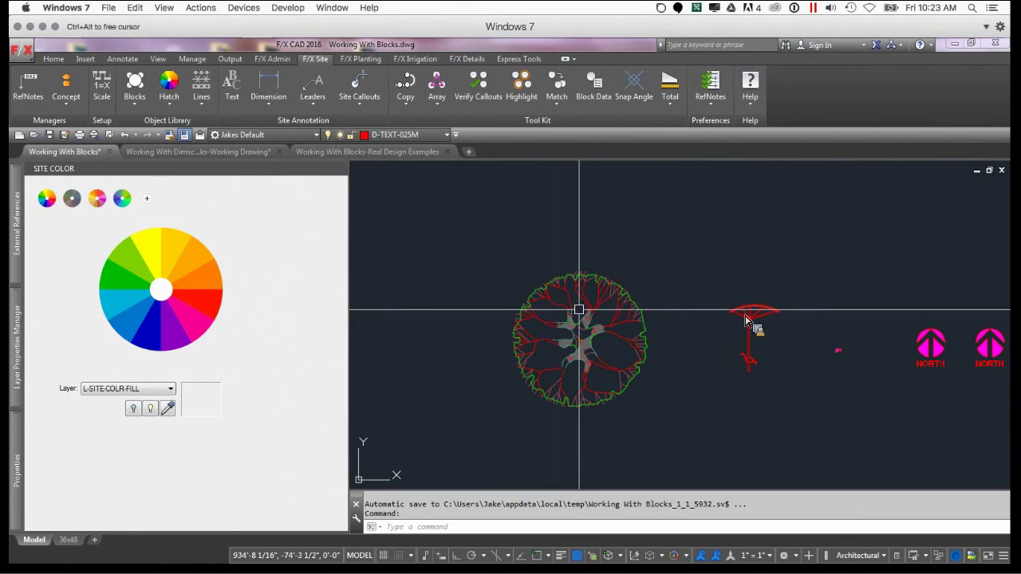
middle_drag(615, 343, 620, 295)
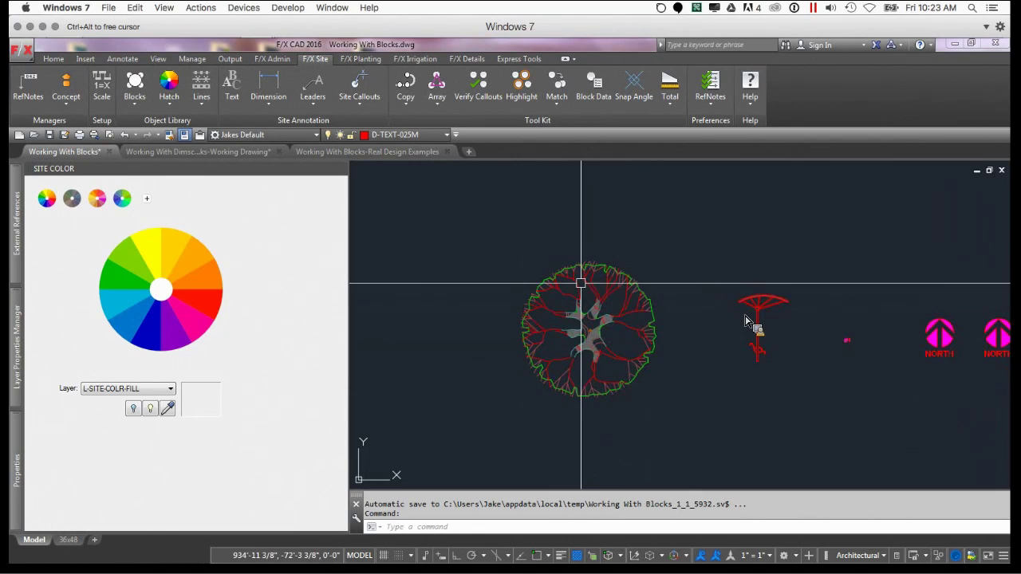
scroll(590, 321, up, 2)
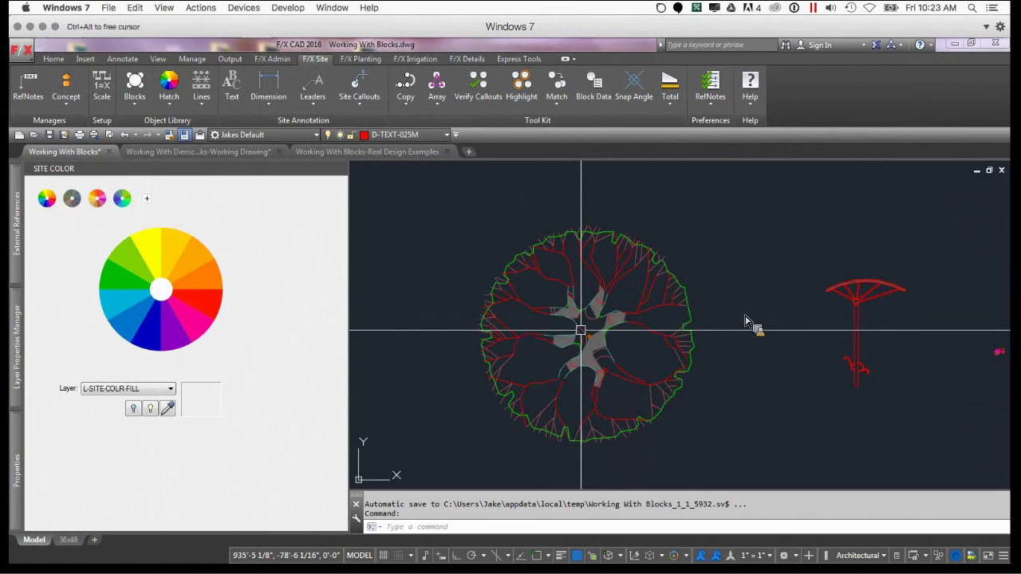
middle_drag(580, 331, 599, 353)
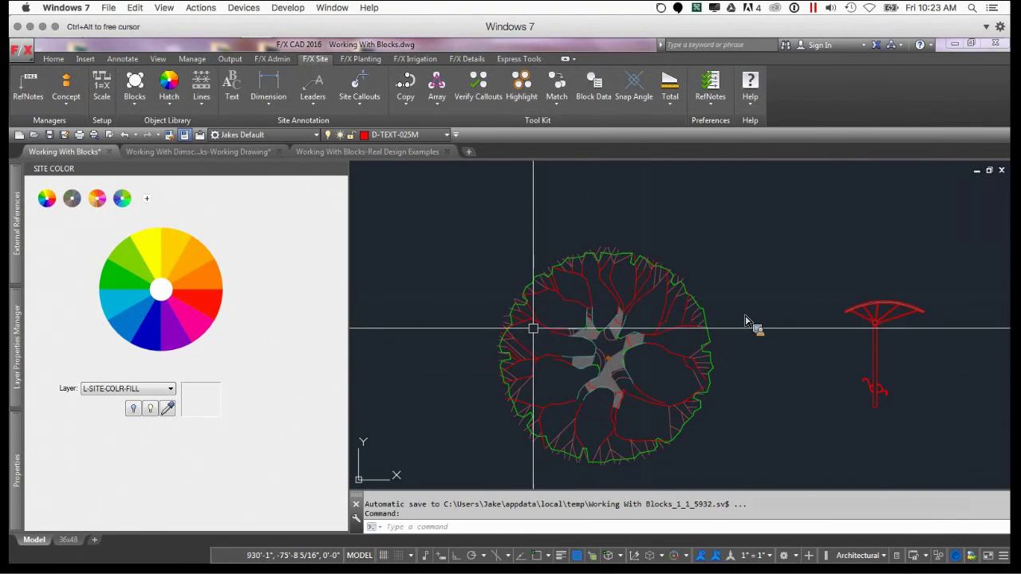
click(546, 358)
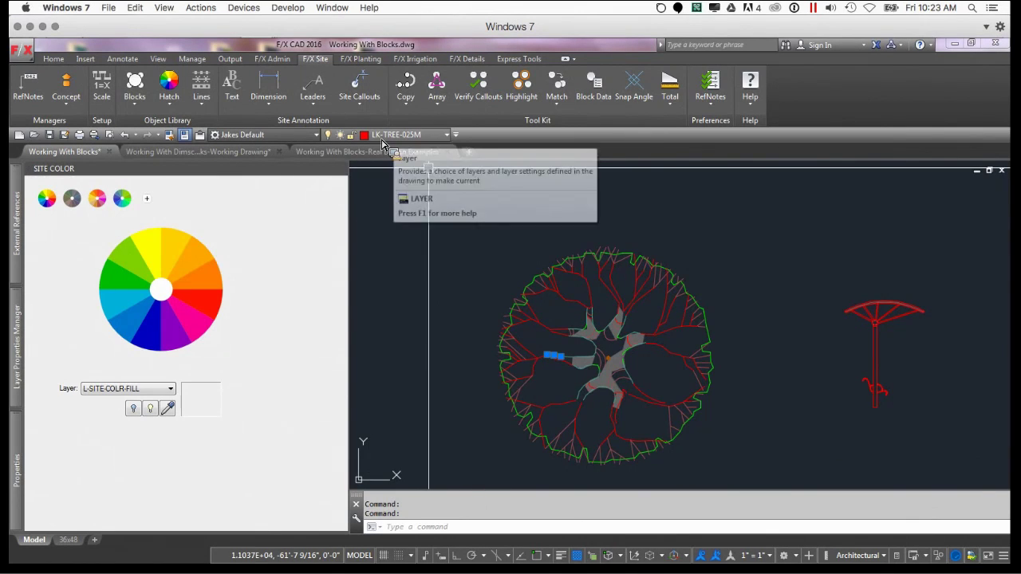
key(Escape)
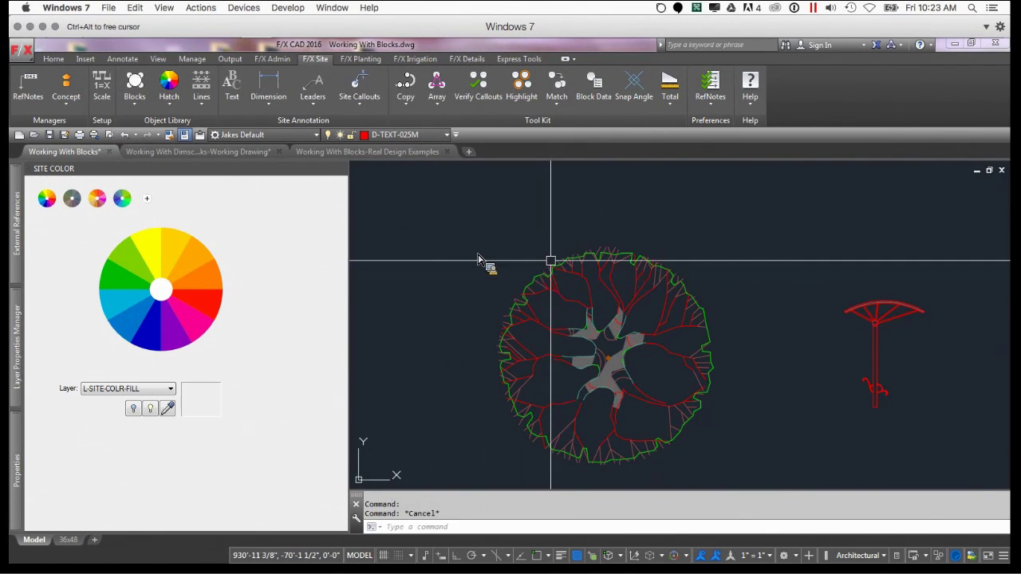
click(557, 264)
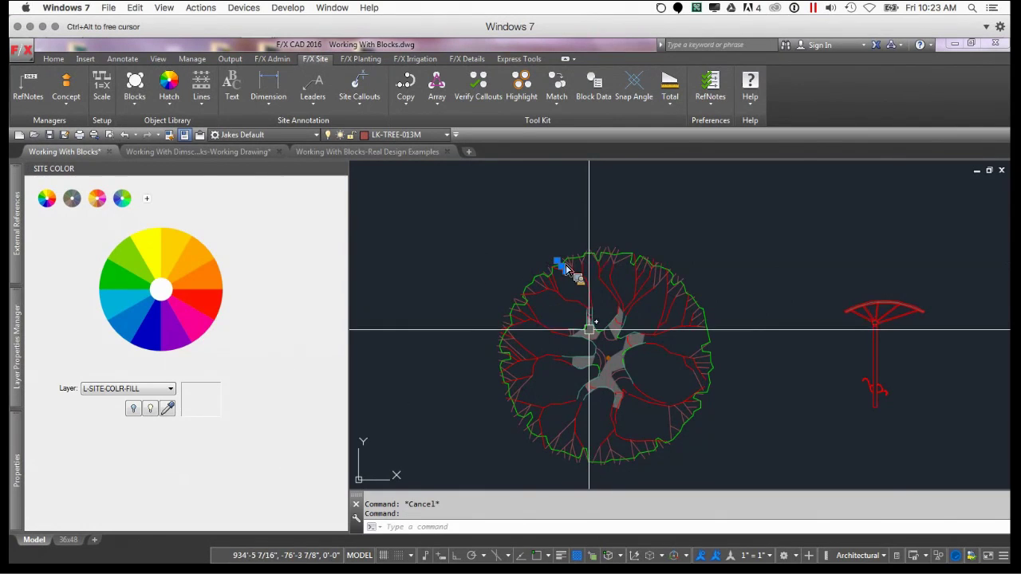
key(Escape)
Inspect the inner trunk and branch linework near the center of the tree symbol and clear any selection
scroll(595, 332, up, 2)
scroll(595, 332, up, 2)
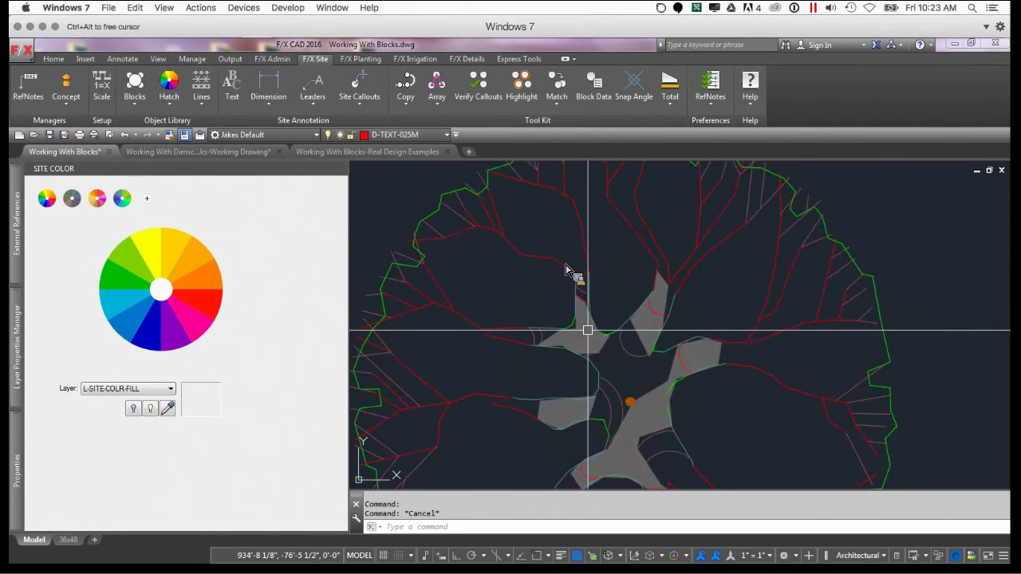
click(590, 329)
key(Escape)
scroll(567, 270, down, 4)
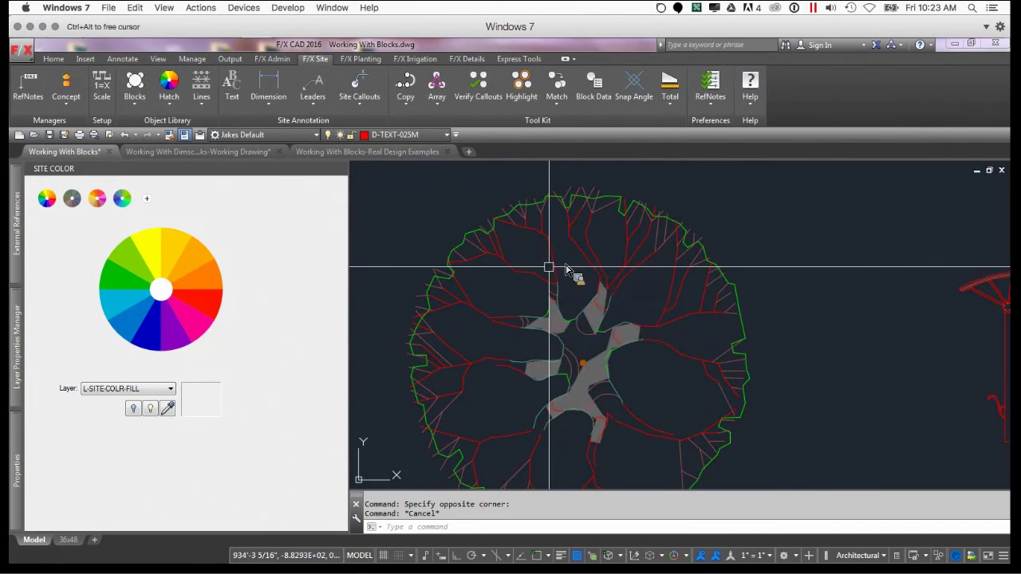
key(Escape)
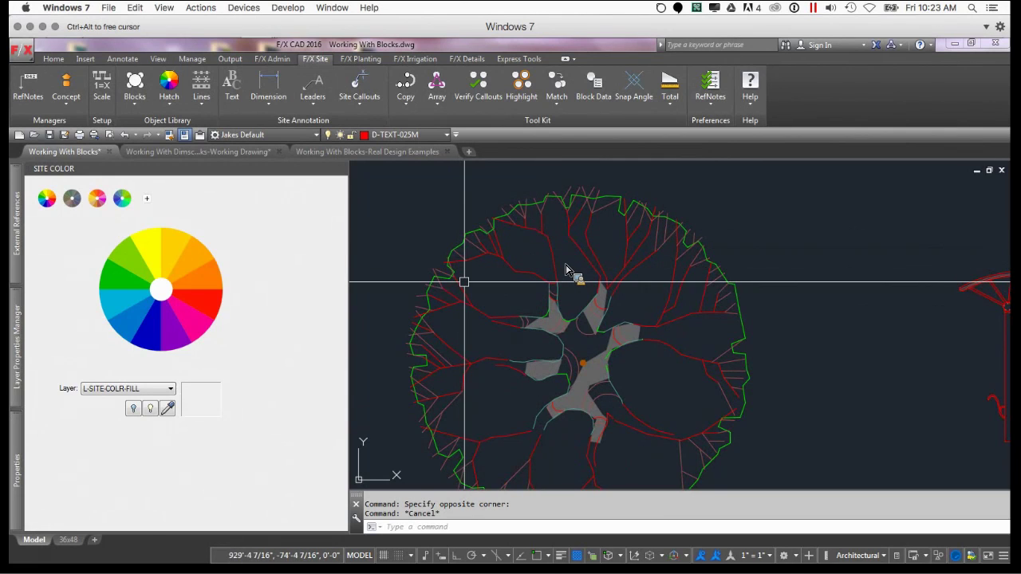
key(Escape)
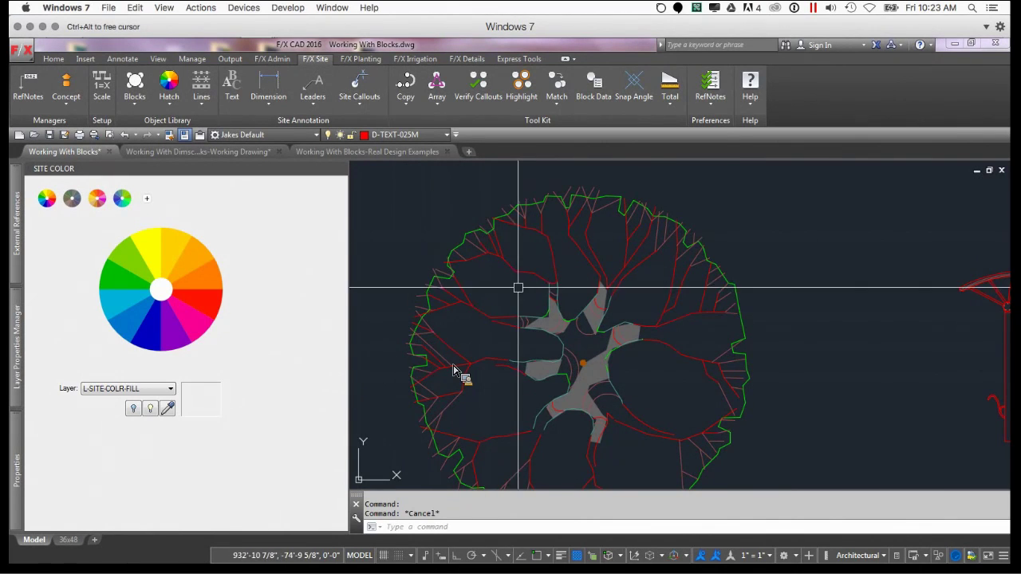
Compare the tree with its neighboring symbols, check the layer of a red branch line in its upper canopy, and clear the selection
scroll(501, 289, down, 2)
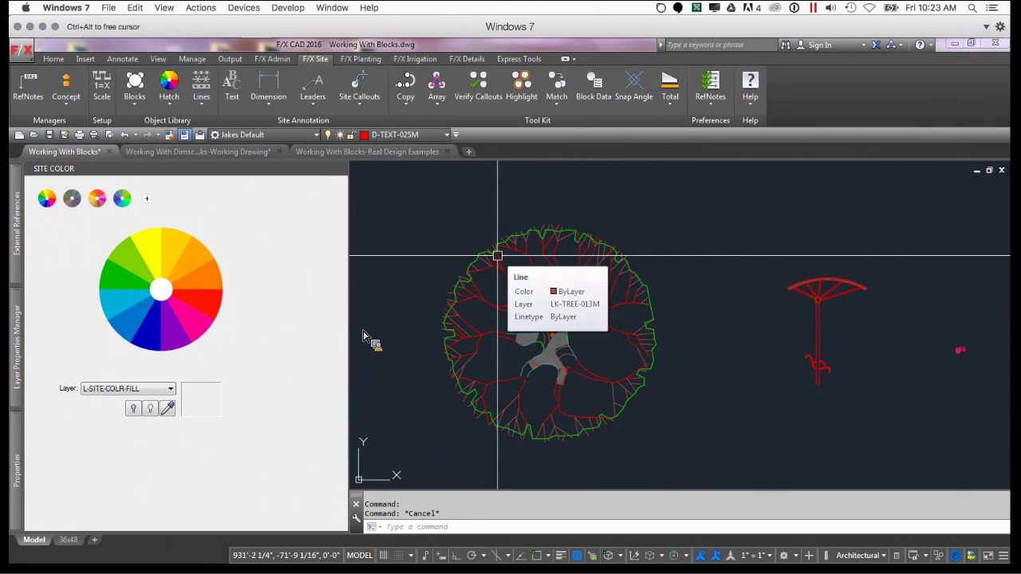
scroll(503, 260, down, 3)
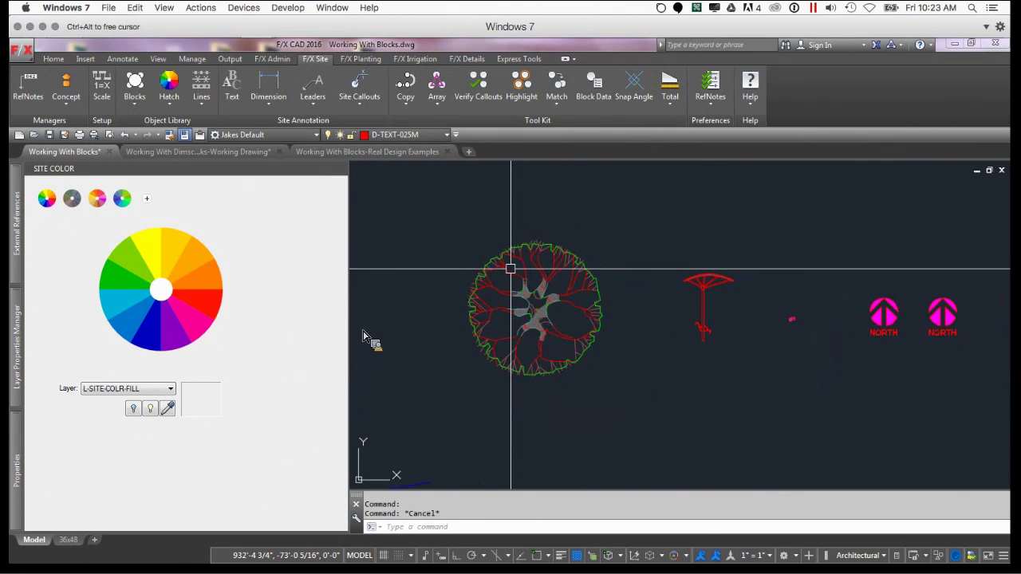
middle_drag(510, 268, 497, 280)
scroll(496, 280, down, 2)
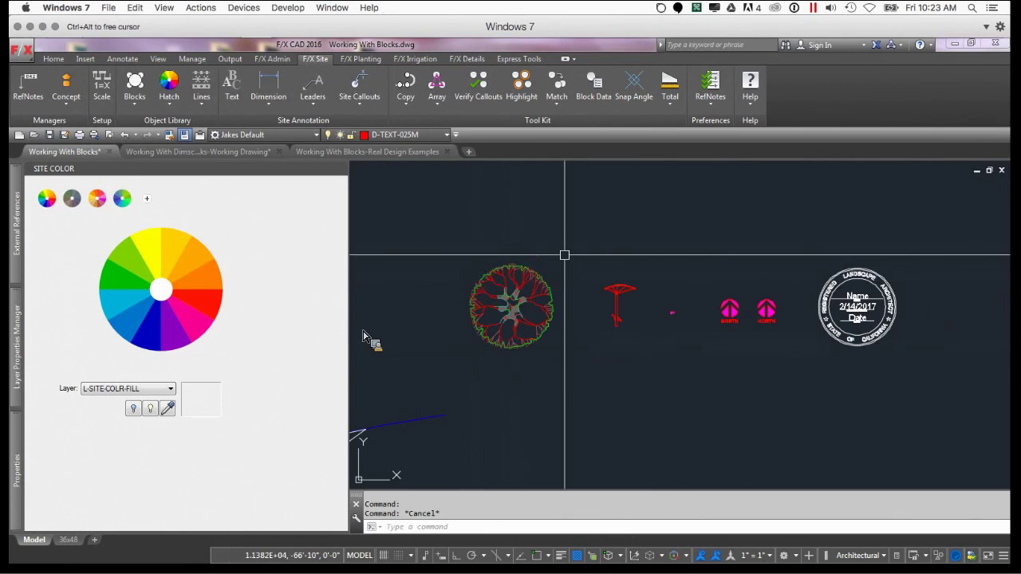
scroll(497, 306, up, 5)
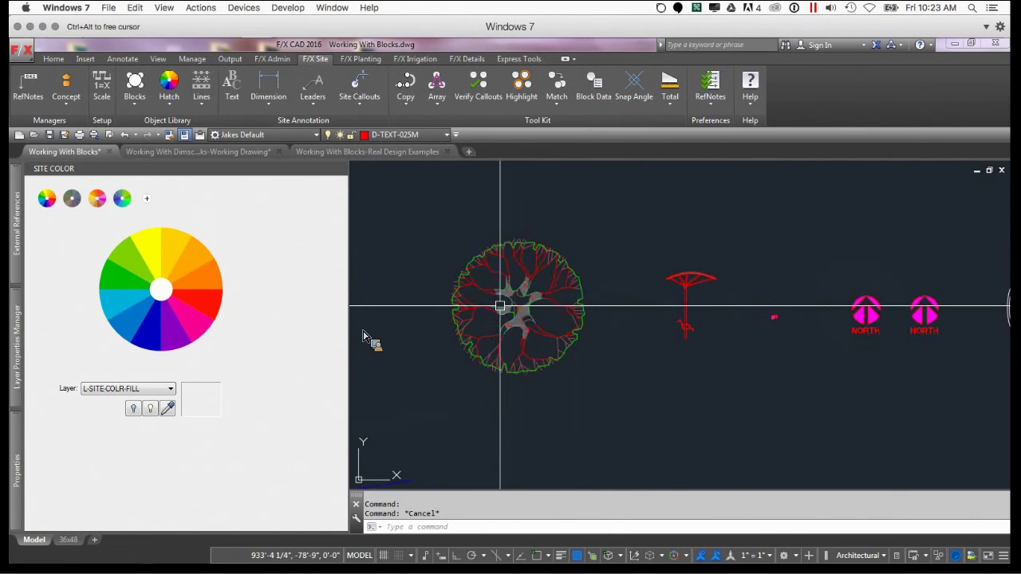
middle_drag(506, 269, 523, 322)
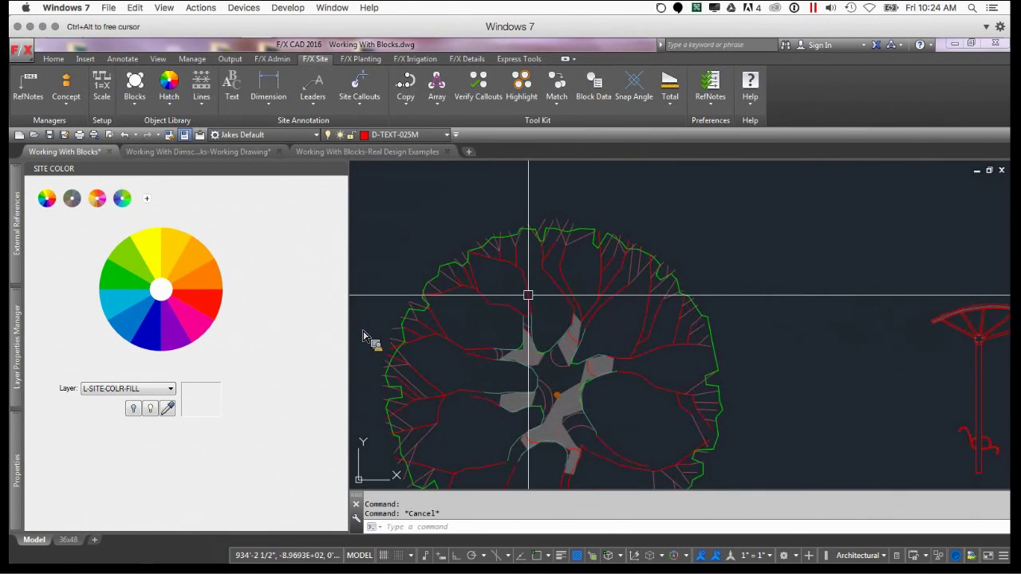
scroll(498, 247, down, 2)
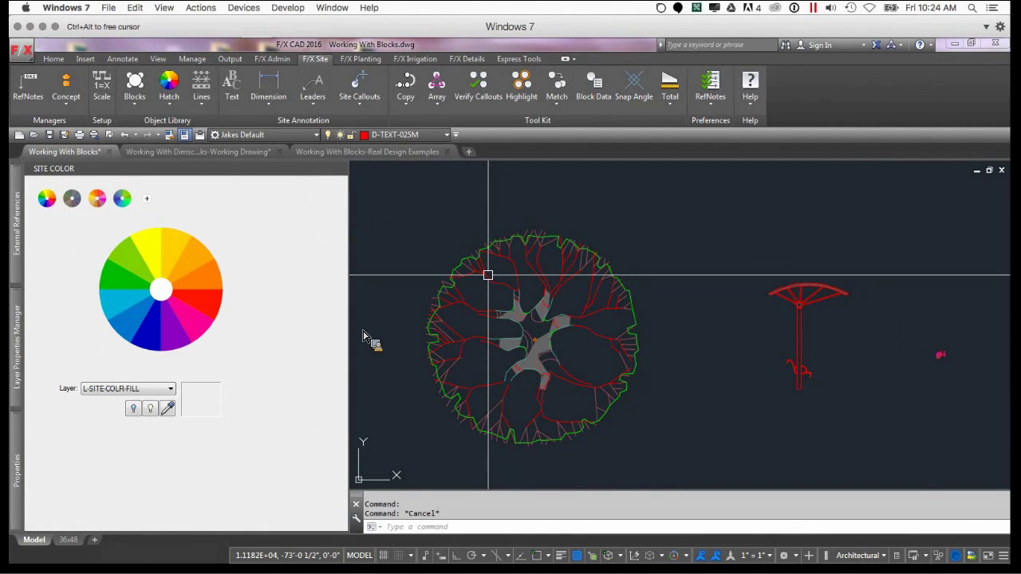
click(488, 275)
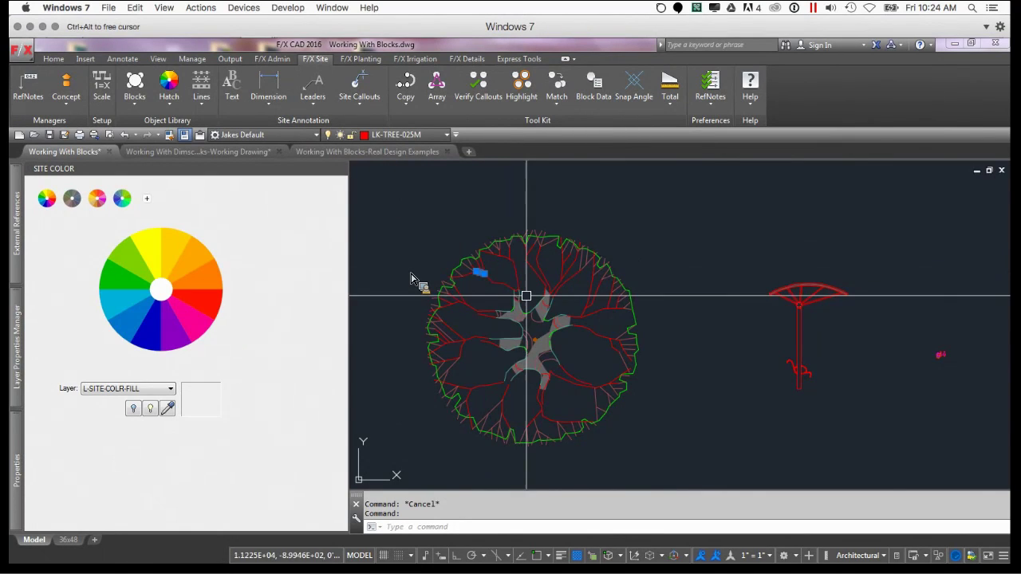
key(Escape)
mouse_move(527, 296)
middle_down()
mouse_move(521, 268)
mouse_move(527, 275)
middle_up()
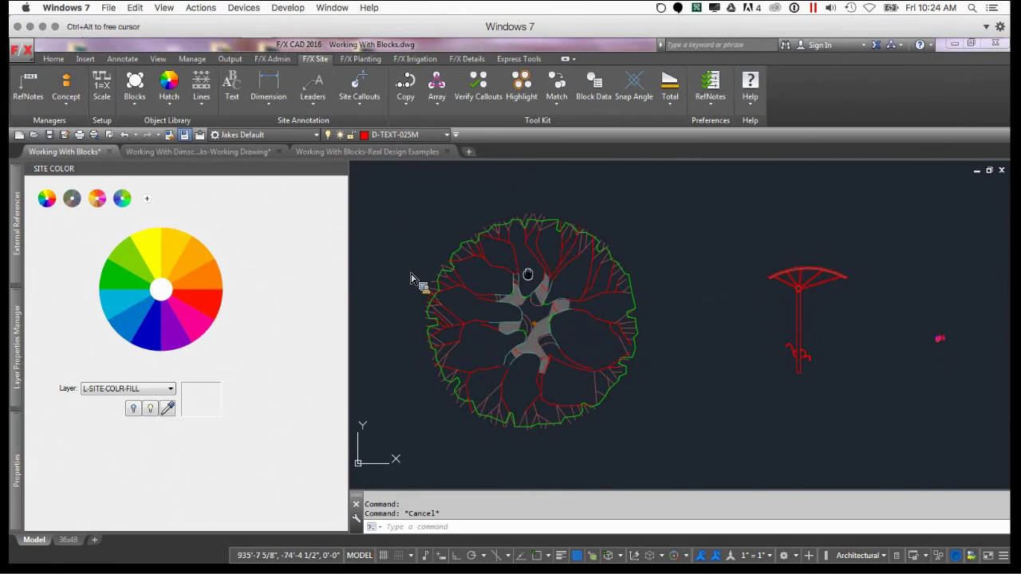
mouse_move(480, 246)
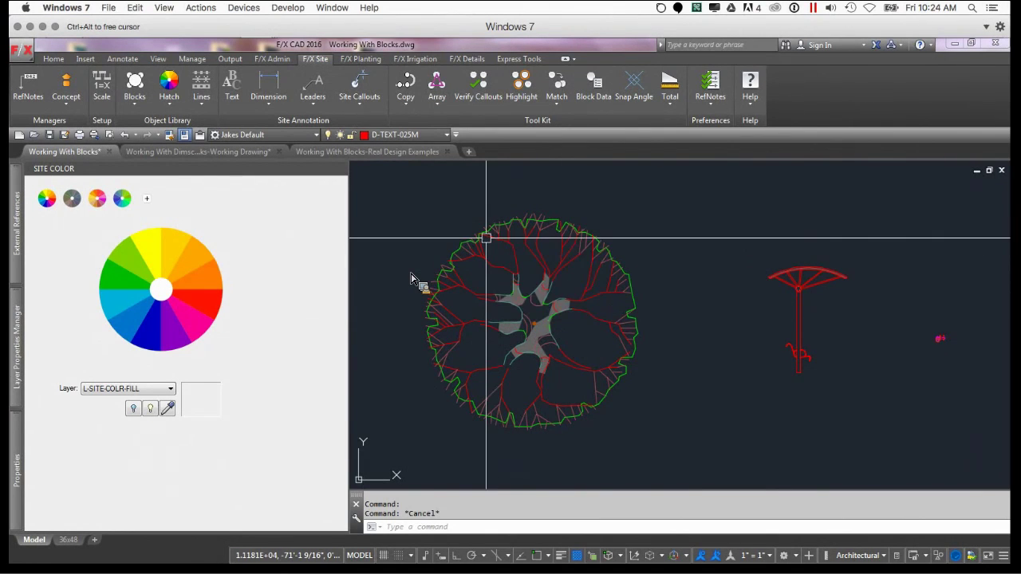
scroll(482, 233, down, 1)
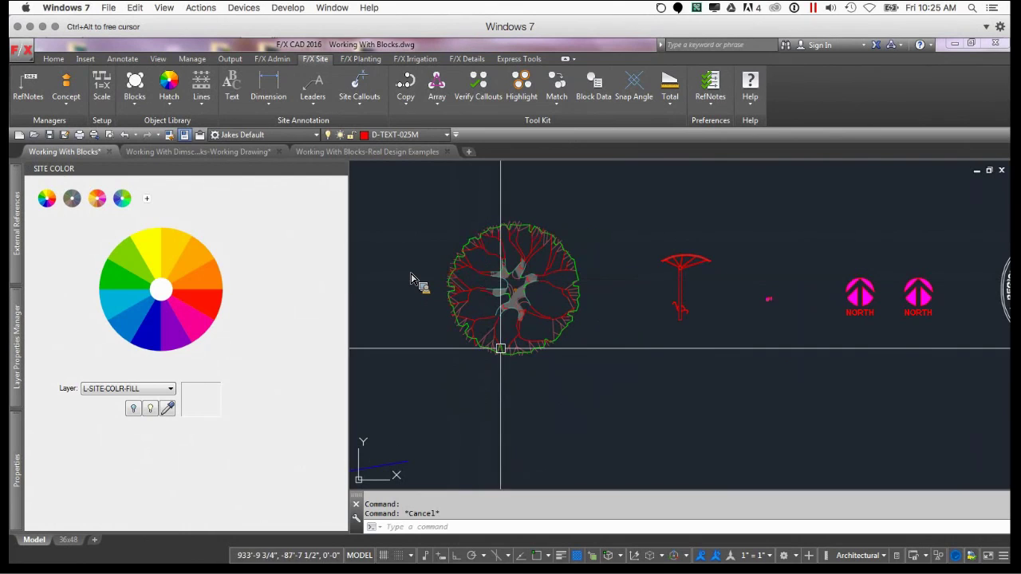
Review the Block Definition settings for the complete tree symbol linework, and close them without creating a block
scroll(452, 266, down, 1)
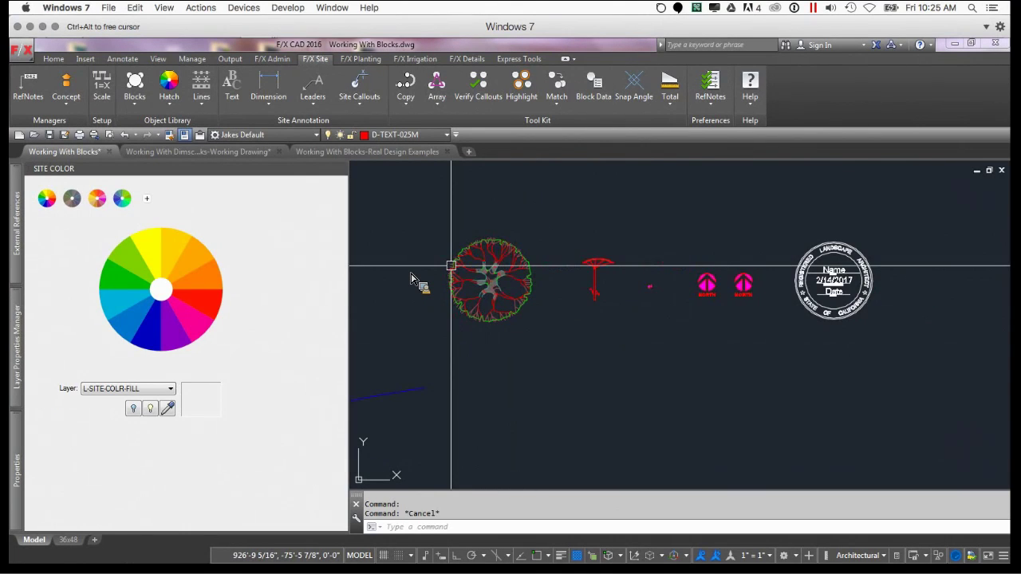
mouse_move(454, 273)
middle_down()
mouse_move(522, 314)
mouse_move(500, 286)
middle_up()
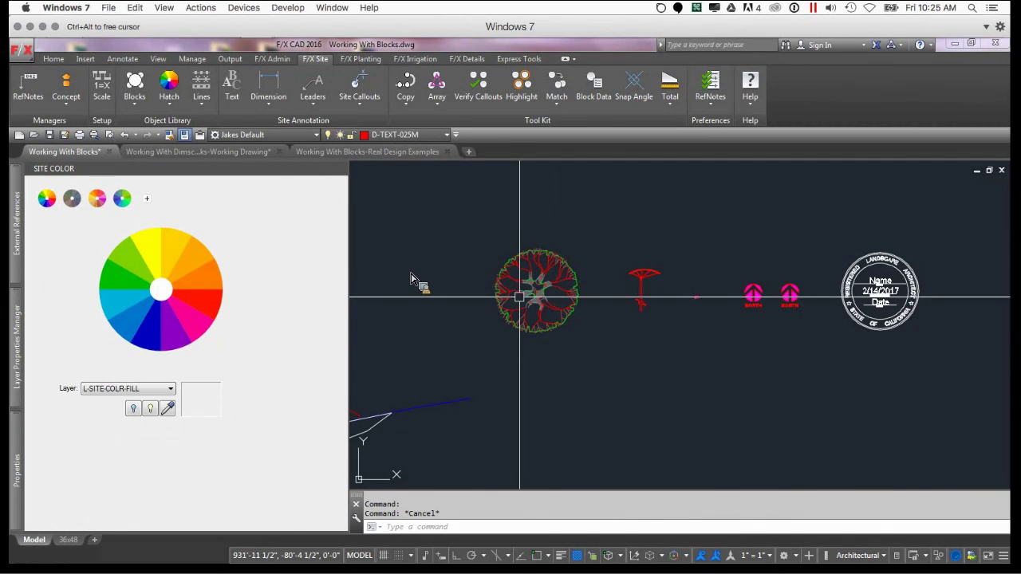
scroll(524, 285, up, 1)
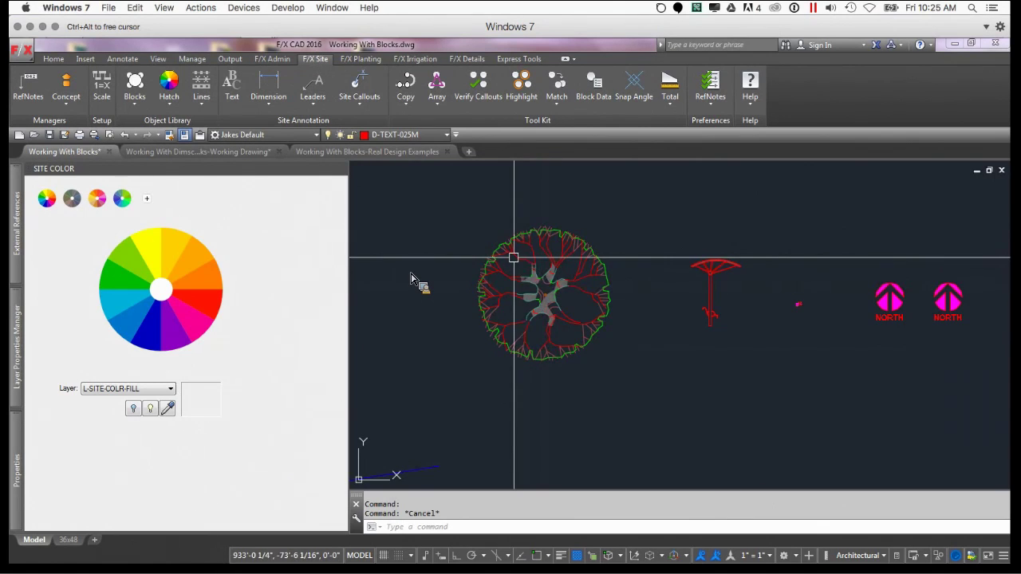
click(437, 202)
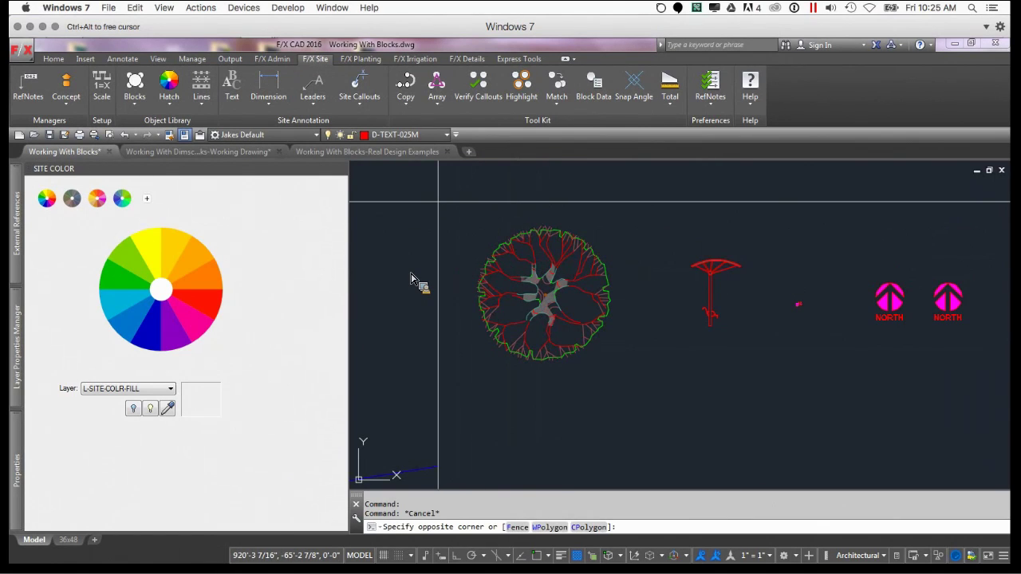
click(644, 381)
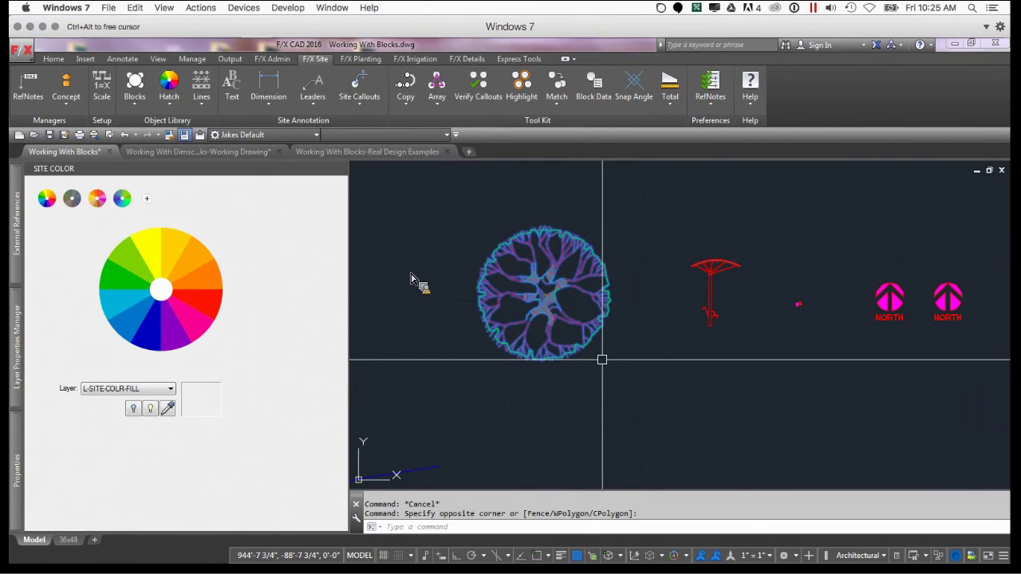
text(B)
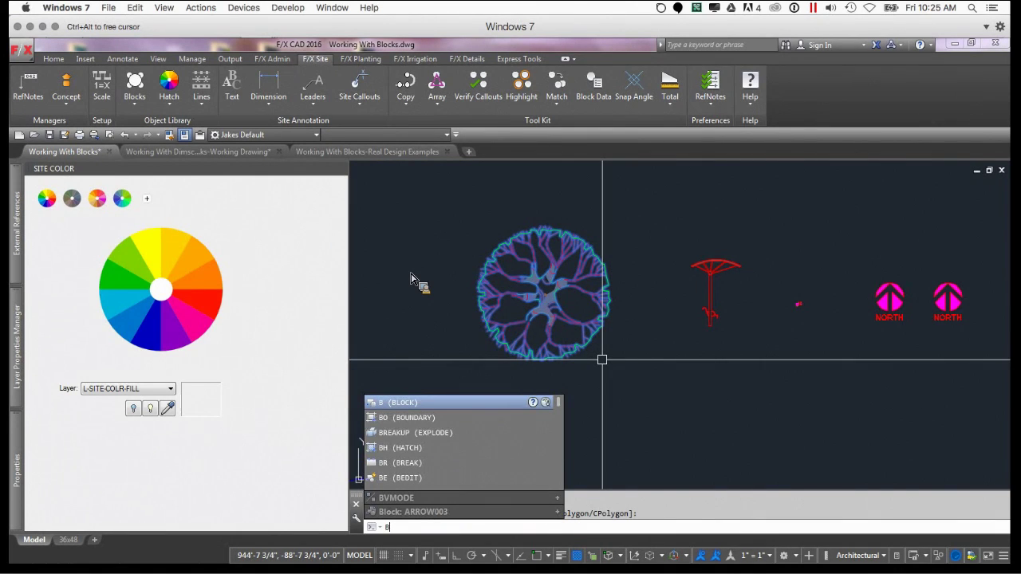
key(Return)
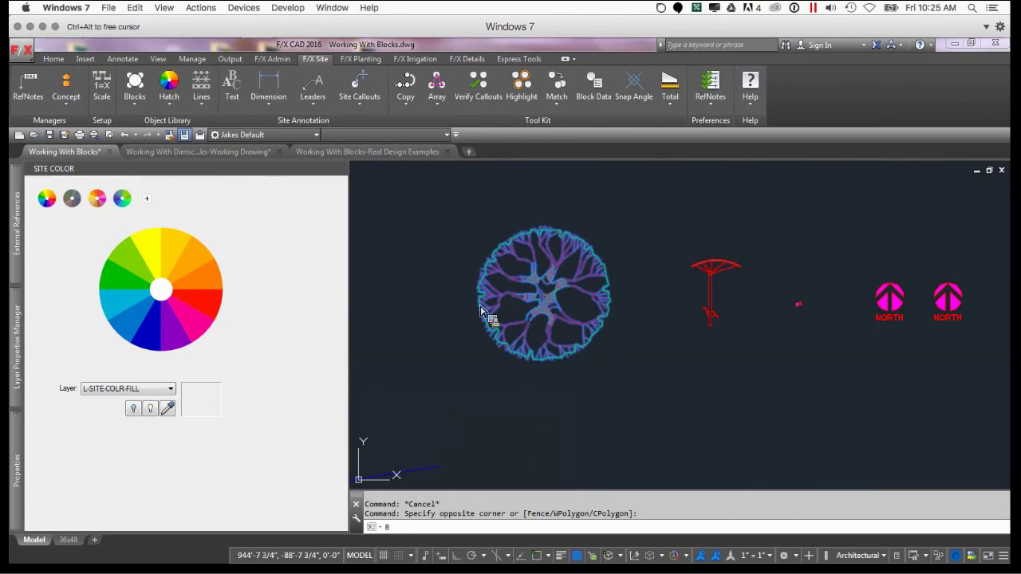
drag(711, 357, 443, 172)
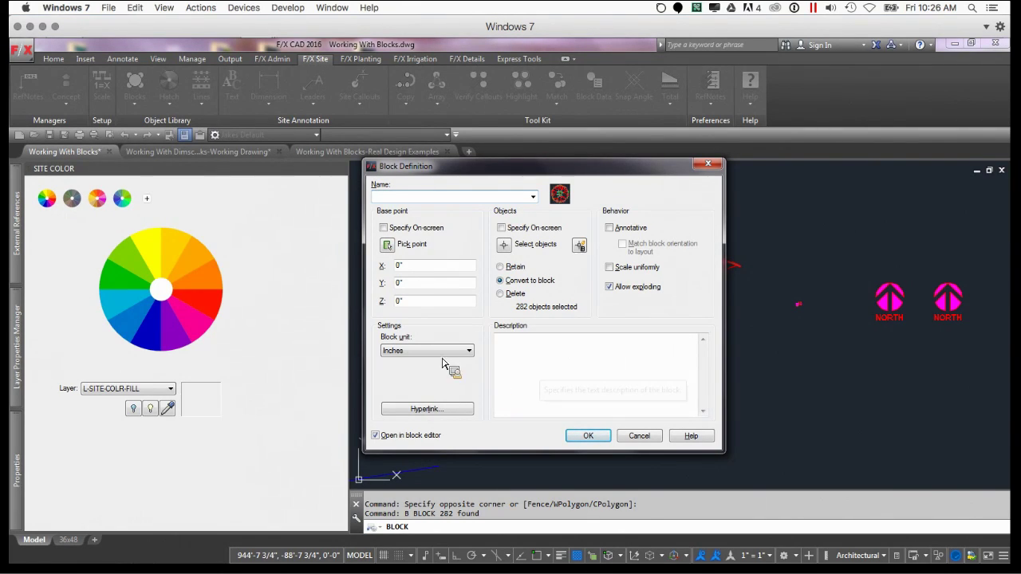
click(641, 436)
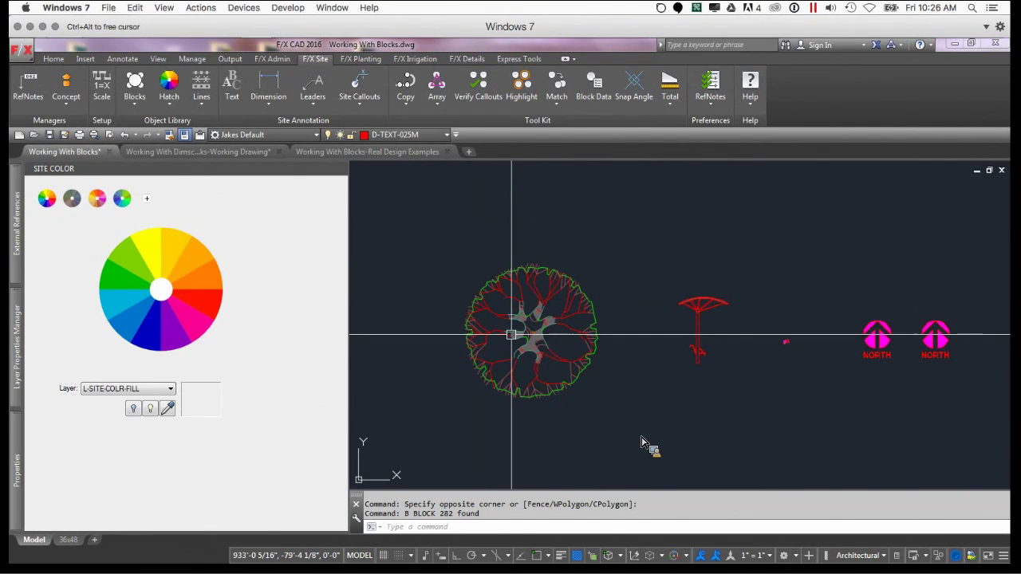
Close the Site Color palette and display the Layer Properties Manager beside an enlarged view of the tree symbol
mouse_move(511, 334)
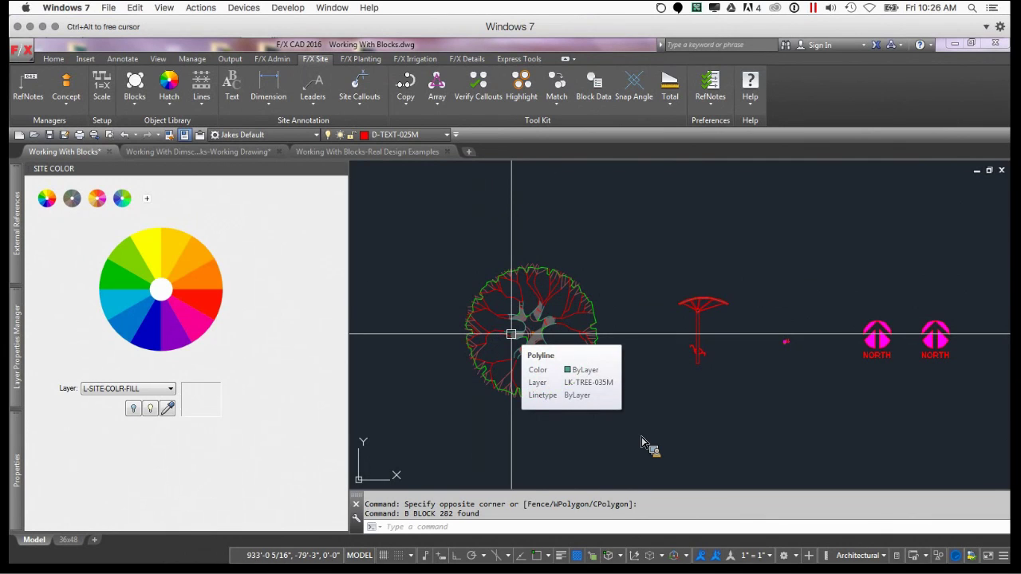
middle_drag(487, 311, 600, 306)
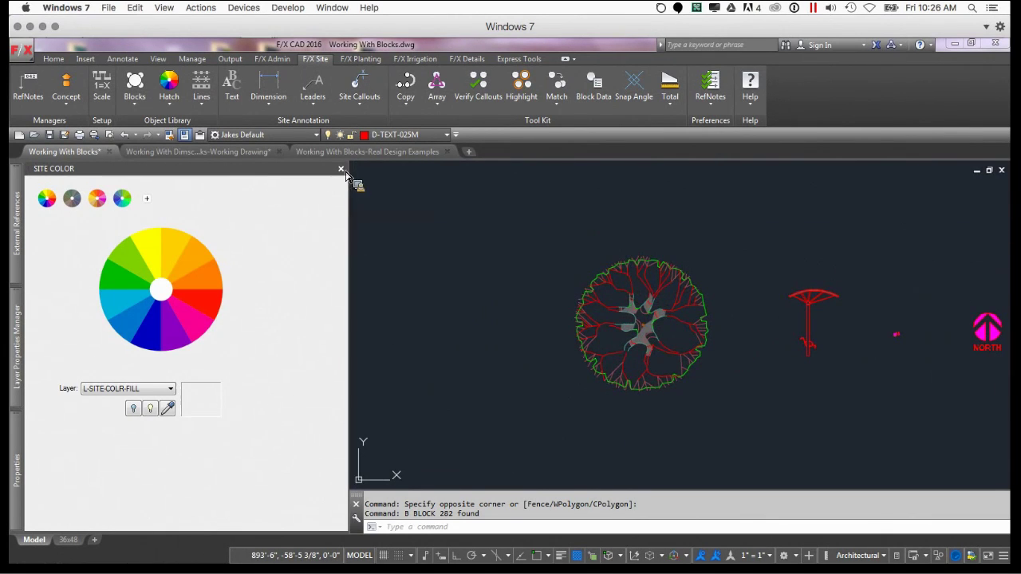
click(342, 170)
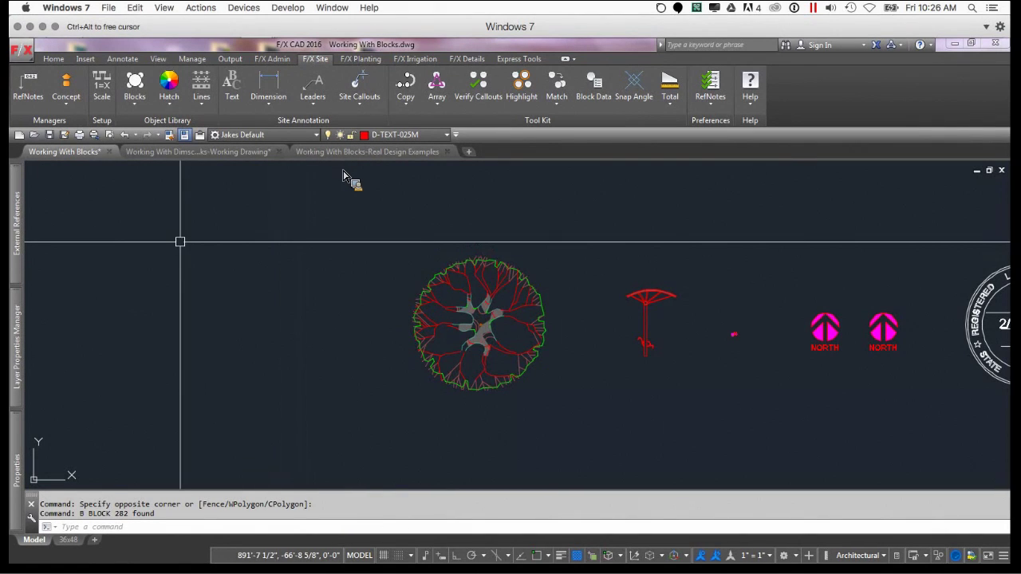
mouse_move(16, 346)
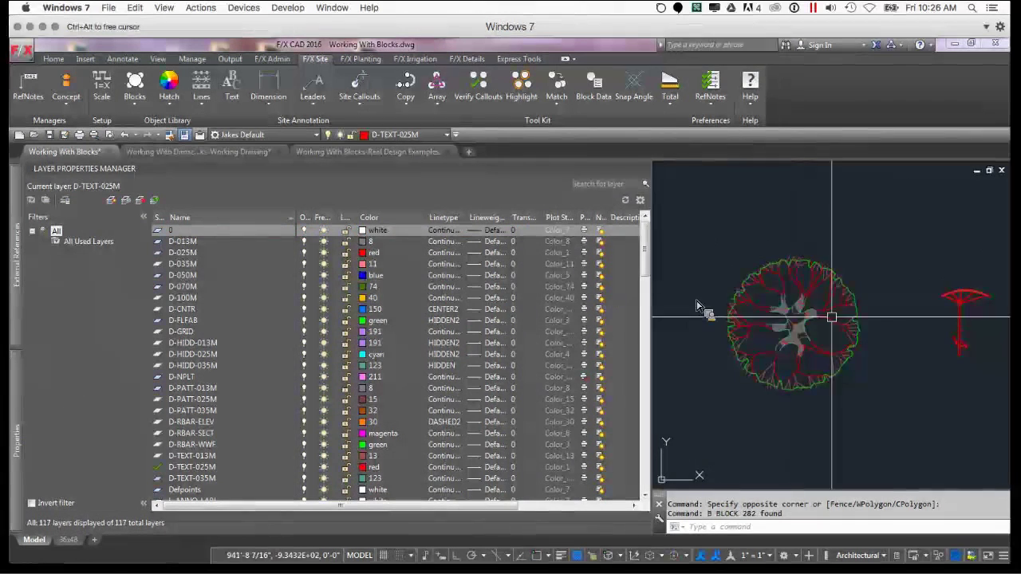
mouse_move(832, 317)
middle_down()
mouse_move(794, 323)
mouse_move(859, 328)
middle_up()
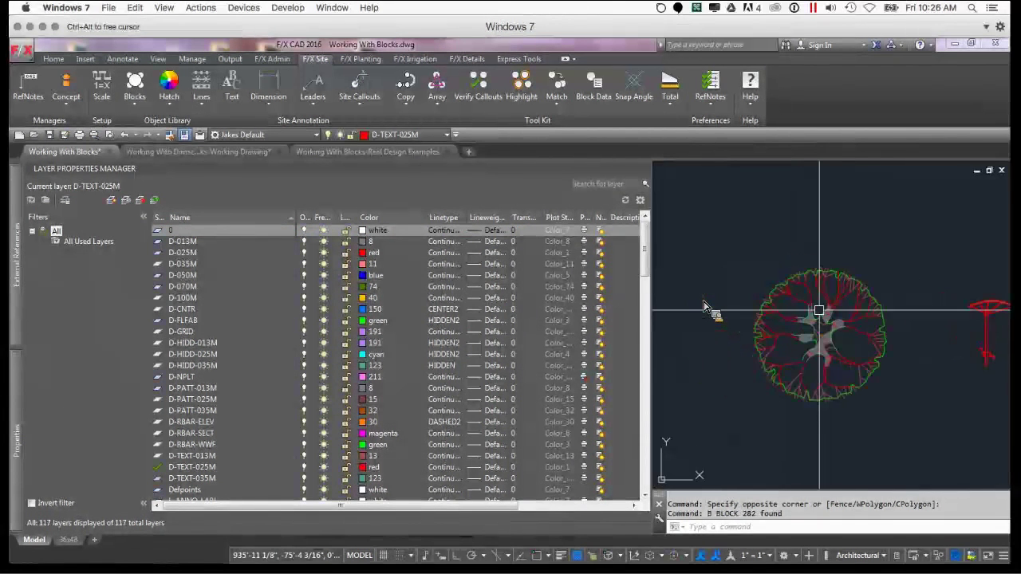
scroll(830, 324, up, 3)
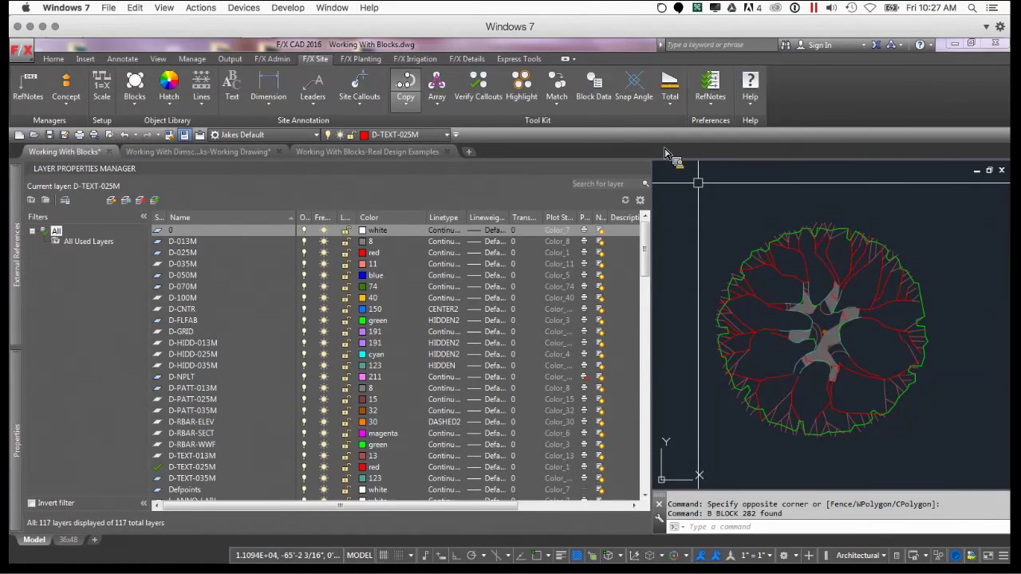
Look through the Athletic category of the Plan Graphics block library and close the library without placing anything
click(134, 83)
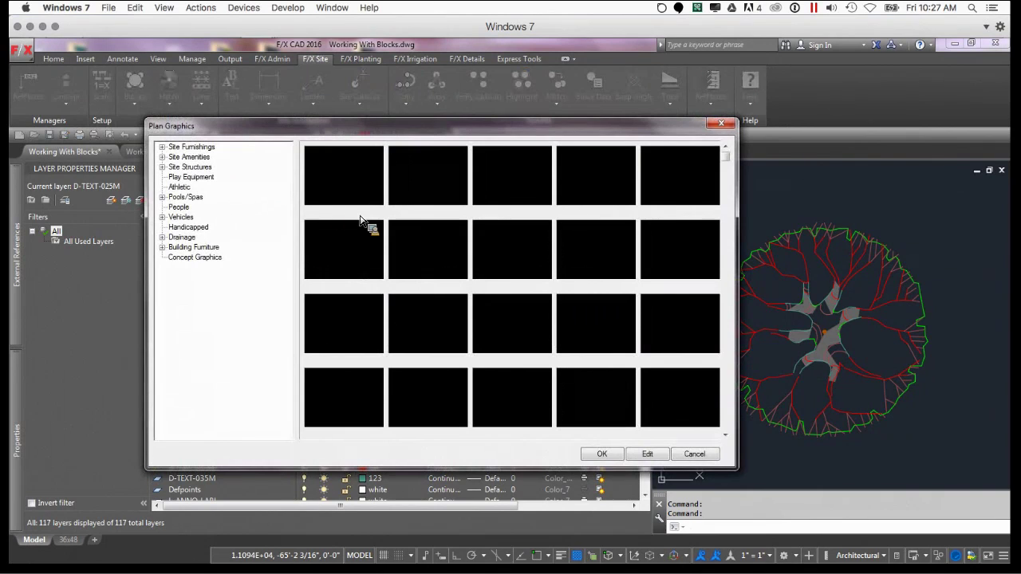
click(180, 186)
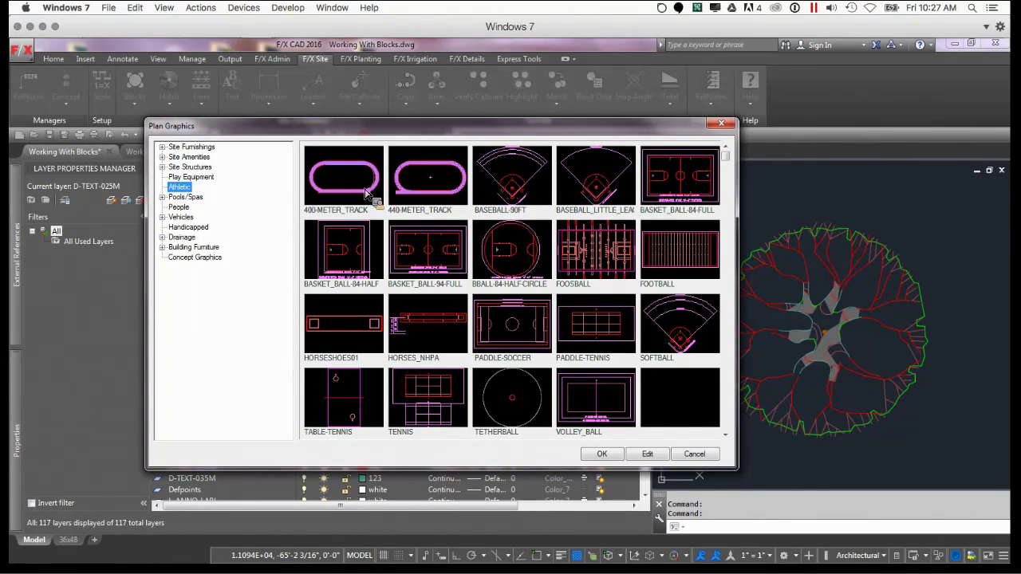
click(721, 126)
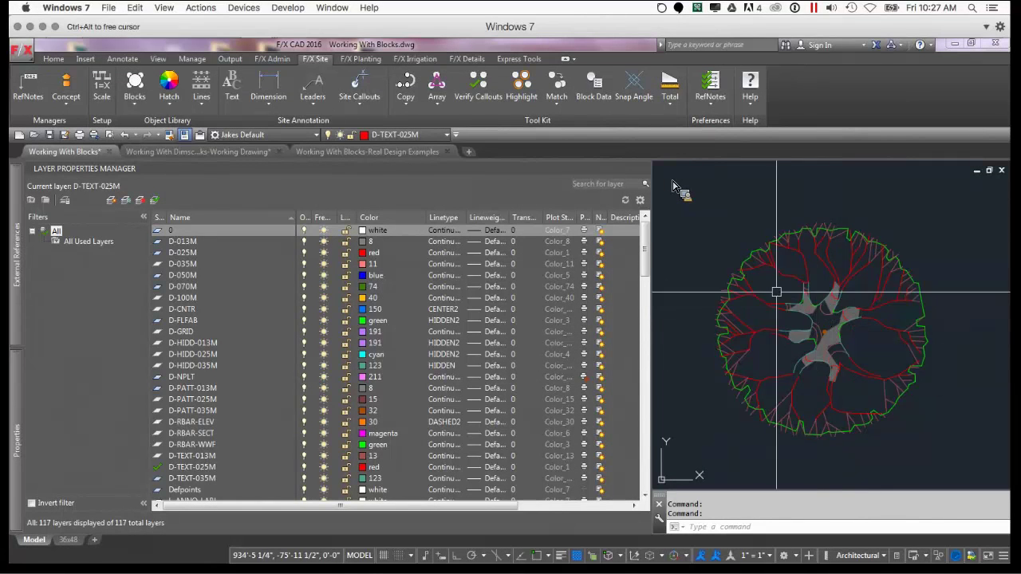
mouse_move(809, 338)
middle_down()
mouse_move(785, 335)
mouse_move(818, 313)
middle_up()
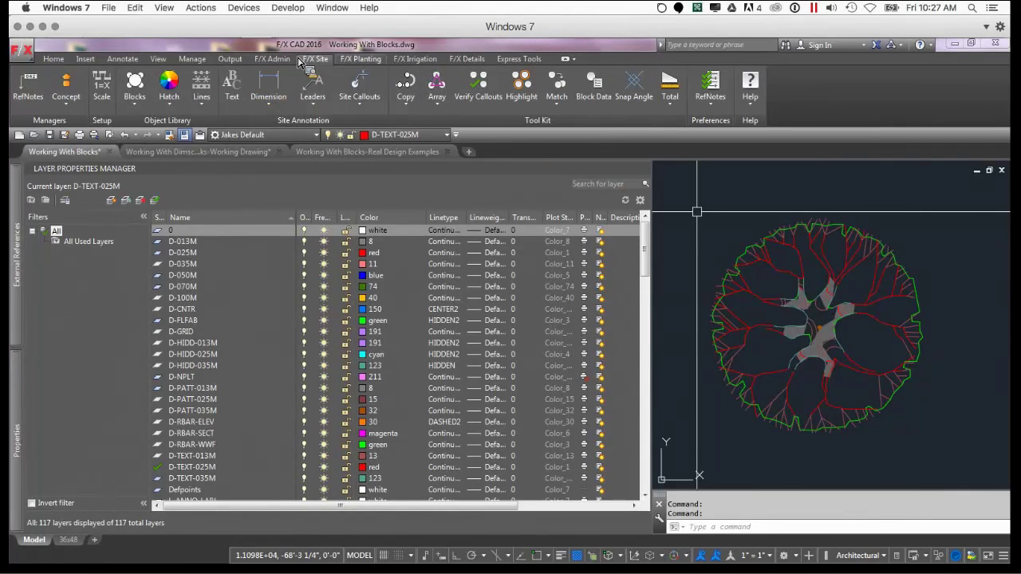
click(373, 61)
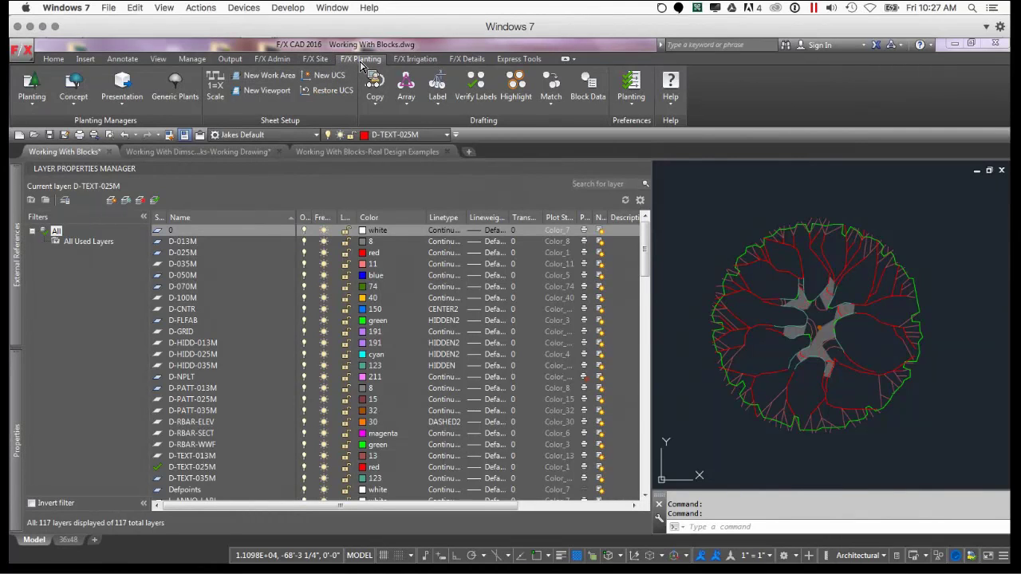
click(315, 59)
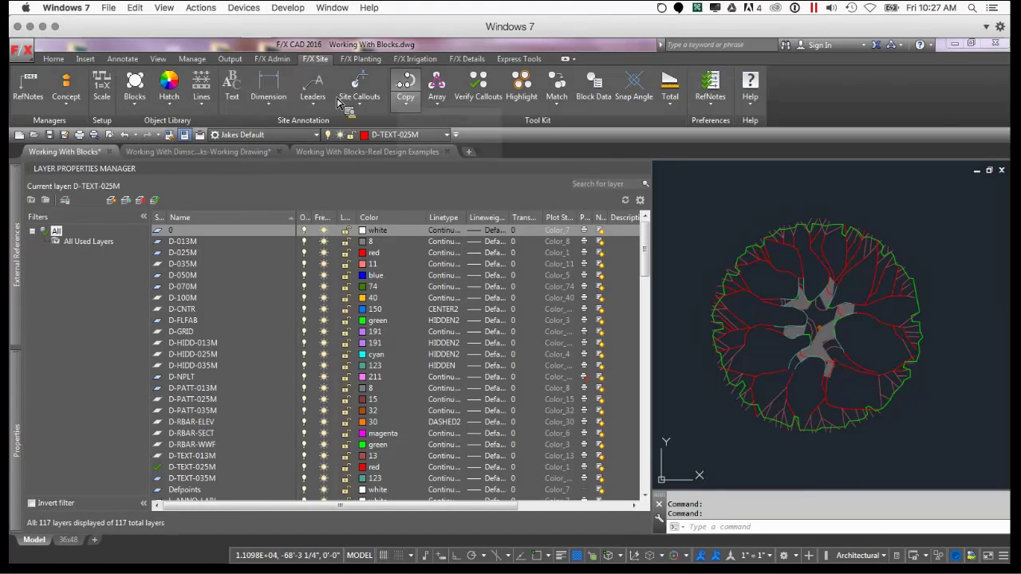
click(479, 59)
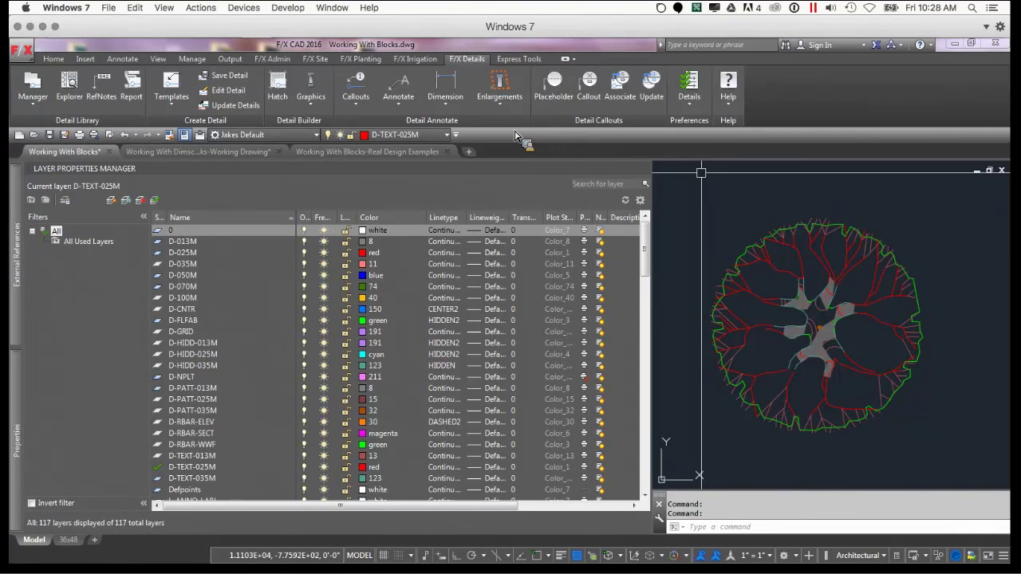
Start Save Plant Block from the planting tools and, with object snap on, set the insertion point at the tree symbol's trunk center
click(360, 60)
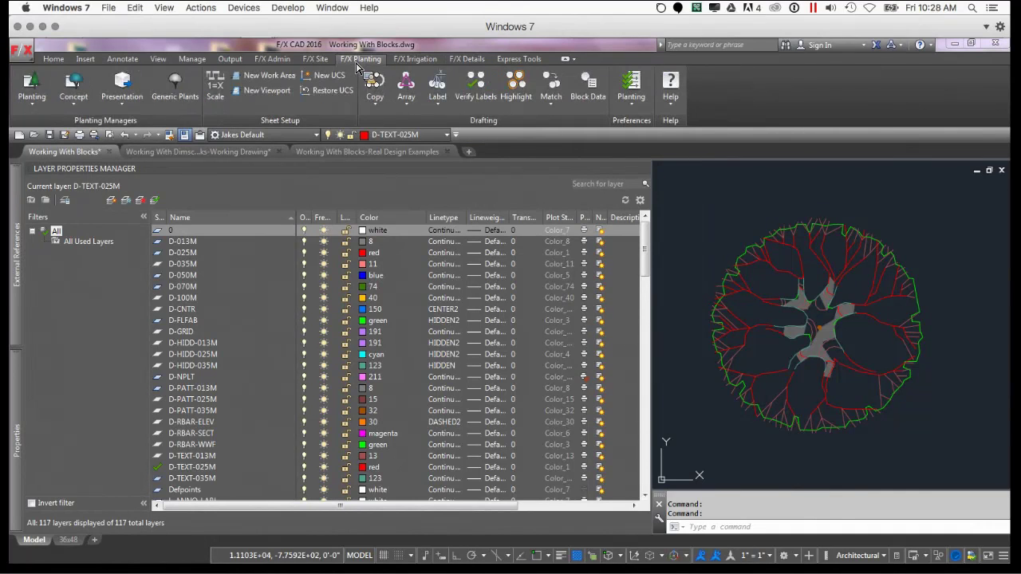
click(625, 106)
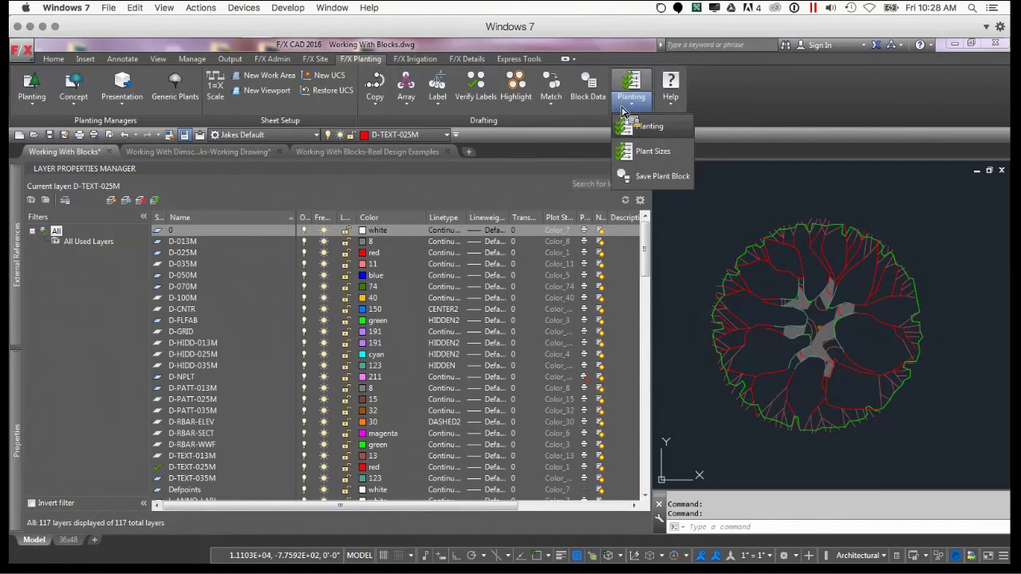
click(641, 178)
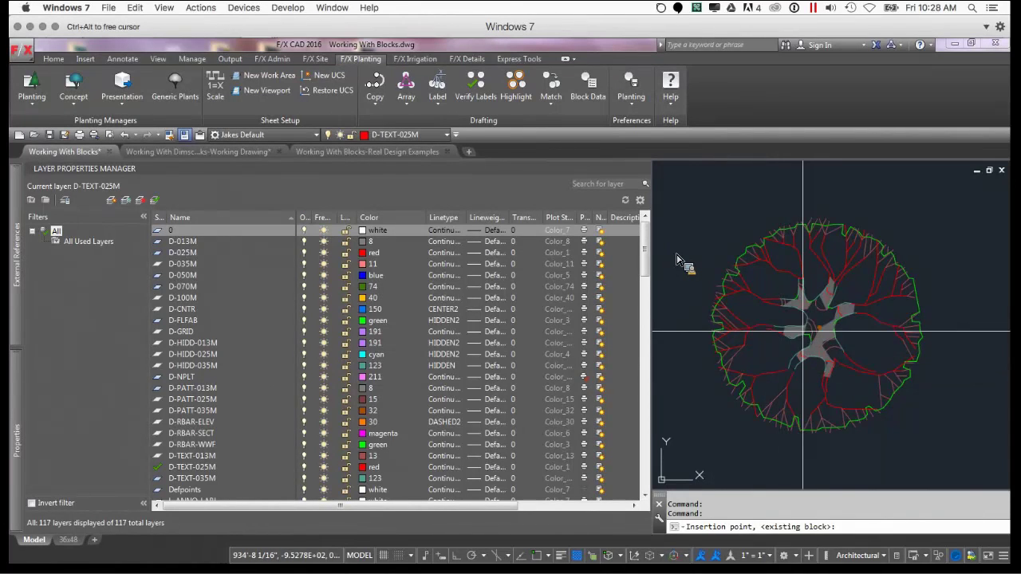
scroll(813, 327, up, 4)
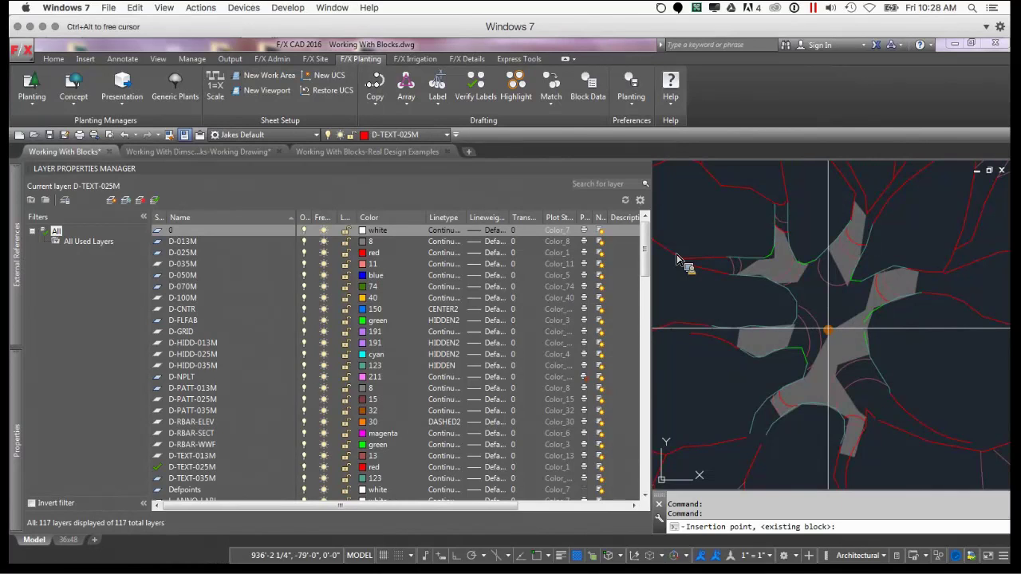
key(F3)
scroll(829, 329, up, 2)
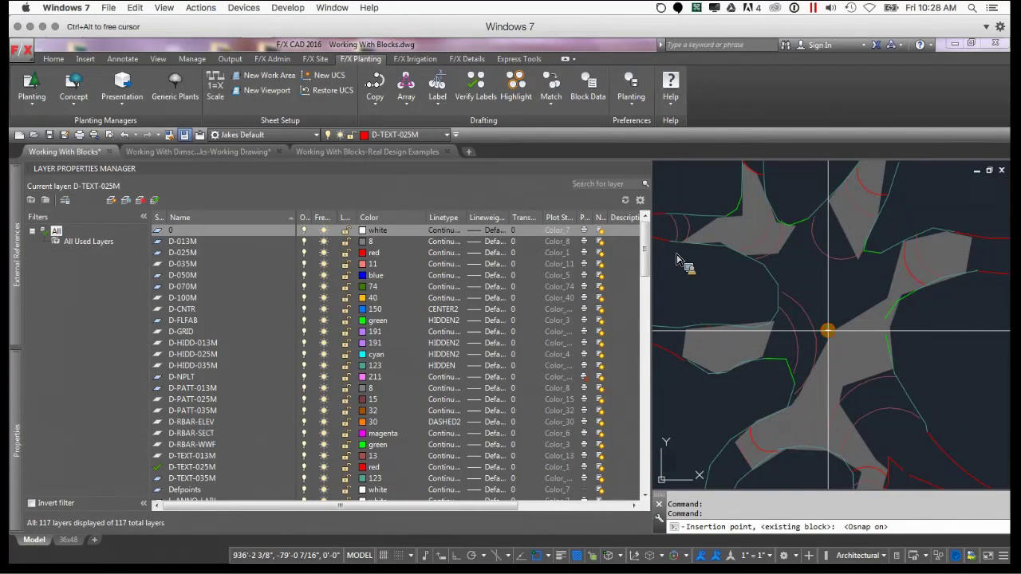
click(828, 330)
Select the complete tree symbol linework as the objects for the plant block and confirm the selection
scroll(829, 329, down, 8)
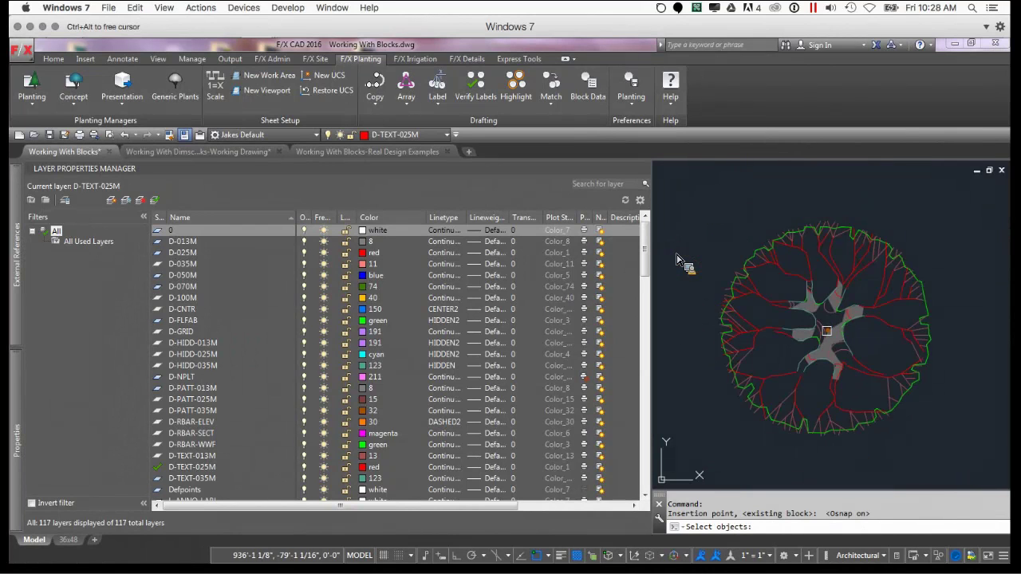
scroll(828, 330, up, 3)
click(984, 468)
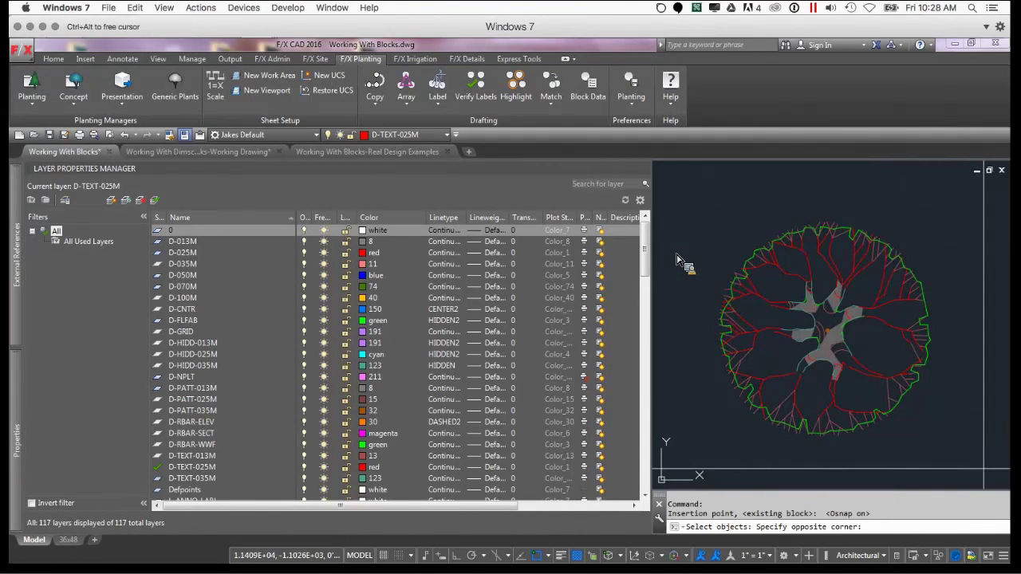
click(691, 229)
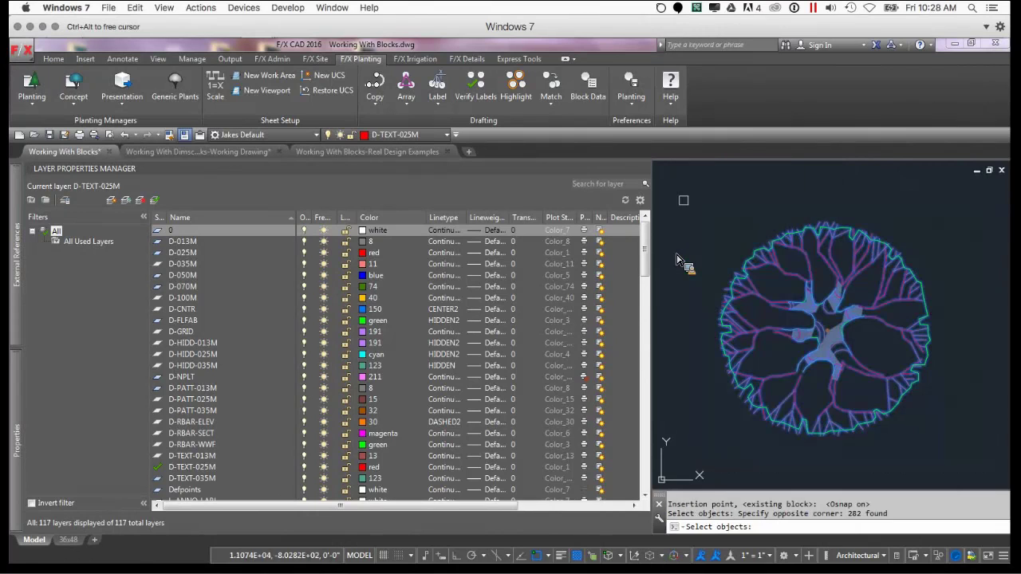
key(Return)
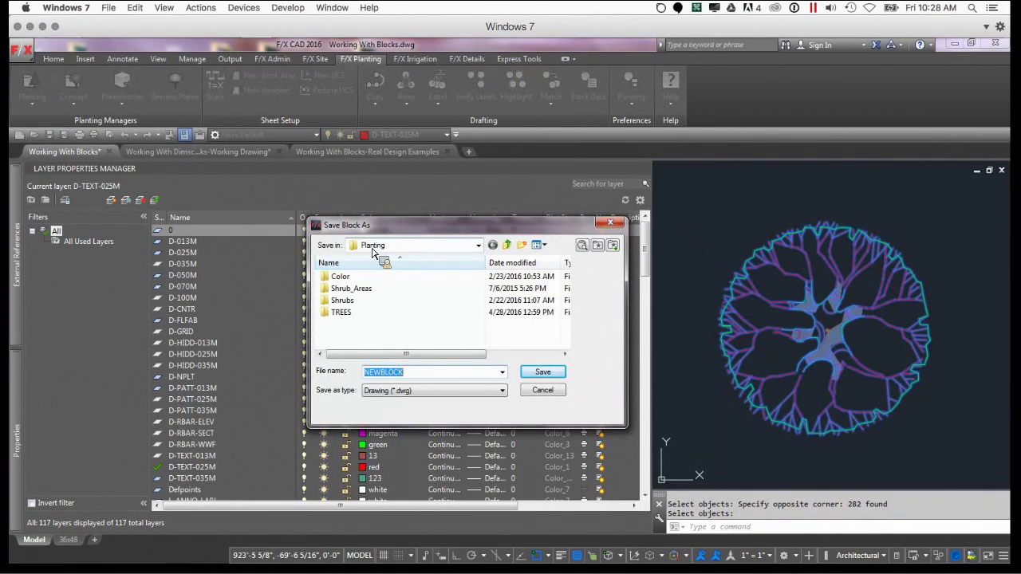
Set the save location for the plant block to the 00-WWB folder inside Planting's TREES folder
click(478, 245)
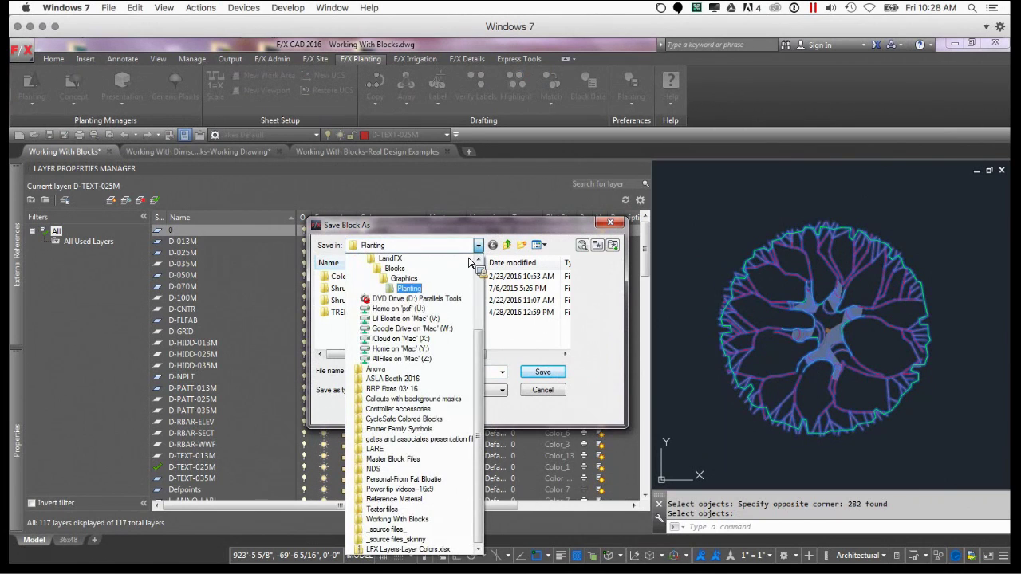
scroll(446, 316, up, 3)
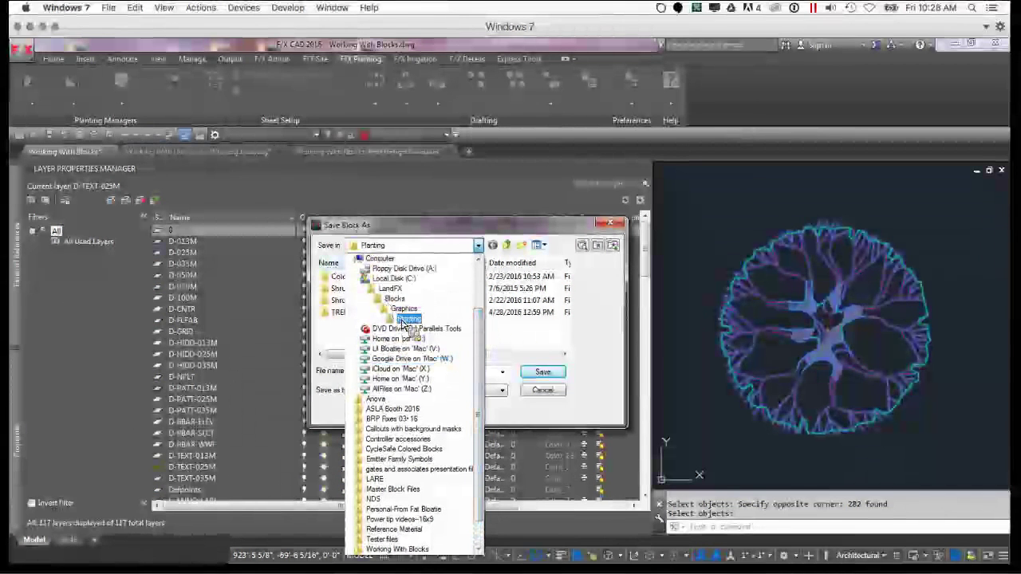
click(369, 321)
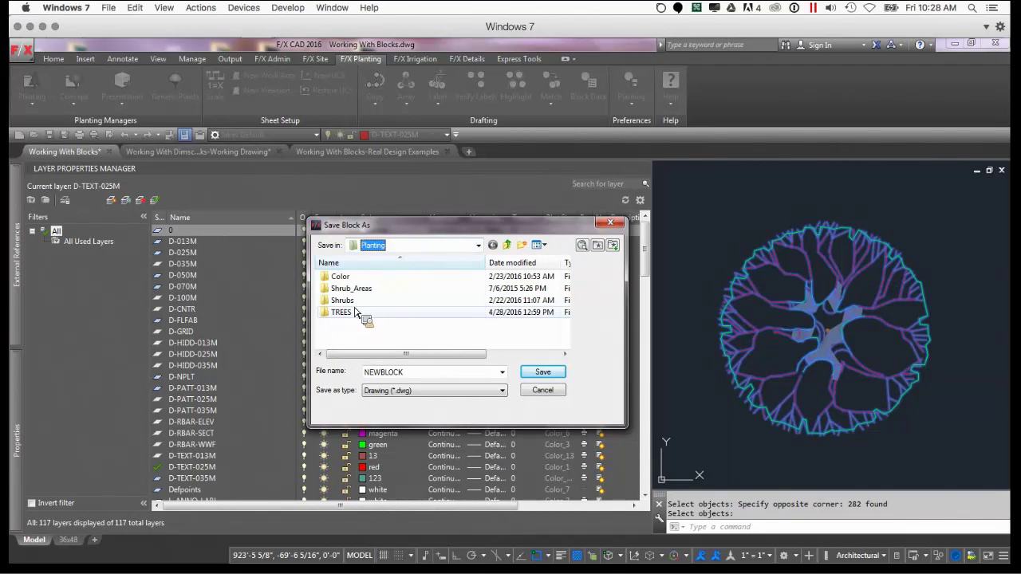
double_click(343, 313)
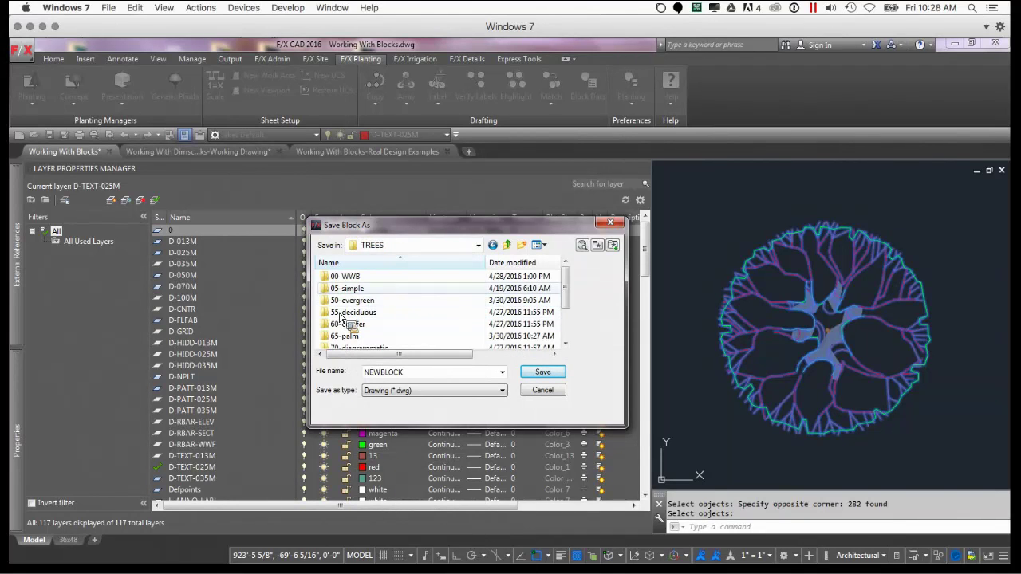
click(351, 279)
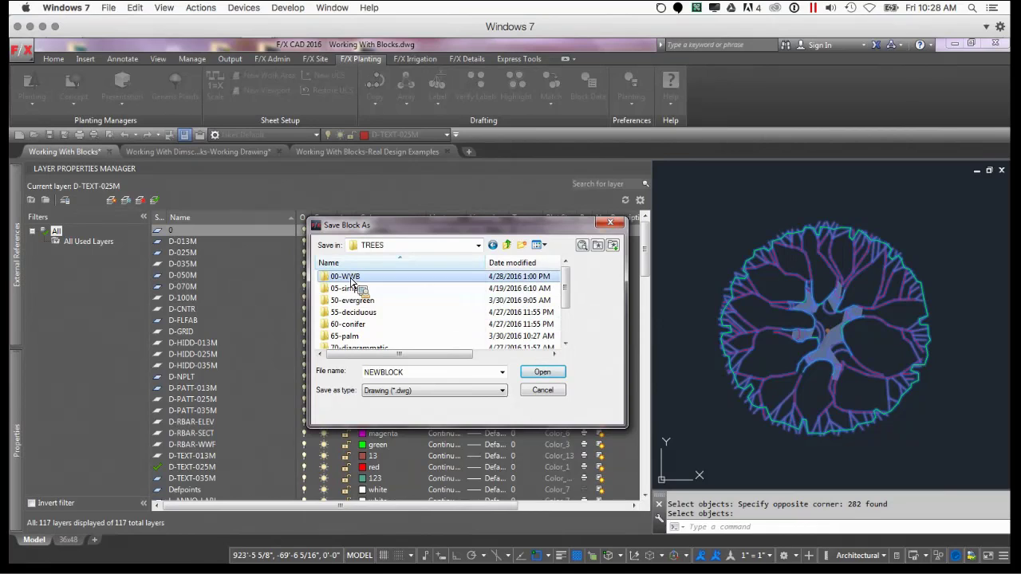
double_click(351, 279)
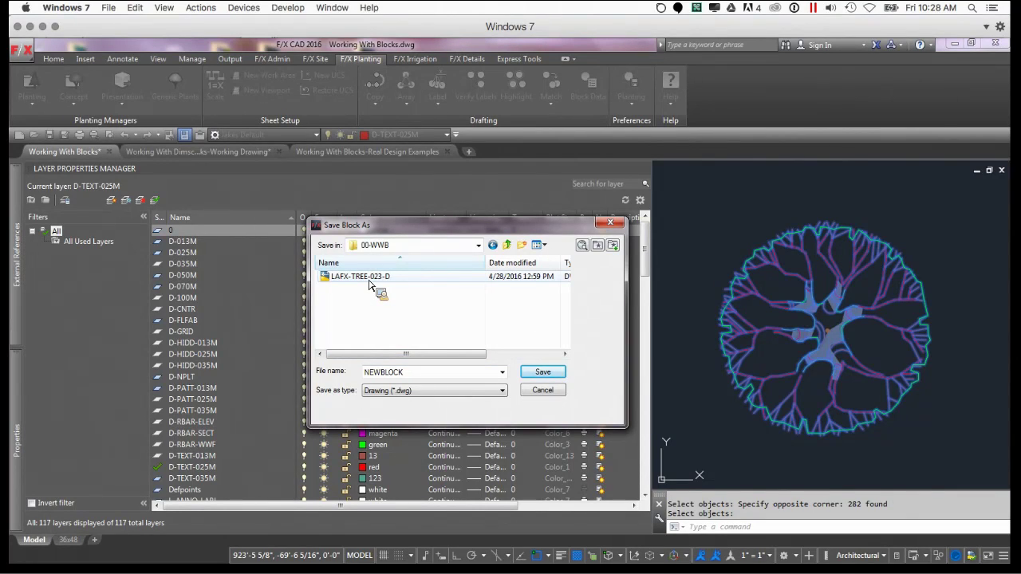
Reuse the existing LAFX-TREE-023-D file name as a base and name the new block LAFX-TREE-1232
click(369, 280)
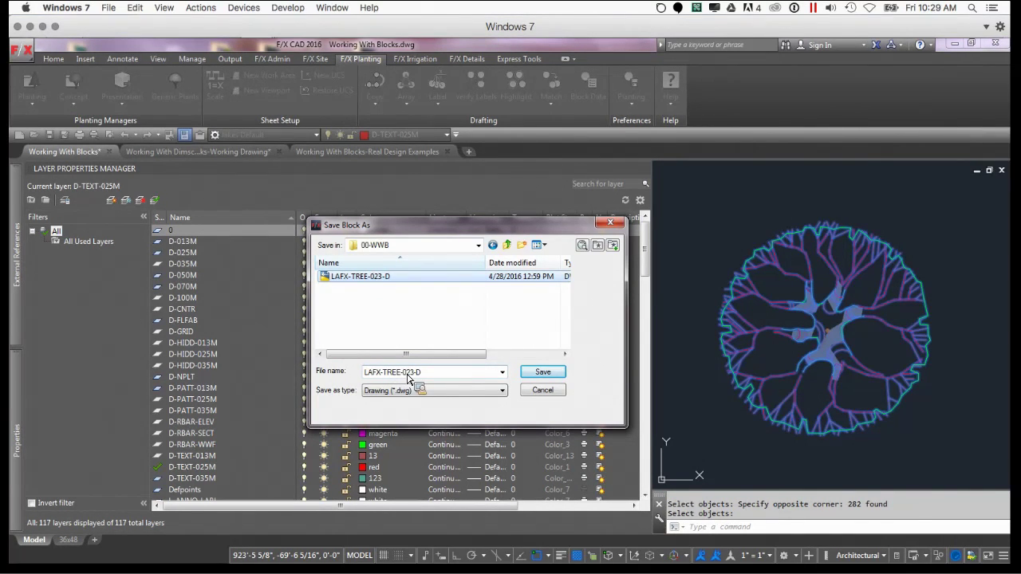
click(405, 375)
click(409, 375)
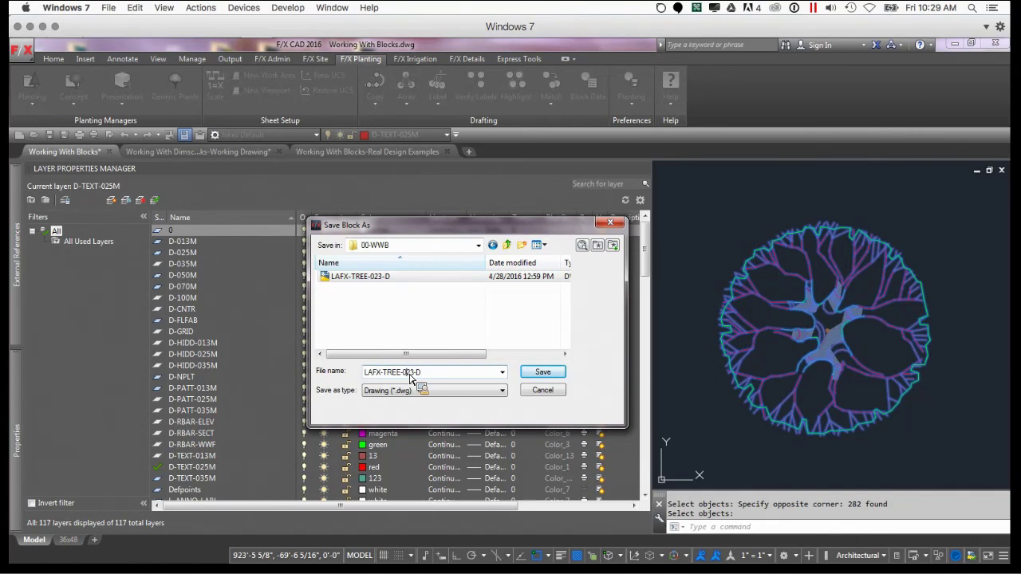
drag(407, 375, 447, 377)
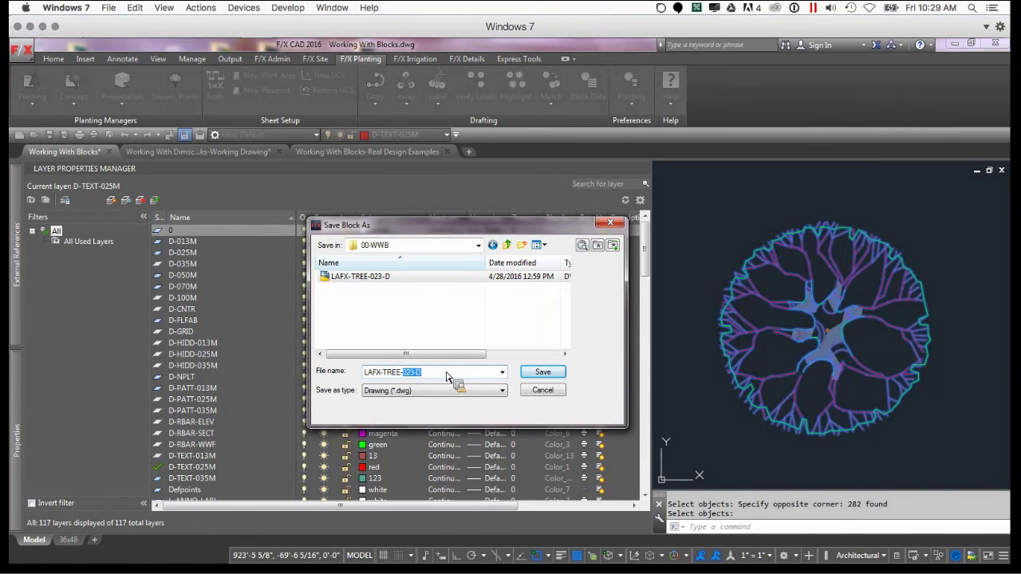
text(1232)
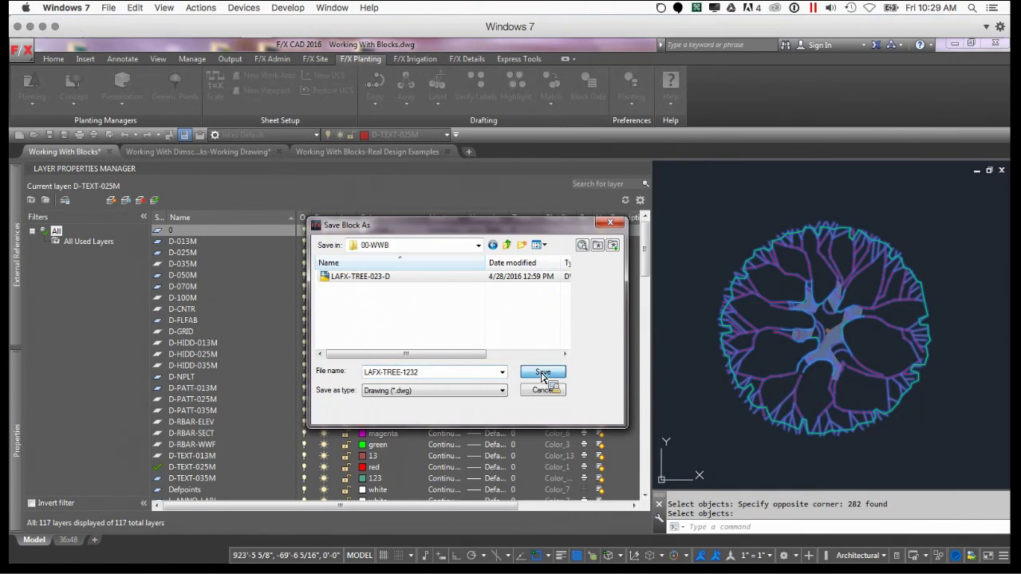
Save the tree block file and set it to insert at 1:1 scale with units in inches
click(543, 374)
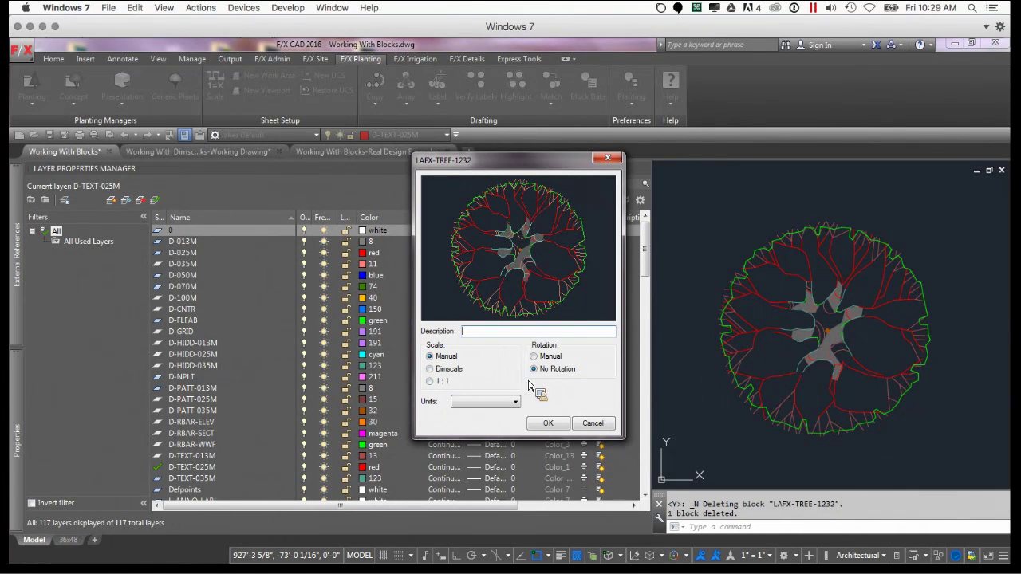
click(431, 382)
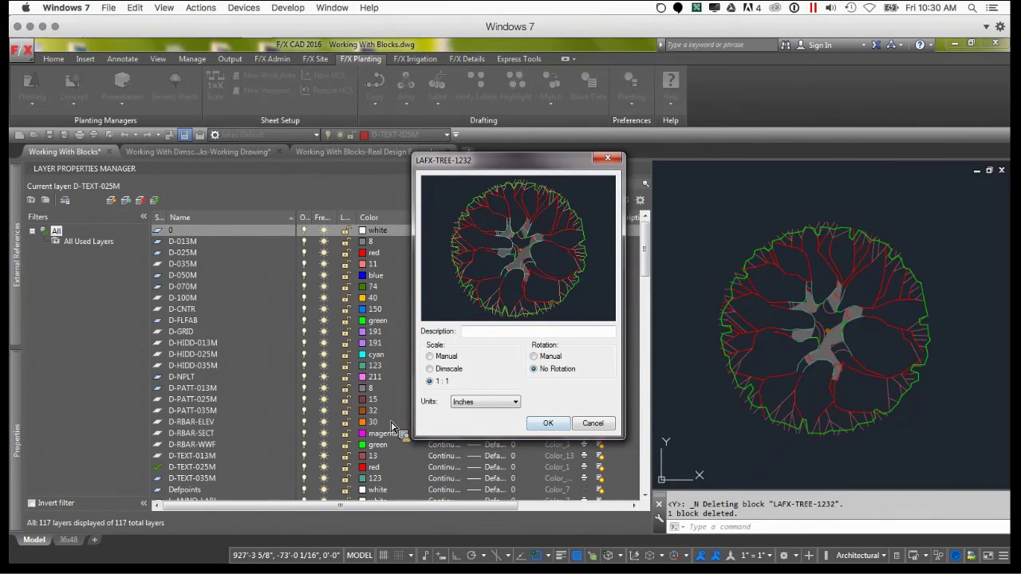
click(549, 423)
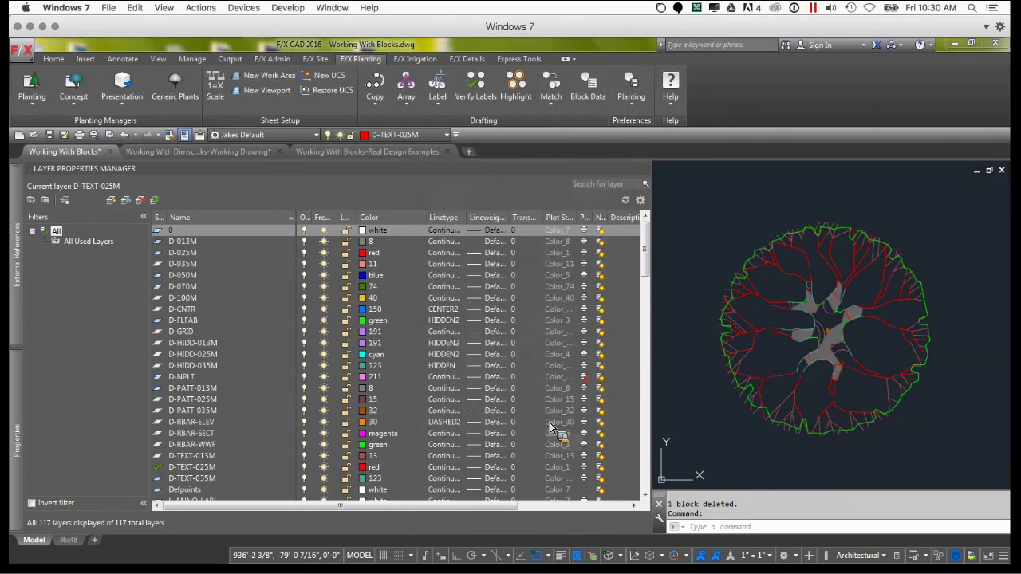
Open the generic plants library and choose TREE-1232 from the Wwb tree category for insertion
scroll(686, 331, down, 5)
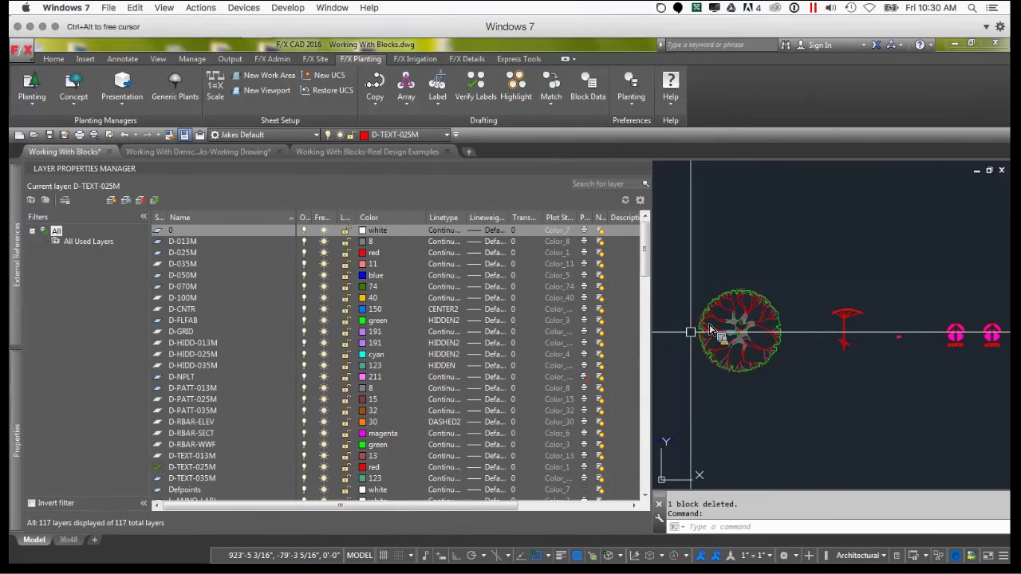
middle_drag(707, 298, 715, 345)
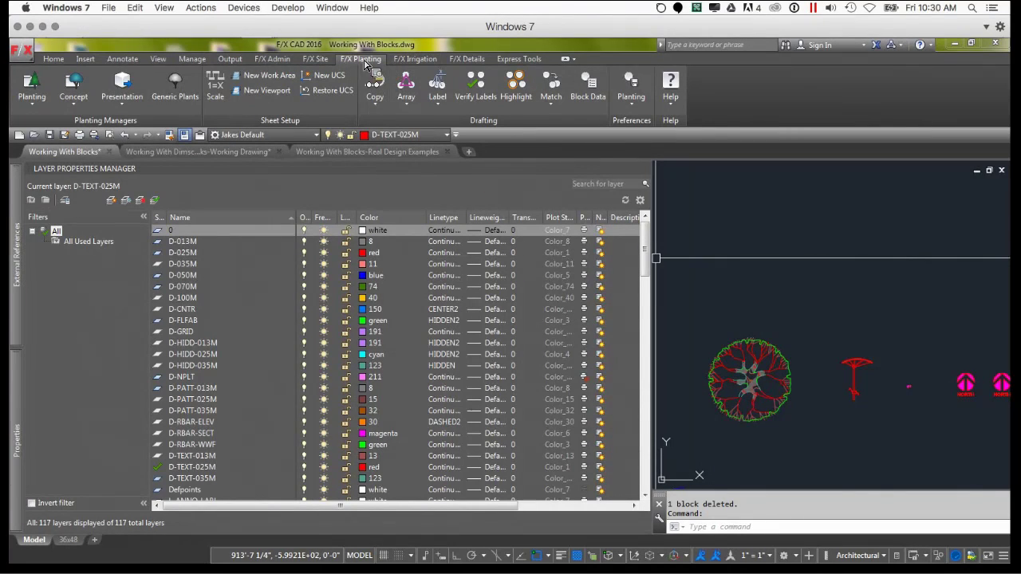
click(190, 90)
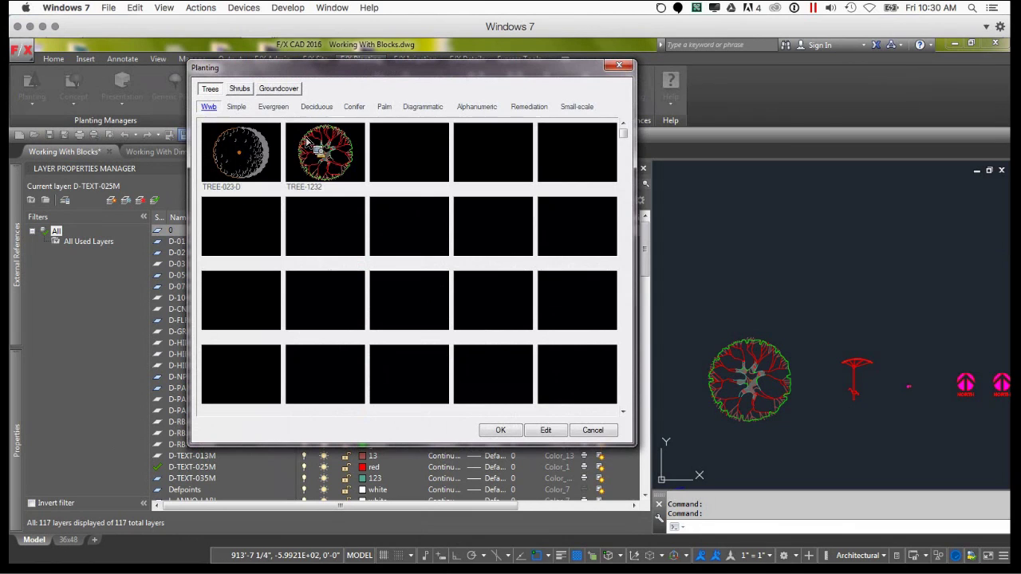
click(314, 164)
drag(314, 163, 335, 234)
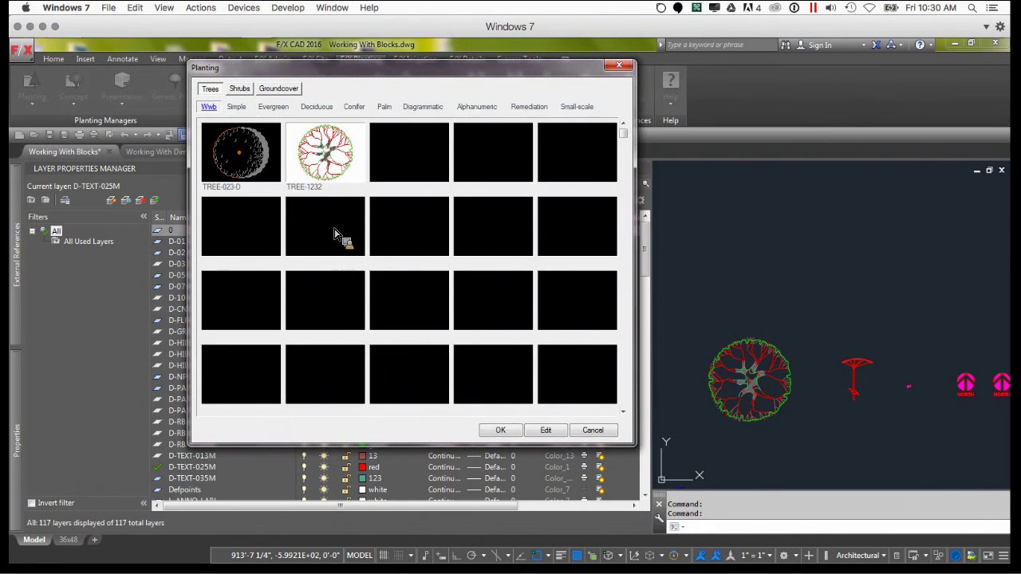
click(500, 430)
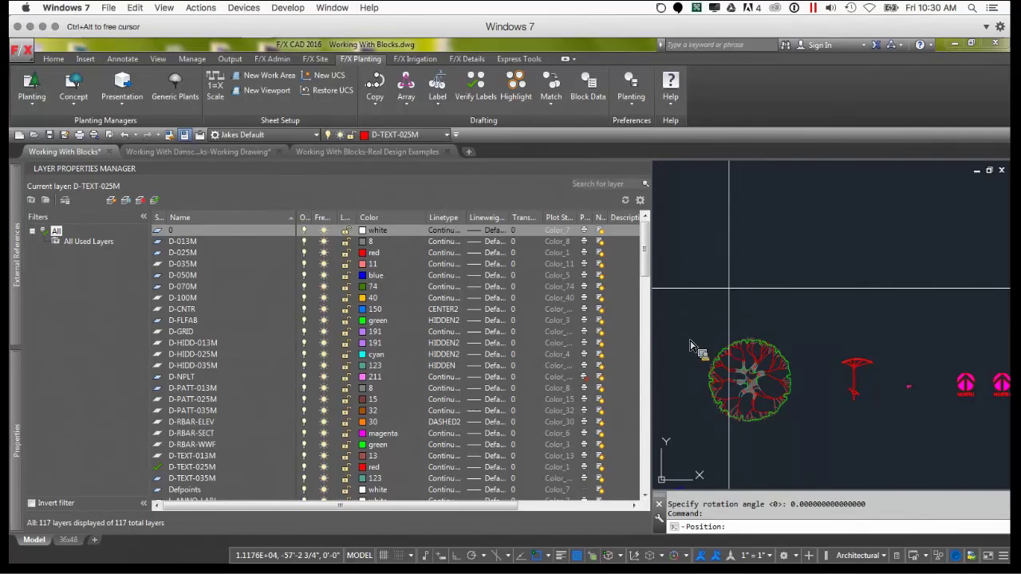
Place a trial copy of the tree symbol above the original with its scale picked by eye, and erase the copy
click(727, 280)
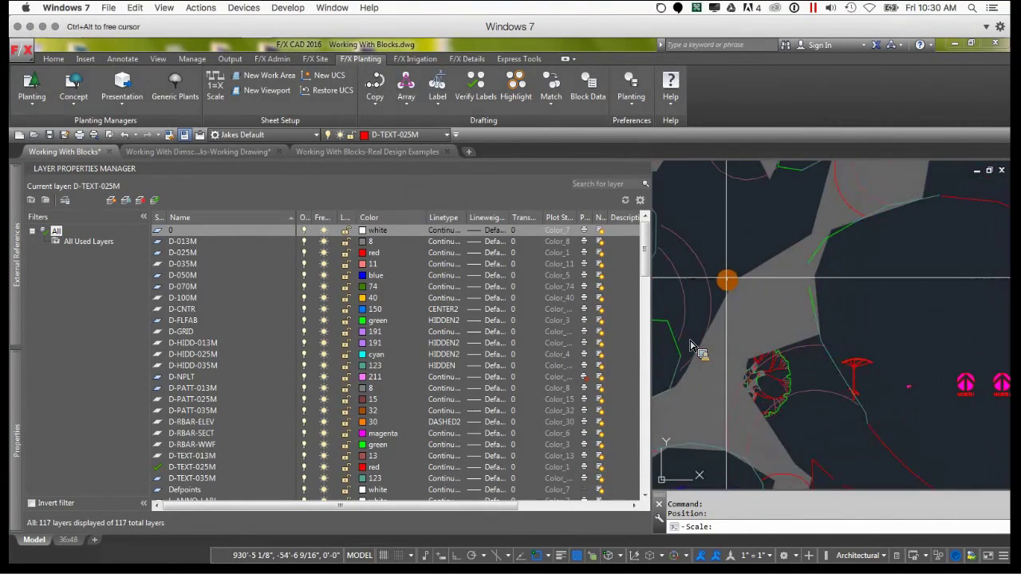
click(727, 281)
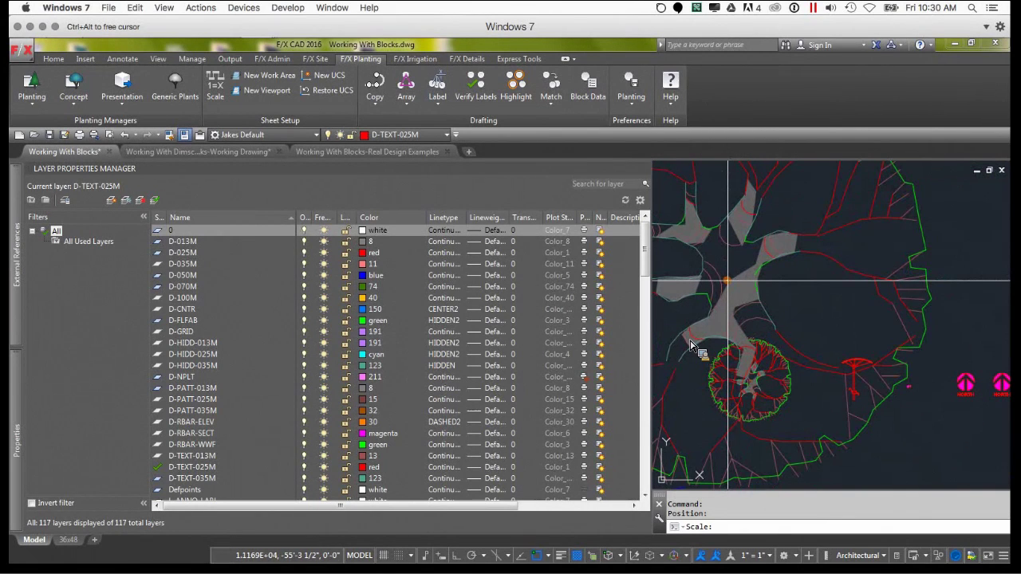
click(799, 249)
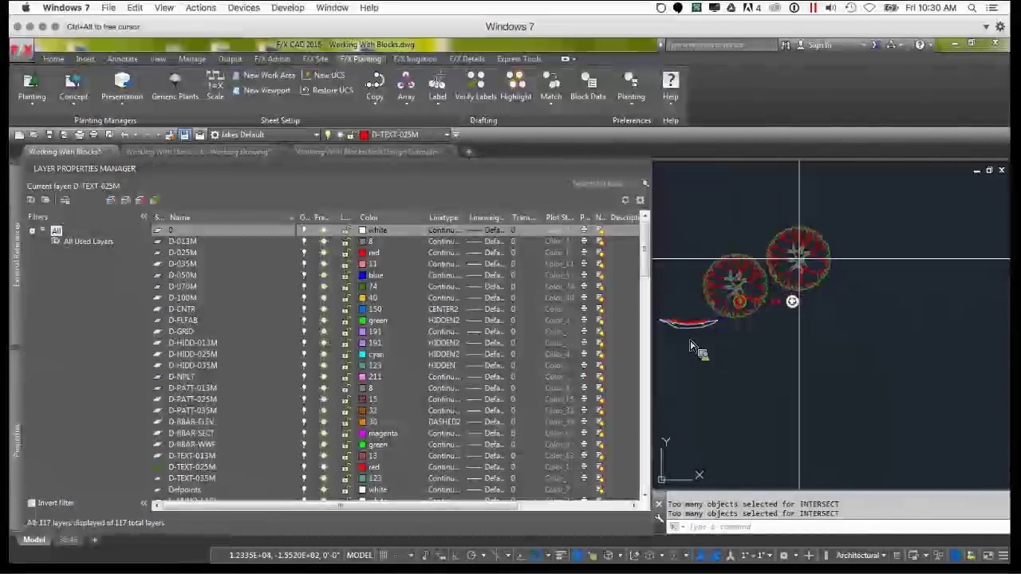
key(Return)
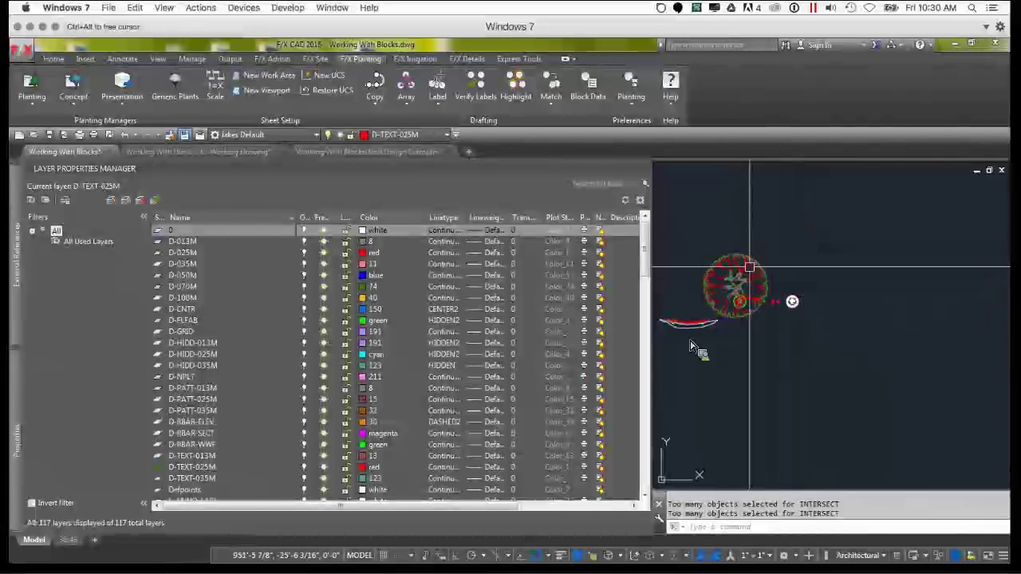
key(Delete)
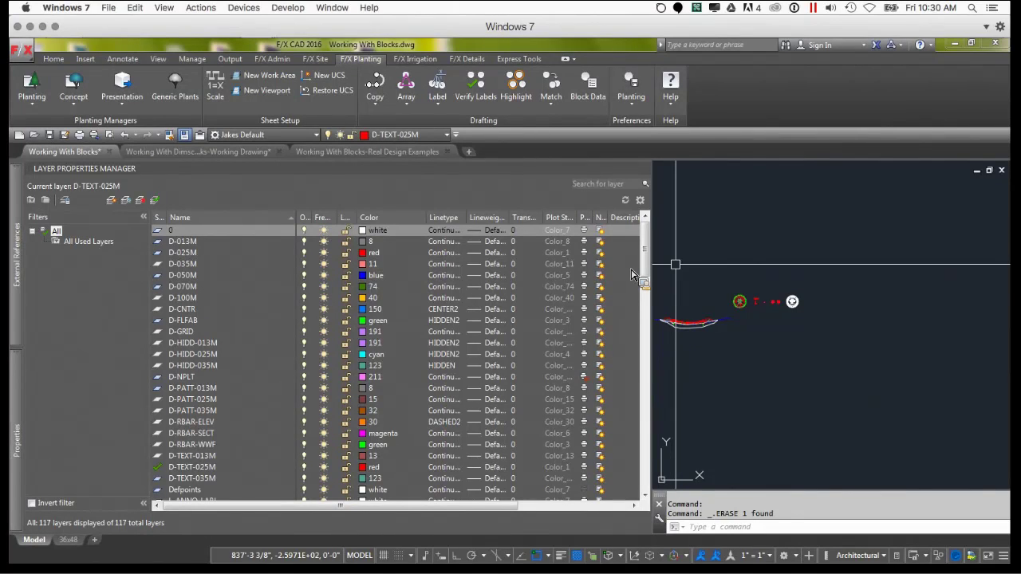
Start Save Block from the site tools and set the insertion point at the base midpoint of the shade structure's post
mouse_move(745, 308)
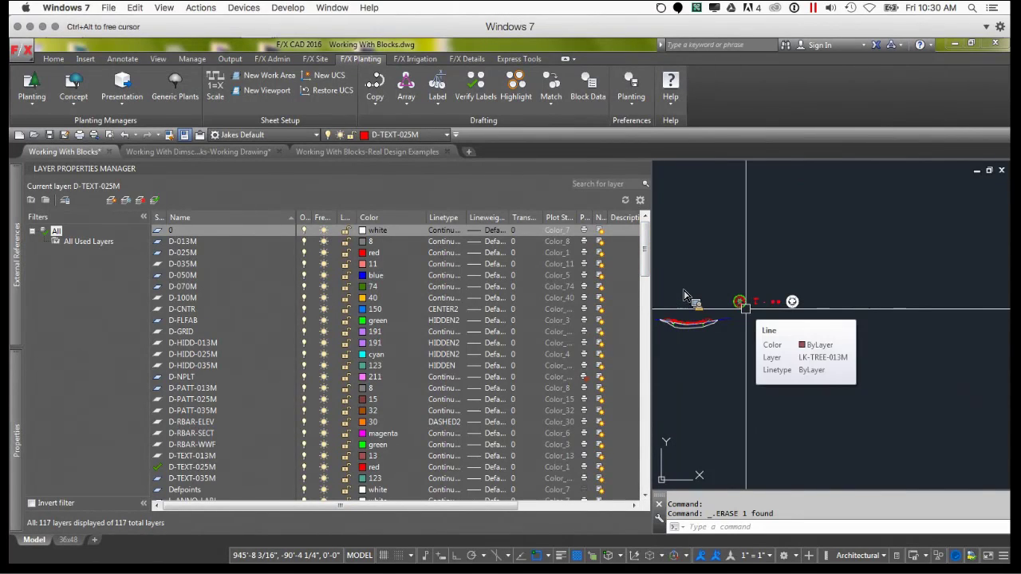
scroll(745, 308, up, 5)
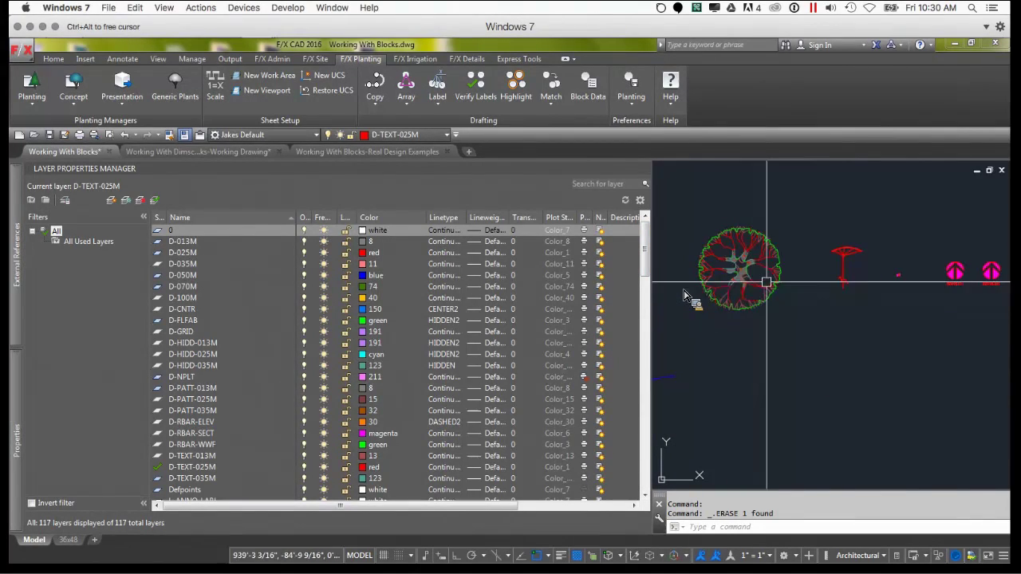
mouse_move(762, 263)
middle_down()
mouse_move(741, 316)
mouse_move(758, 346)
middle_up()
mouse_move(757, 346)
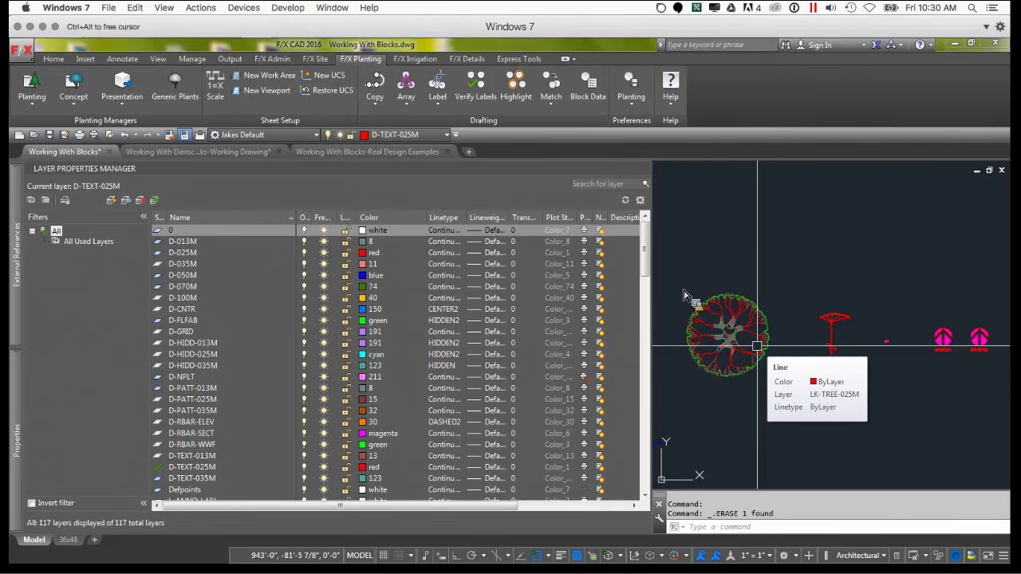
scroll(866, 342, up, 4)
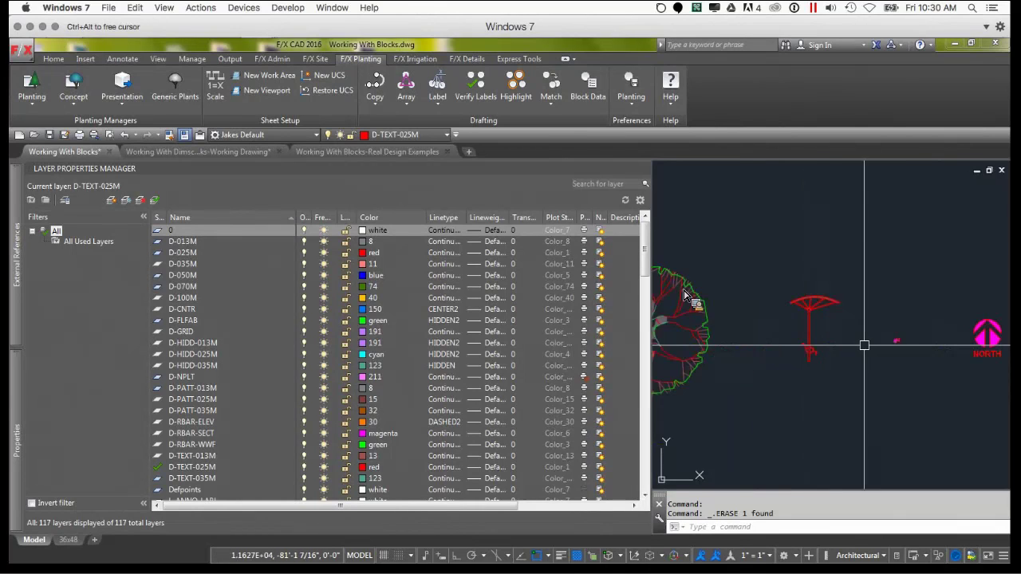
middle_drag(837, 342, 758, 353)
scroll(784, 351, up, 3)
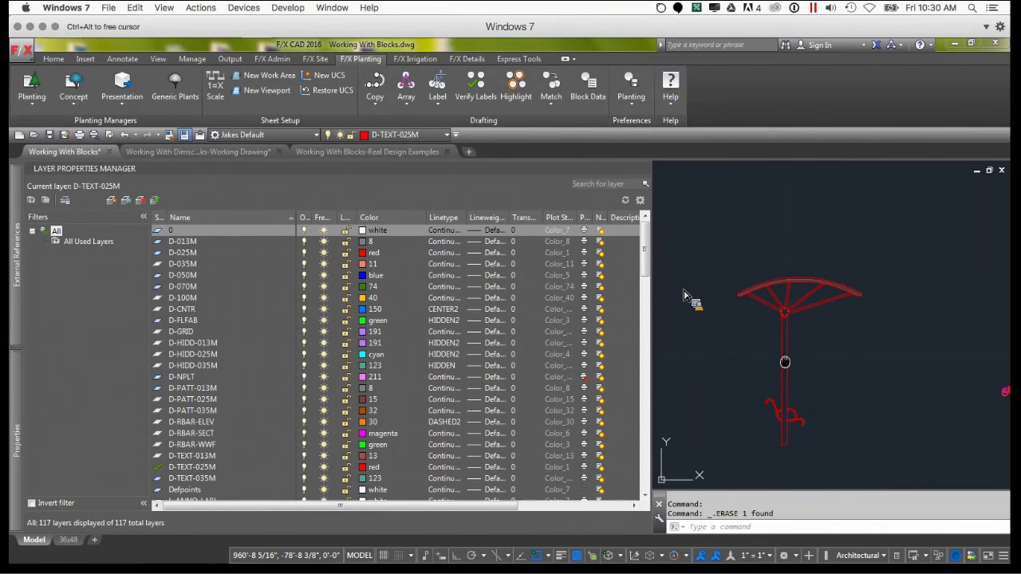
click(315, 58)
click(135, 89)
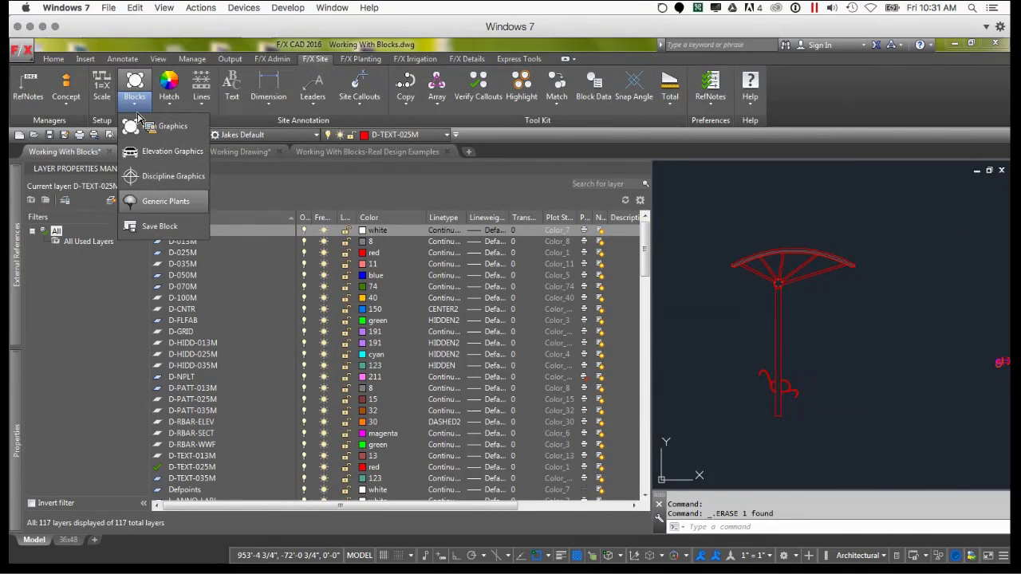
click(131, 224)
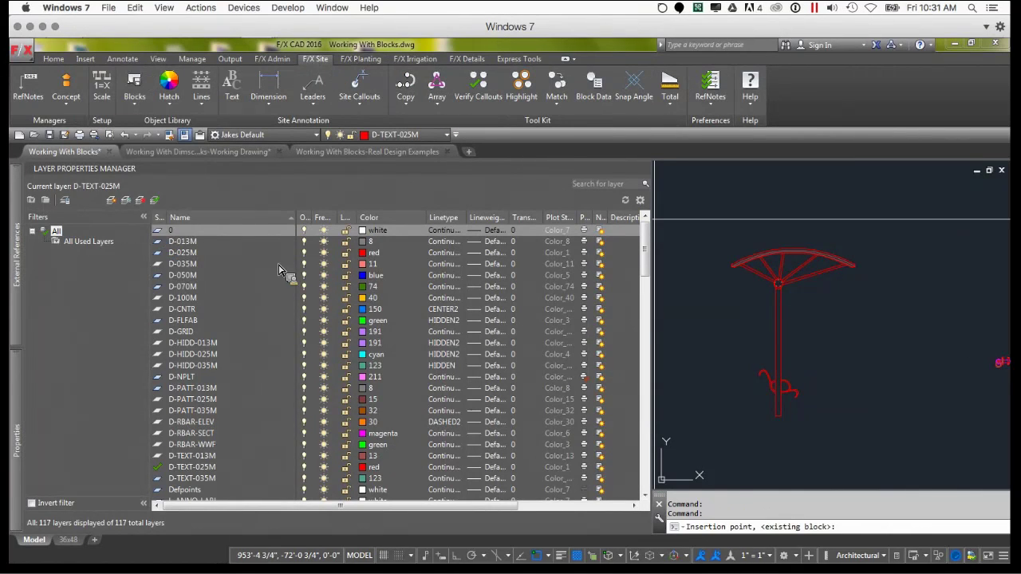
scroll(694, 383, up, 6)
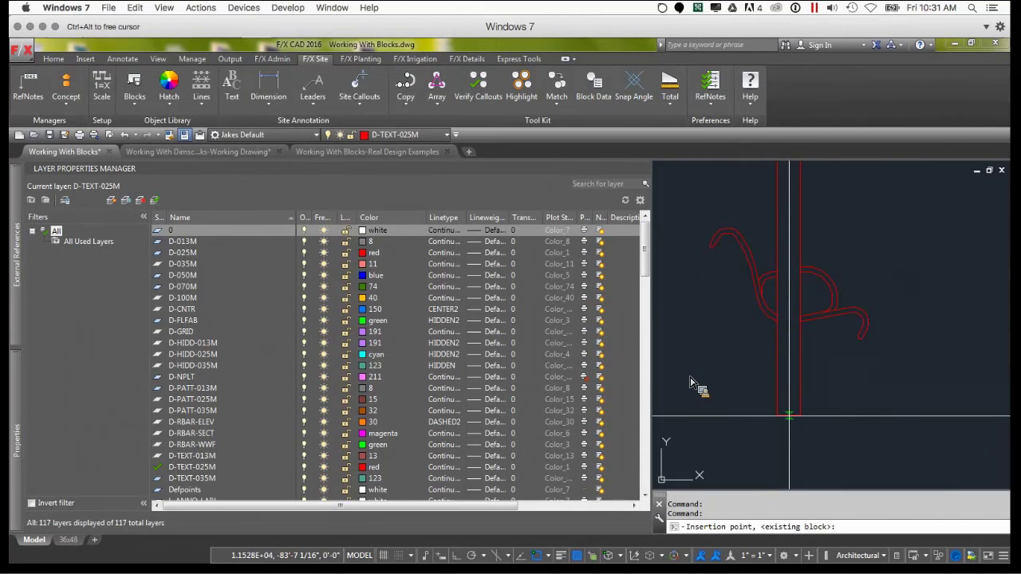
click(789, 416)
Select all of the shade structure's linework as the block objects and confirm the selection
scroll(789, 416, down, 5)
click(824, 429)
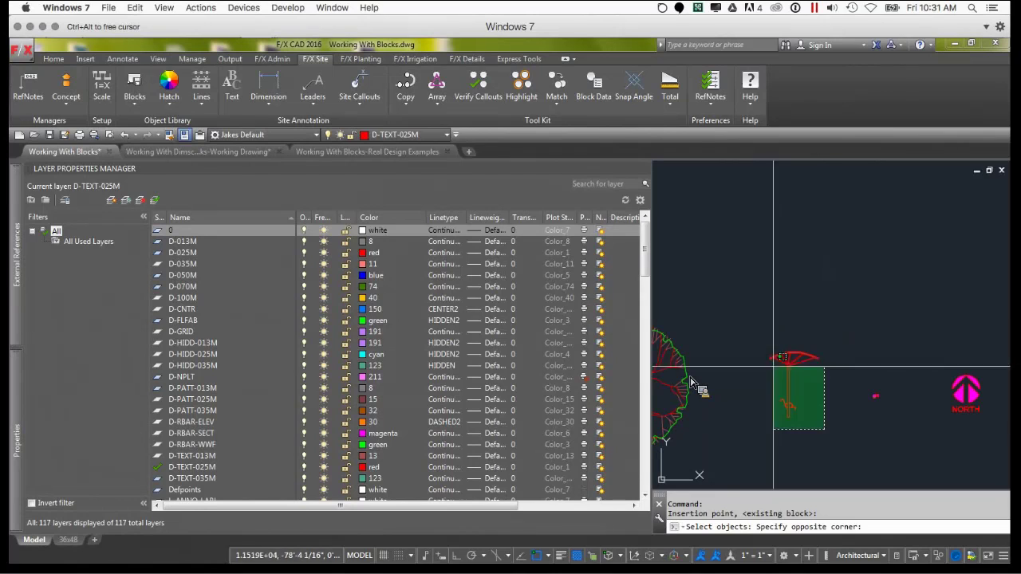
click(691, 384)
key(Return)
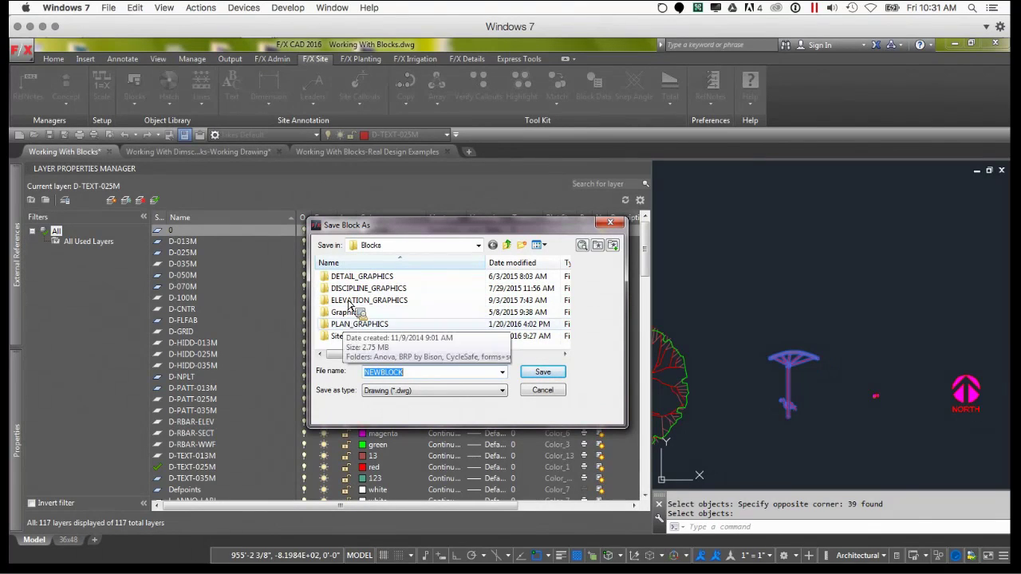
Choose the gazebos-kiosk folder within 09-site_structures under ELEVATION_GRAPHICS as the save location for the shade structure block
click(348, 301)
double_click(348, 303)
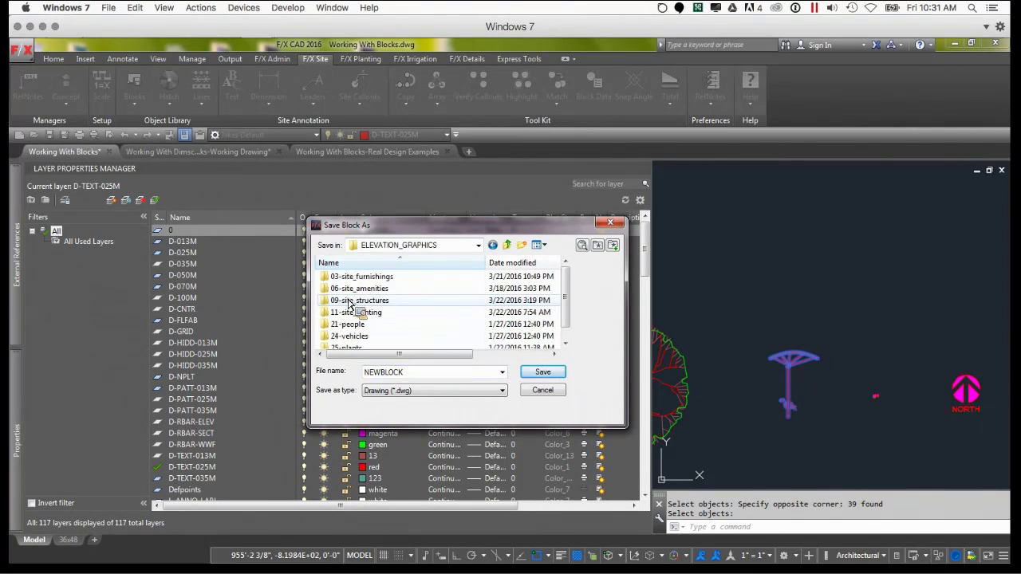
double_click(356, 303)
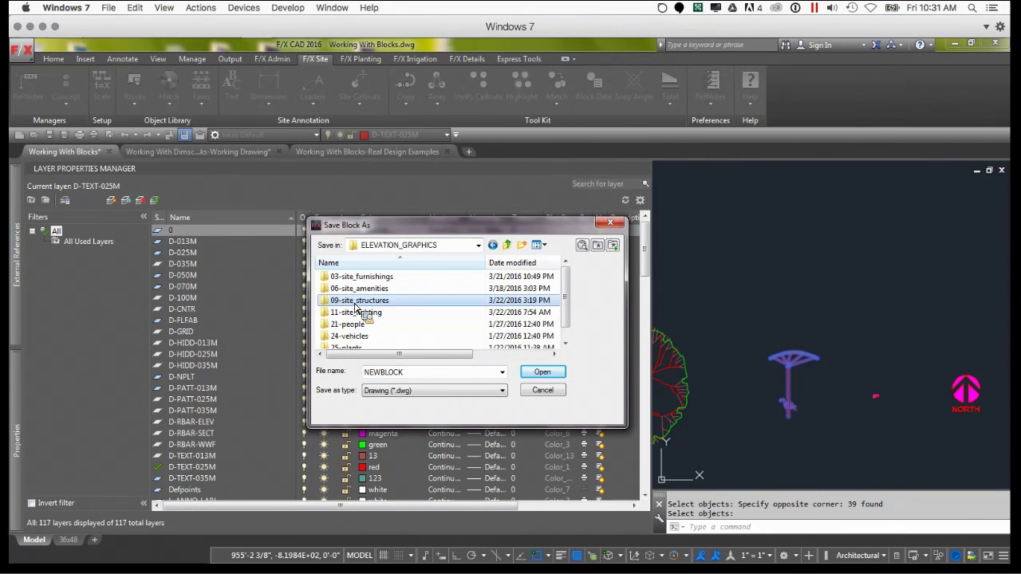
double_click(351, 289)
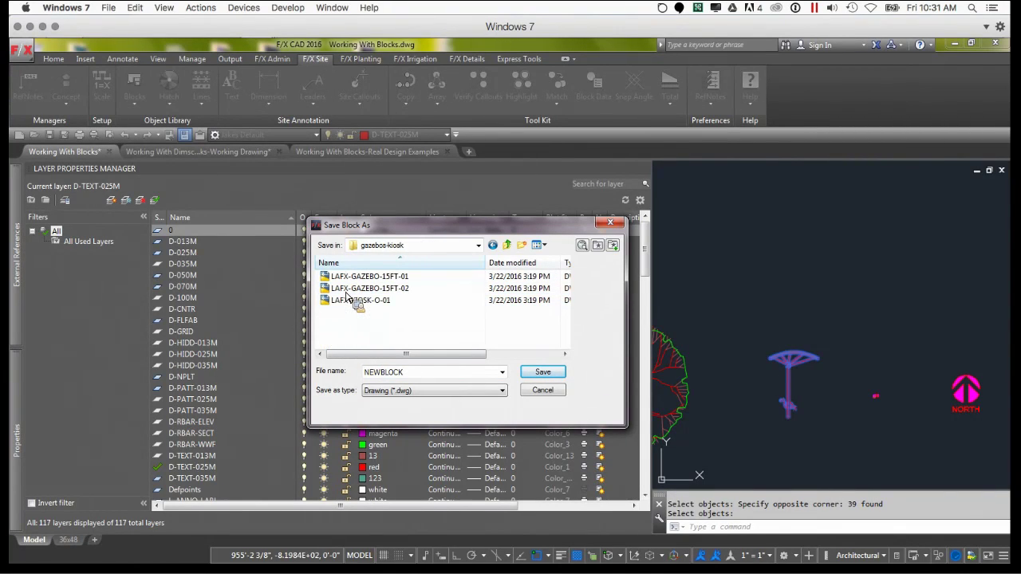
Save the block as LAFX-BUSSTOP and accept 1:1 scale, no rotation and inches as its properties
click(378, 301)
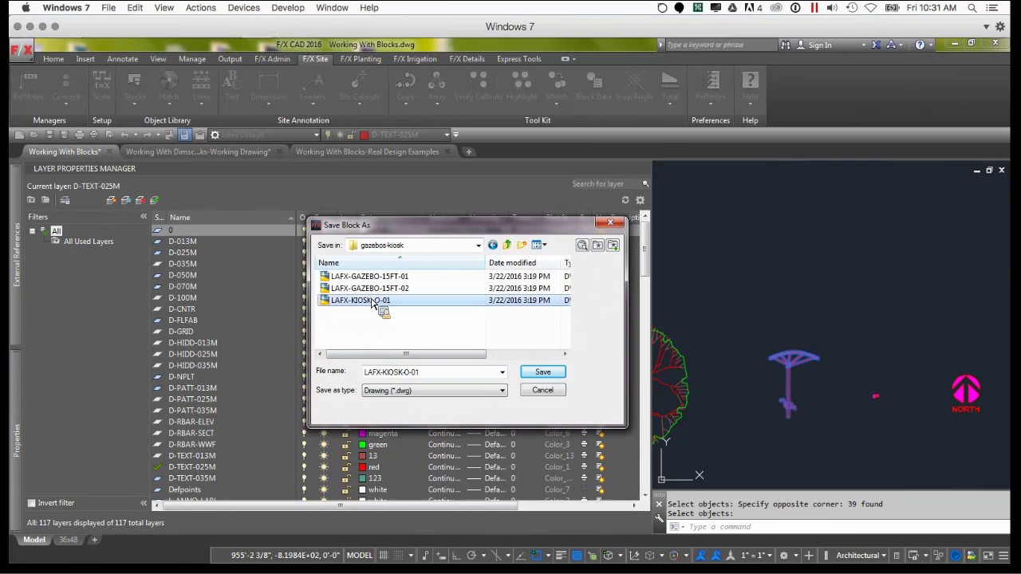
double_click(405, 373)
click(432, 375)
drag(433, 375, 390, 373)
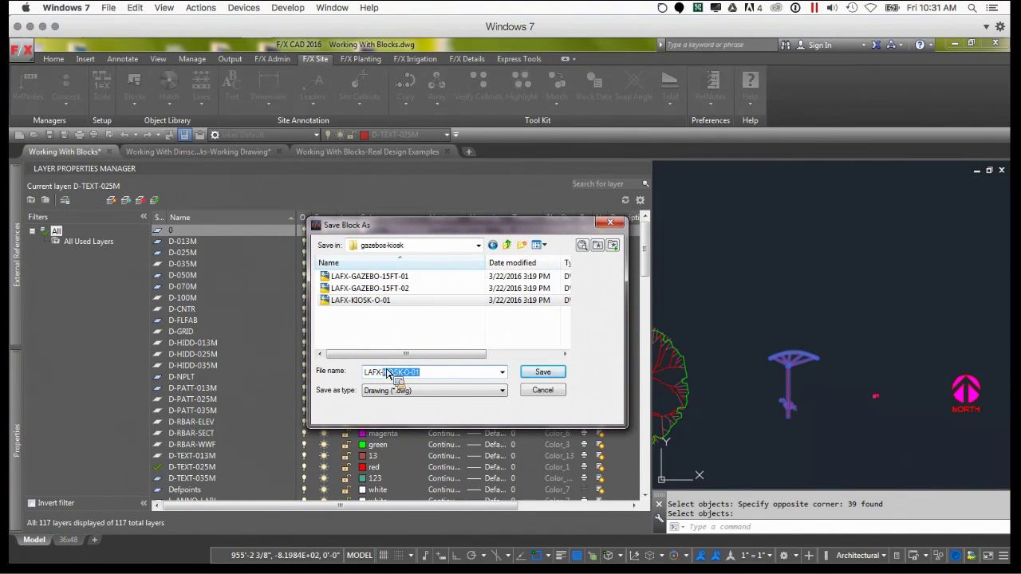
text(E)
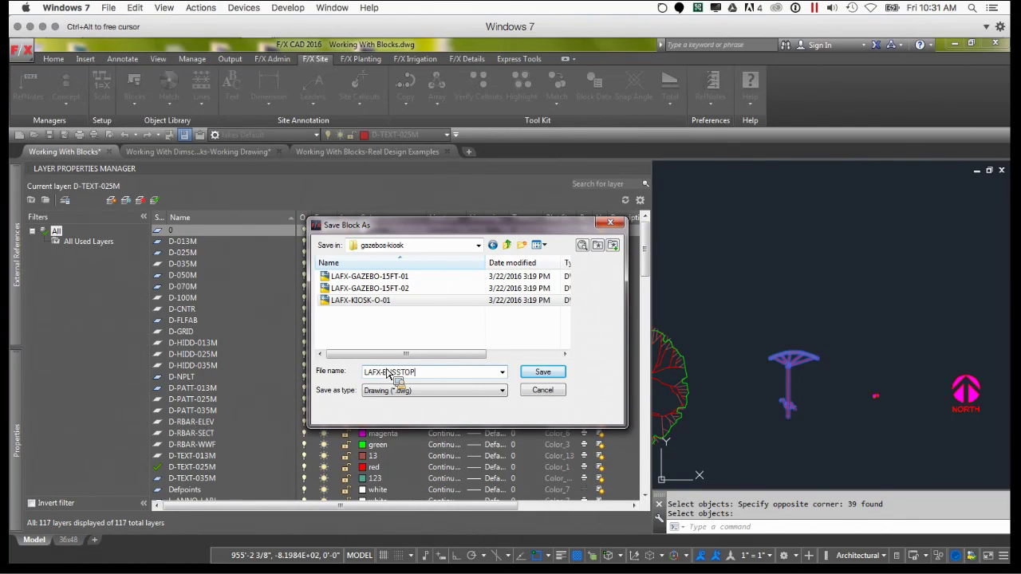
click(544, 372)
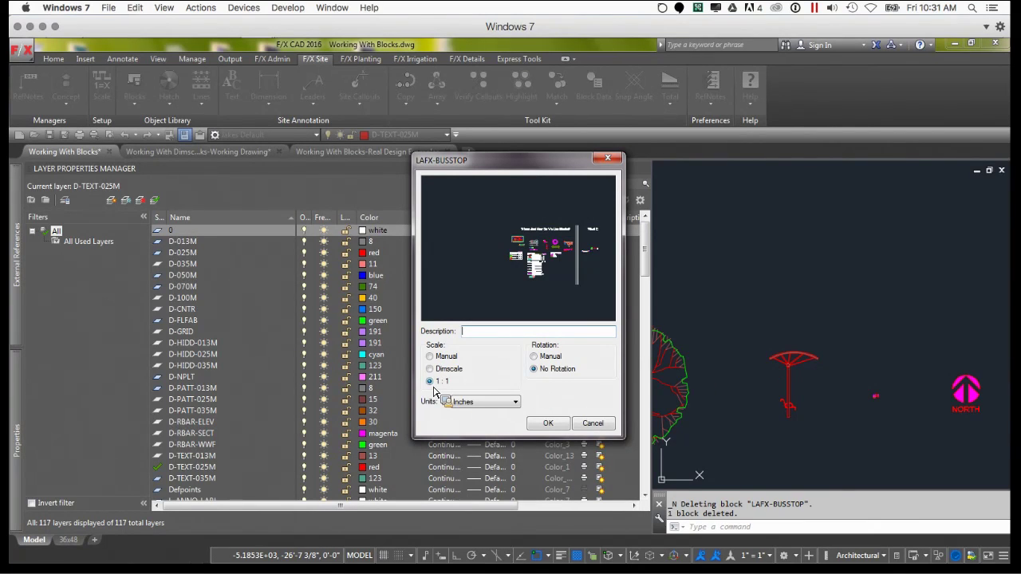
click(545, 425)
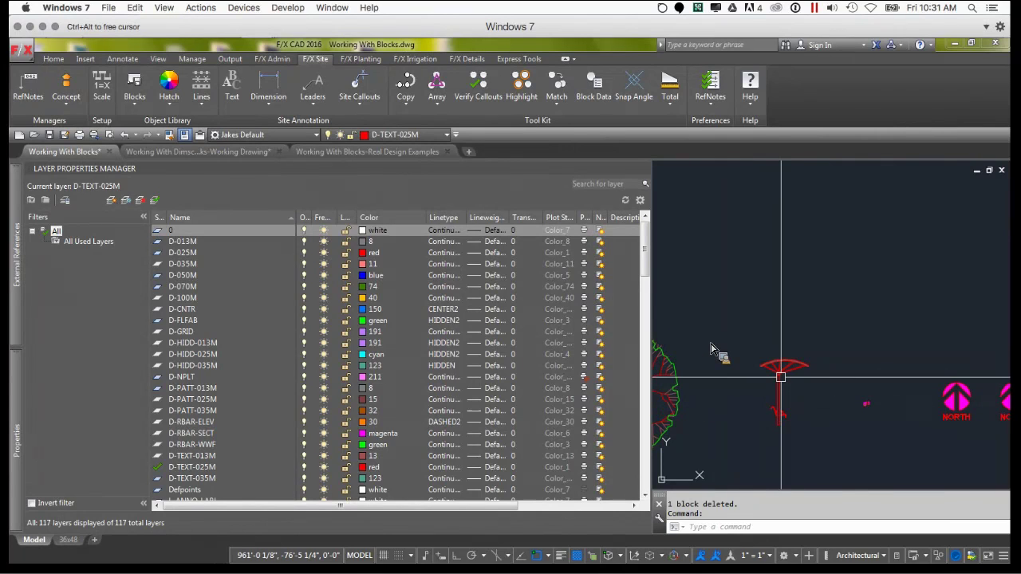
Switch to Windows Explorer and browse from the Blocks folder to ELEVATION_GRAPHICS, 09-site_structures, gazebos-kiosk
mouse_move(781, 376)
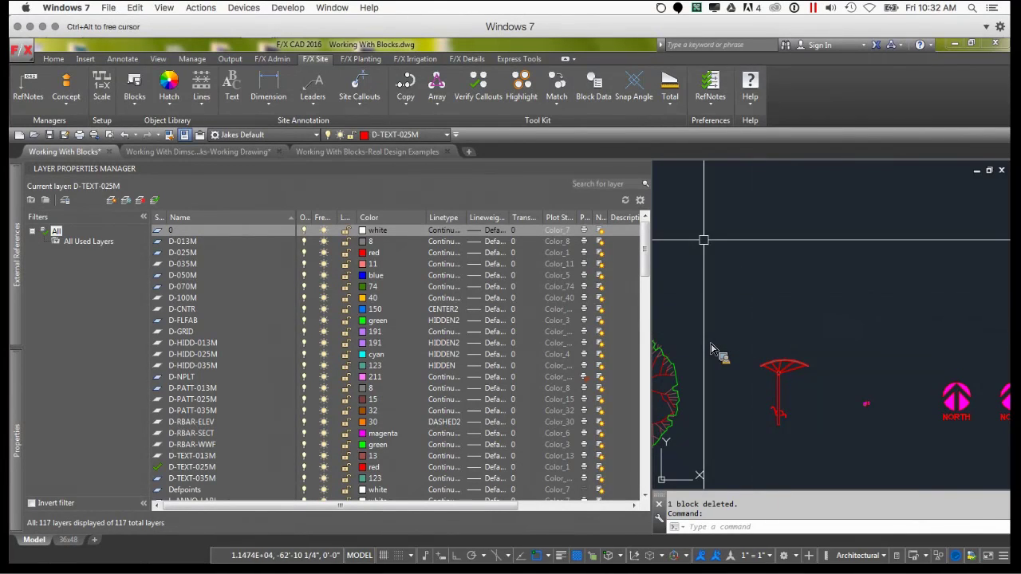
mouse_move(155, 44)
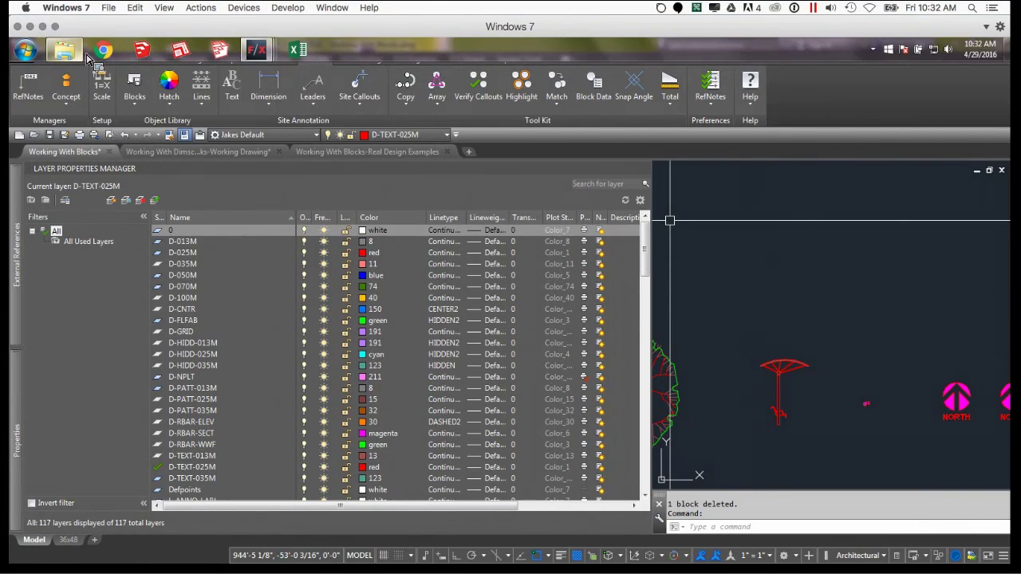
click(88, 118)
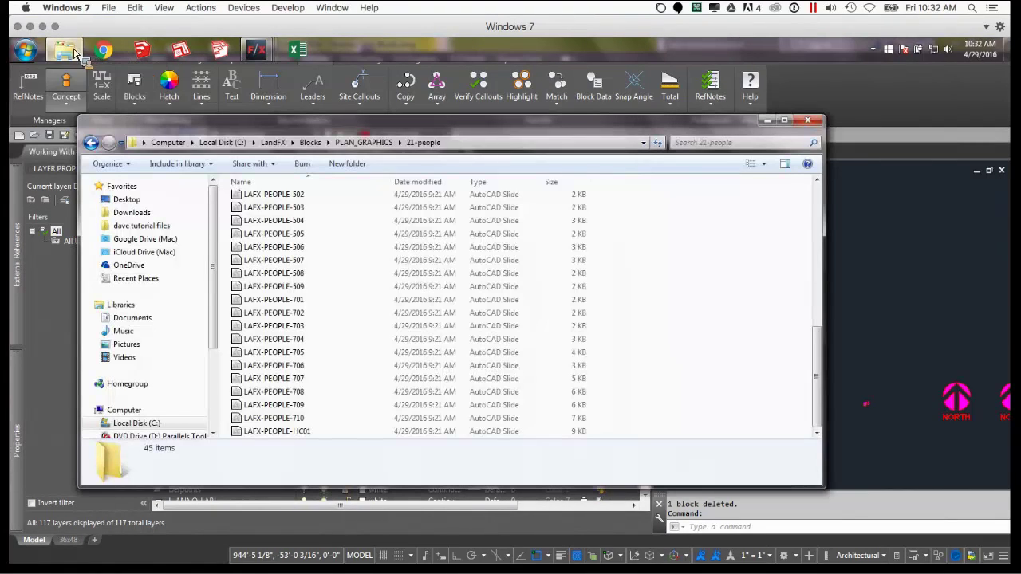
click(310, 142)
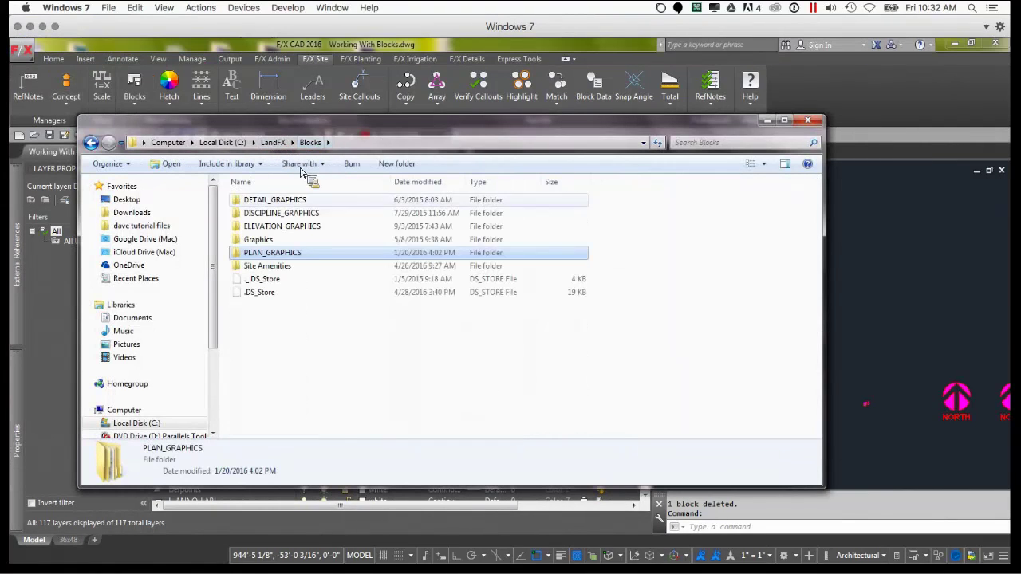
double_click(266, 229)
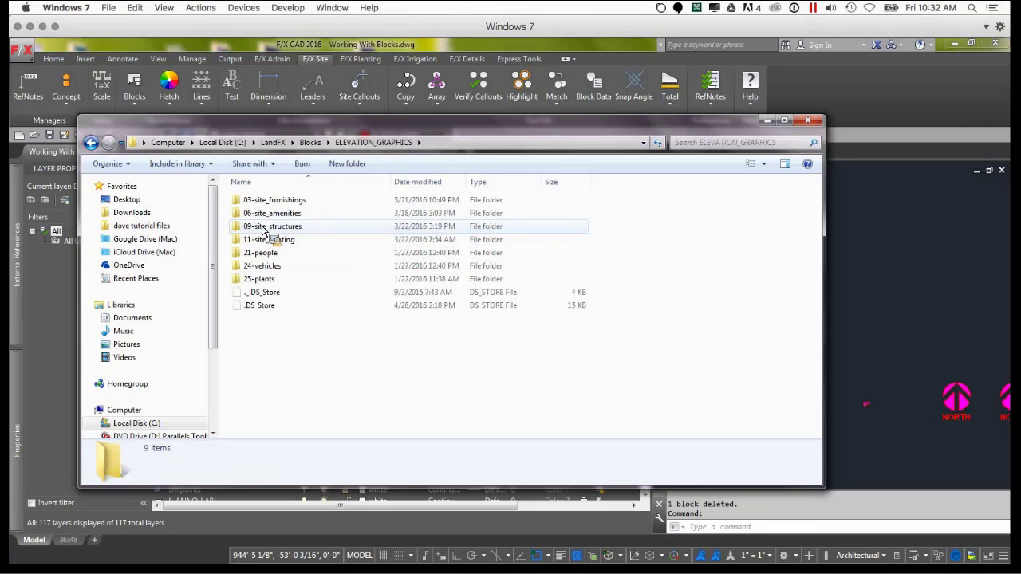
double_click(261, 229)
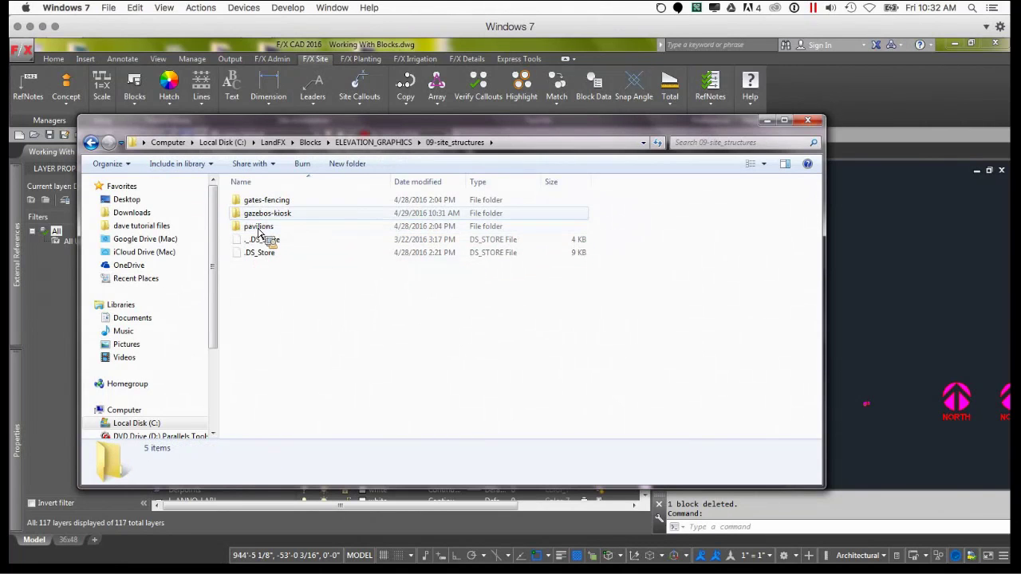
click(260, 216)
double_click(259, 216)
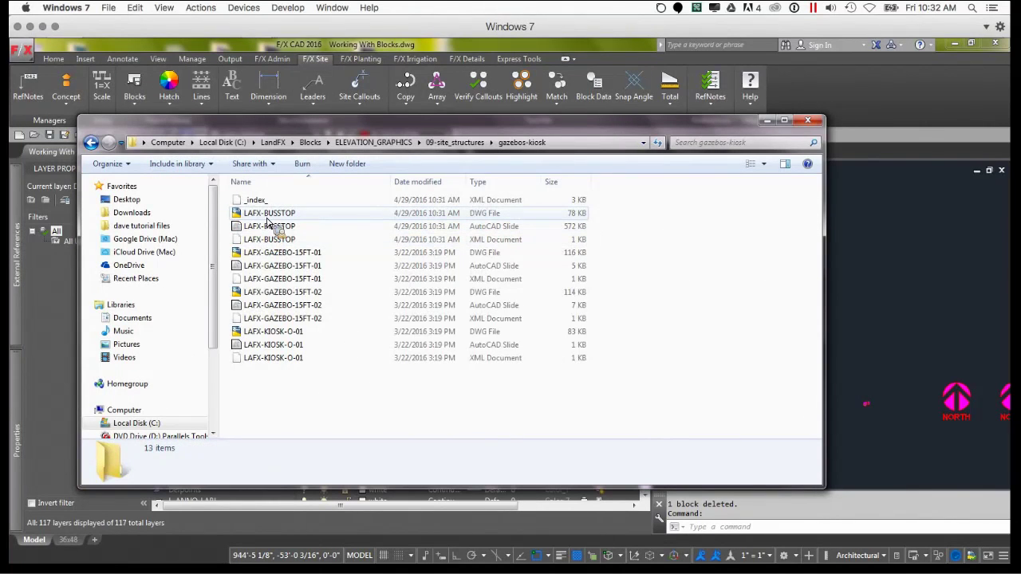
Open the LAFX-BUSSTOP DWG file from the folder in F/X CAD and fit the whole structure in view
click(269, 229)
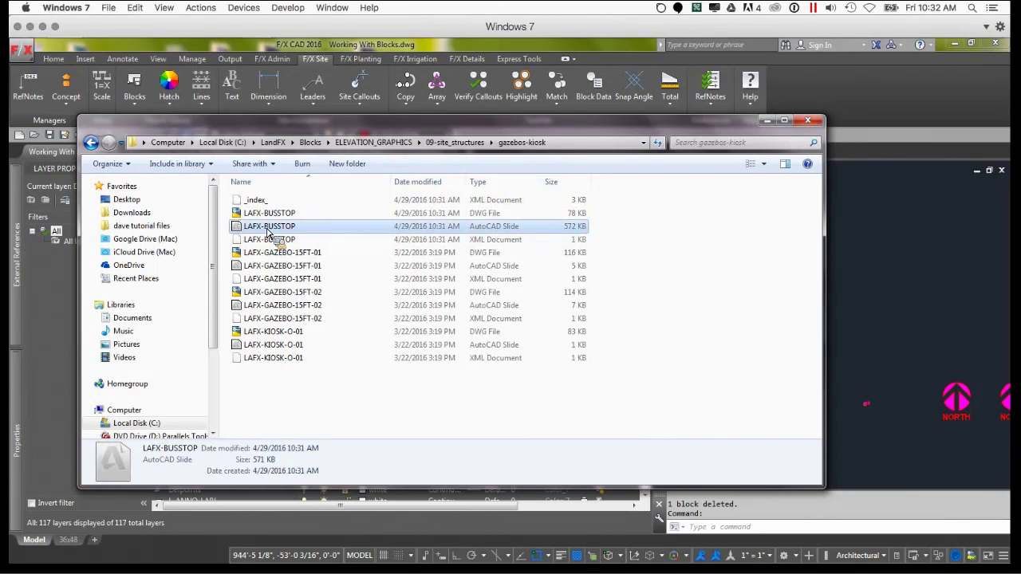
drag(269, 229, 269, 213)
mouse_move(266, 219)
mouse_down()
mouse_move(268, 235)
mouse_move(278, 219)
mouse_move(730, 228)
mouse_up()
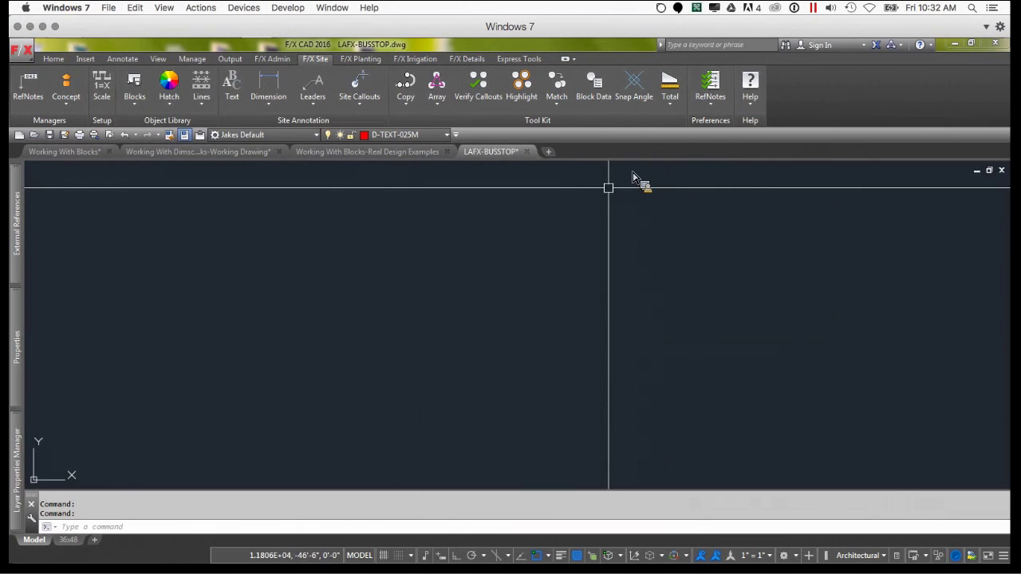
click(603, 203)
text(z)
key(Return)
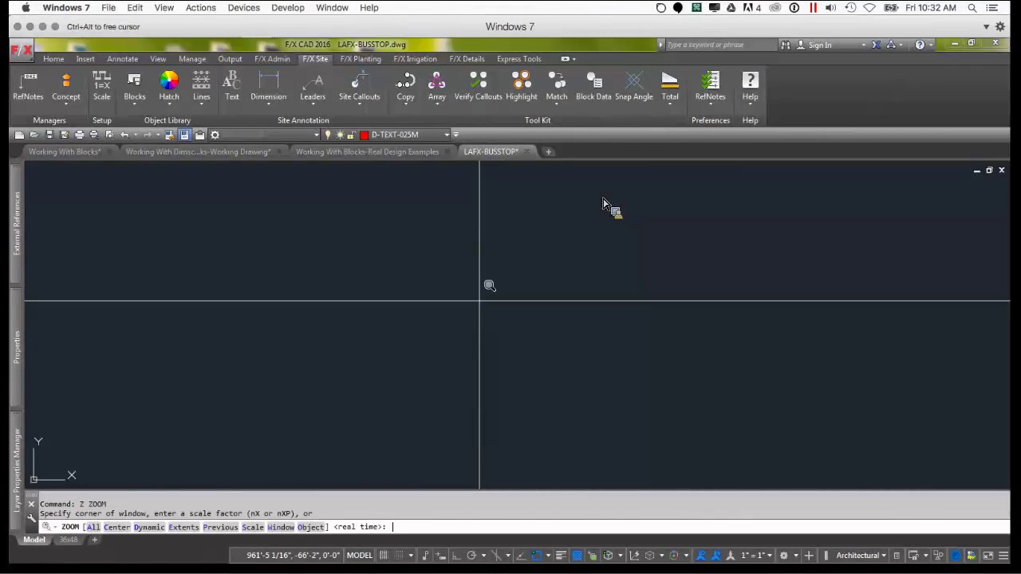
text(e)
key(Return)
middle_drag(541, 340, 524, 287)
scroll(524, 264, down, 2)
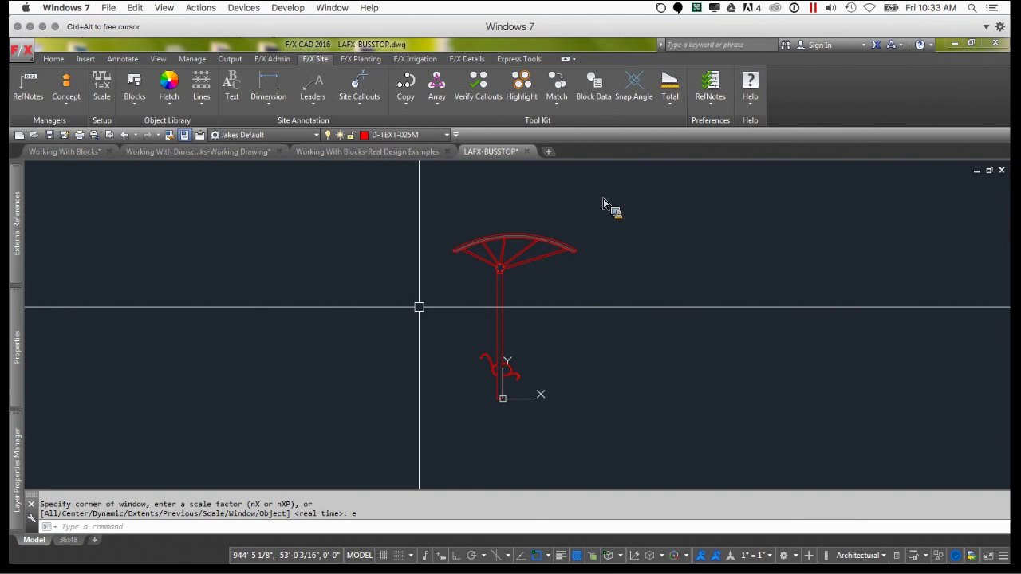
Check the length type and insertion scale in the block file's drawing units, and leave them unchanged
text(units)
key(Return)
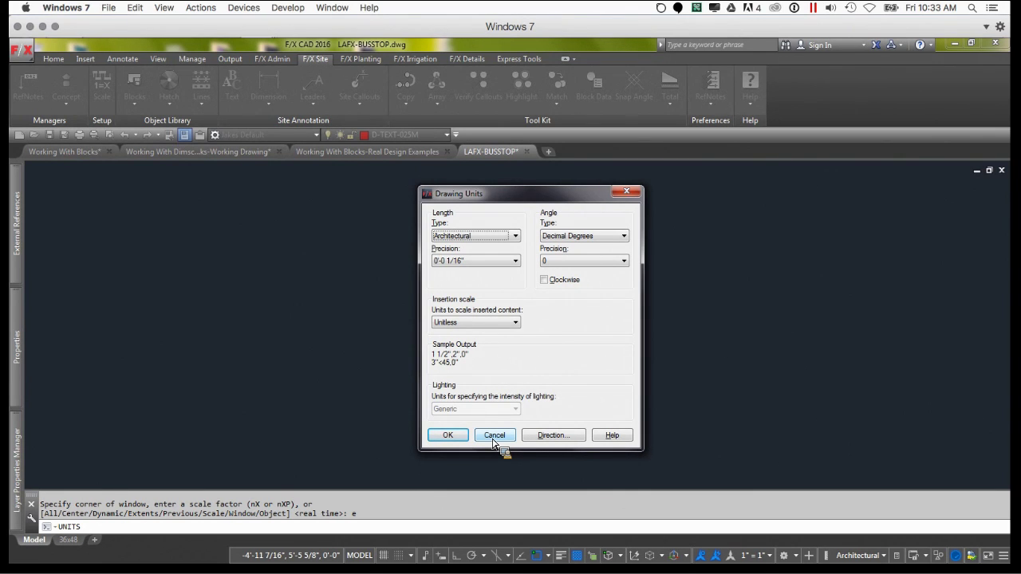
click(494, 437)
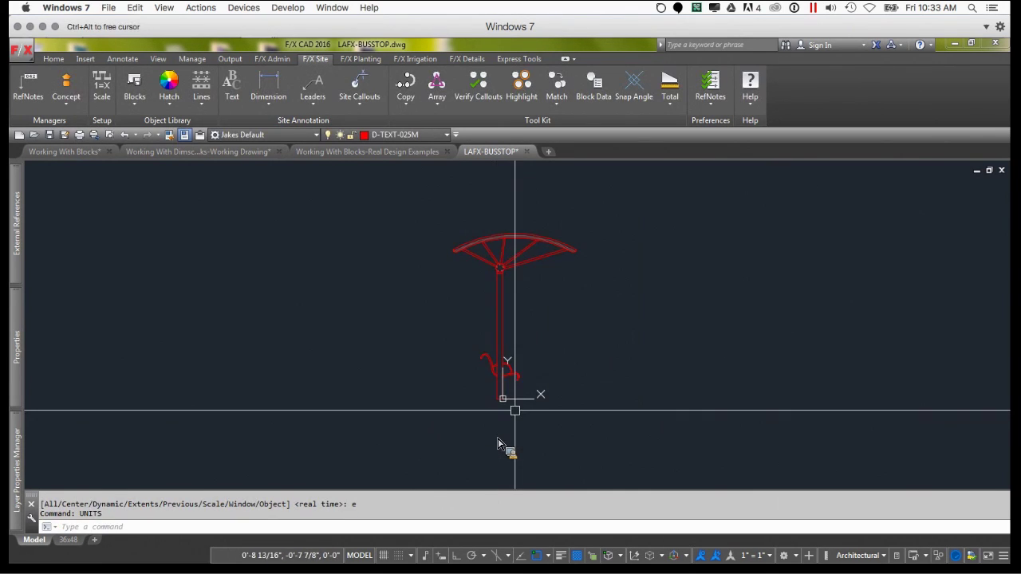
Inspect the base of the post and check the block file's insertion base with INSBASE, entering no new value
scroll(498, 444, up, 3)
scroll(497, 444, down, 1)
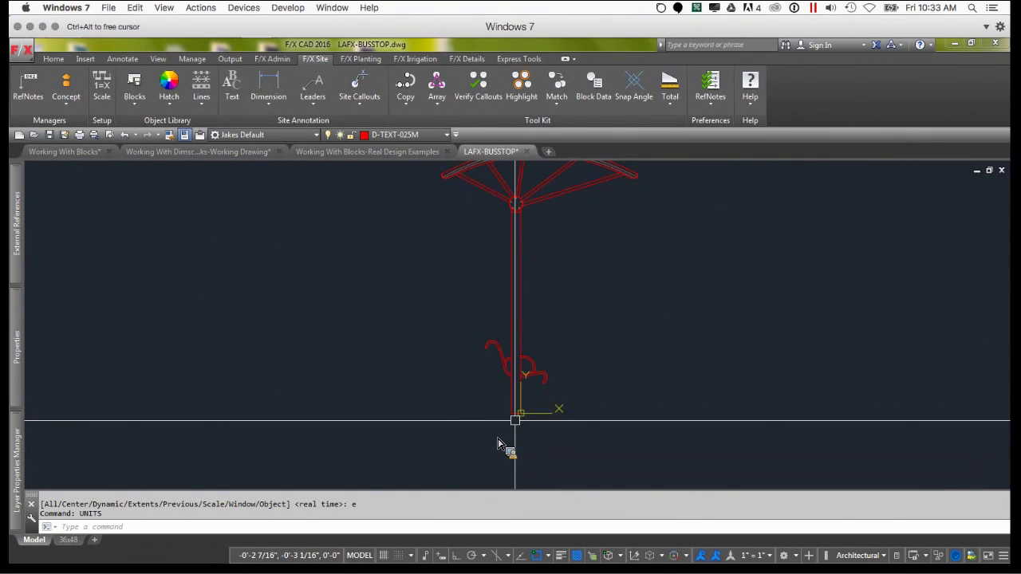
scroll(498, 445, down, 2)
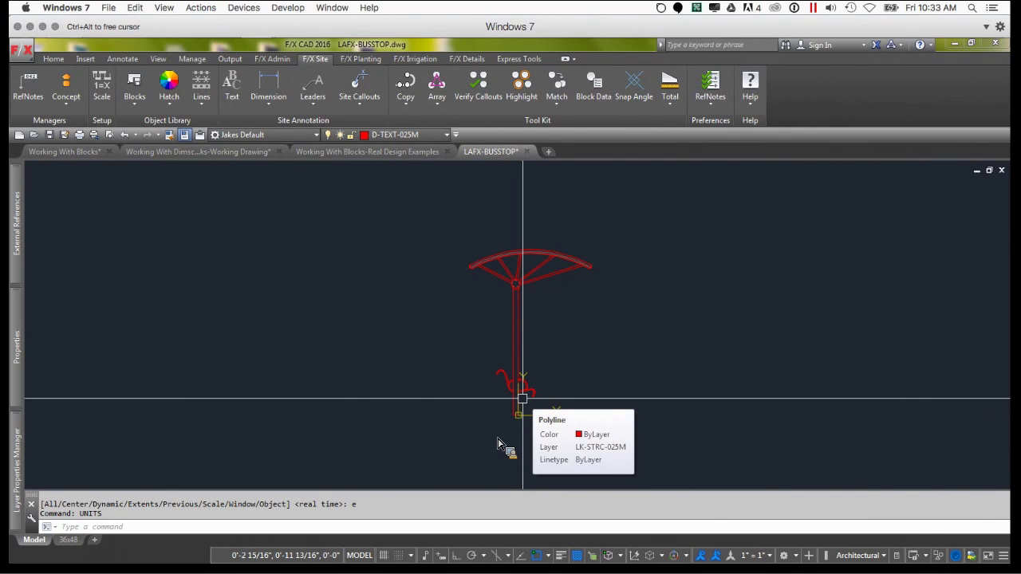
text(i)
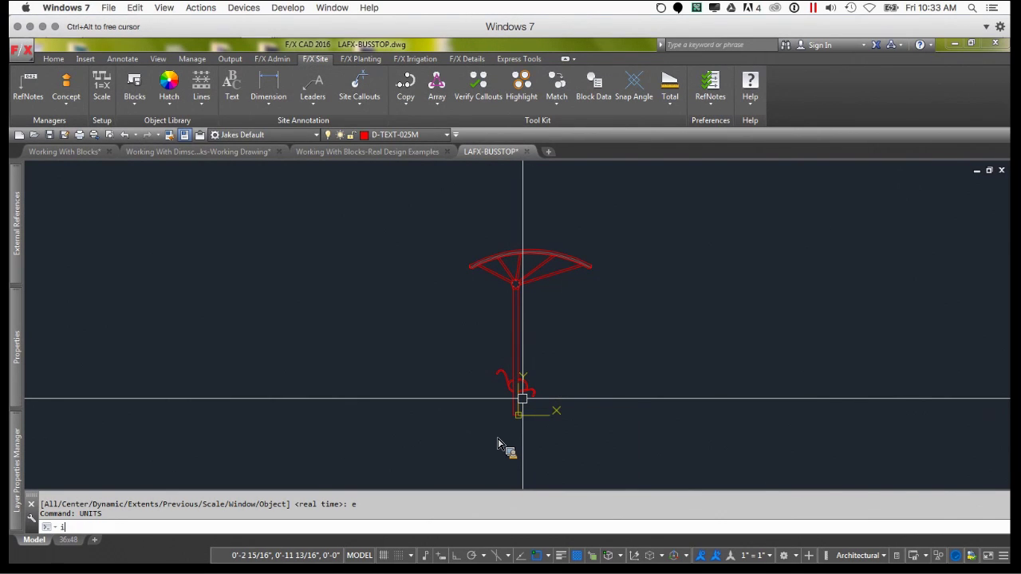
text(nsbase)
key(Return)
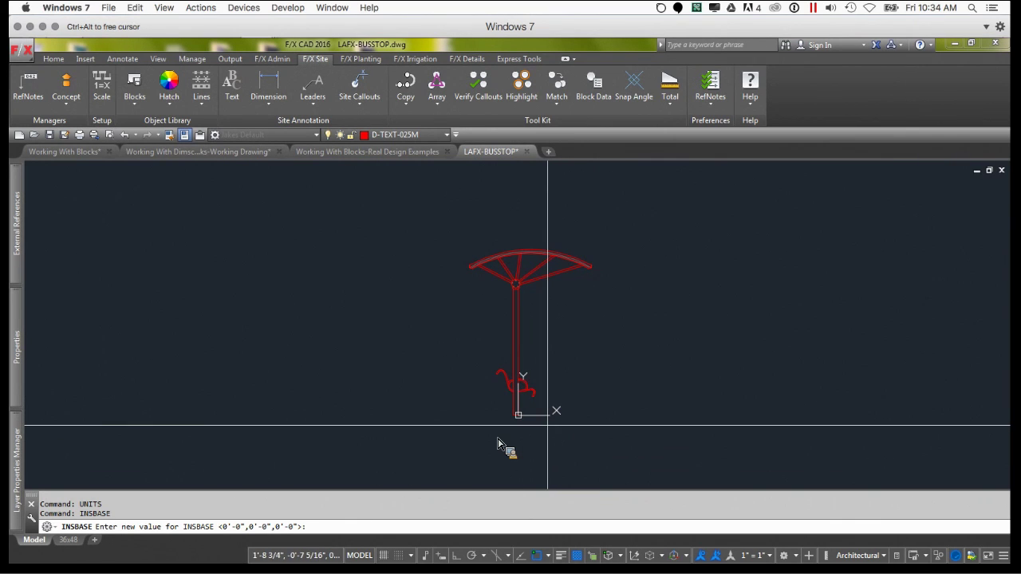
key(Escape)
key(Escape)
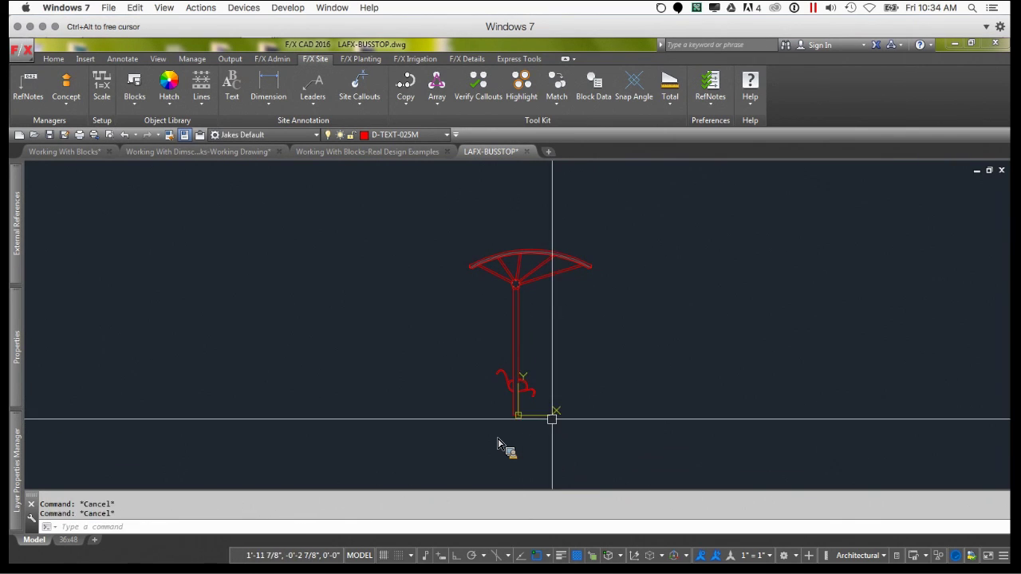
Locate the drawing origin on the structure by starting a polyline at 0,0, and cancel the polyline
text(pl)
key(Return)
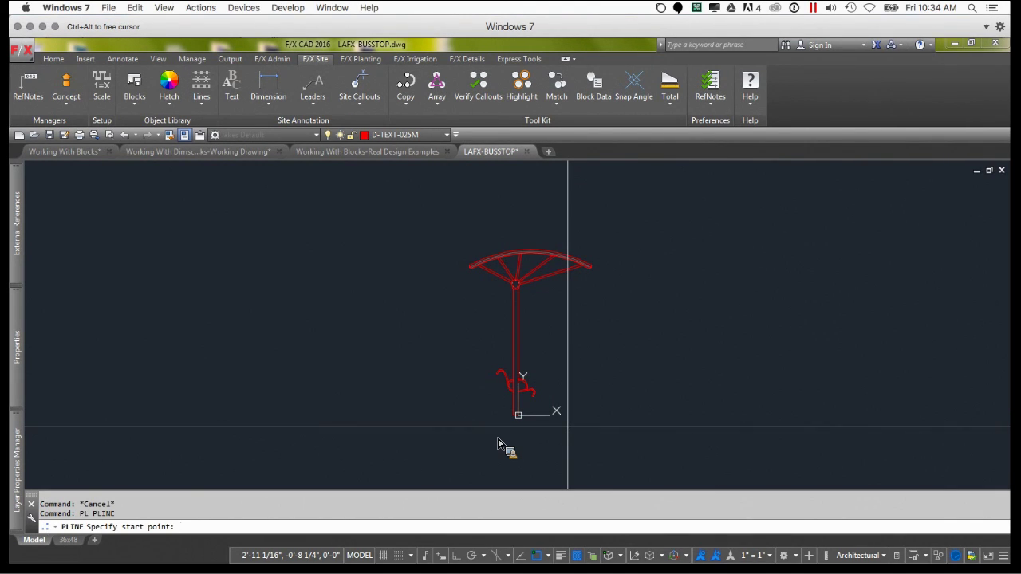
text(0,0)
key(Return)
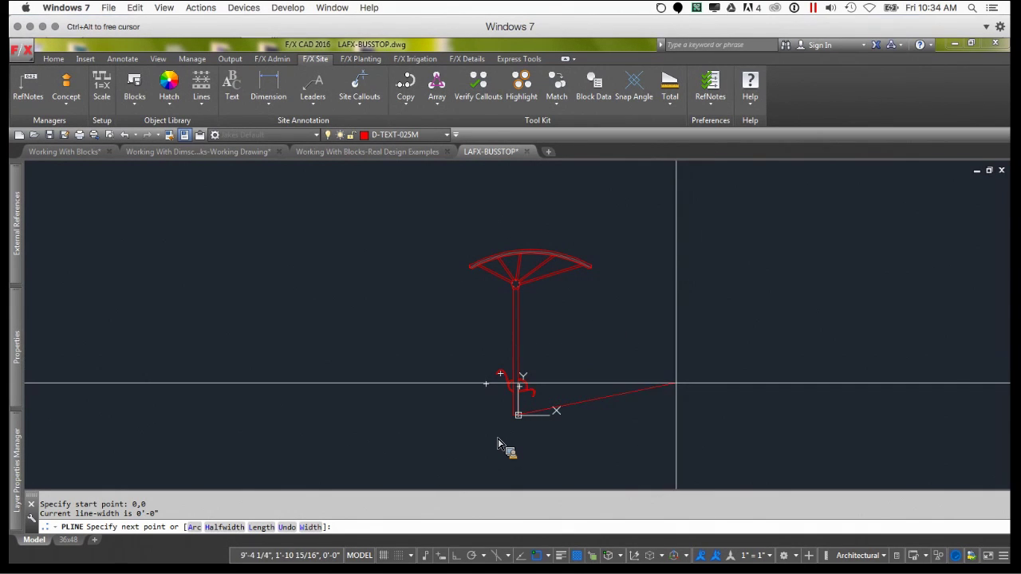
key(Escape)
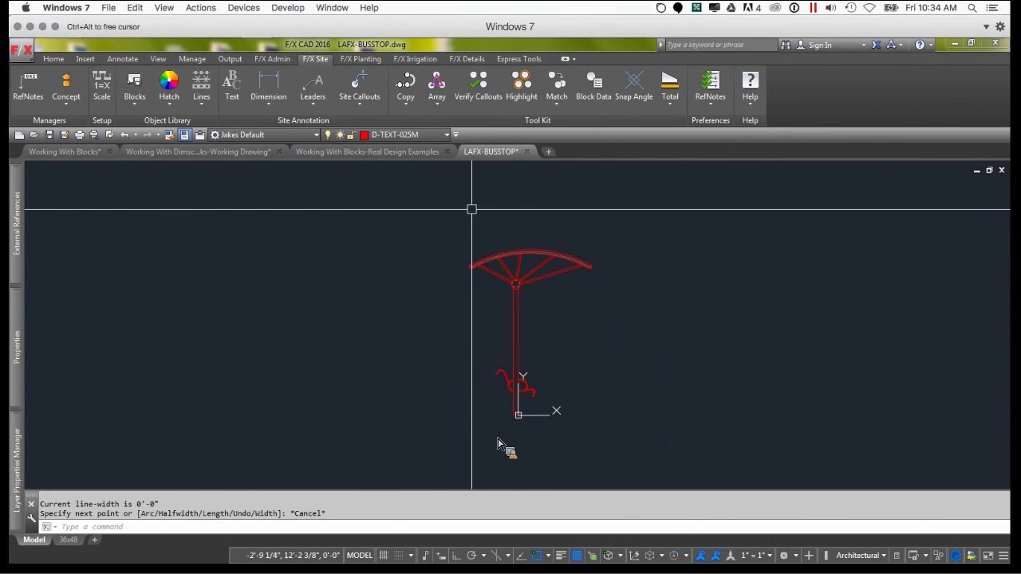
Check the layer of the canopy linework and make layer 0 current
mouse_move(476, 269)
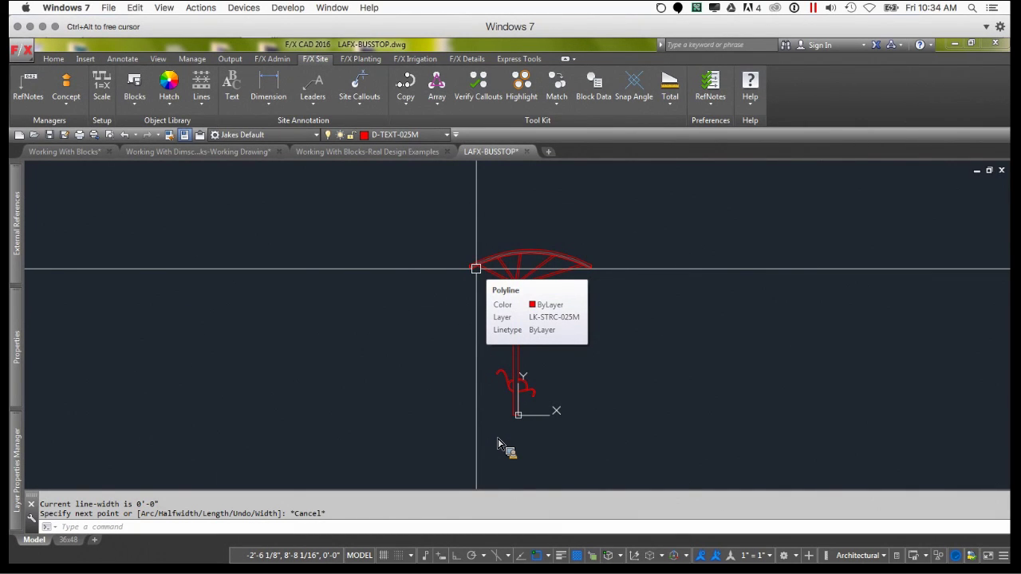
click(433, 136)
click(411, 151)
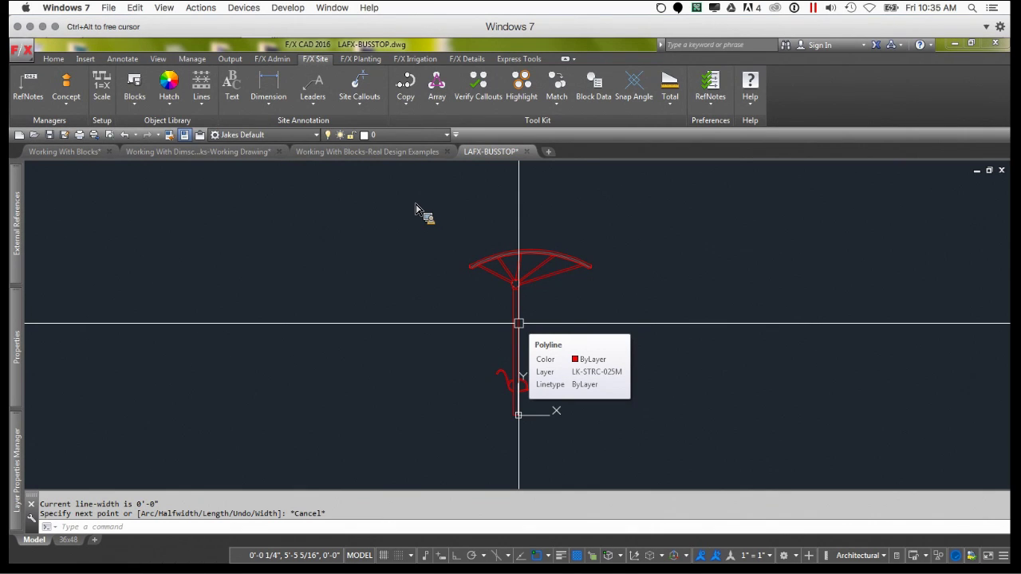
Check the bus stop file for nested block definitions with INSERT, and leave without inserting anything
text(in)
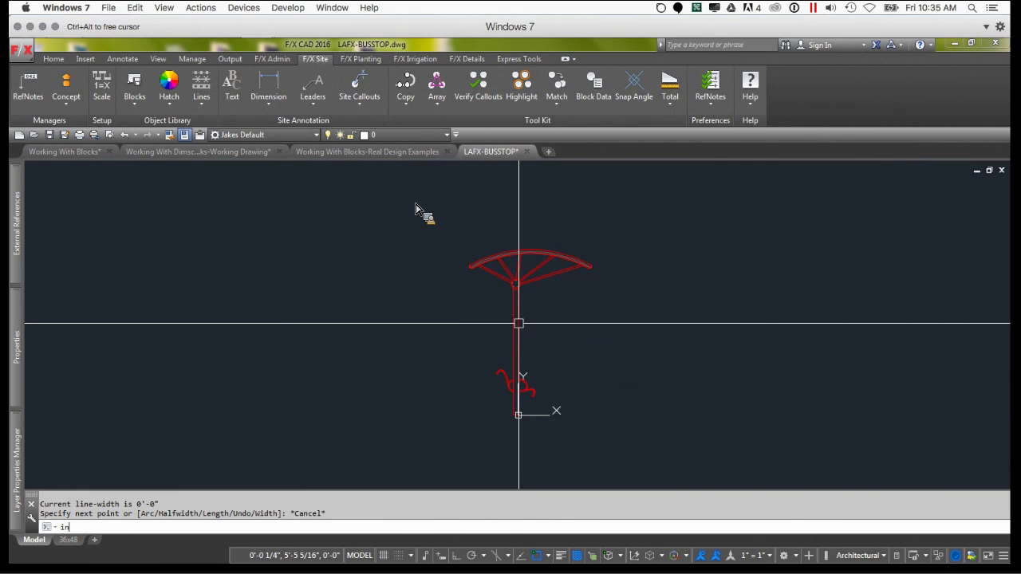
text(sert)
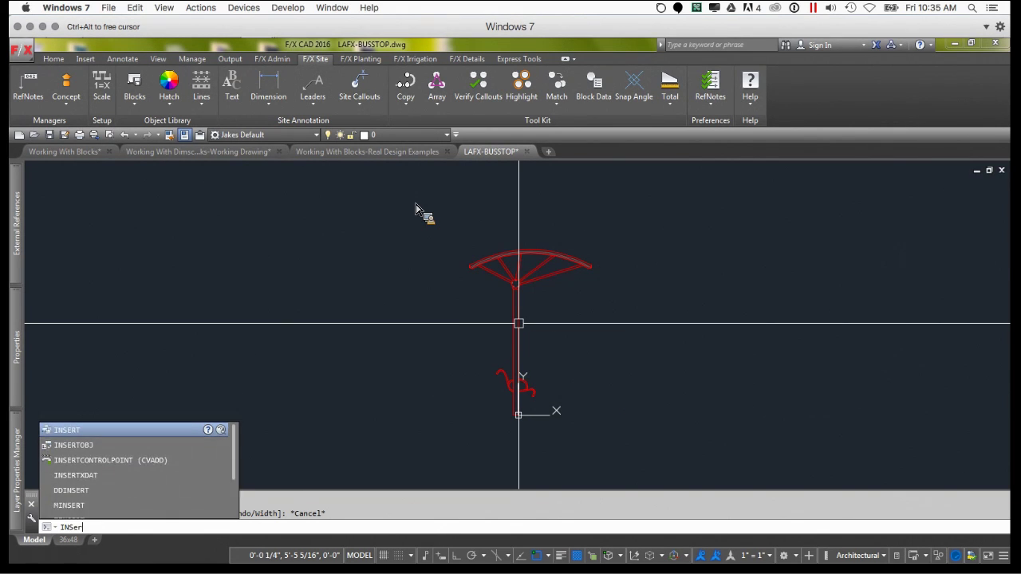
key(Return)
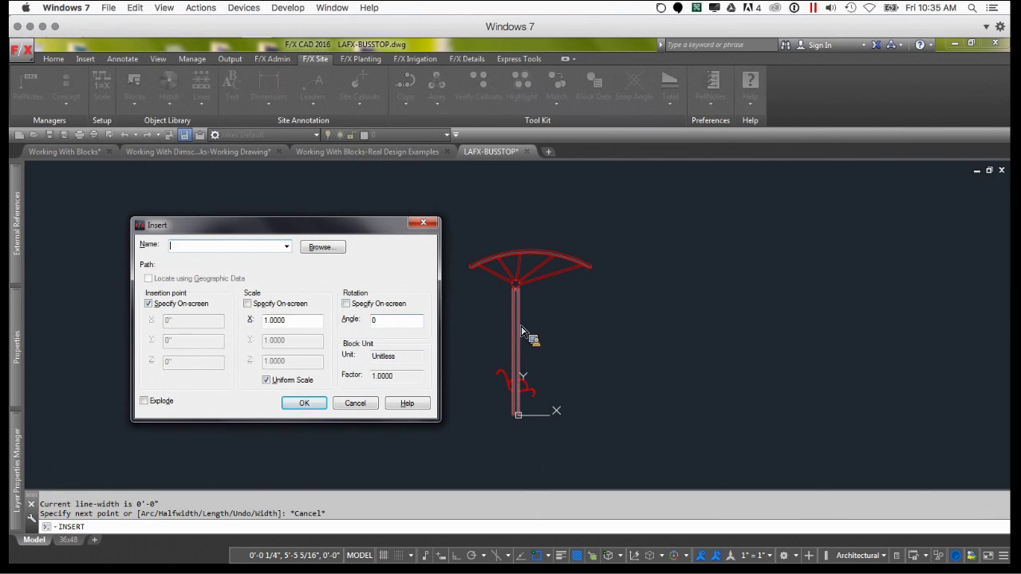
click(286, 247)
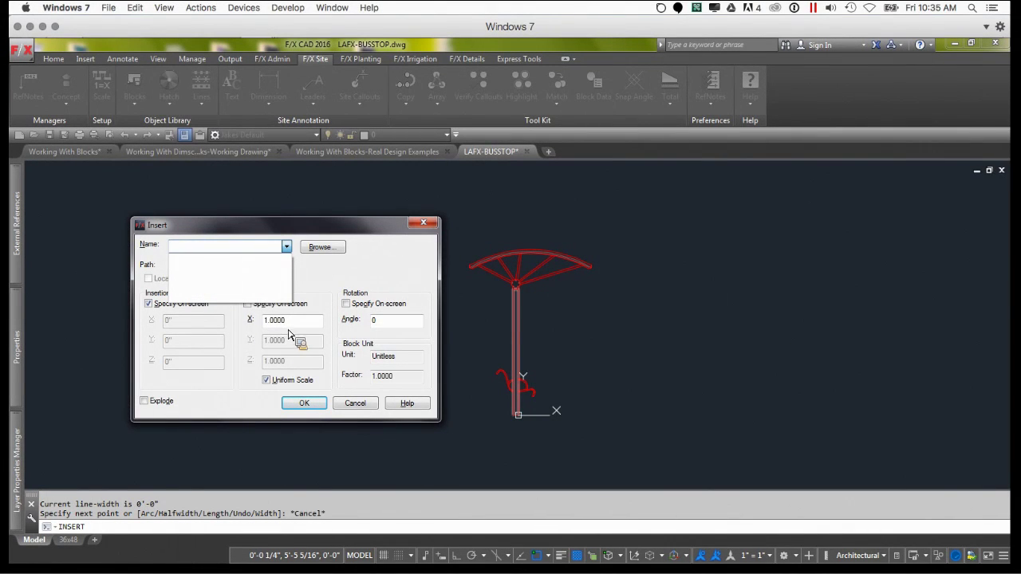
click(287, 246)
click(355, 403)
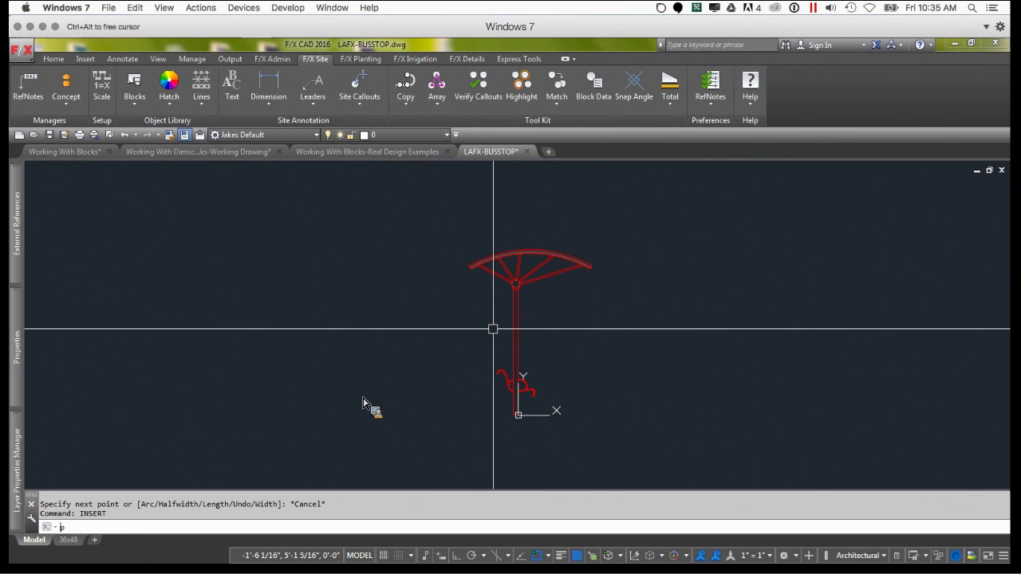
Purge unused items from the bus stop file, and check the Blocks category for anything left to purge
key(Return)
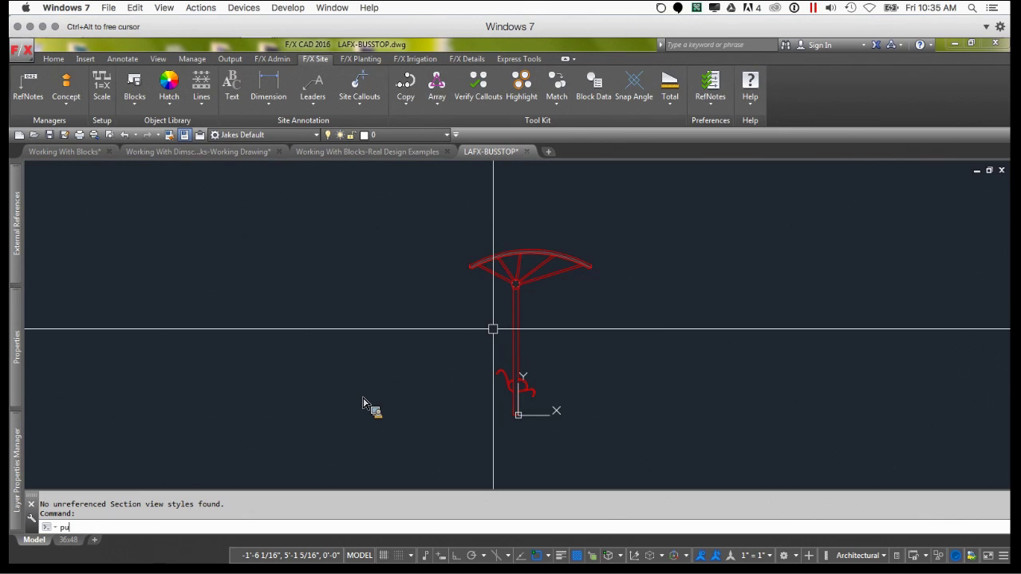
text(purge)
key(Return)
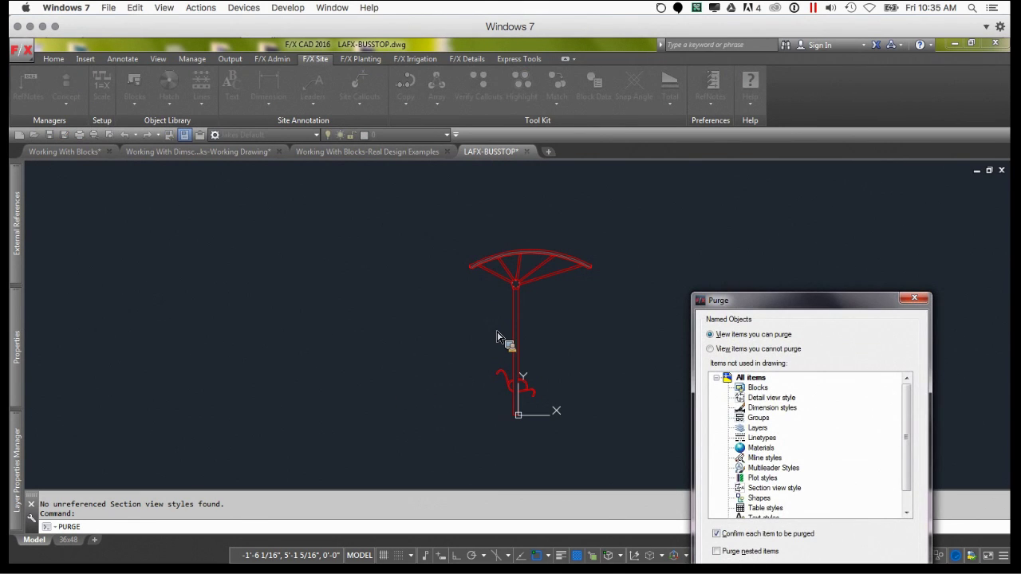
drag(726, 301, 526, 223)
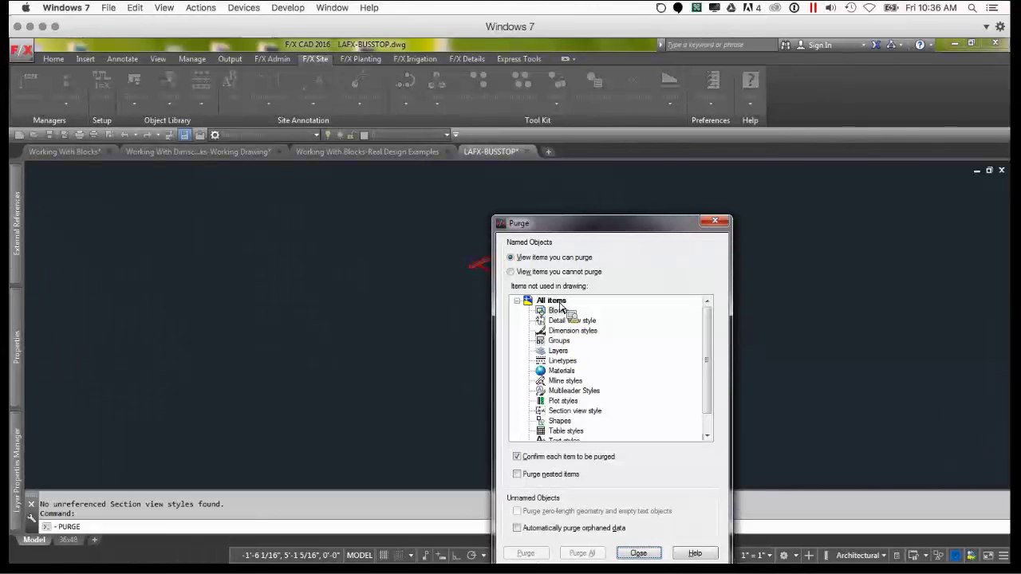
click(558, 311)
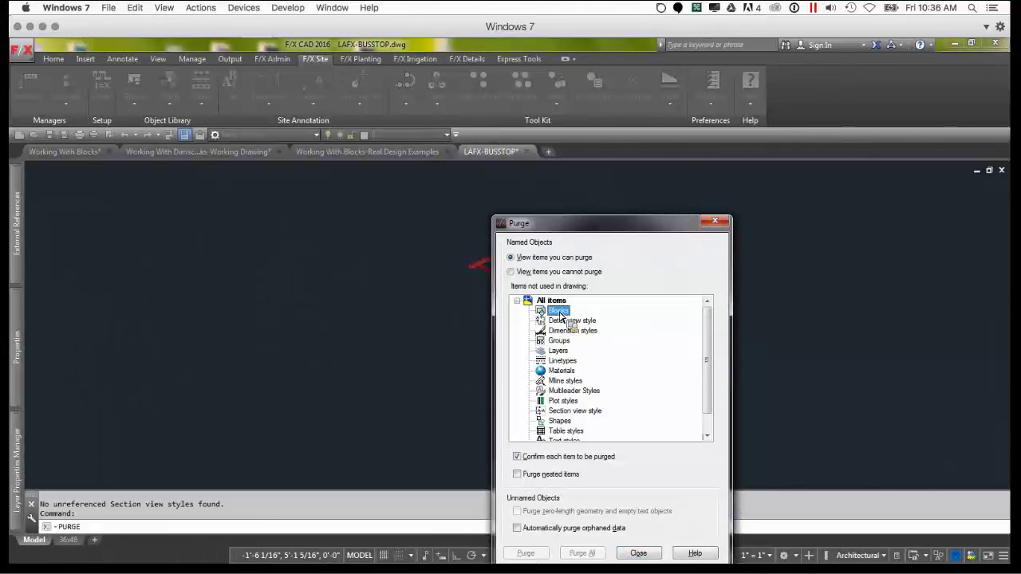
click(653, 553)
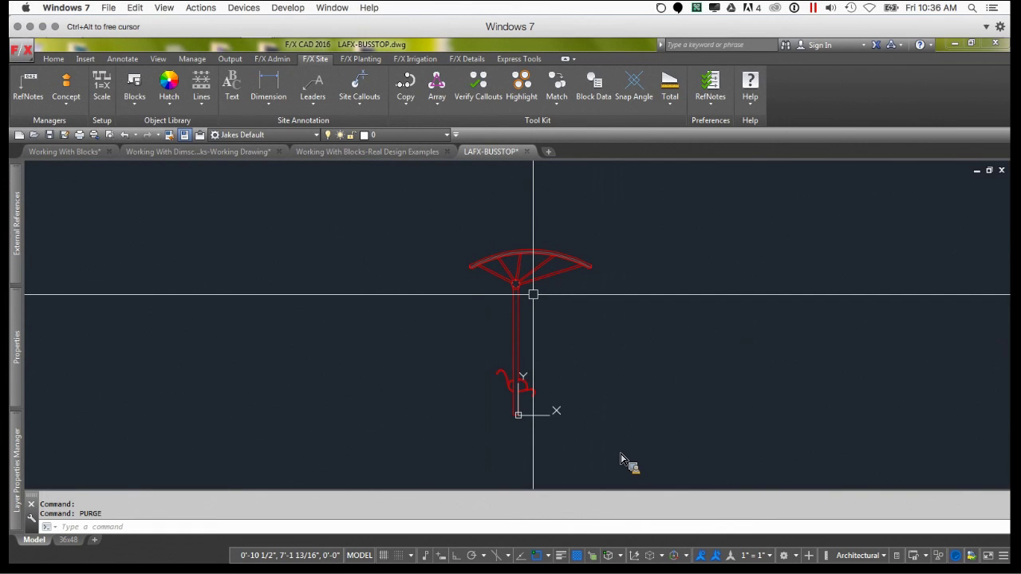
Close the bus stop block file without saving changes and switch to the Working With Blocks drawing
click(526, 152)
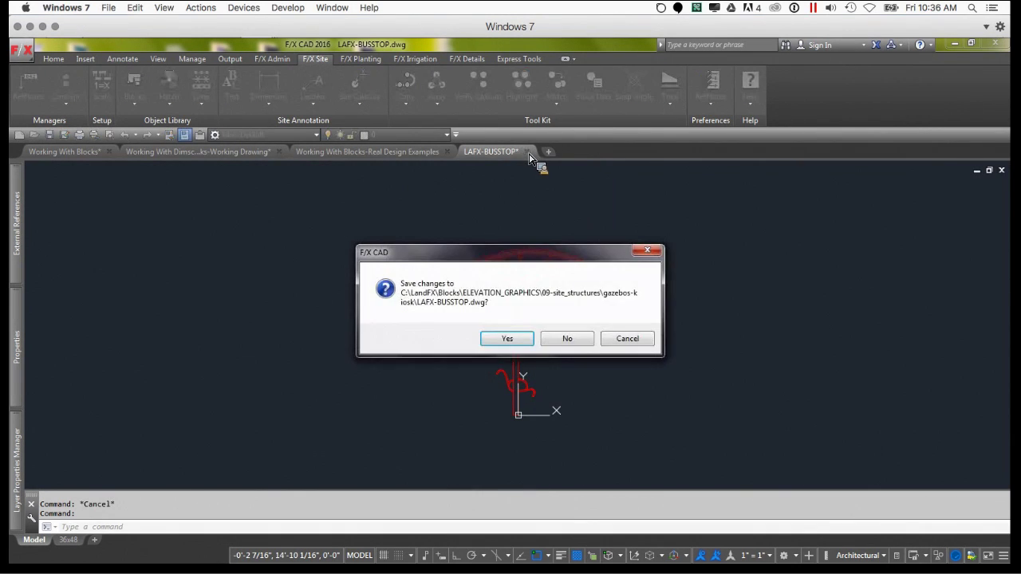
click(563, 340)
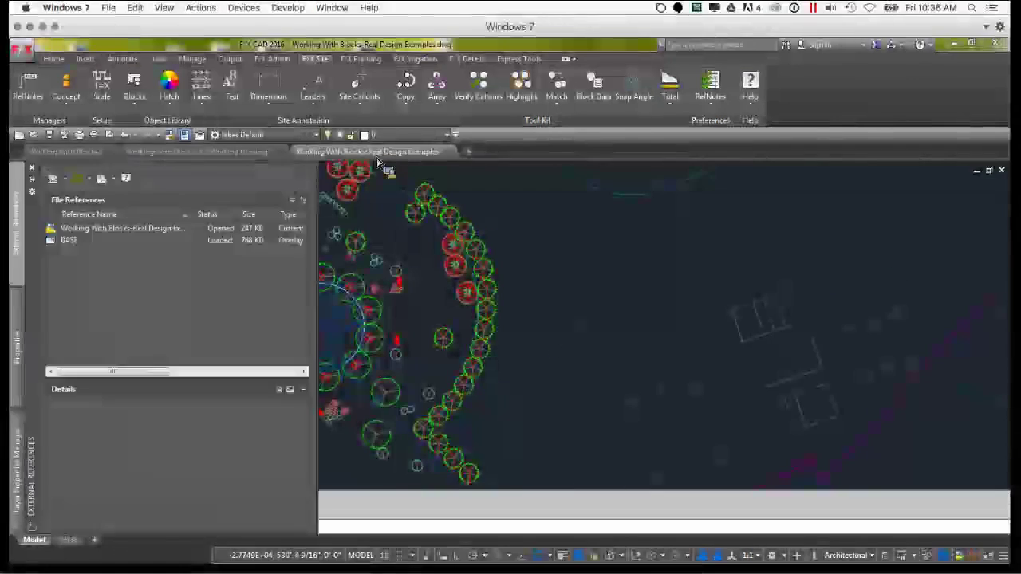
click(62, 153)
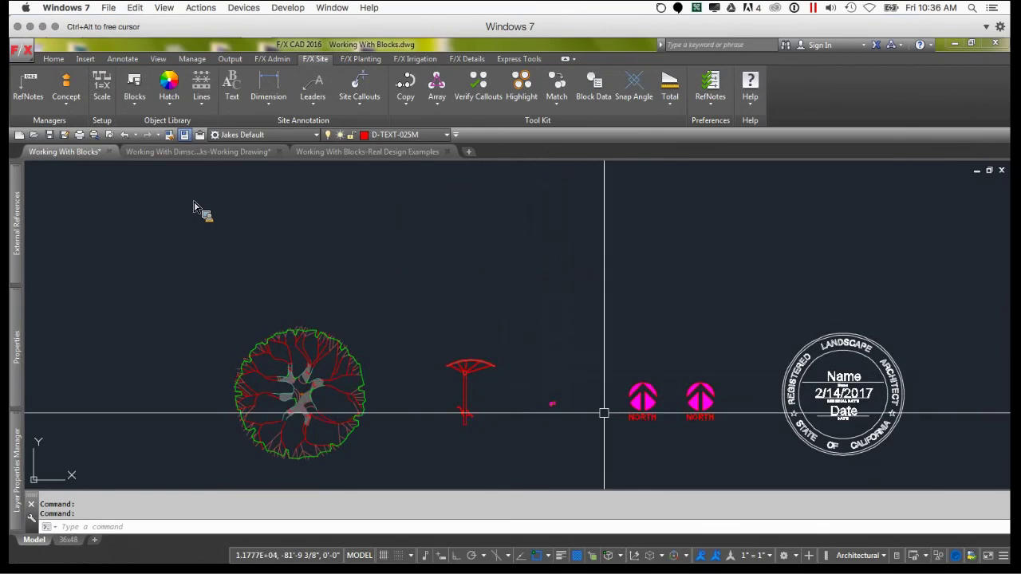
Select the first north arrow block beside the bus stop to check its layer
scroll(643, 403, up, 4)
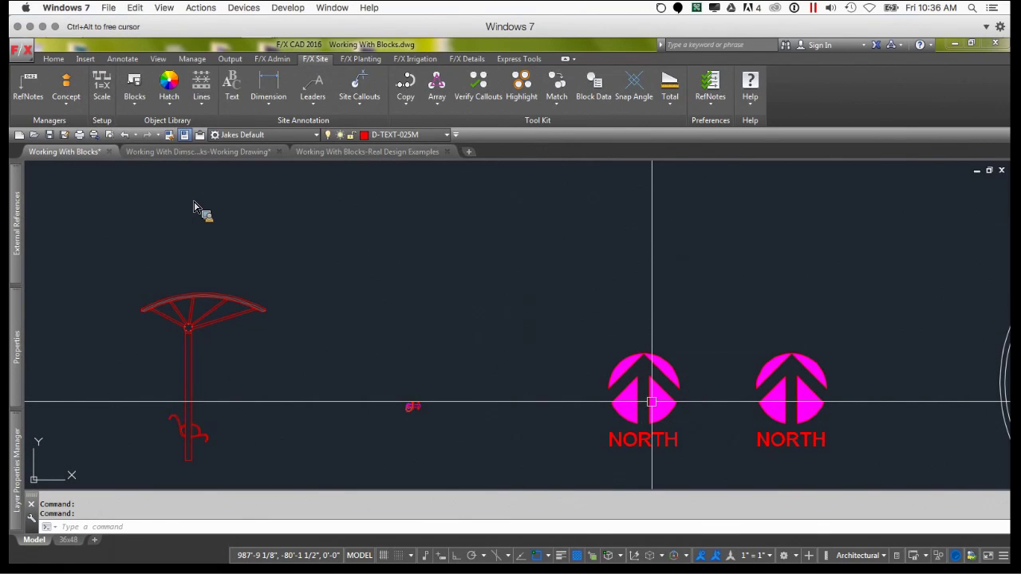
click(652, 402)
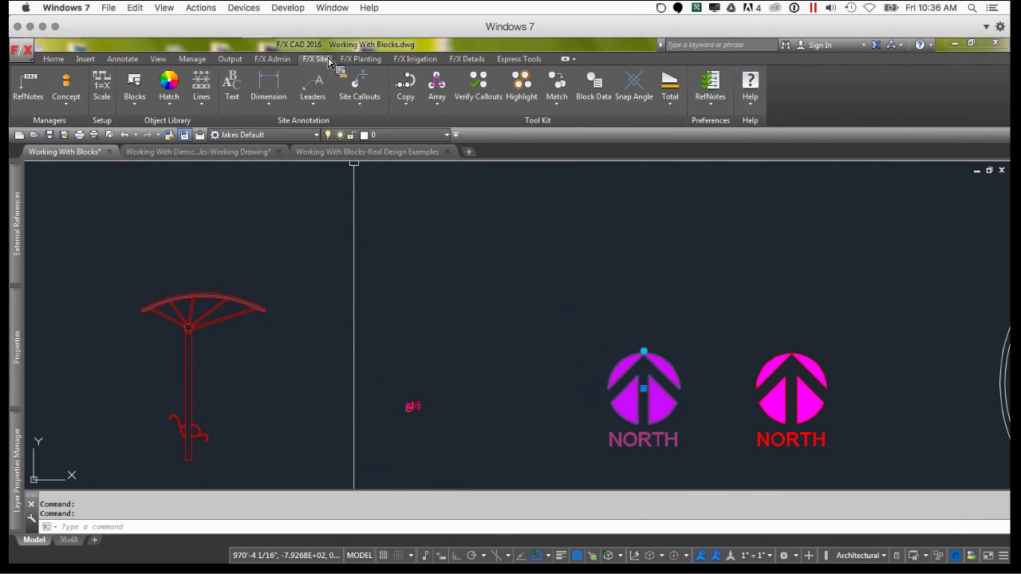
mouse_move(335, 50)
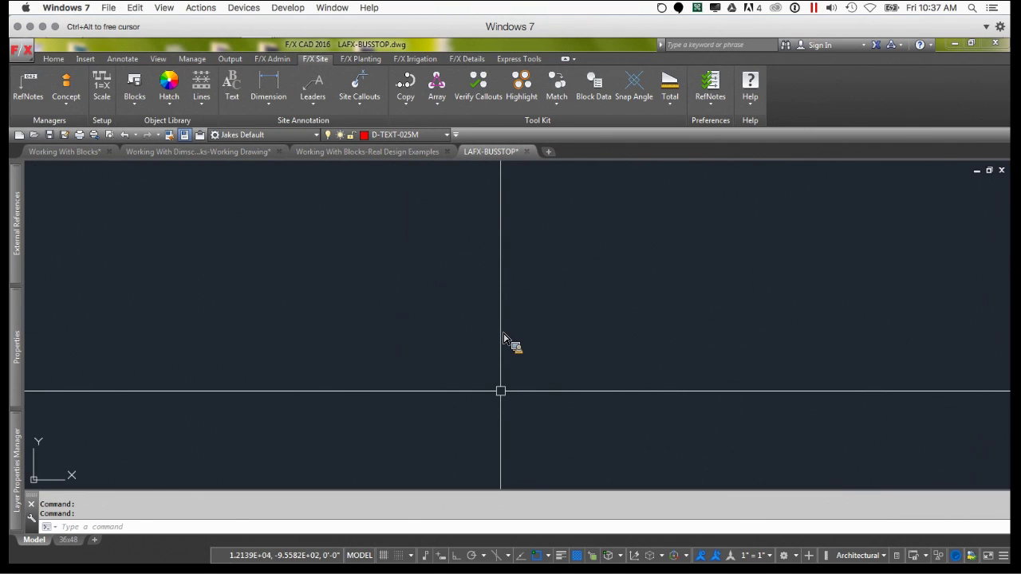
Fit the bus stop structure in view in its reopened block file, and keep the layer list open beside it
key(Return)
text(e)
key(Return)
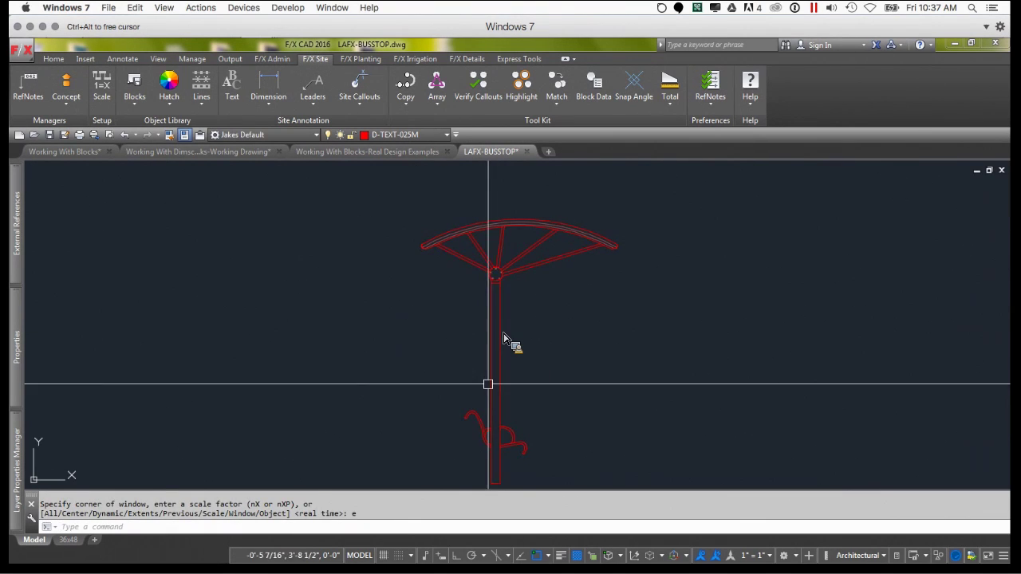
mouse_move(17, 470)
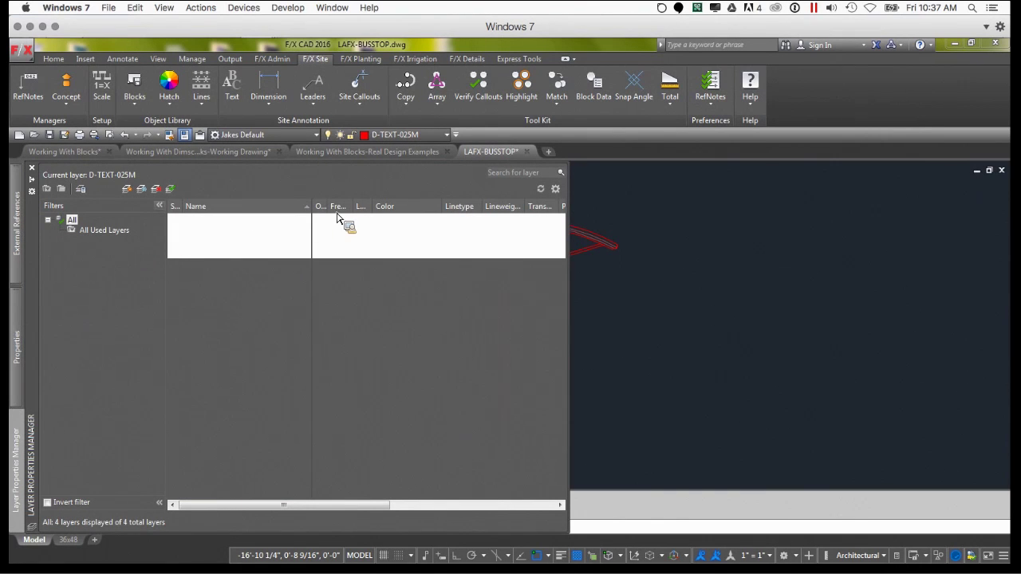
click(32, 179)
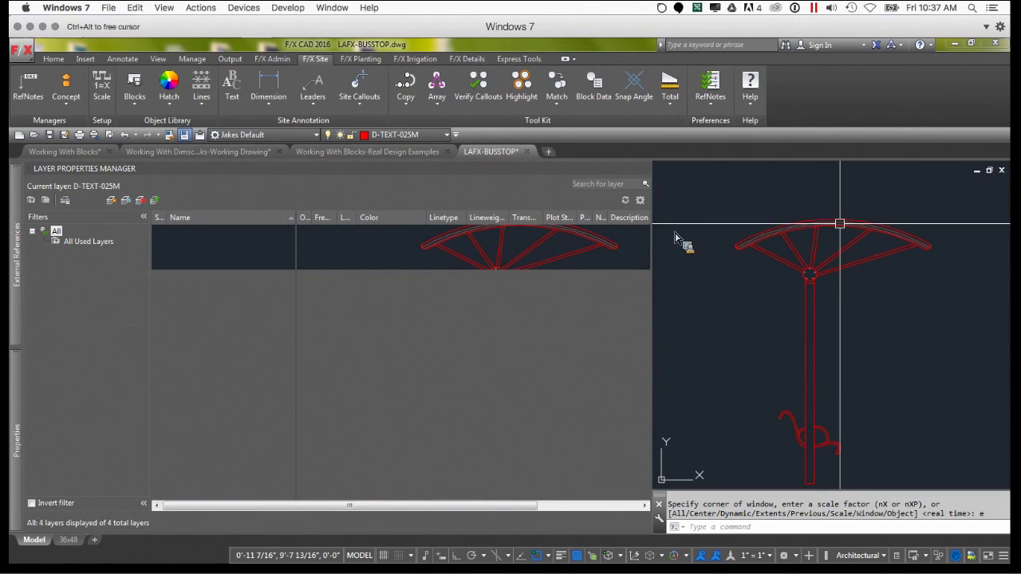
scroll(752, 284, down, 2)
scroll(752, 284, up, 2)
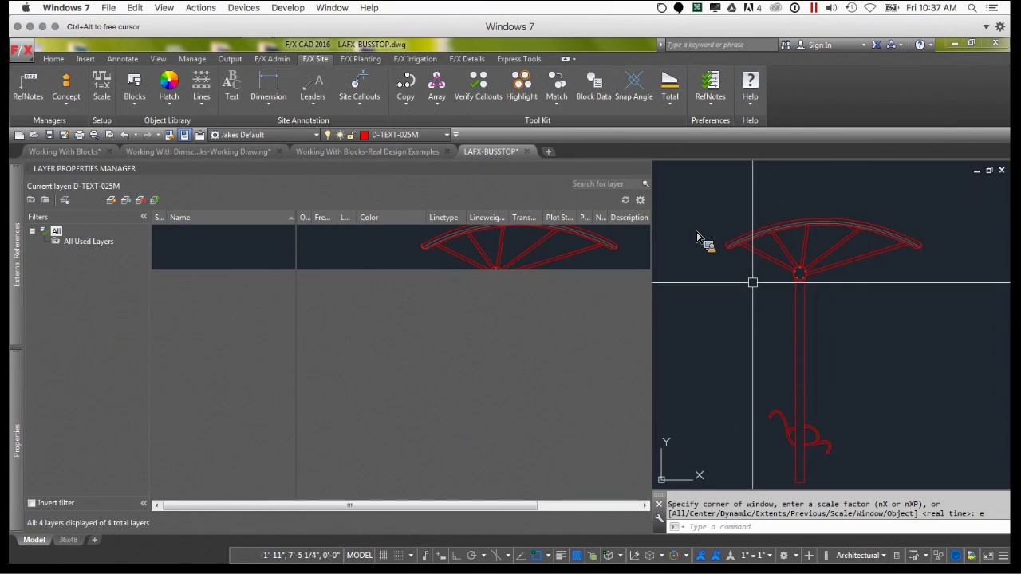
Regenerate the whole drawing and try to select a layer in the blank layer list
text(rea)
key(Return)
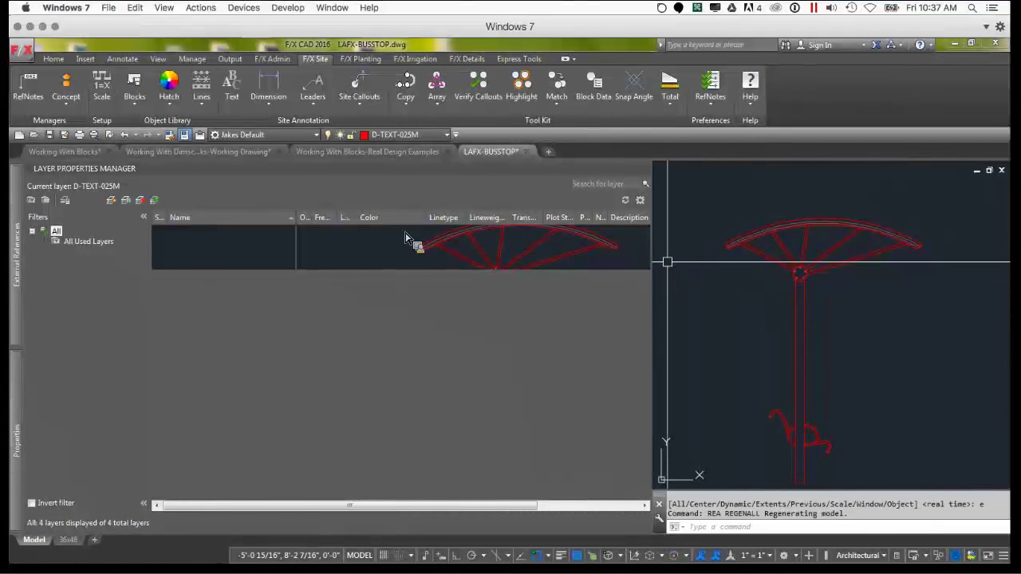
click(181, 253)
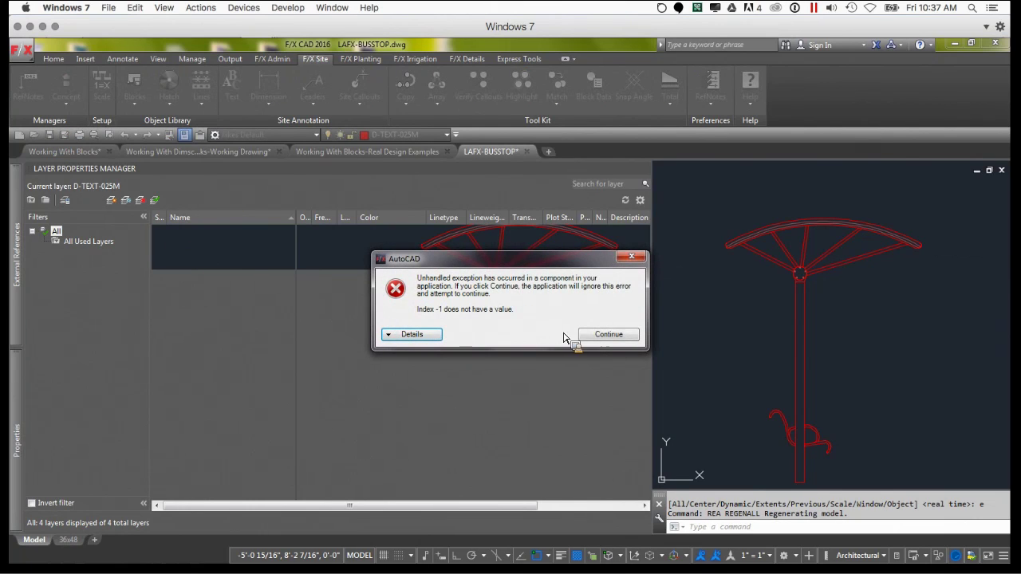
click(602, 335)
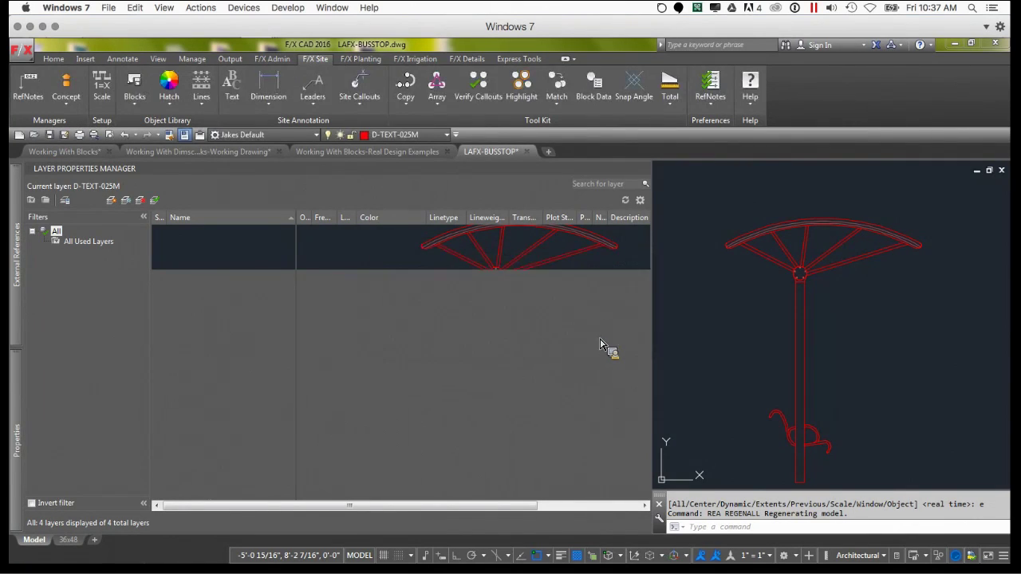
click(756, 322)
key(Escape)
key(Escape)
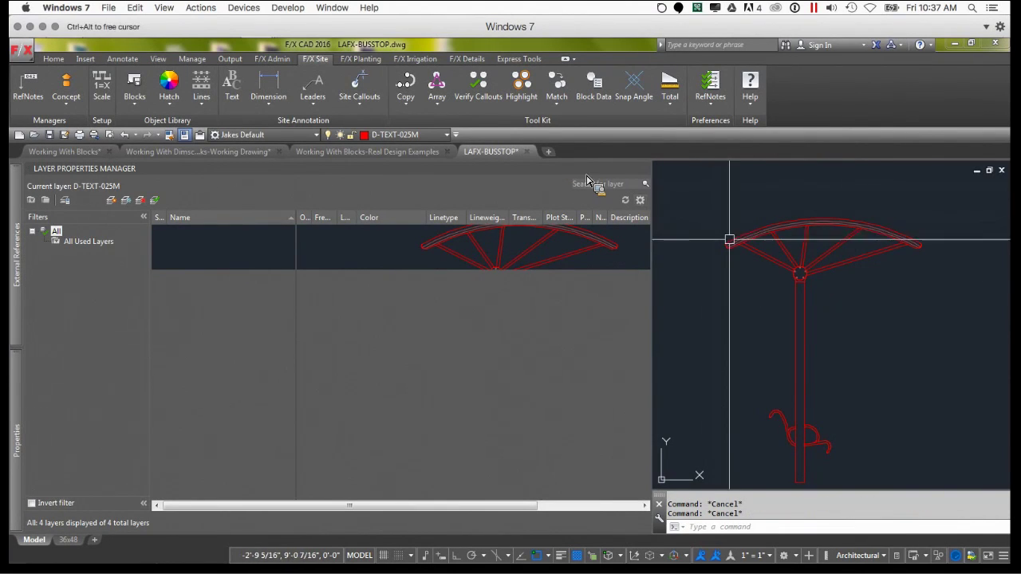
Browse the Pavilions and Gazebos categories of Site Structures in the Plan Graphics library, and leave without placing a block
middle_drag(722, 245, 741, 239)
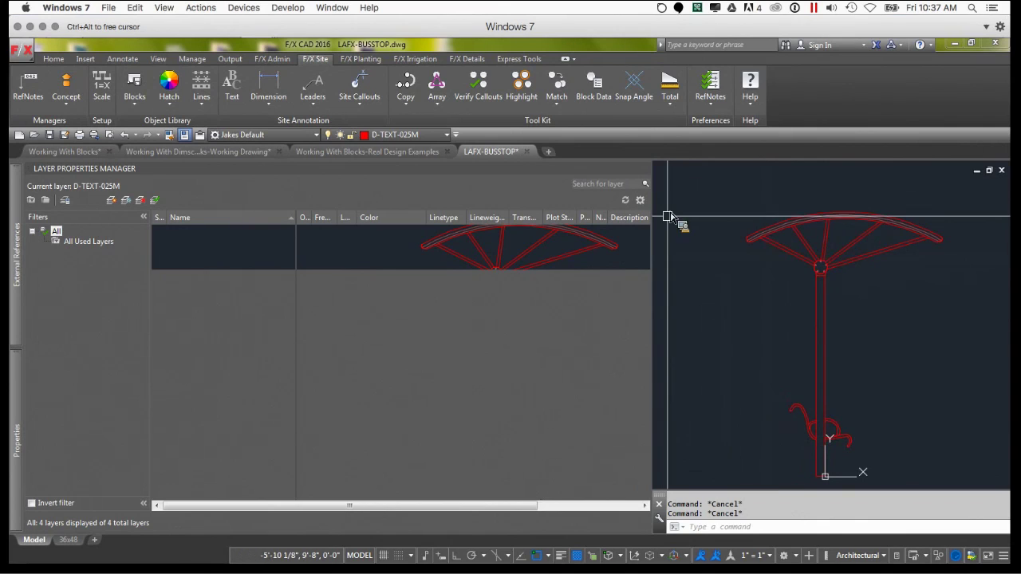
click(134, 84)
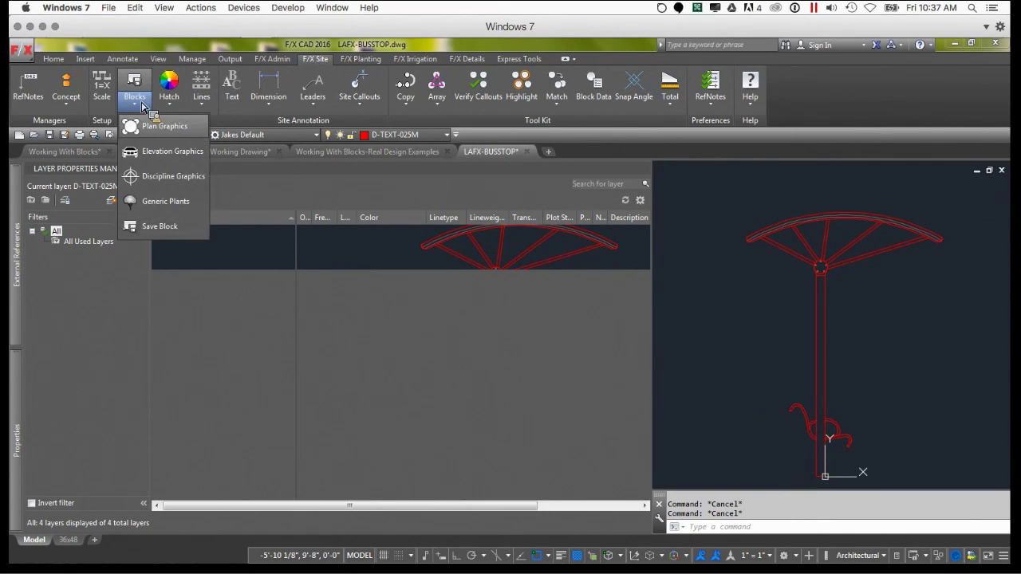
click(146, 137)
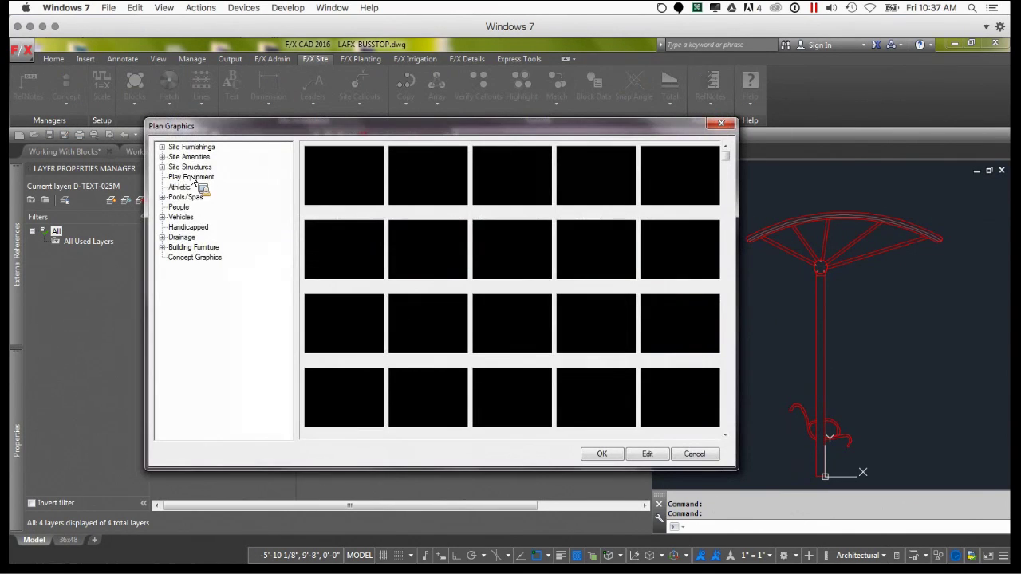
drag(173, 217, 164, 160)
click(163, 158)
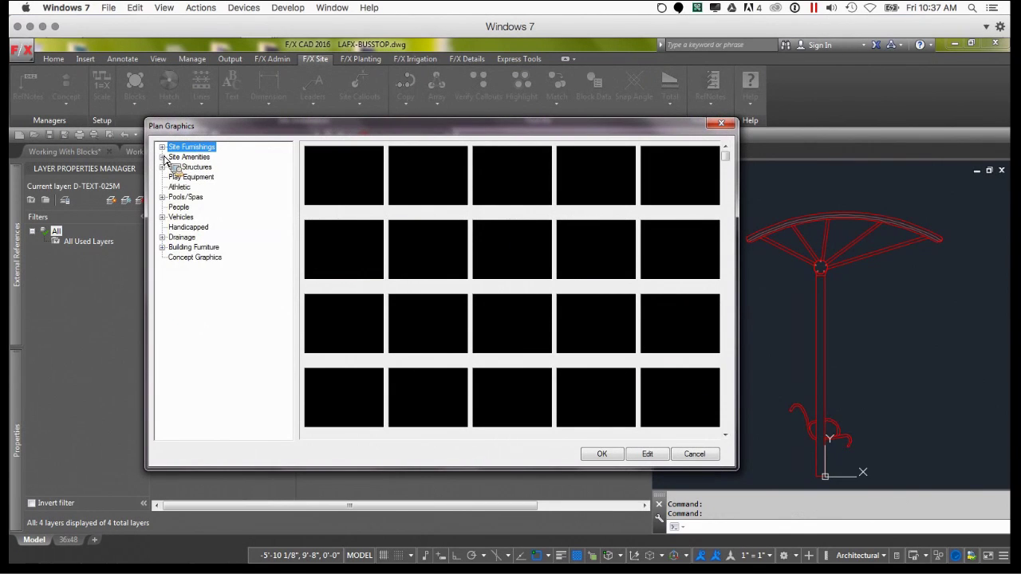
click(163, 167)
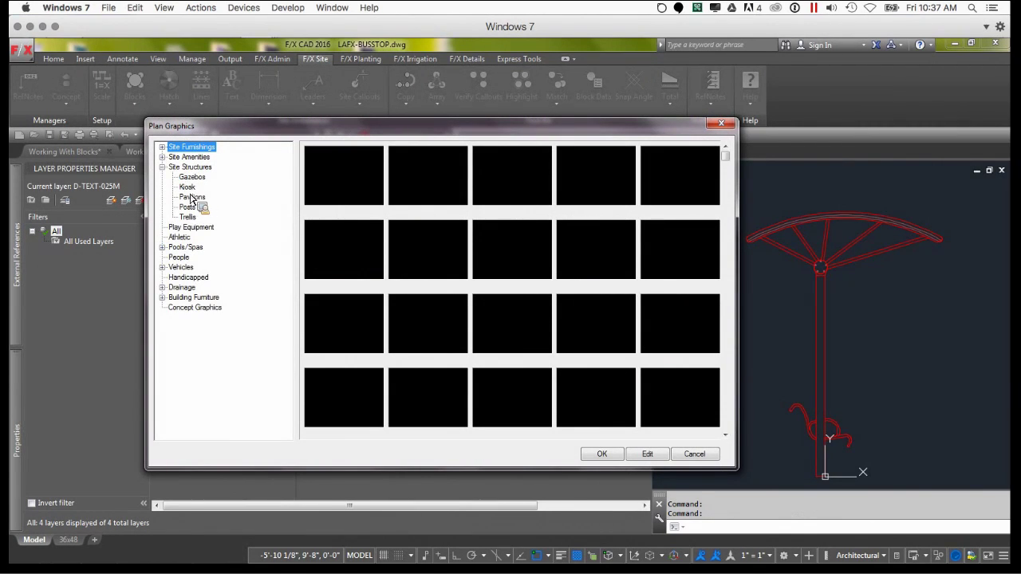
click(191, 198)
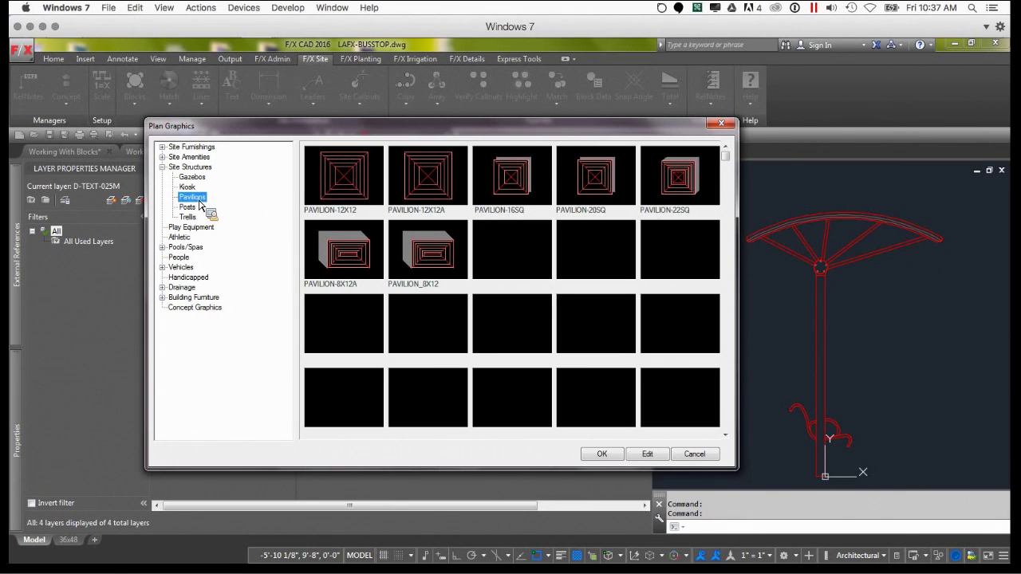
click(191, 177)
key(Return)
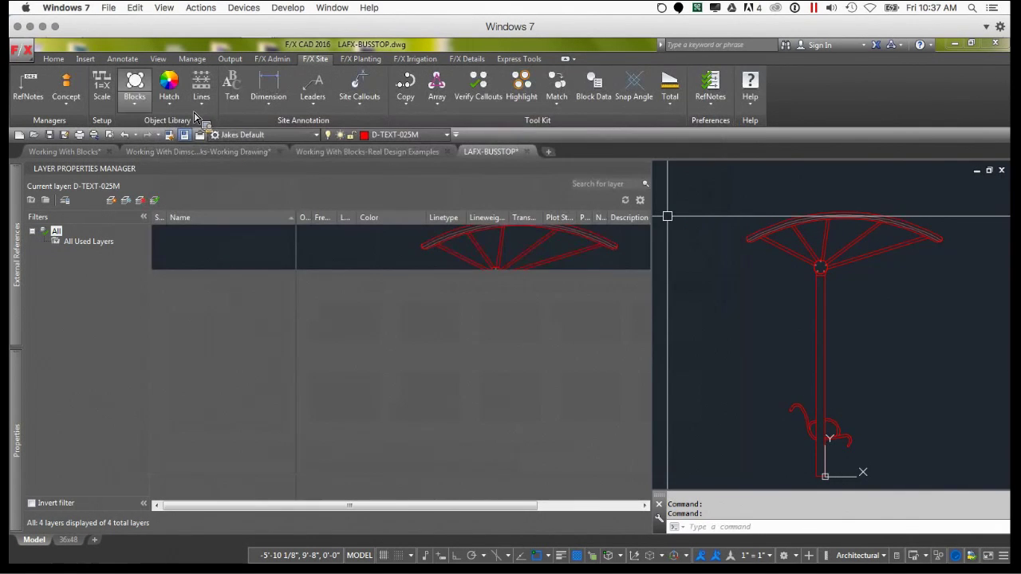
Inspect the BUSSTOP thumbnail under Site Structures, Gazebos/Kiosk in the Elevation Graphics library, and leave the library
click(135, 102)
click(164, 150)
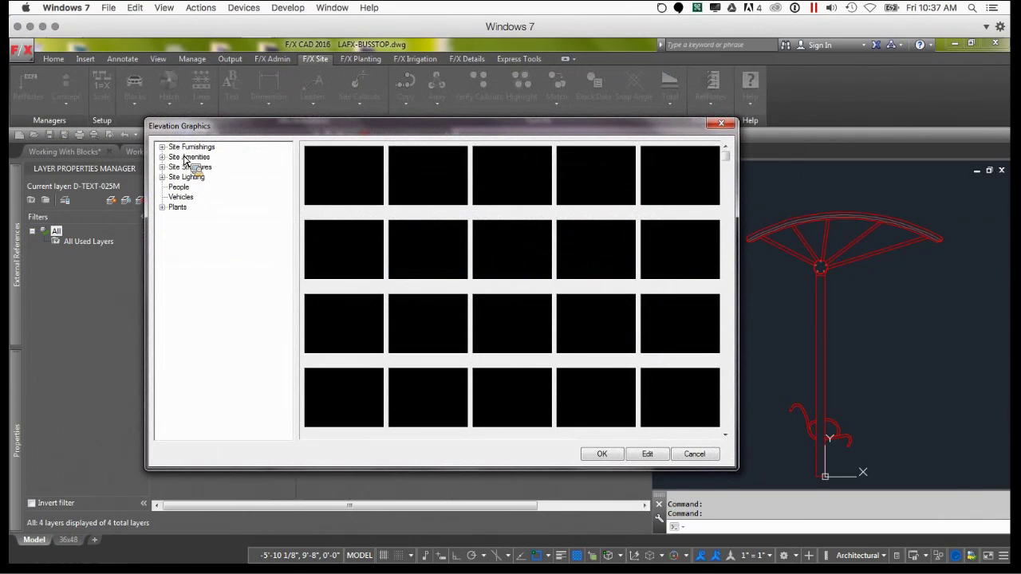
double_click(185, 168)
click(199, 186)
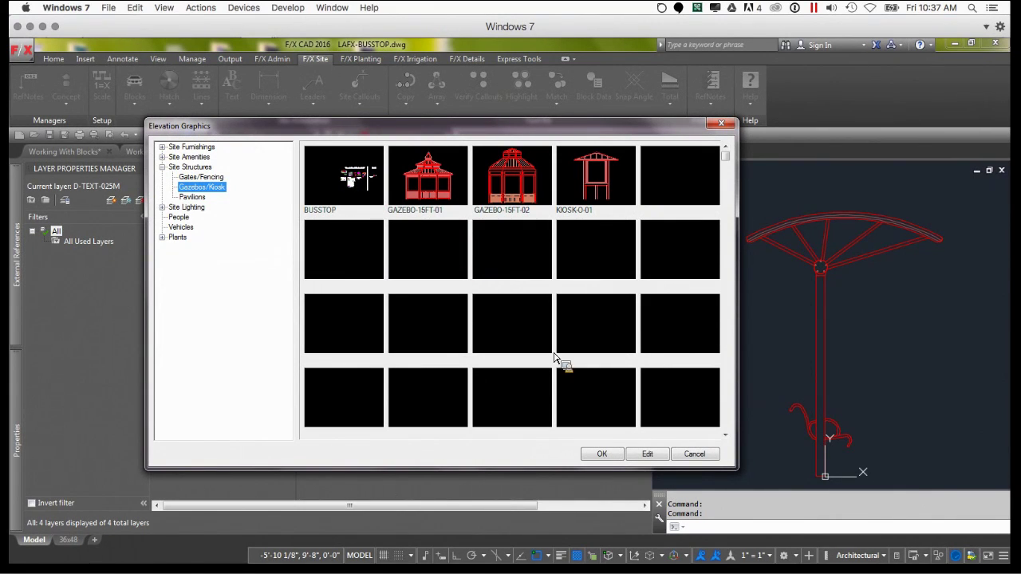
click(647, 454)
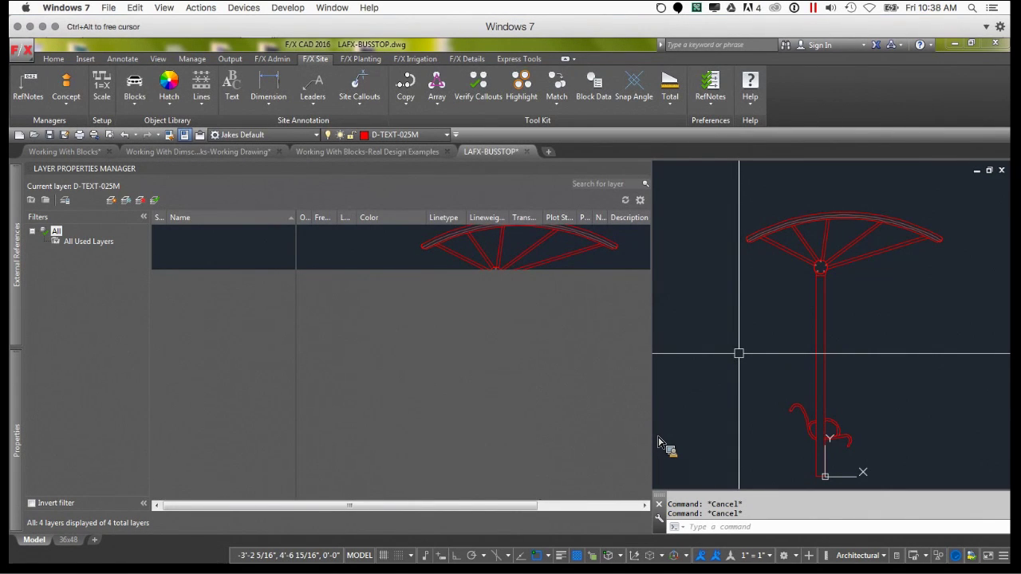
Make a slide of the current view as LAFX-BUSSTOP in the gazebos-kiosk folder, replacing the existing slide file
text(msli)
key(Return)
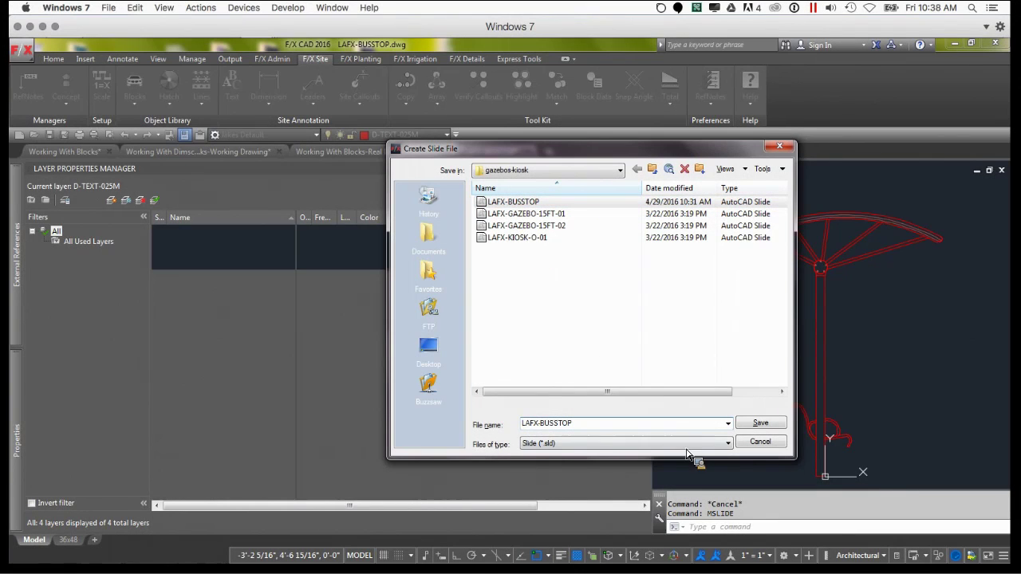
click(761, 424)
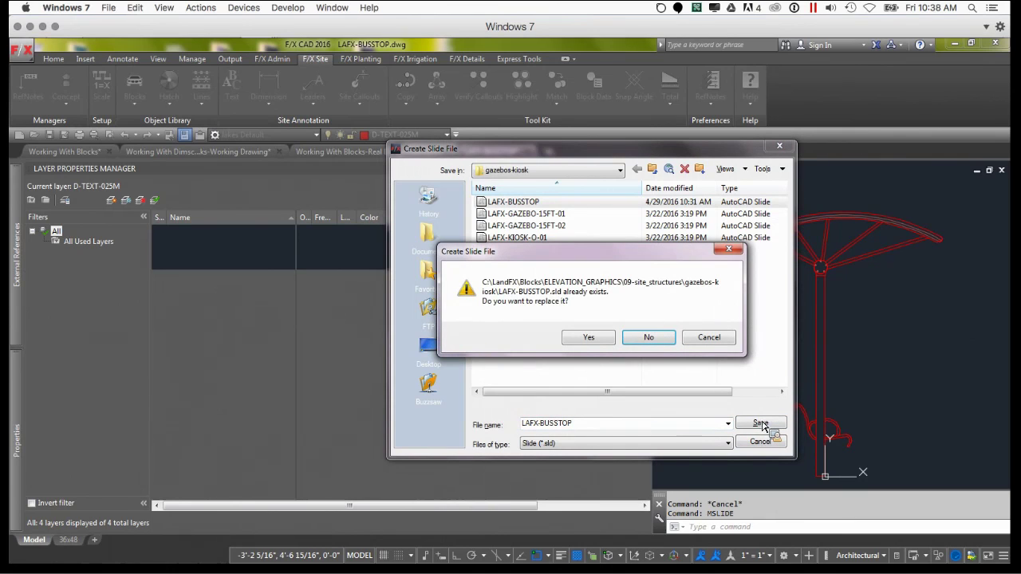
click(587, 339)
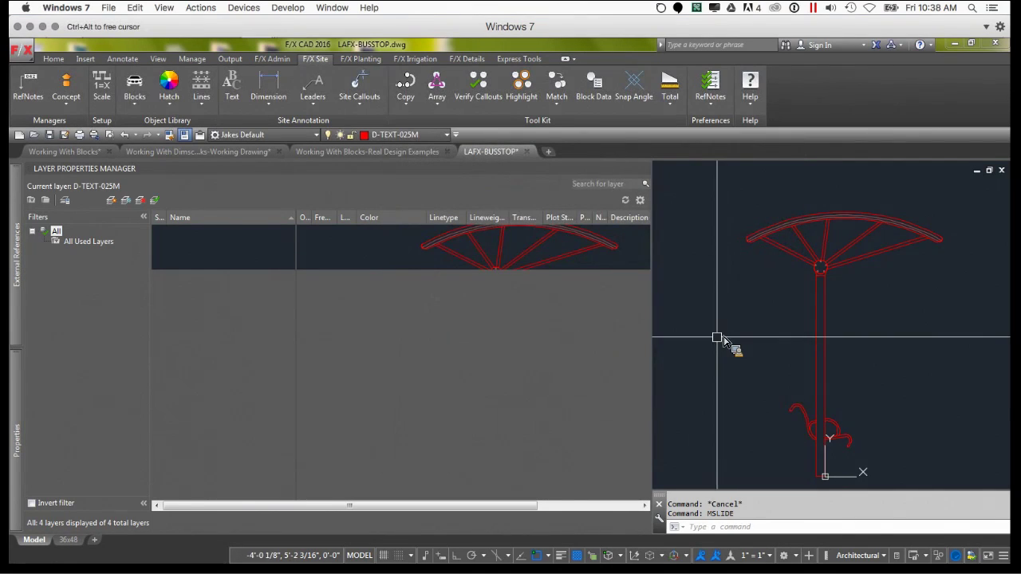
Check the remade BUSSTOP thumbnail under Site Structures, Gazebos/Kiosk in the Elevation Graphics library, and leave without placing a block
click(134, 84)
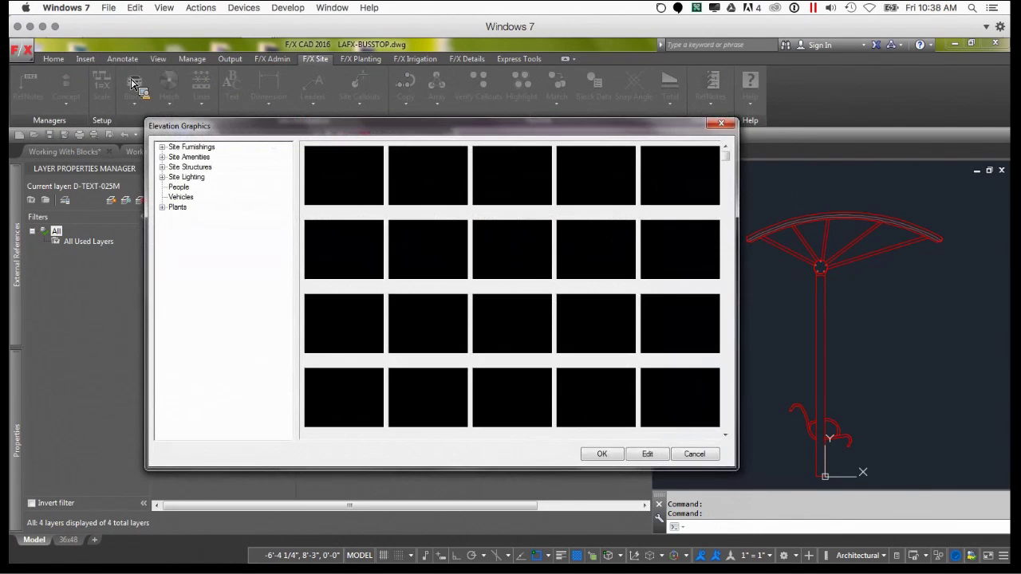
double_click(188, 168)
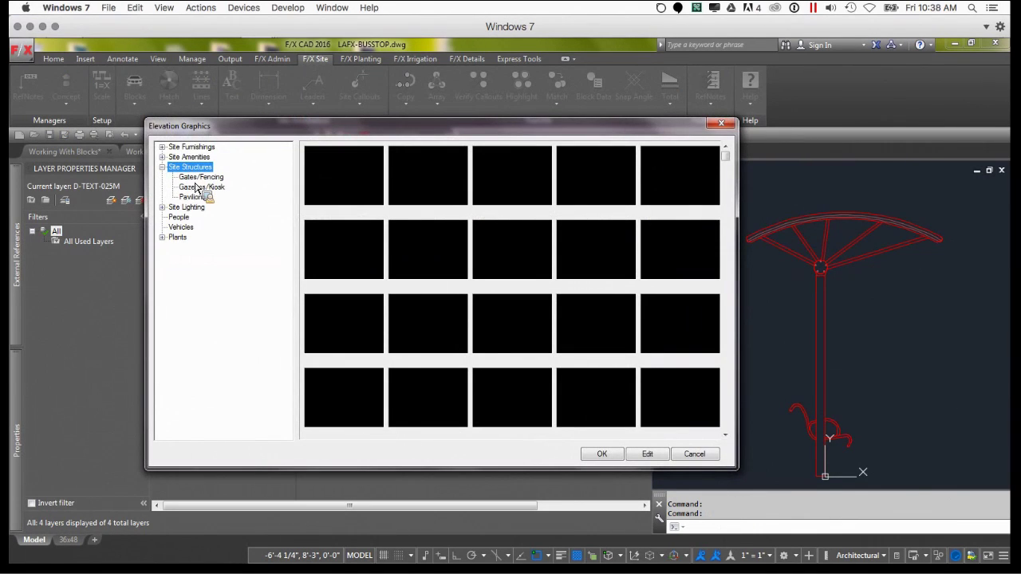
click(200, 187)
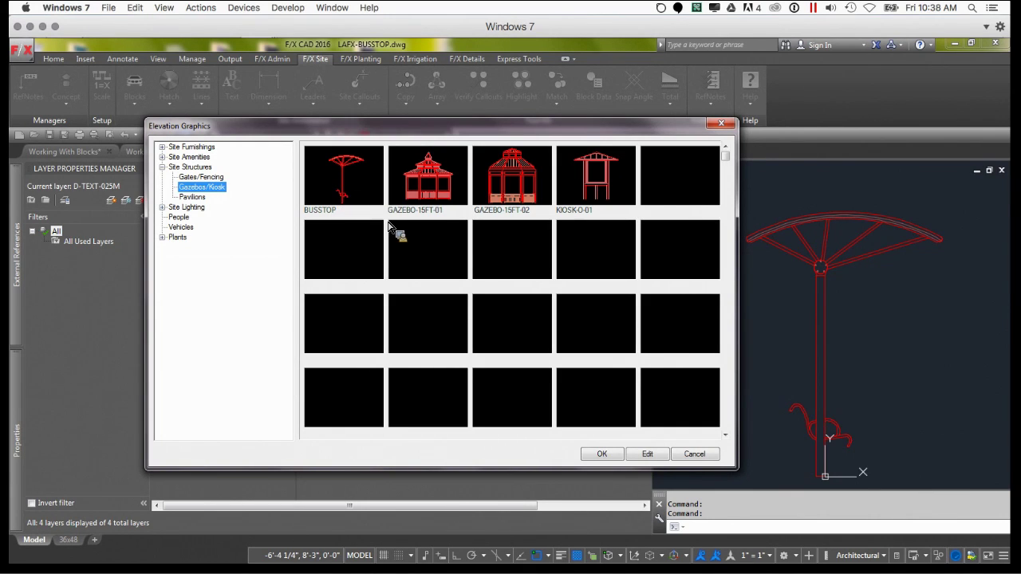
click(702, 456)
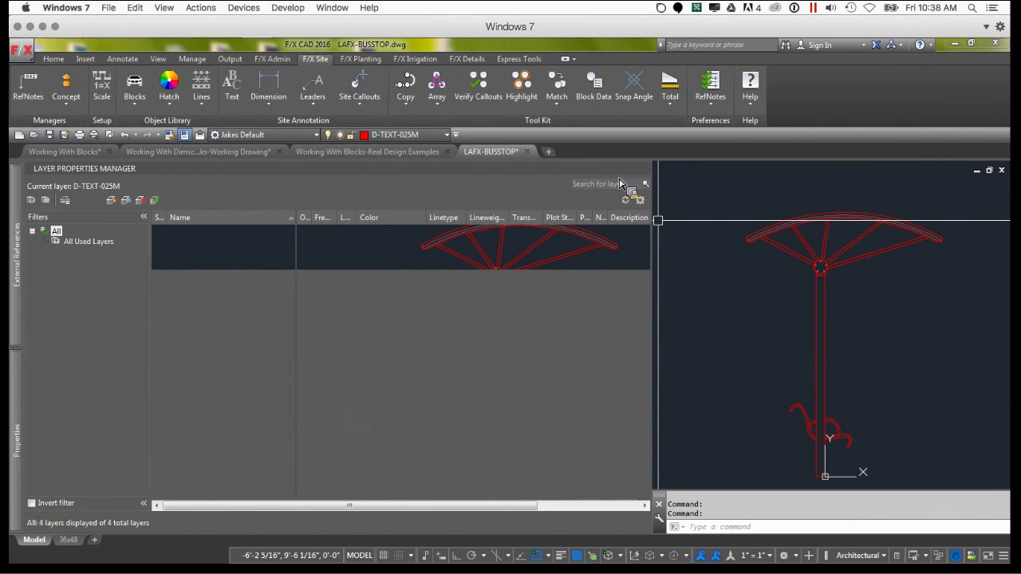
Close the layer list and the LAFX-BUSSTOP file without saving, and return to the north arrows in the Working With Blocks drawing
click(643, 170)
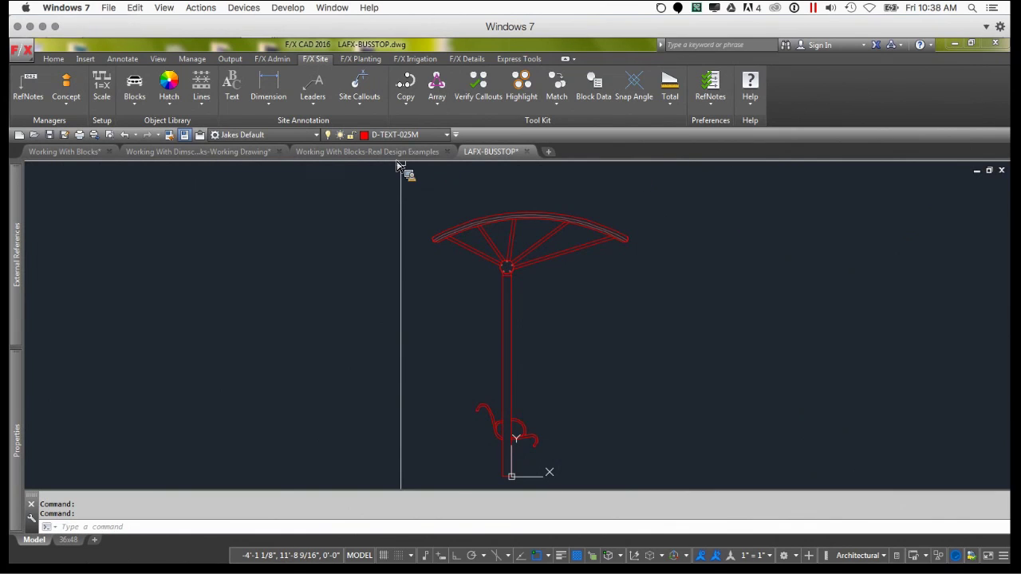
click(526, 152)
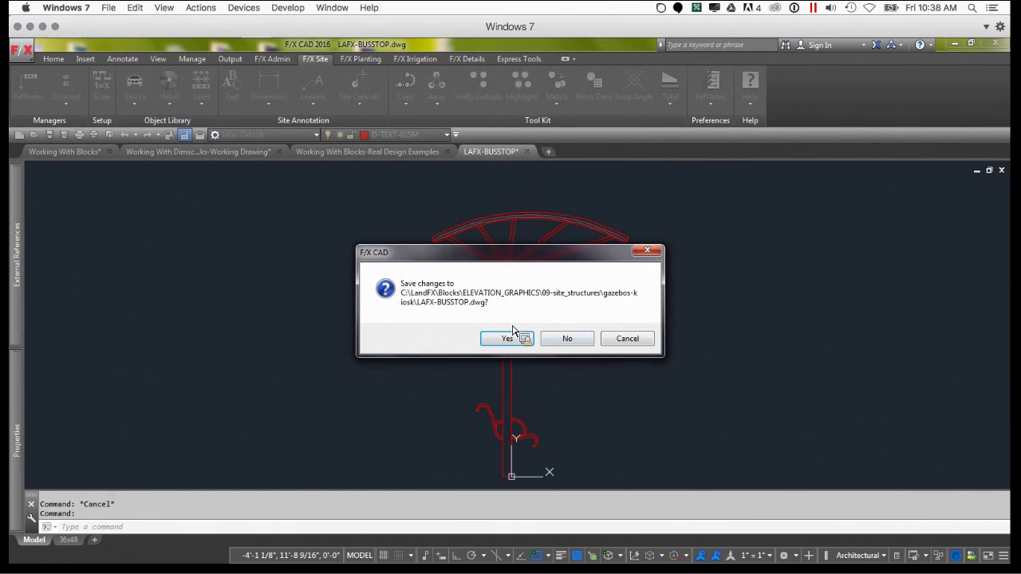
click(565, 343)
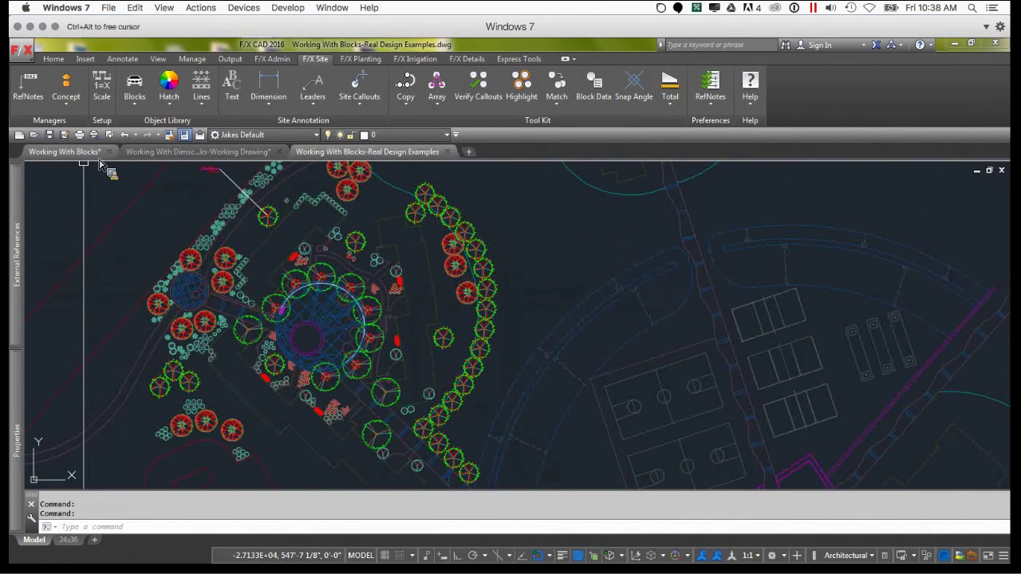
click(86, 156)
middle_click(247, 231)
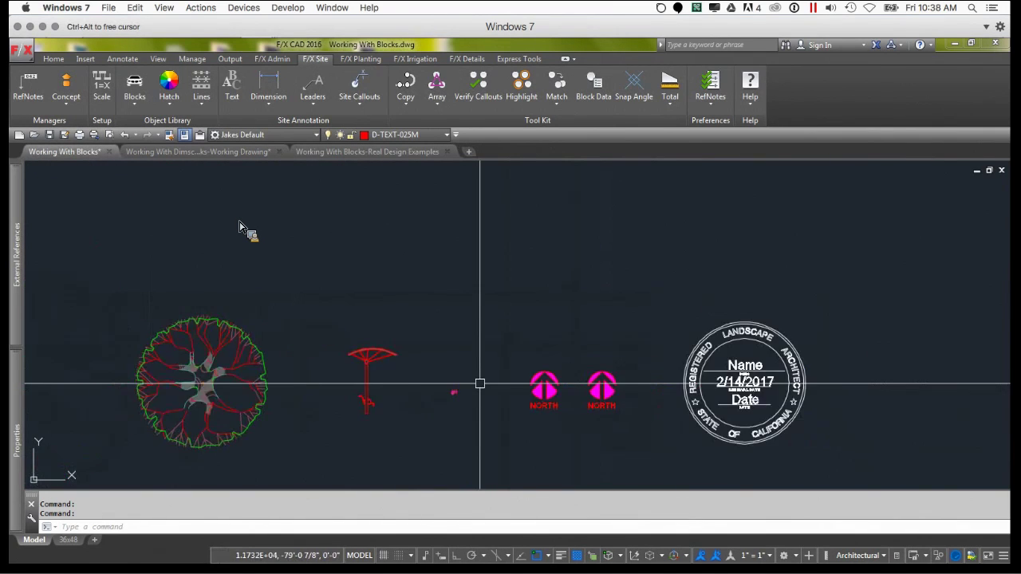
scroll(335, 348, up, 5)
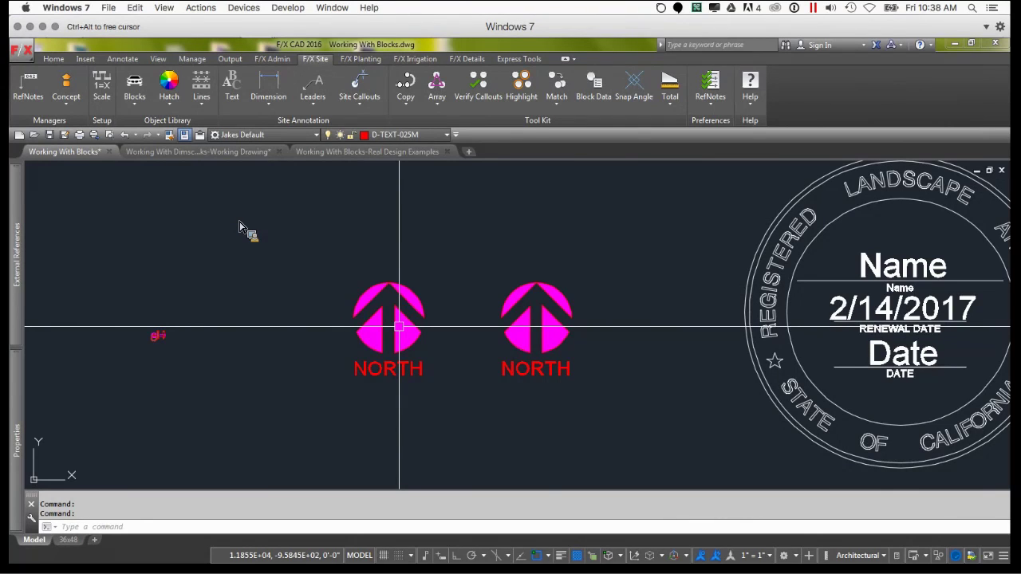
Select the north arrow nearer the bus stop and view the North/Scale category of the Discipline Graphics library without placing a block
click(399, 327)
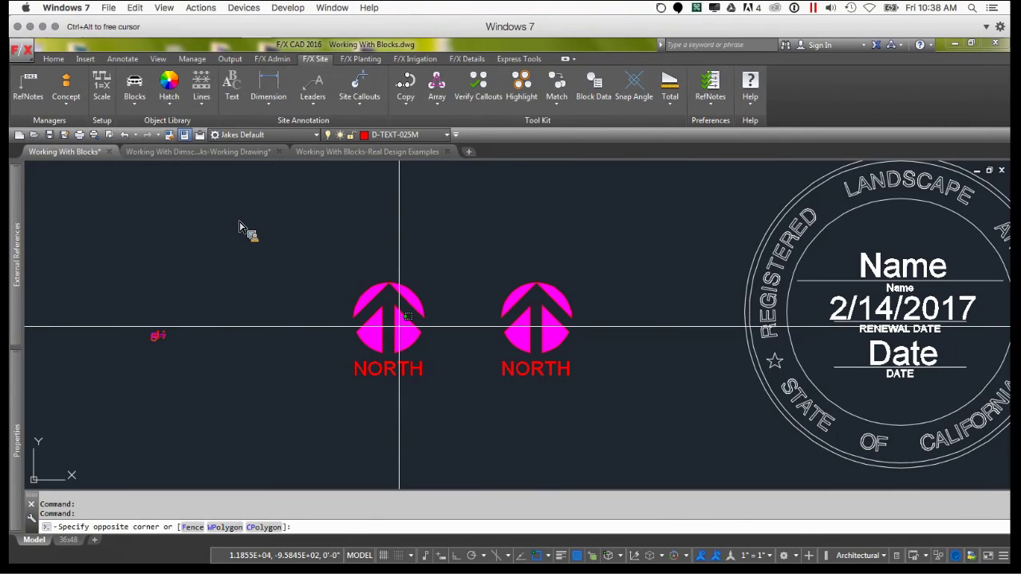
click(383, 310)
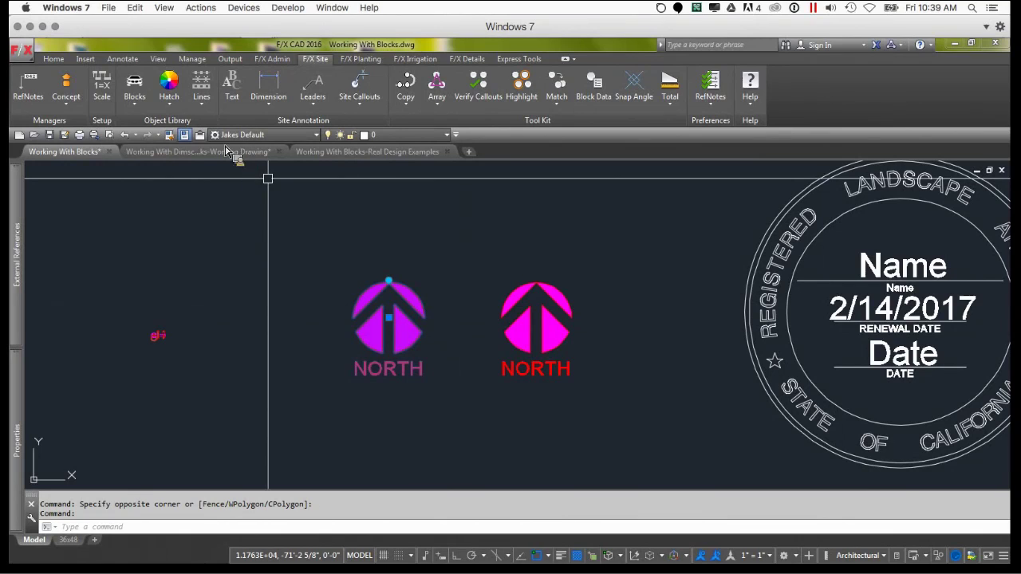
click(134, 102)
click(153, 182)
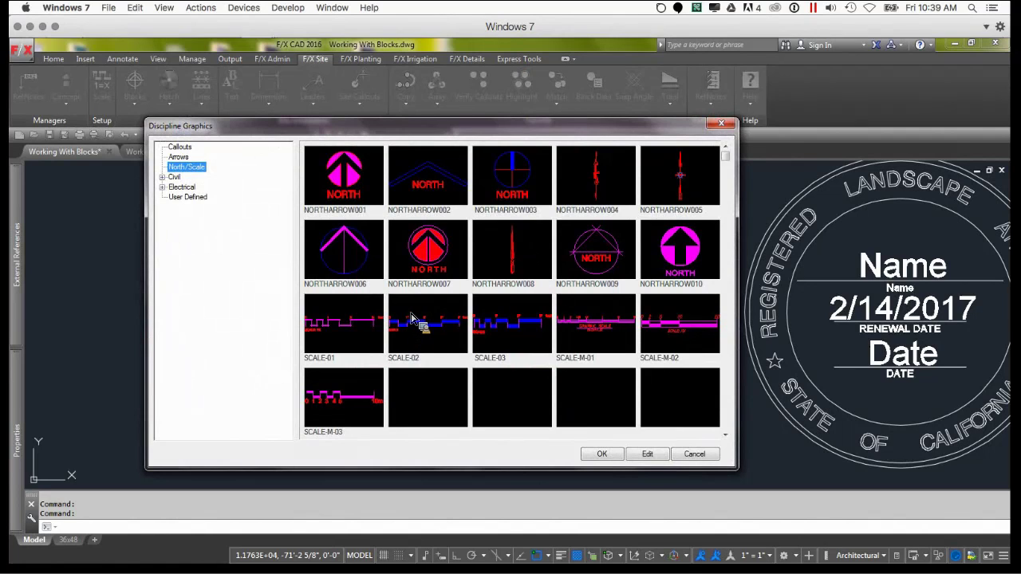
click(699, 456)
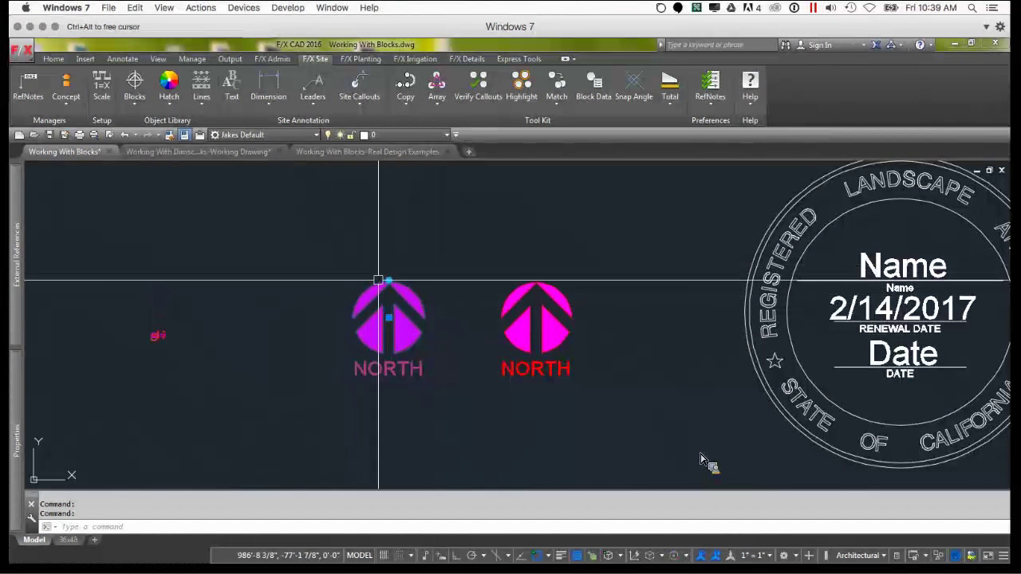
Rotate the selected north arrow with its rotation grip, first toward the upper left and finally toward the upper right, and deselect it
click(388, 281)
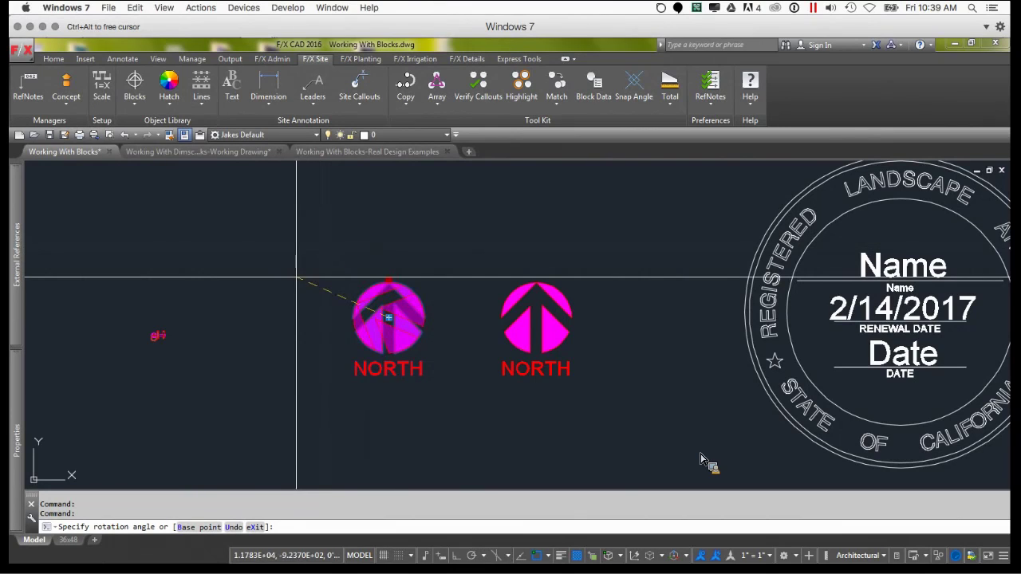
click(296, 247)
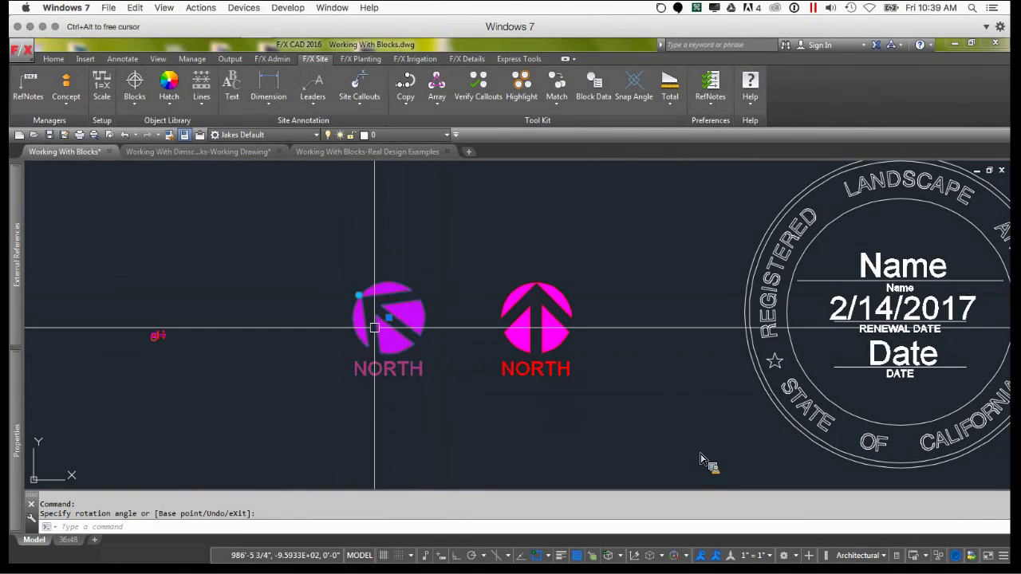
click(358, 294)
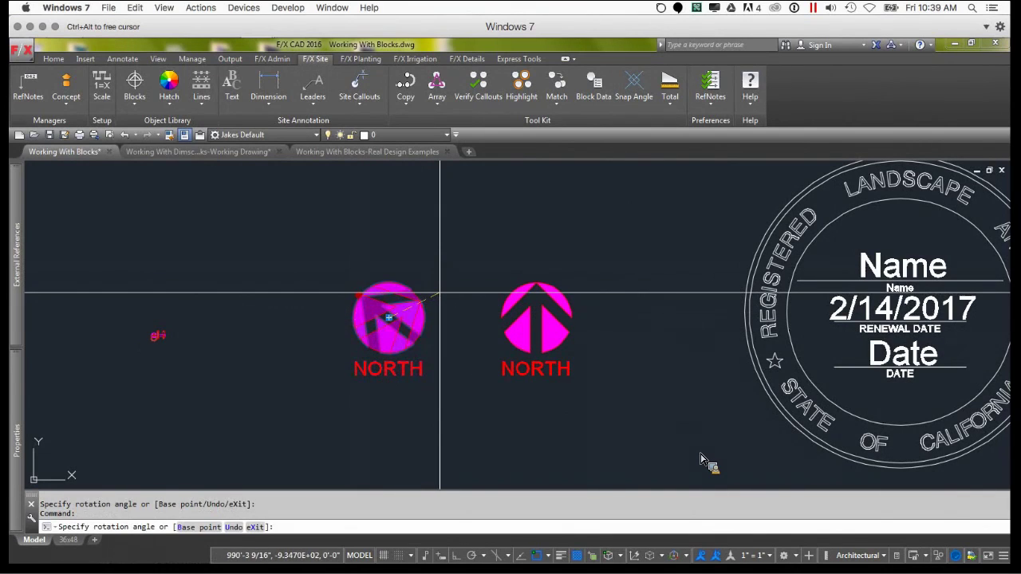
click(440, 288)
key(Escape)
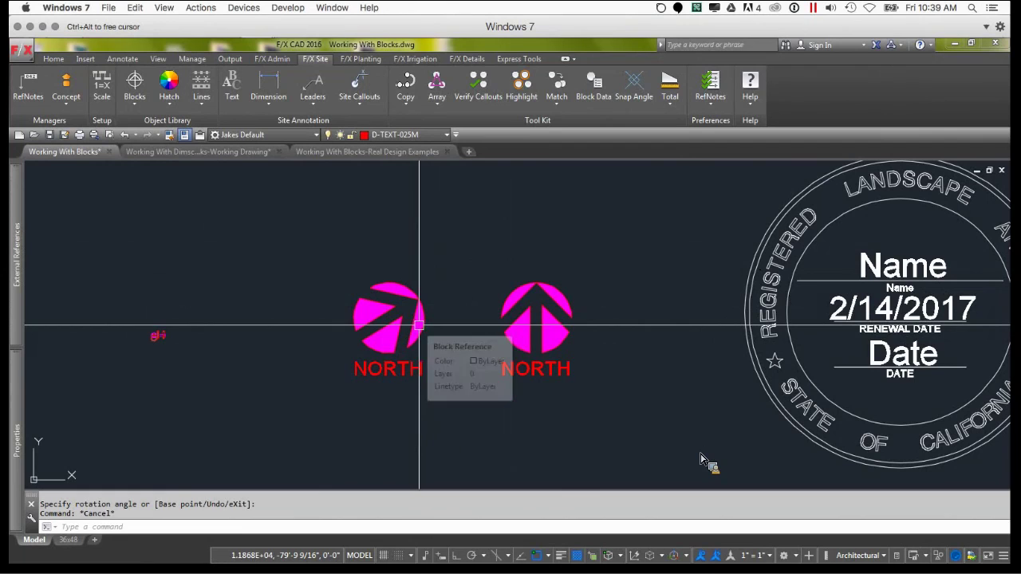
Compare the plain north arrow's solid hatch with the rotating north arrow block by selecting each, and leave both unselected
click(548, 342)
click(474, 292)
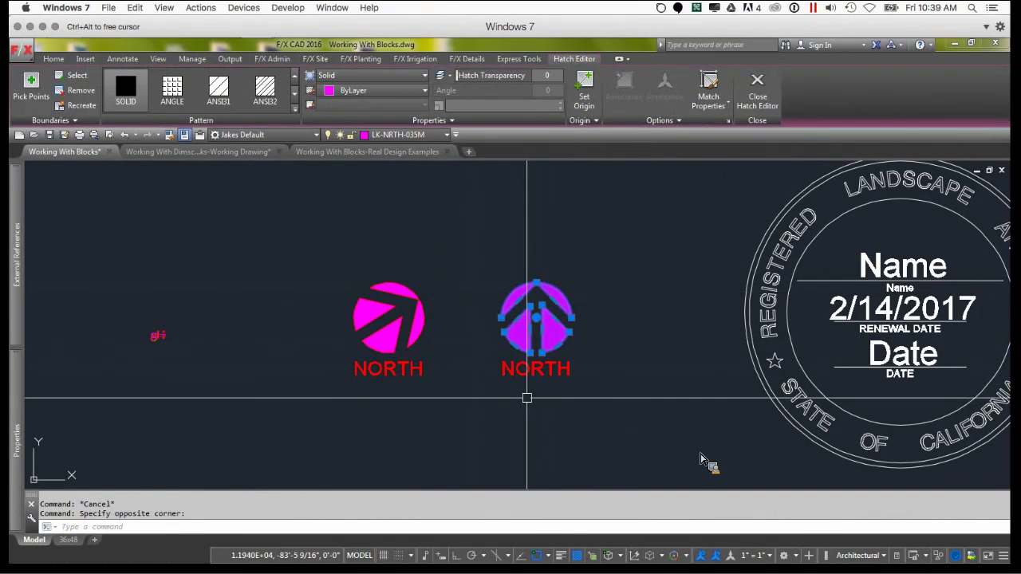
key(Escape)
scroll(527, 365, up, 2)
scroll(527, 364, down, 3)
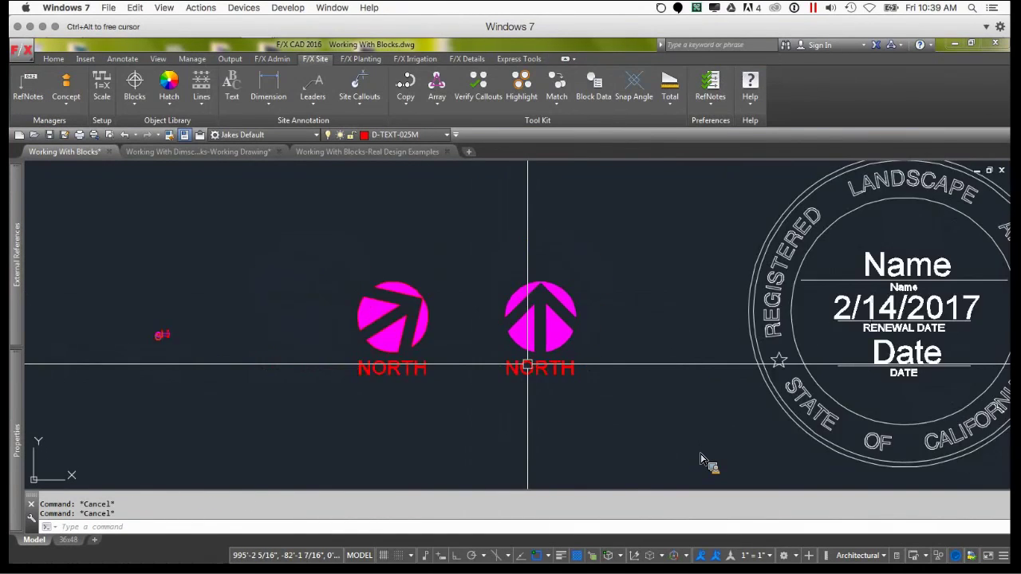
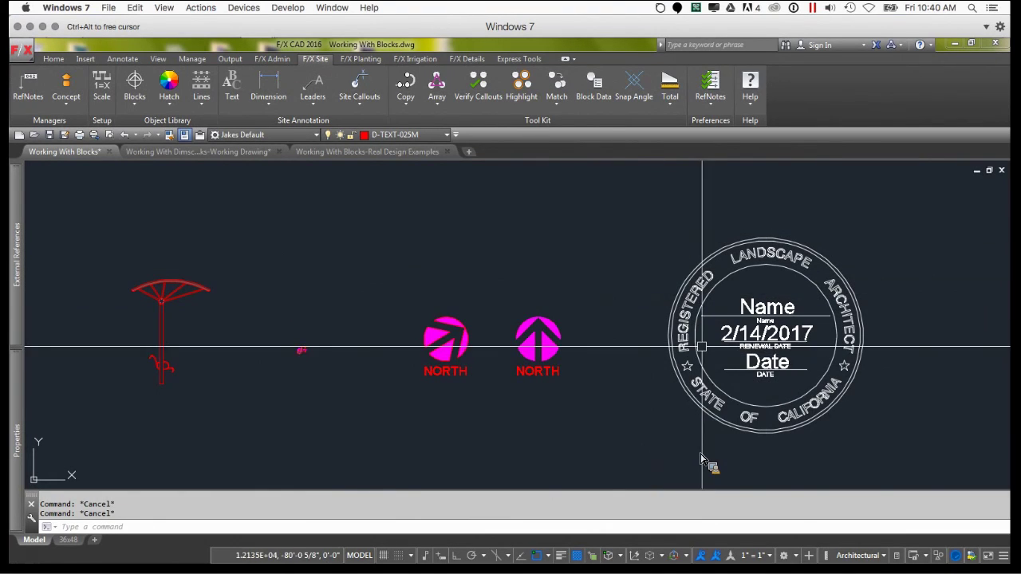
click(494, 304)
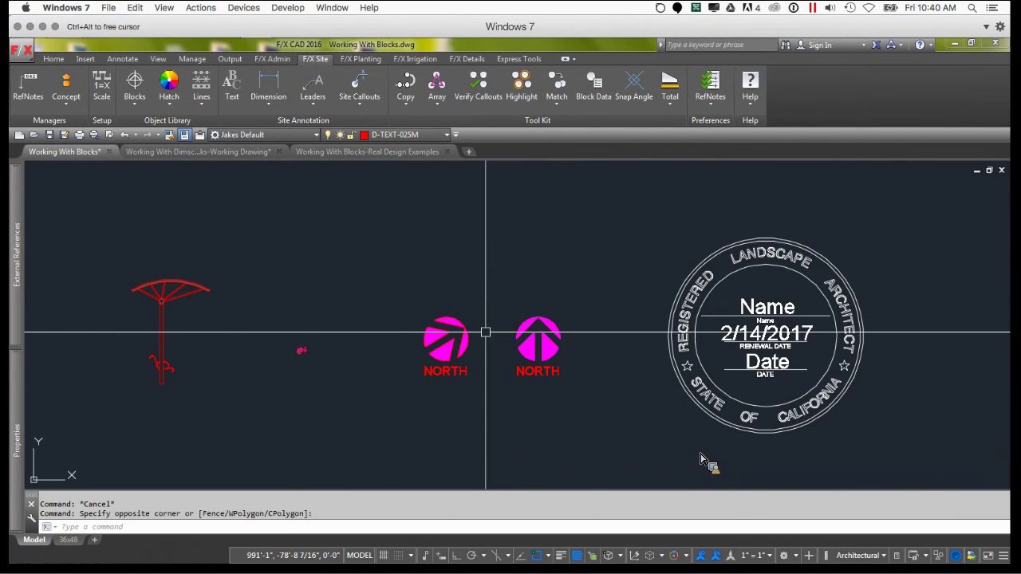
click(466, 324)
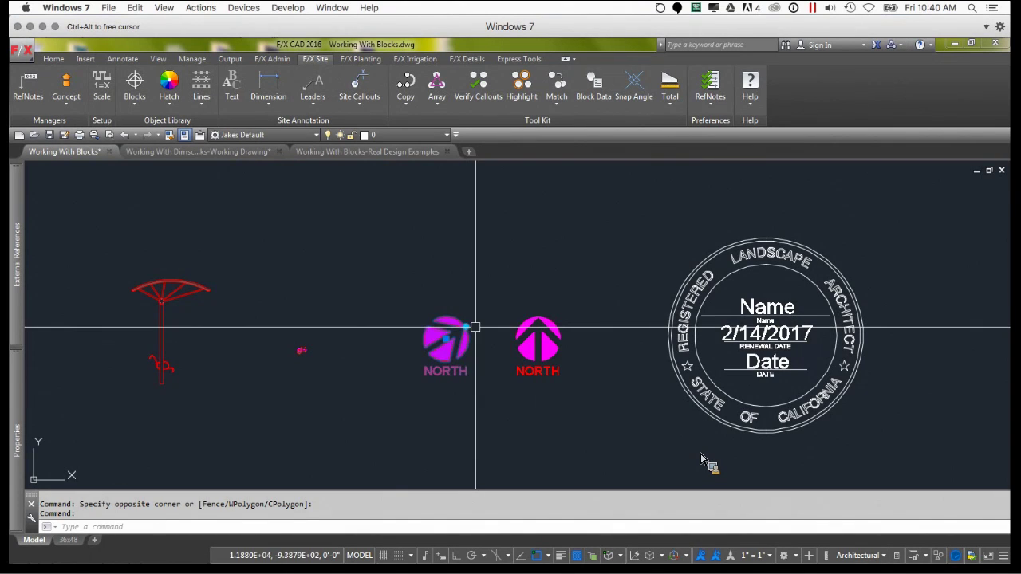
key(Escape)
key(Escape)
Define the plain north arrow and its text as block LAFX-NSCALE-ROTATE, based at the circle's center, and open it in the block editor
click(504, 308)
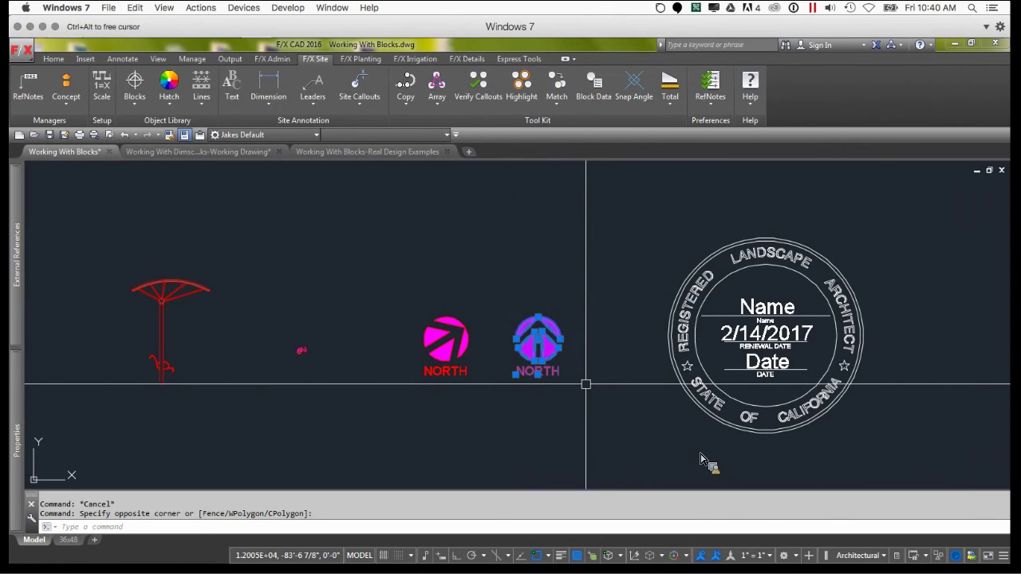
text(b)
key(Return)
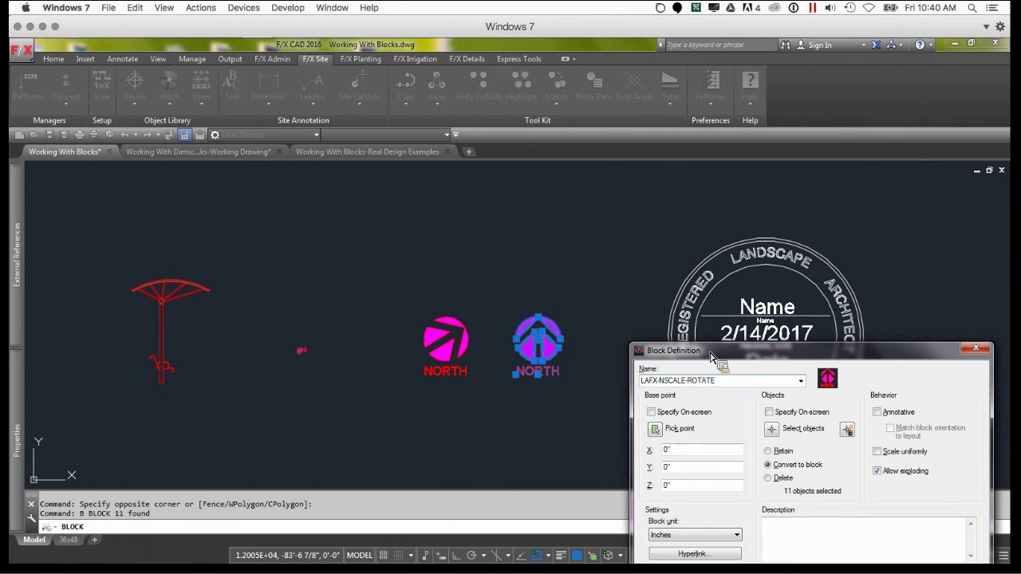
drag(711, 357, 689, 243)
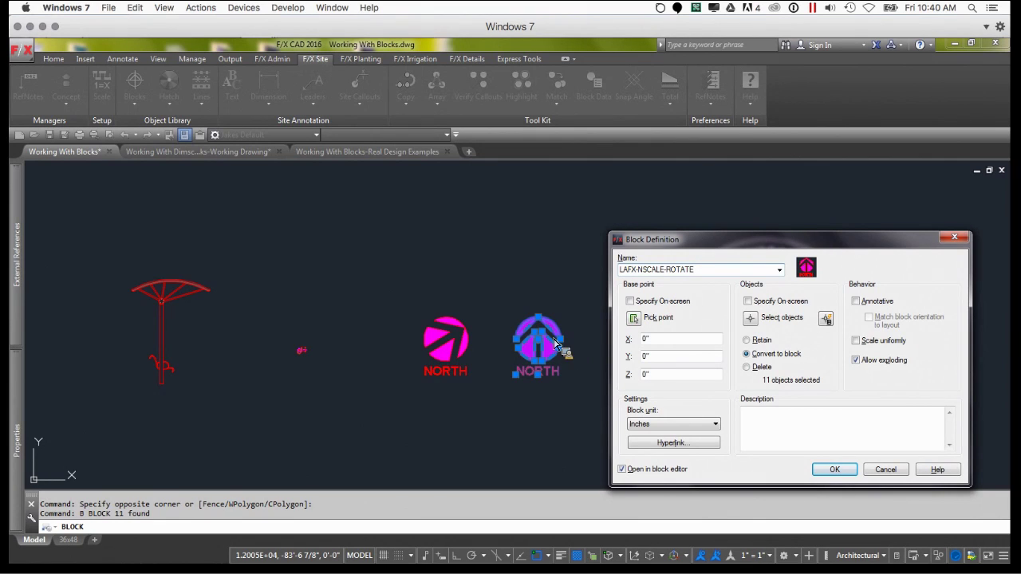
click(635, 319)
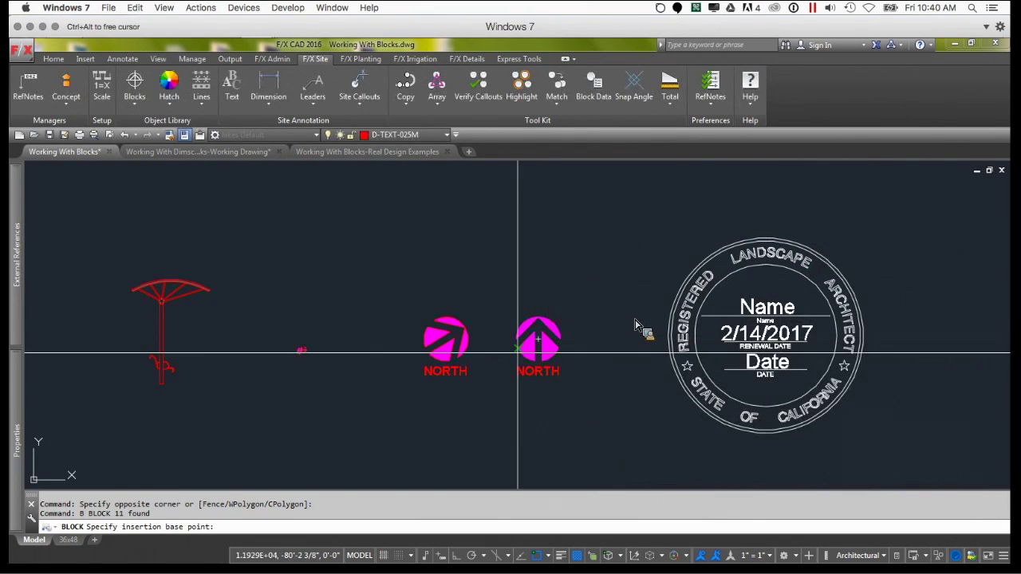
scroll(635, 326, up, 4)
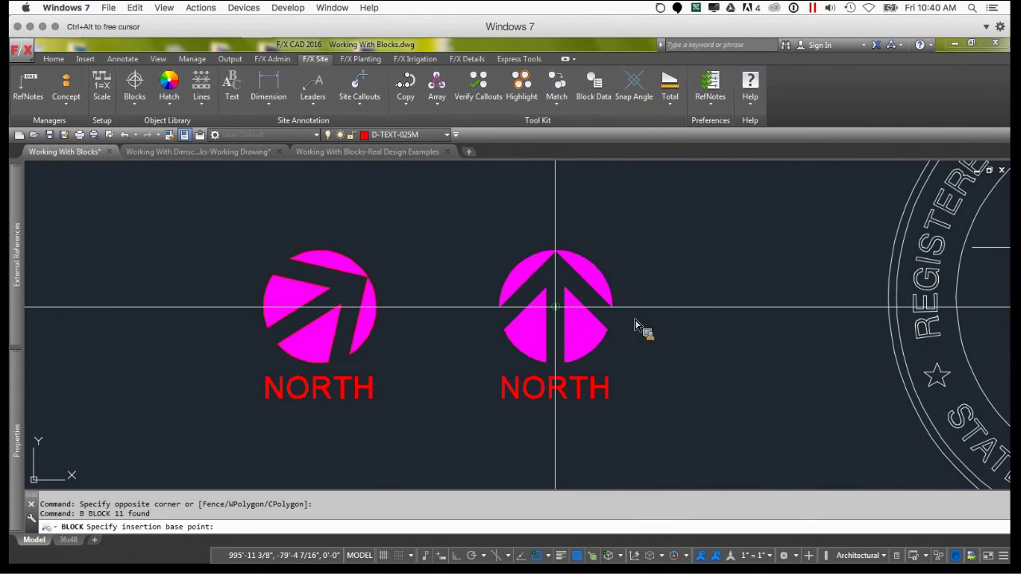
click(555, 307)
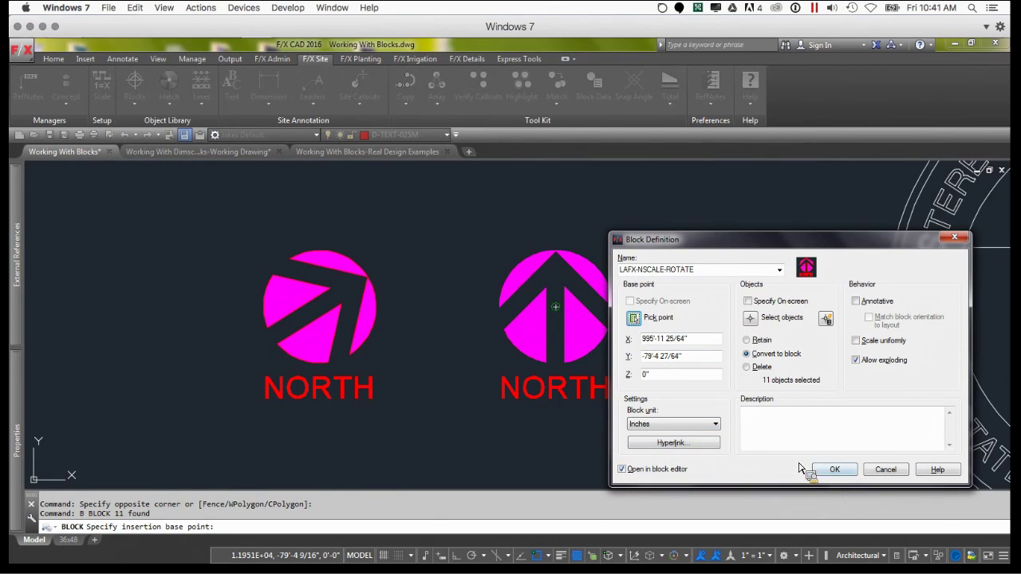
click(834, 469)
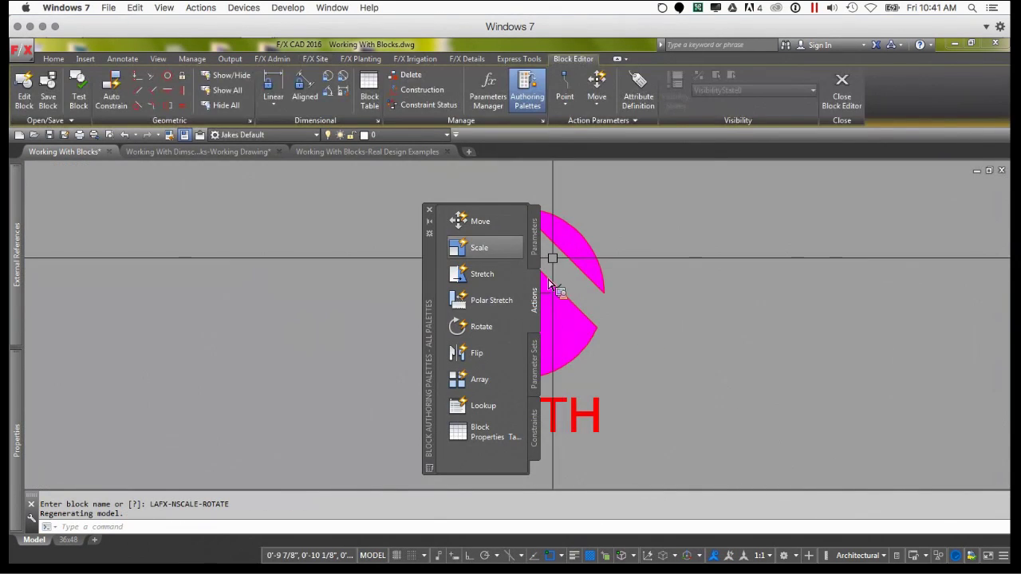
Keep the Properties palette open beside the block authoring palettes and start adding a Rotation parameter to the north arrow block
mouse_move(433, 265)
mouse_down()
mouse_move(248, 265)
mouse_move(178, 231)
mouse_up()
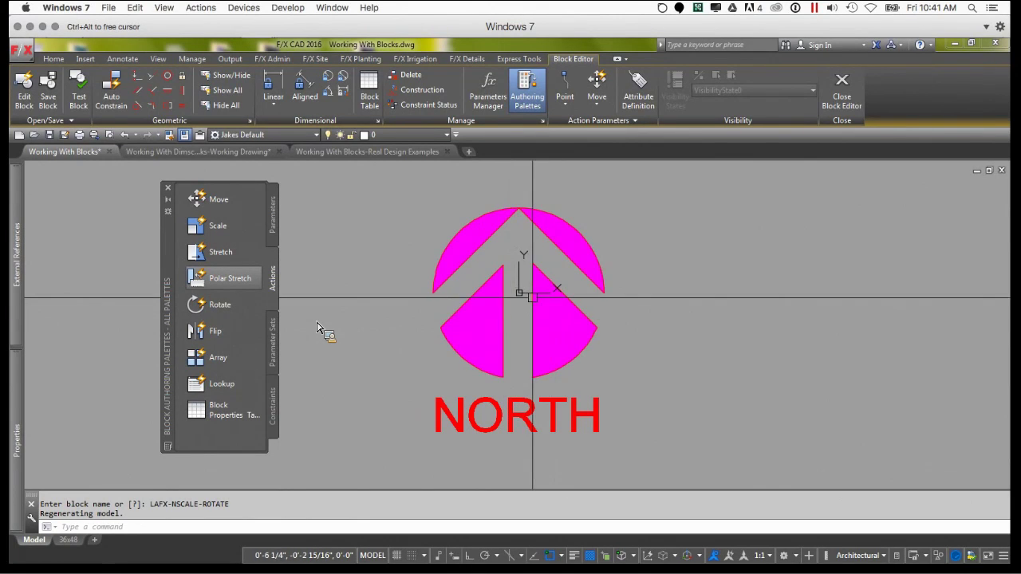
click(274, 230)
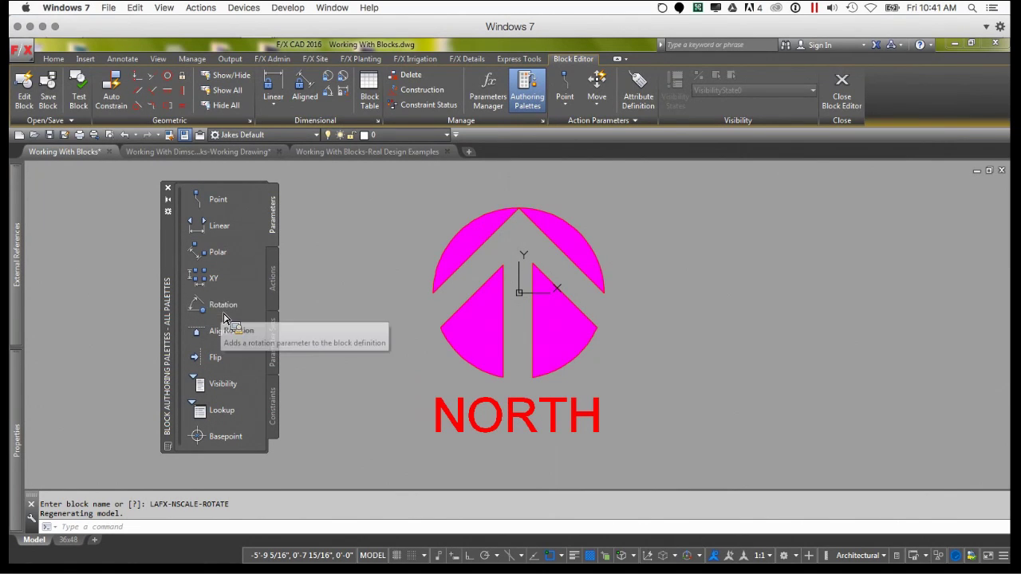
mouse_move(8, 401)
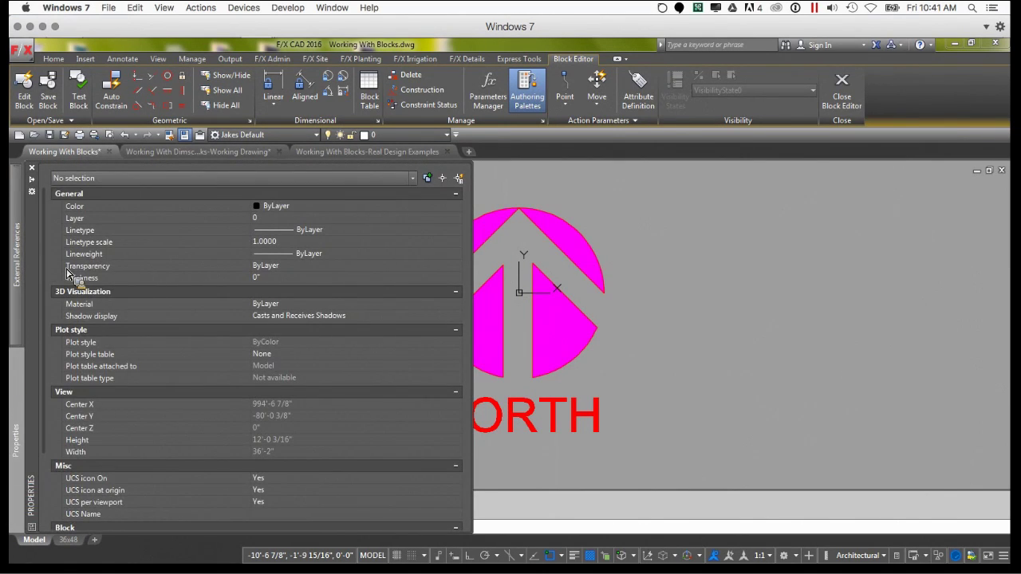
click(31, 179)
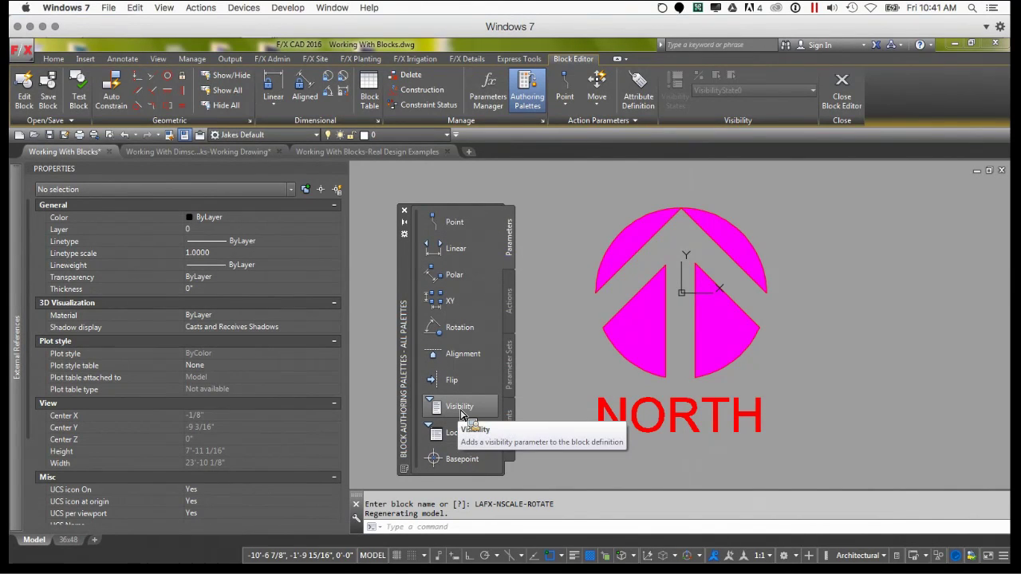
click(458, 329)
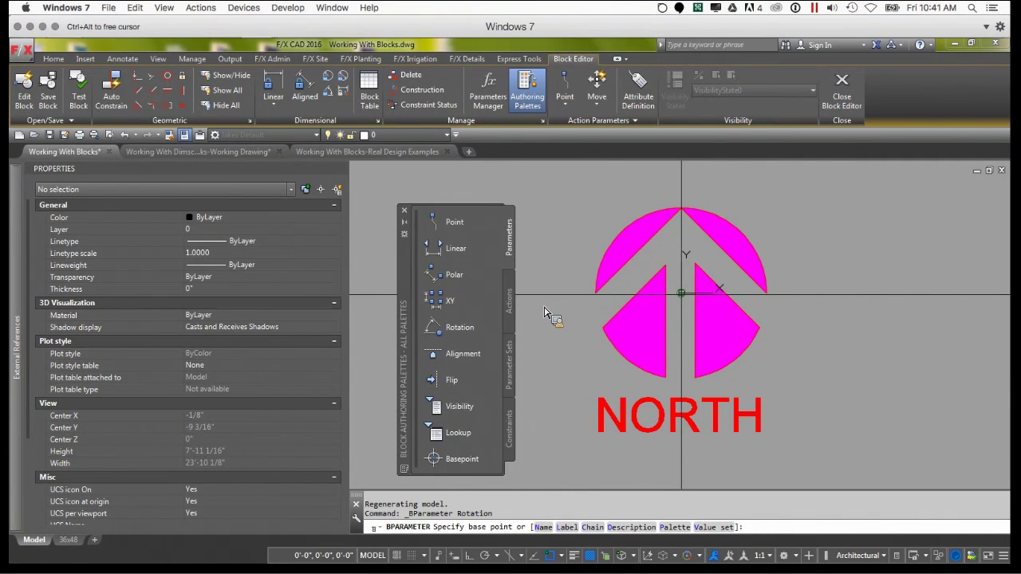
Place the rotation parameter at the north arrow's center, with radius to the circle, base angle at the arrow tip and default rotation 0
click(681, 292)
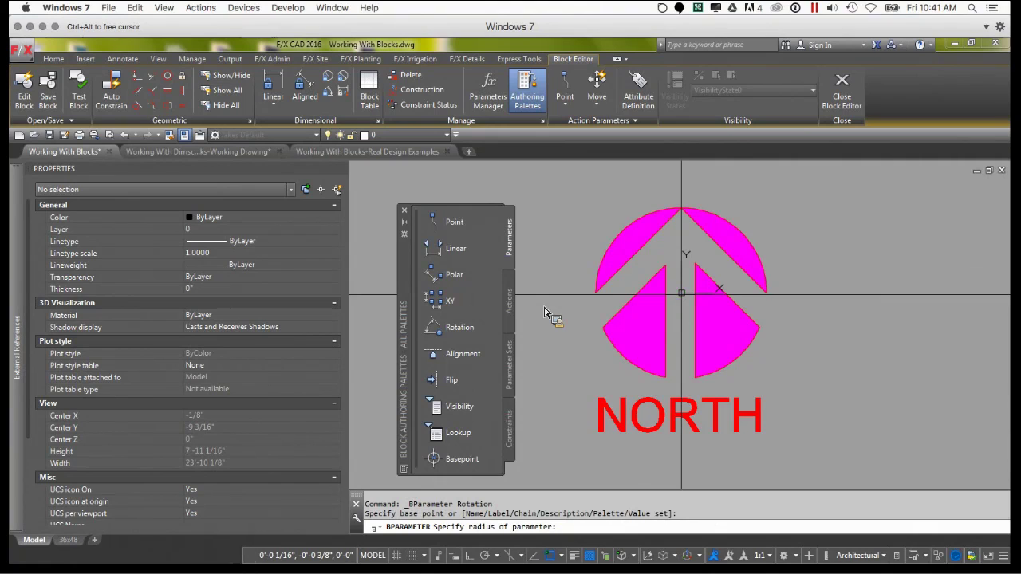
click(764, 260)
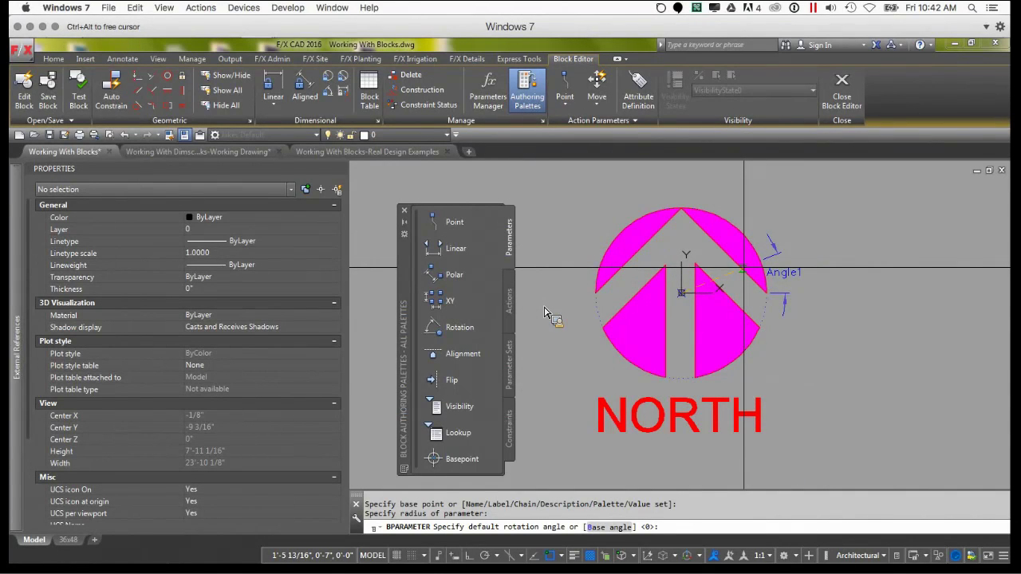
key(Return)
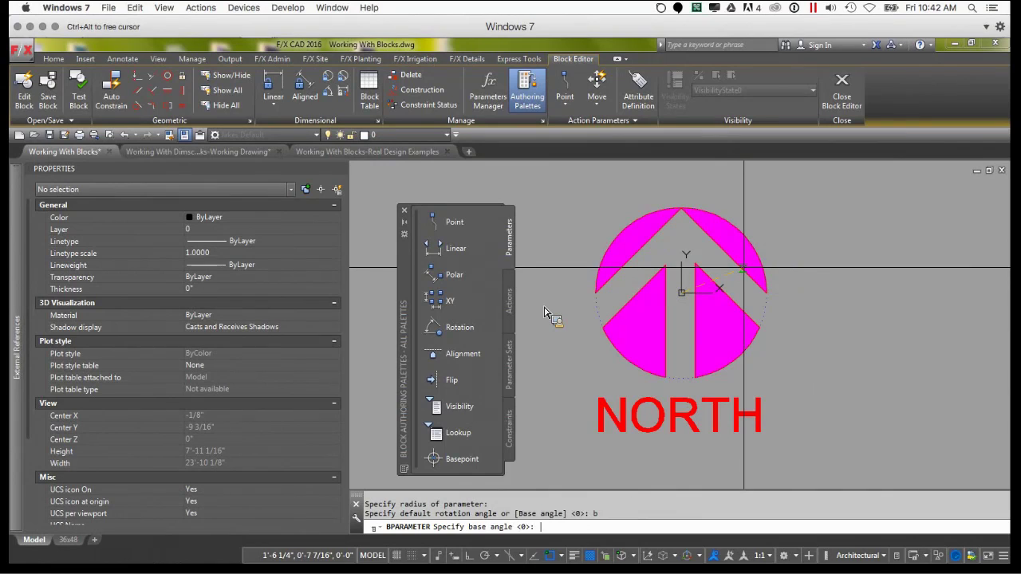
click(680, 208)
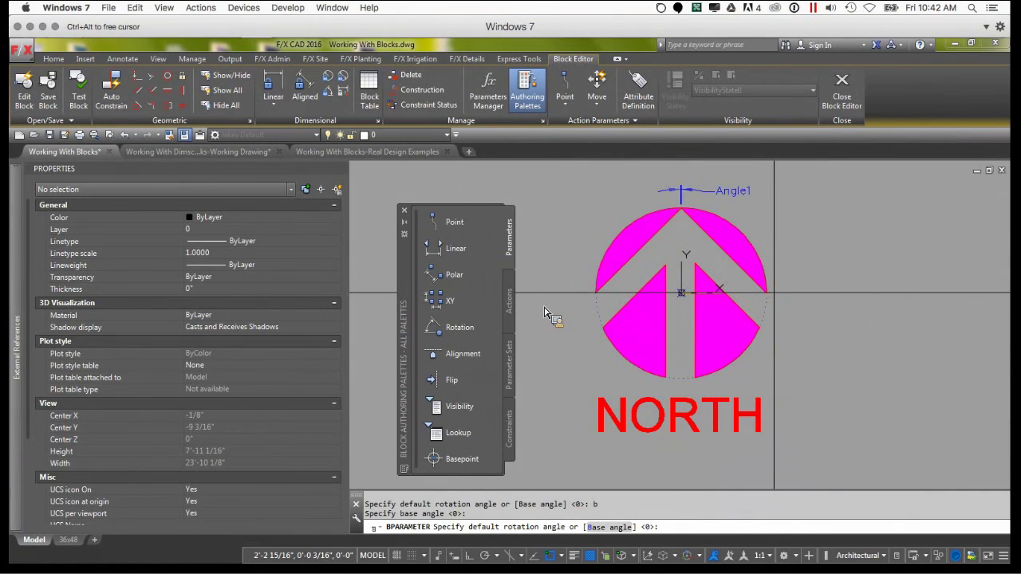
click(774, 293)
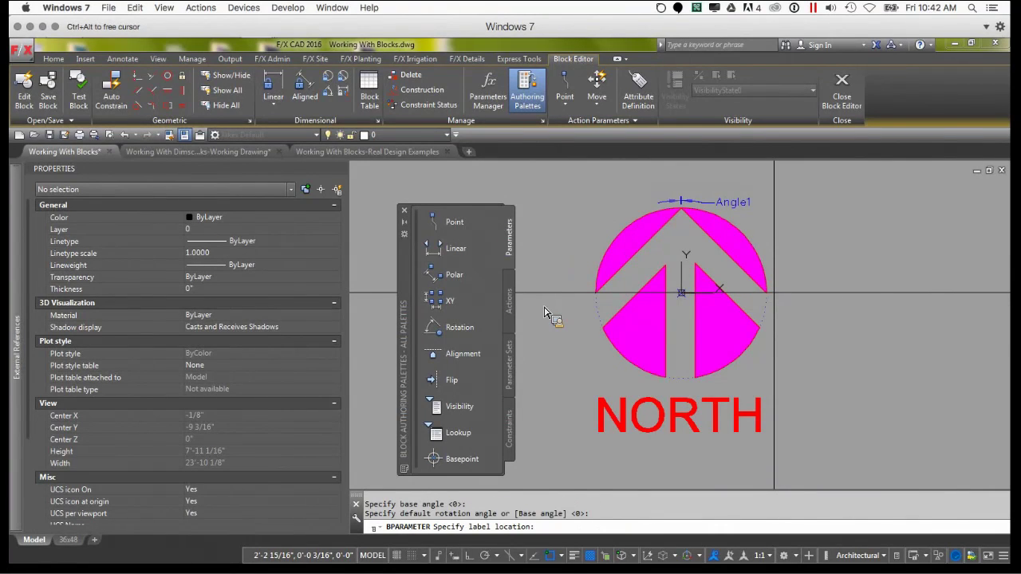
click(761, 232)
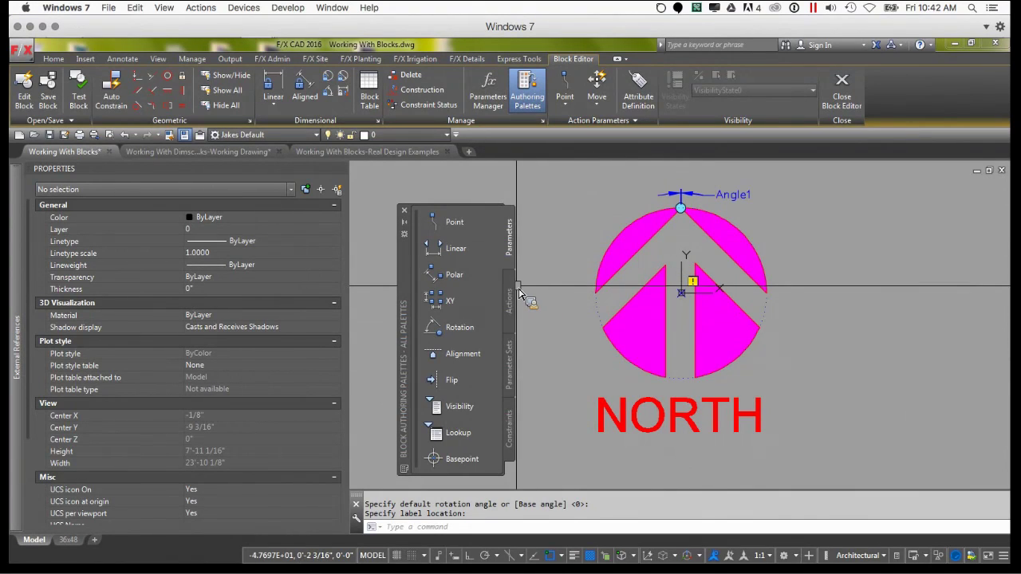
Add a Rotate action to the Angle1 parameter, acting on the circle and arrow geometry but not the NORTH text
click(510, 301)
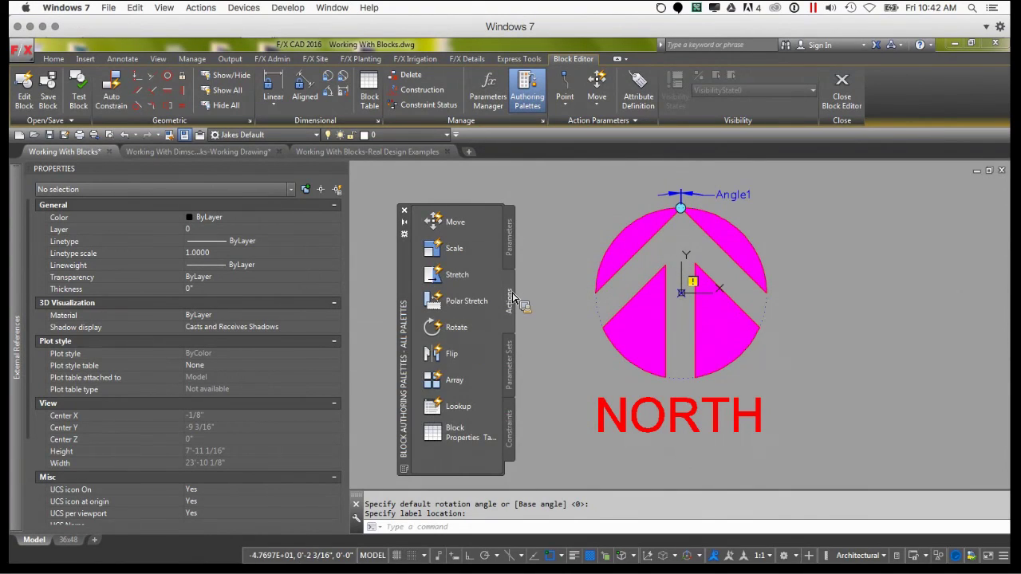
click(466, 332)
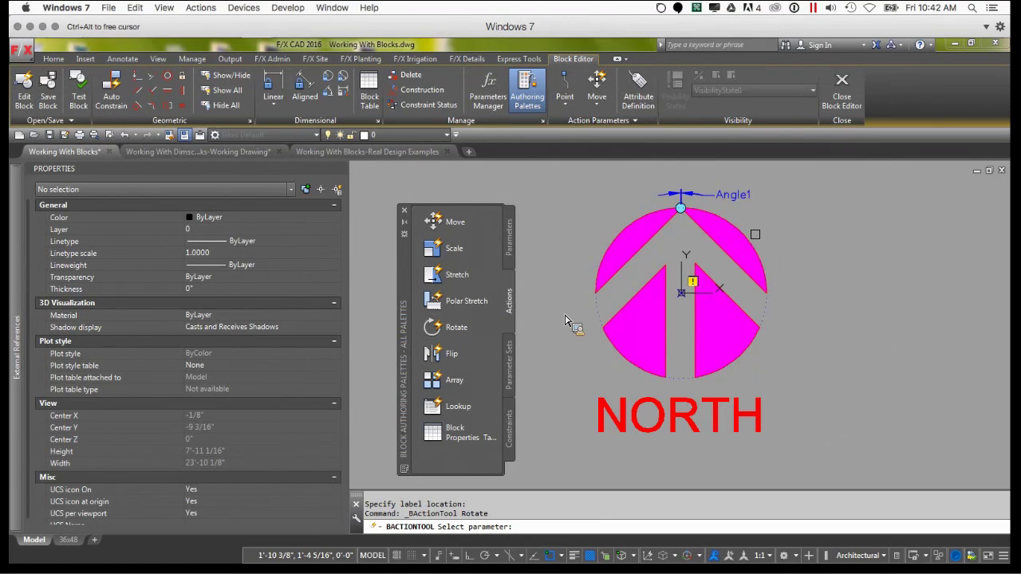
click(727, 197)
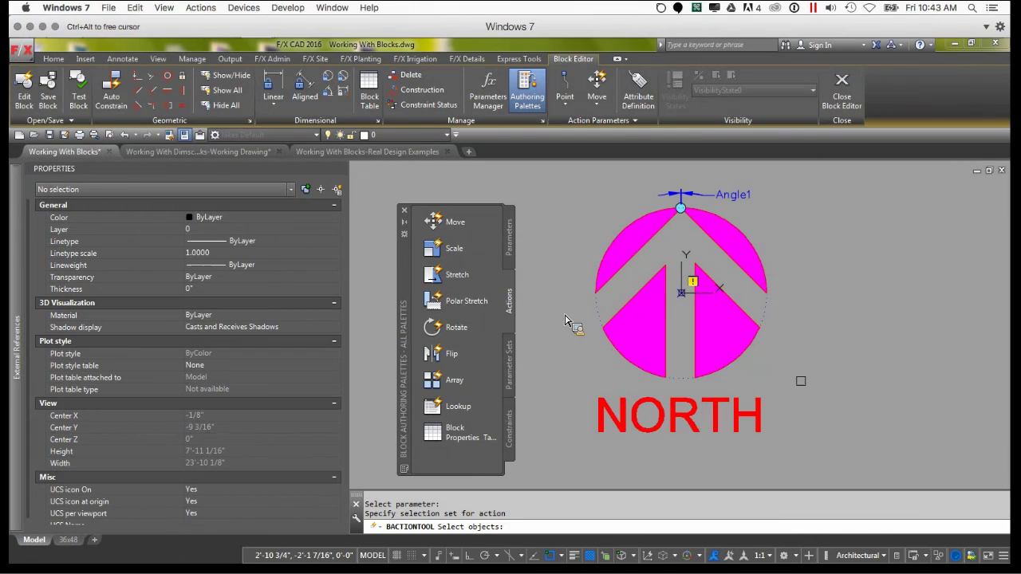
click(811, 381)
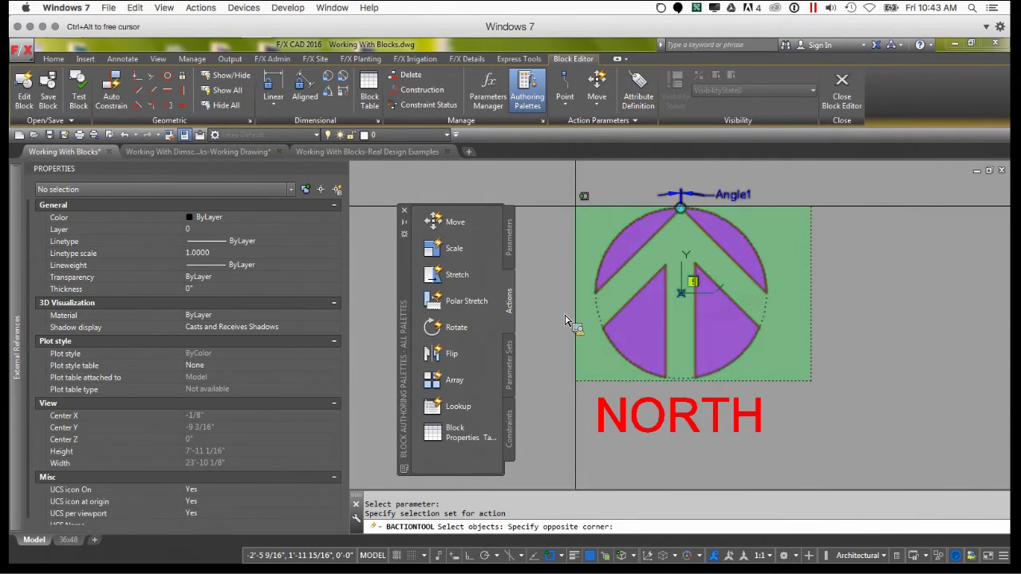
click(561, 170)
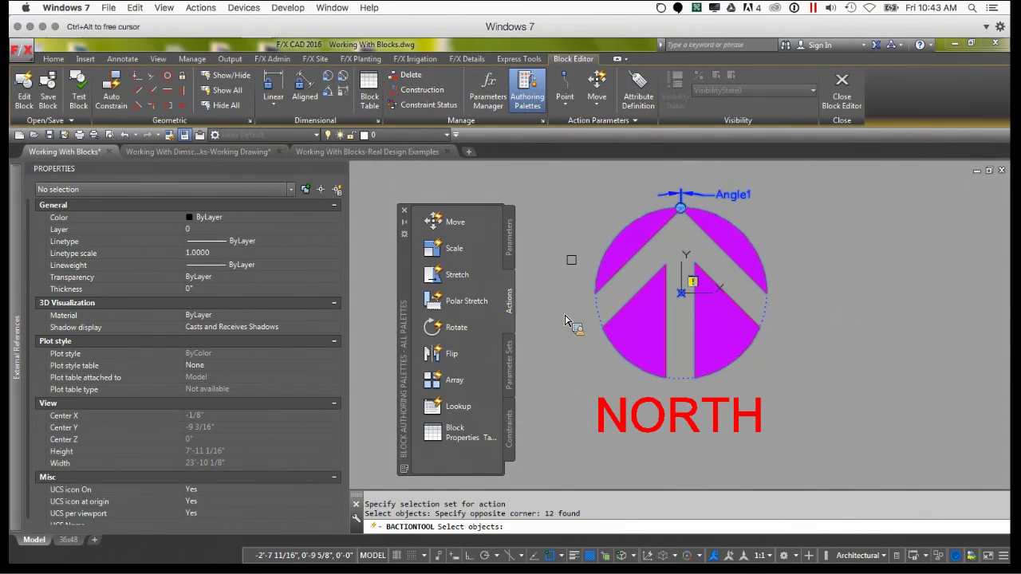
key(Return)
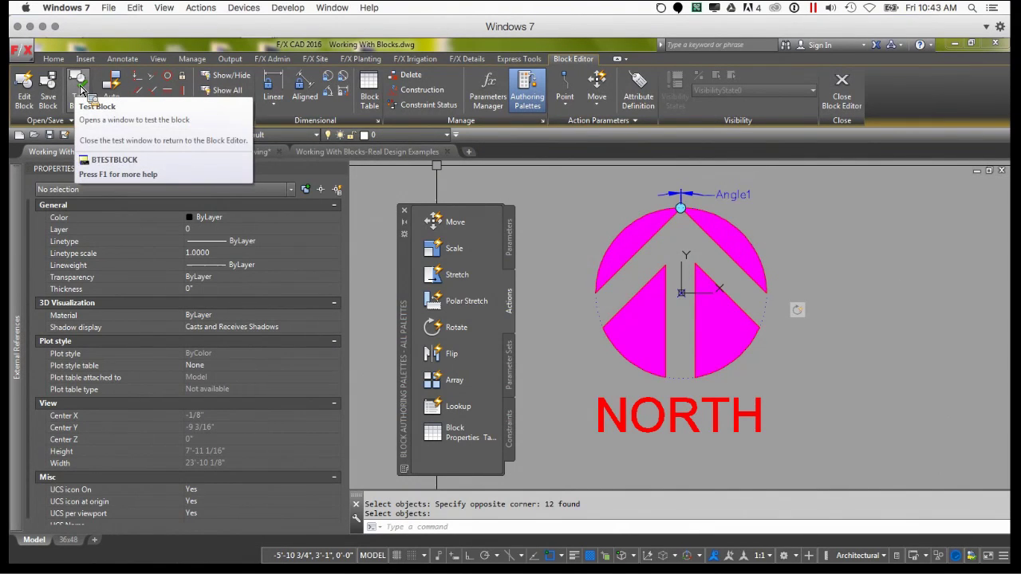
Open the north arrow block in a test window and fit it in view
click(82, 90)
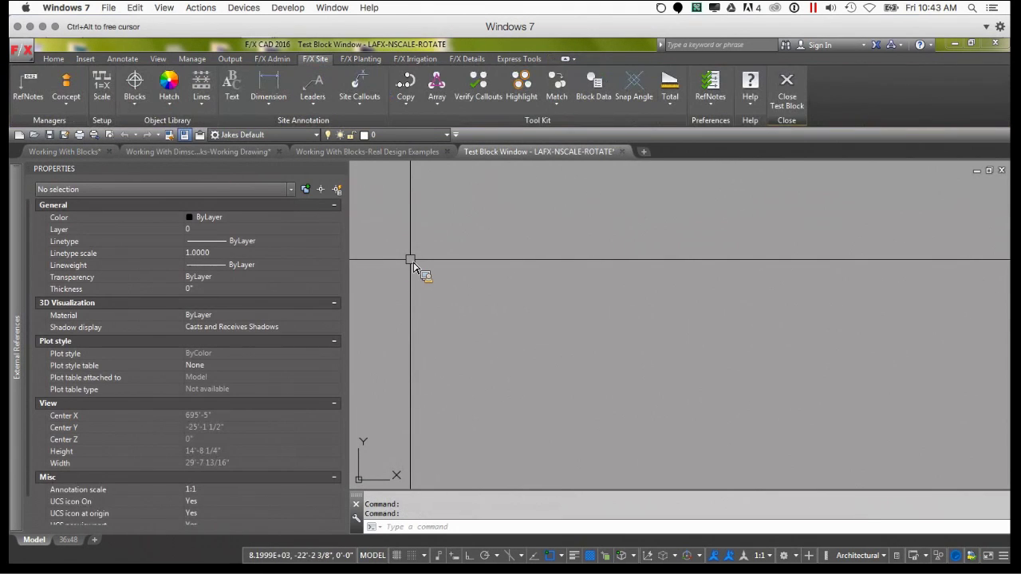
text(z)
key(Return)
text(e)
key(Return)
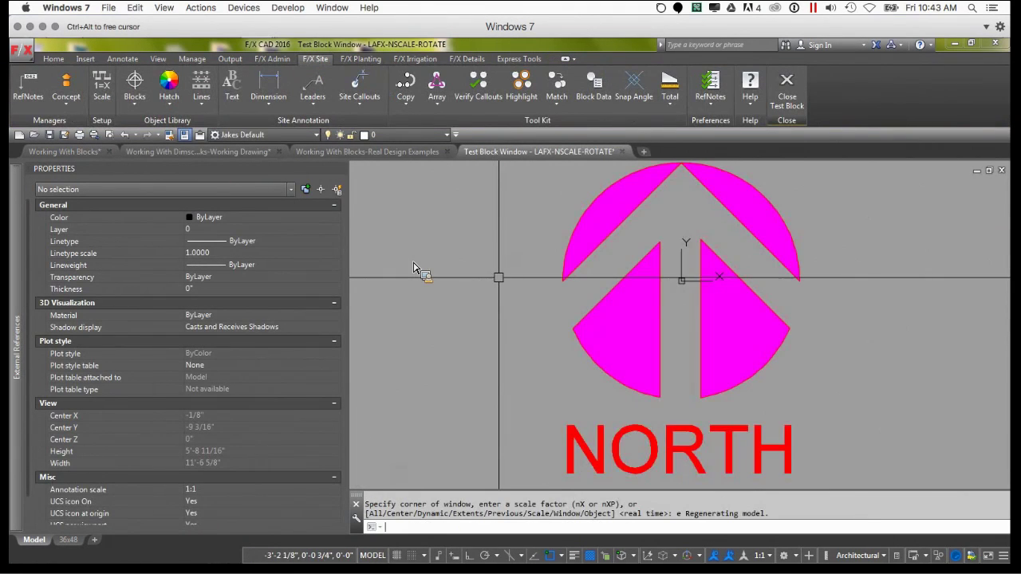
scroll(658, 306, up, 3)
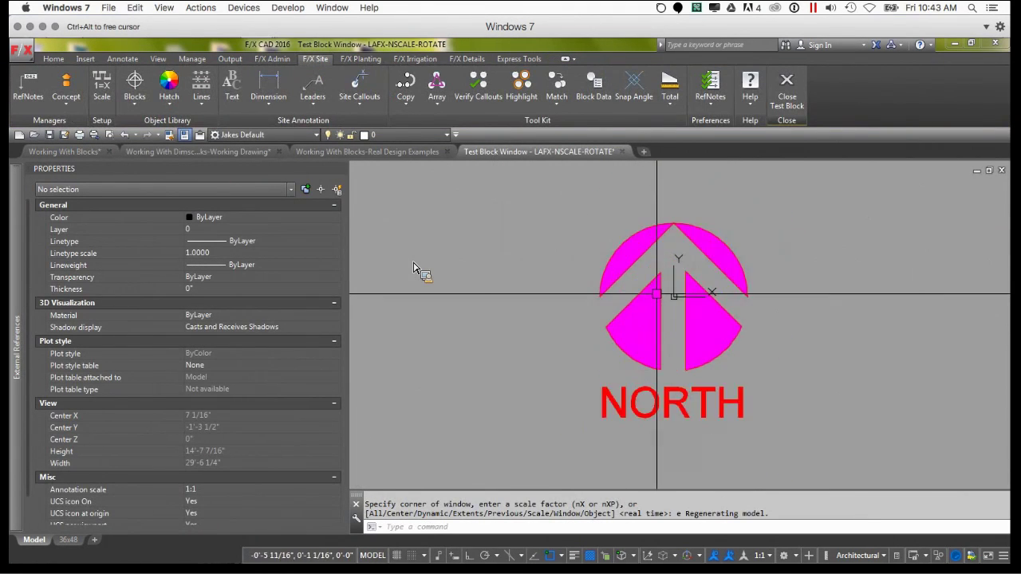
Try to move the whole north arrow block in the test window
click(652, 287)
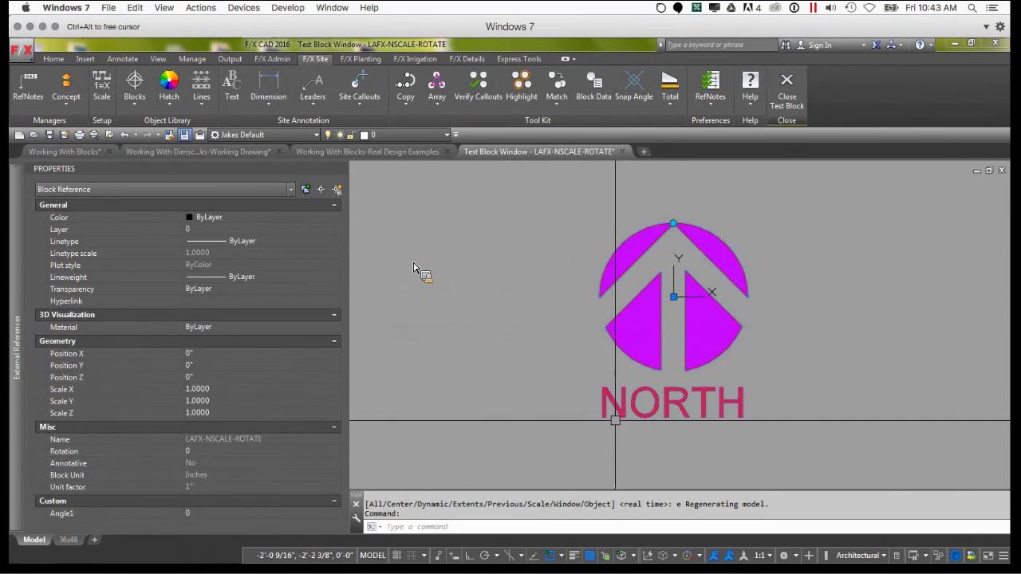
click(674, 294)
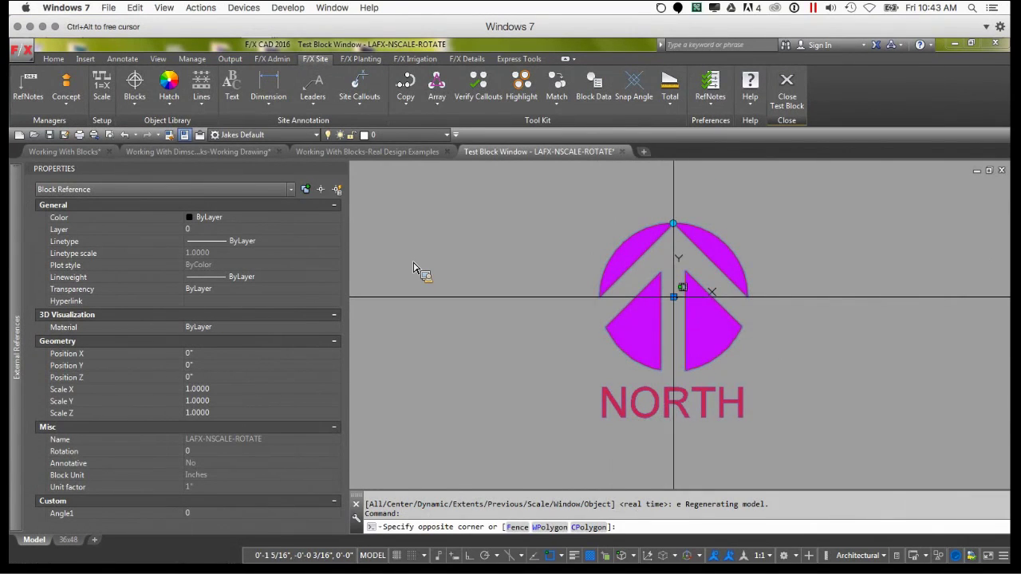
text(m)
key(Return)
click(609, 308)
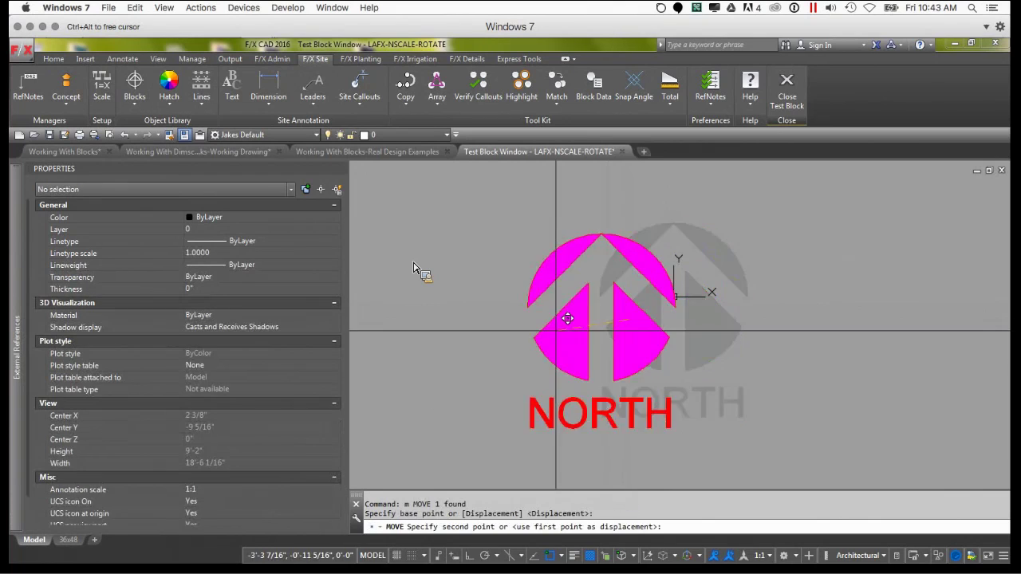
key(Escape)
Preview rotating the arrow with its rotation grip, cancel the rotation and close the test window
click(650, 248)
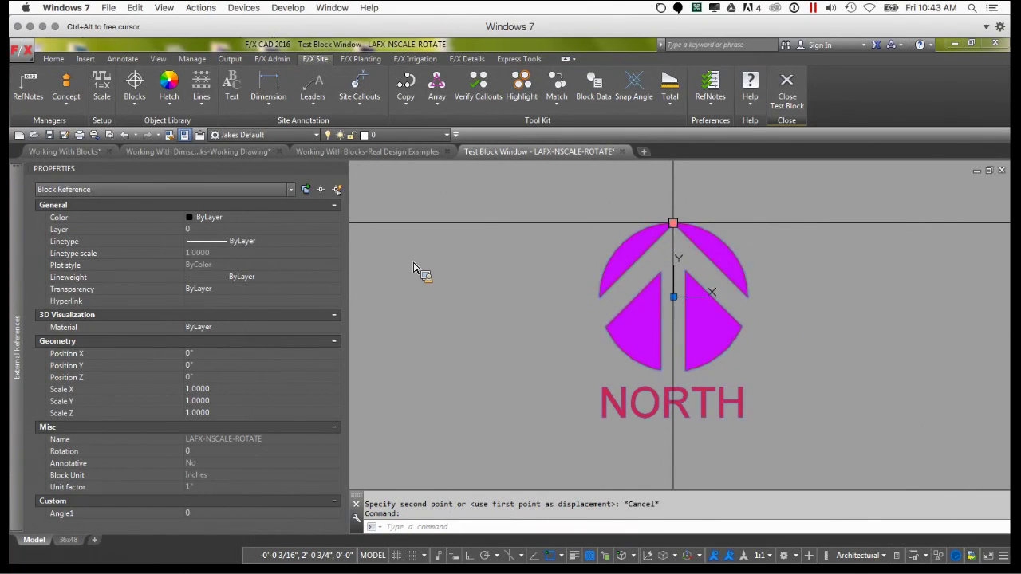
click(674, 223)
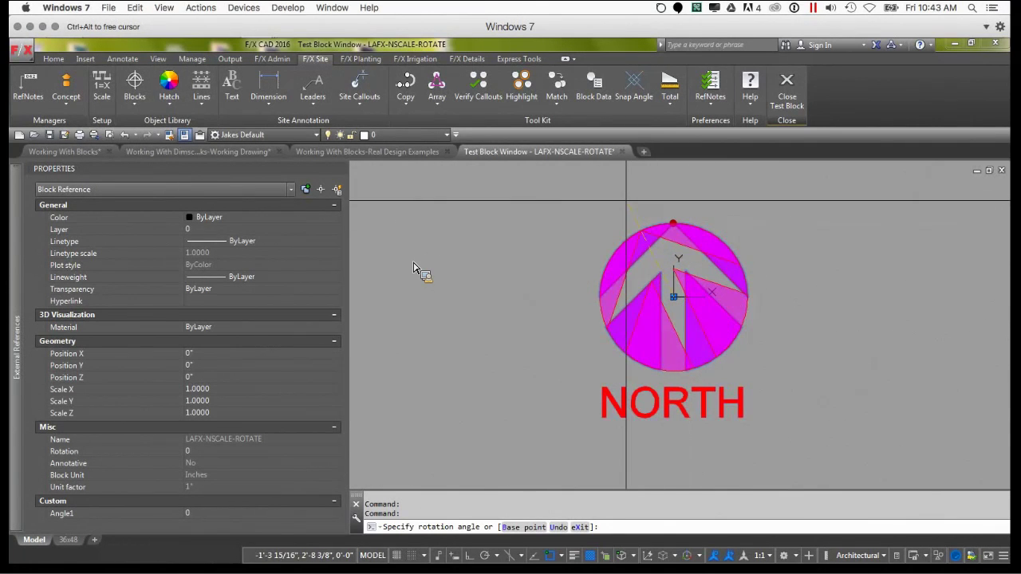
key(Escape)
click(786, 88)
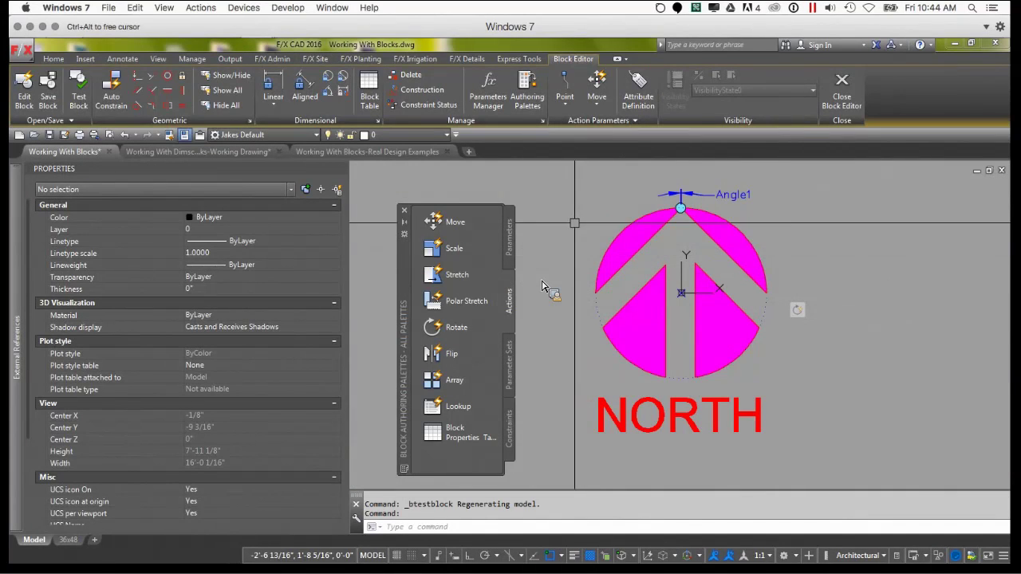
Save the block definition under the name LAFX-NSCALE-ROTATE to a drawing file on the Desktop
click(536, 181)
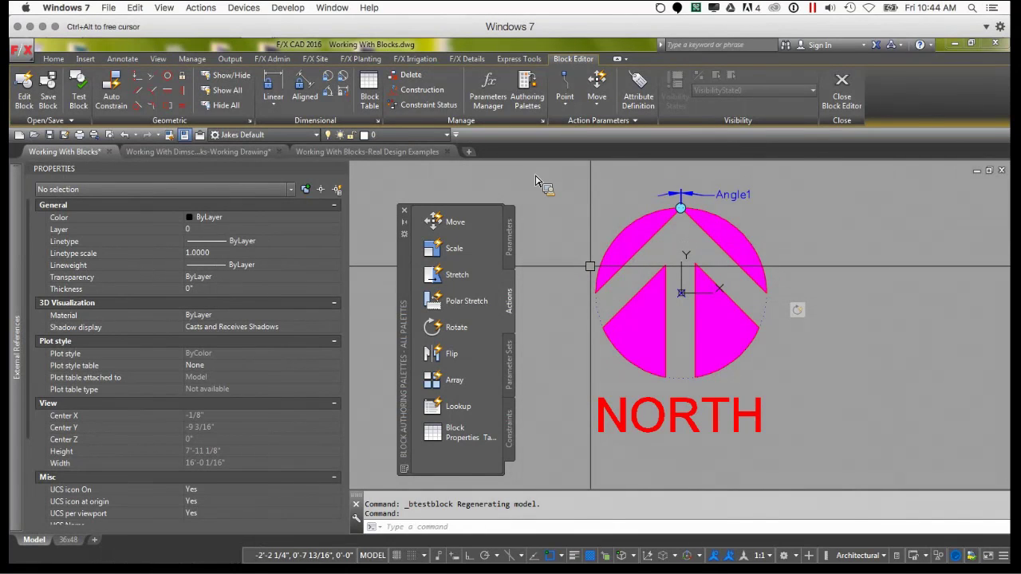
click(71, 121)
click(71, 130)
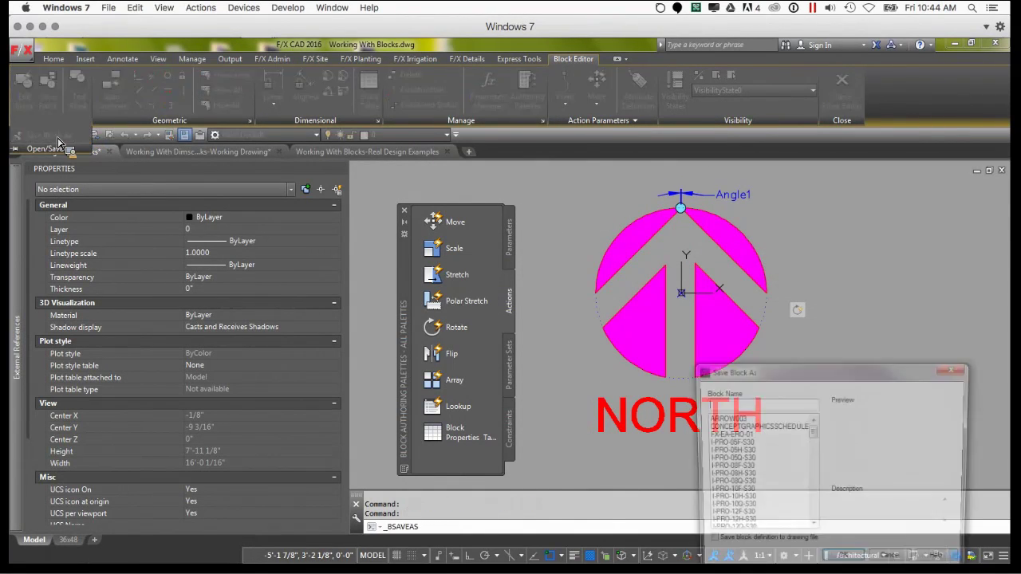
drag(886, 373, 684, 223)
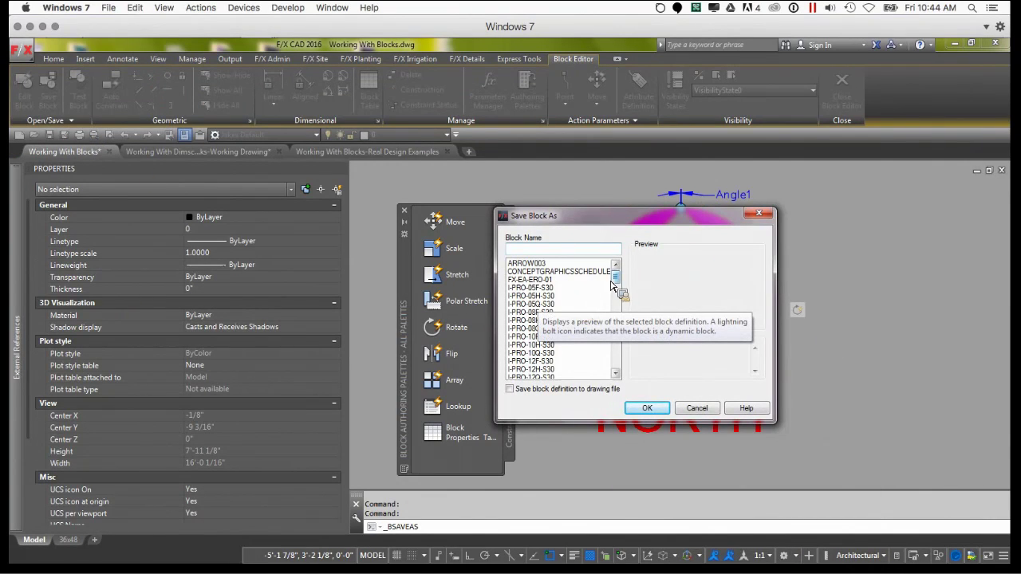
scroll(614, 285, down, 2)
scroll(617, 287, down, 3)
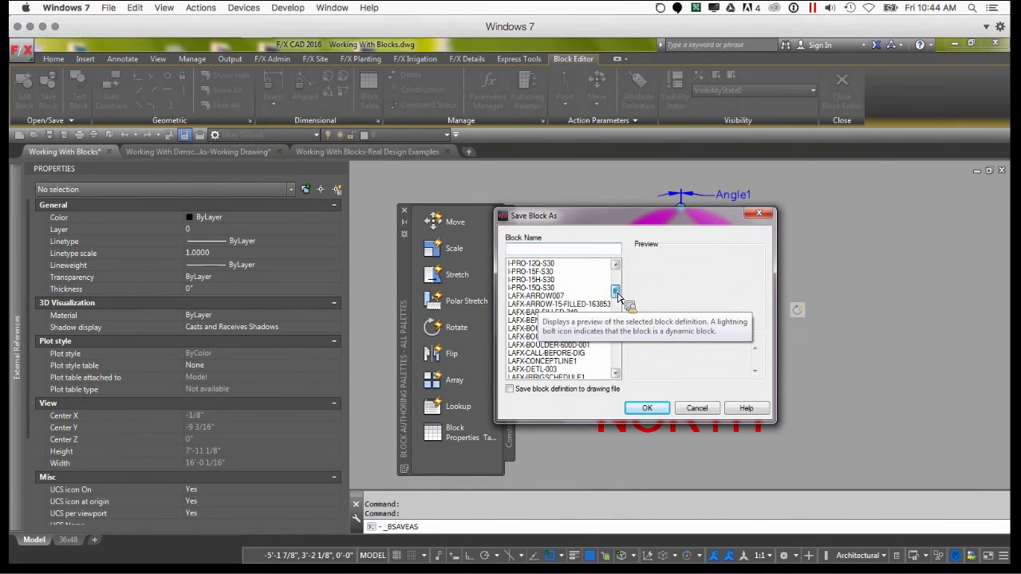
drag(618, 295, 619, 307)
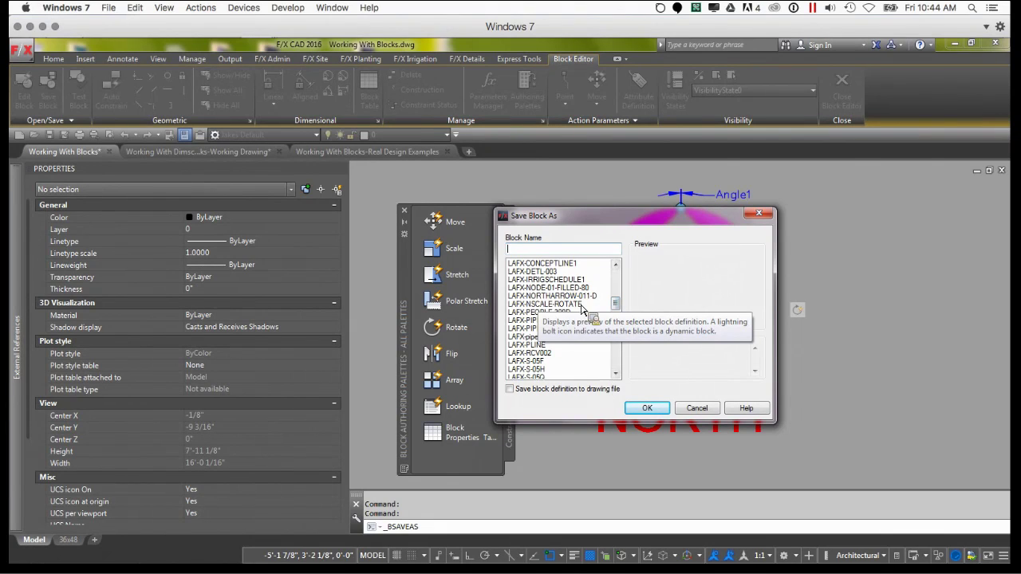
click(543, 305)
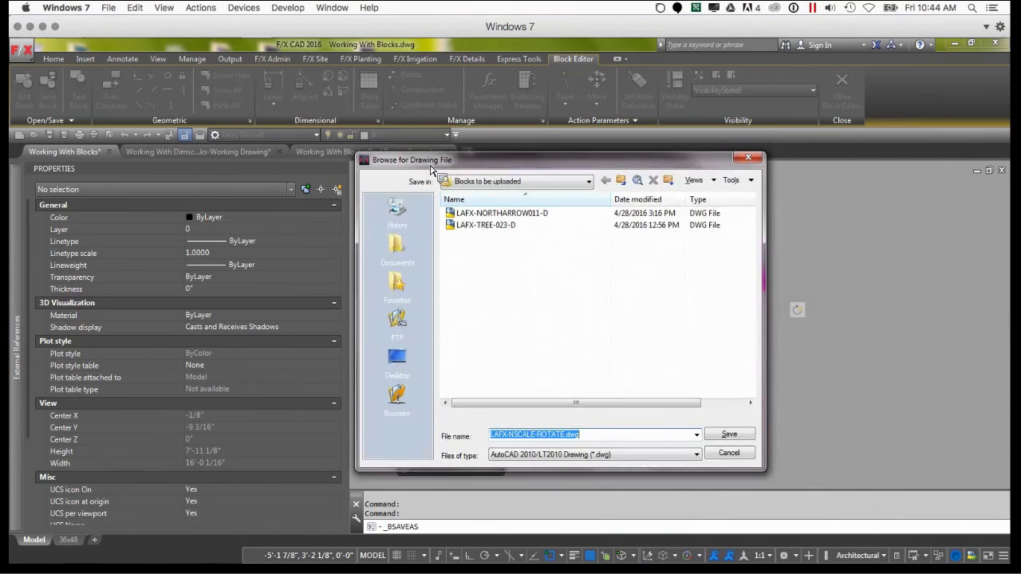
click(398, 365)
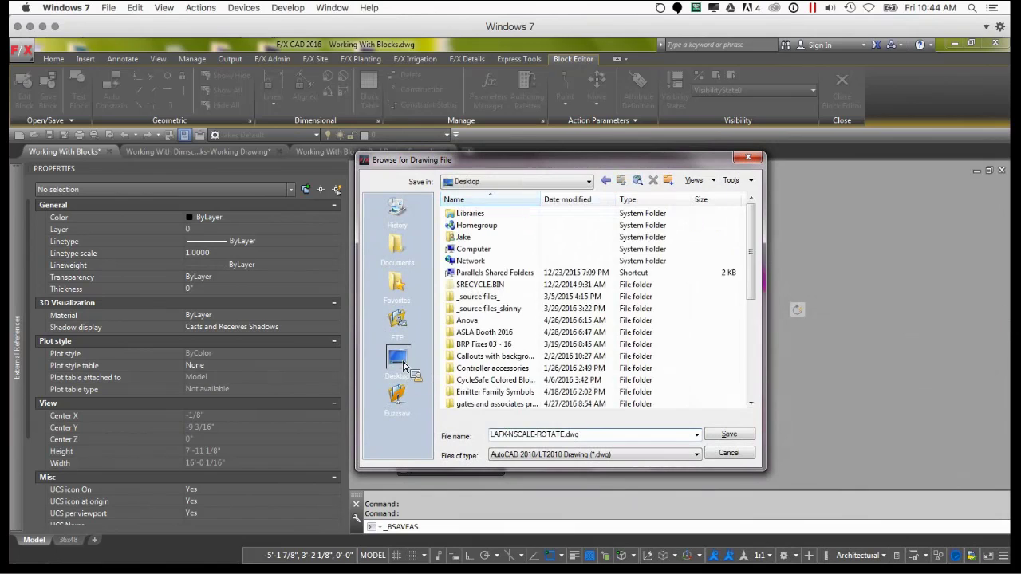
click(730, 437)
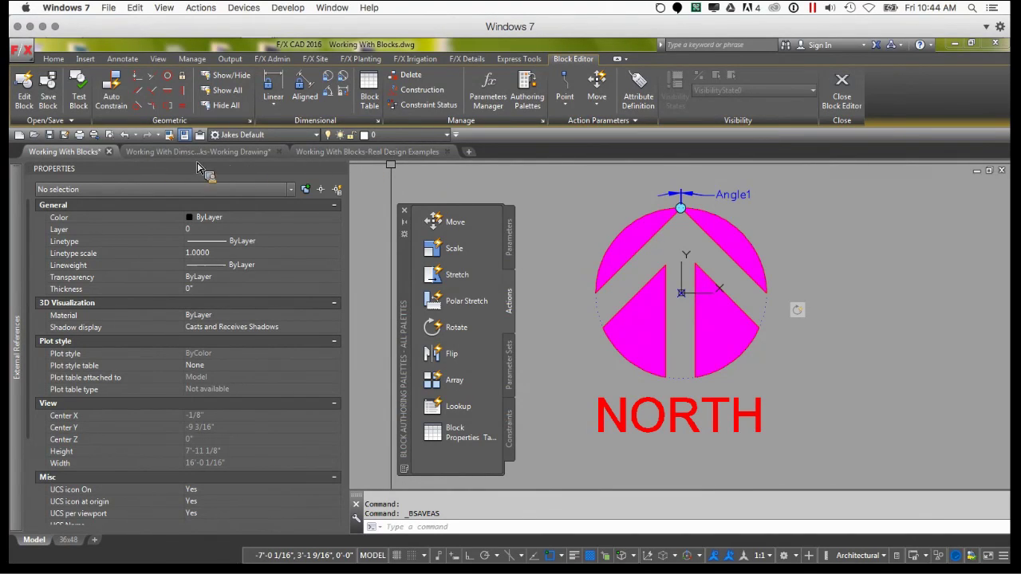
Close the Block Editor and discard the changes to the north arrow block
click(836, 93)
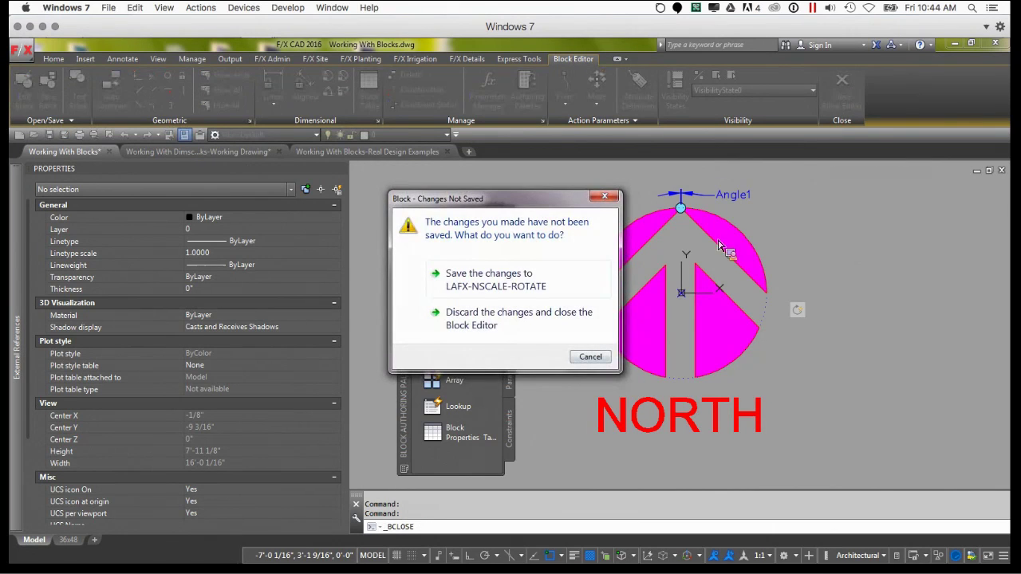
click(588, 322)
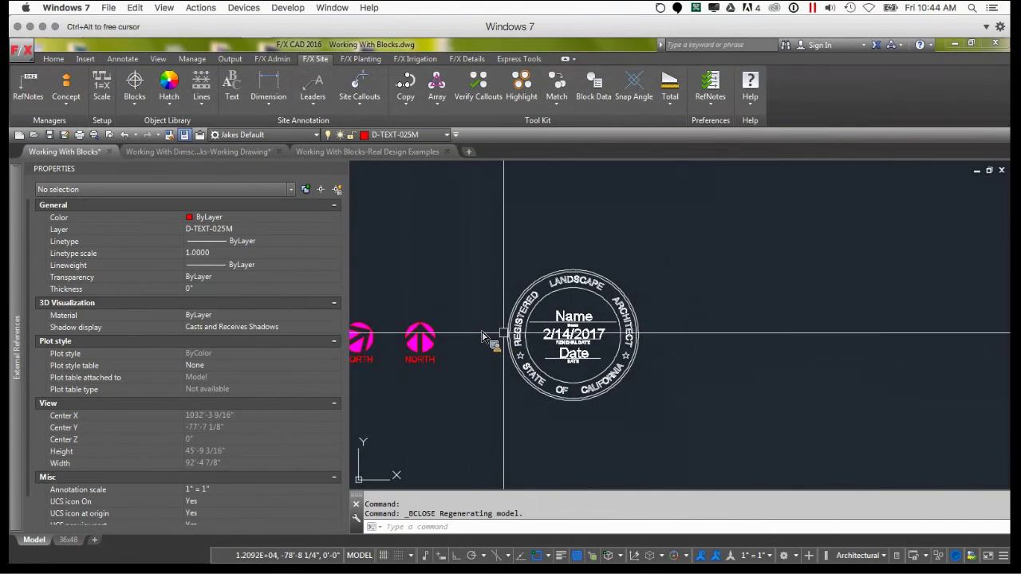
Inspect the ring lettering and the Name text of the landscape architect seal by selecting them individually
scroll(482, 336, up, 2)
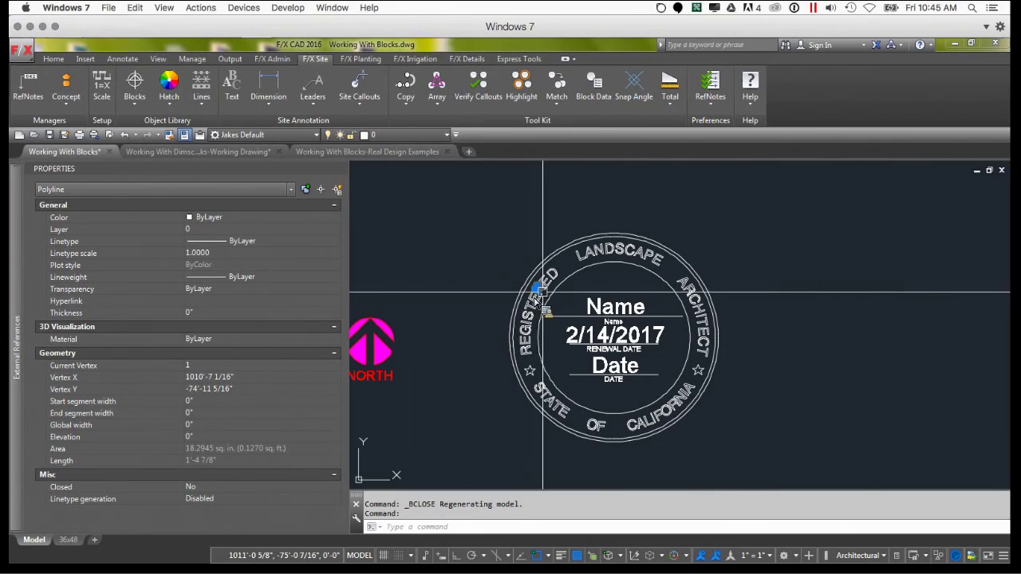
key(Escape)
key(Escape)
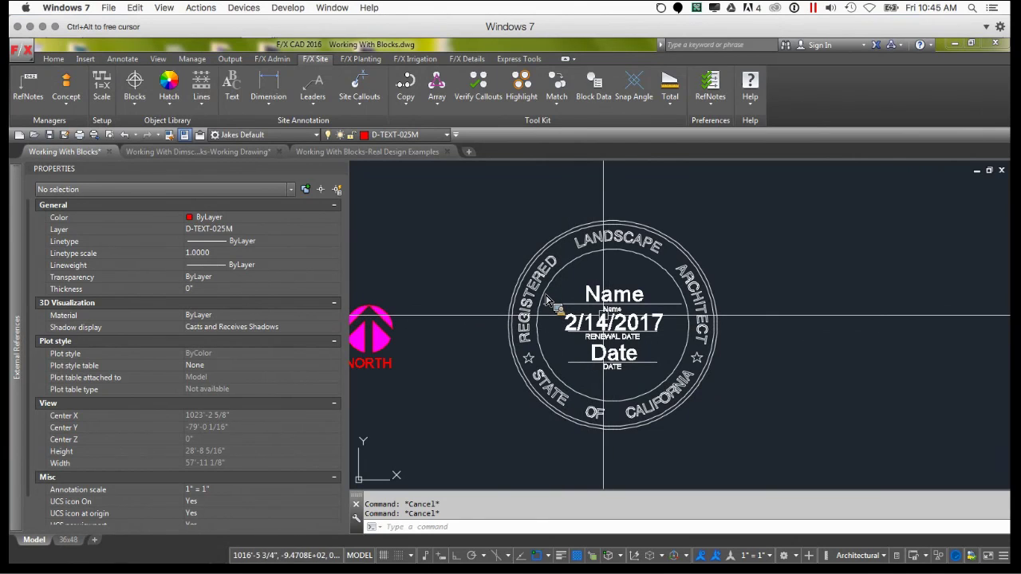
click(585, 301)
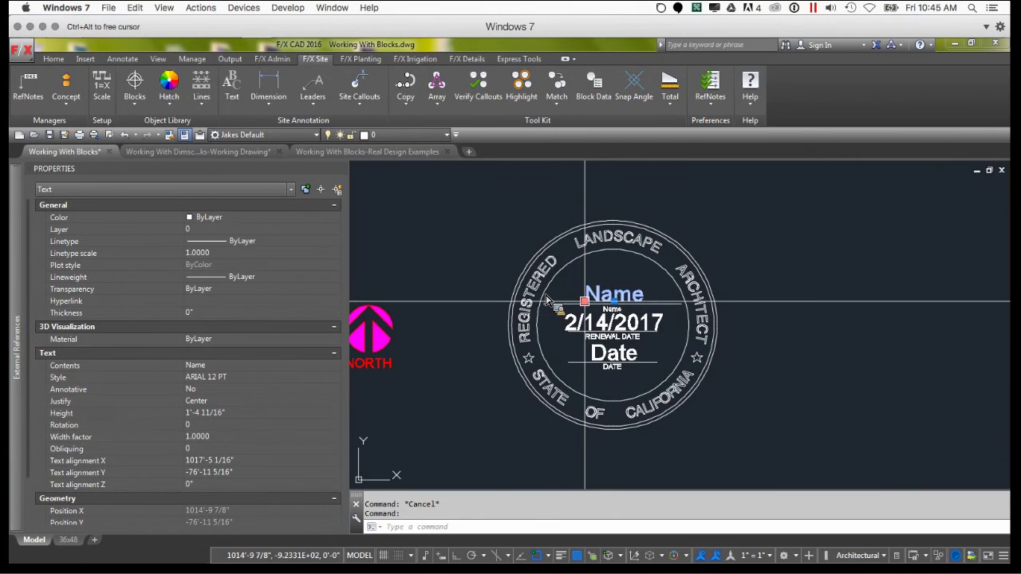
key(Escape)
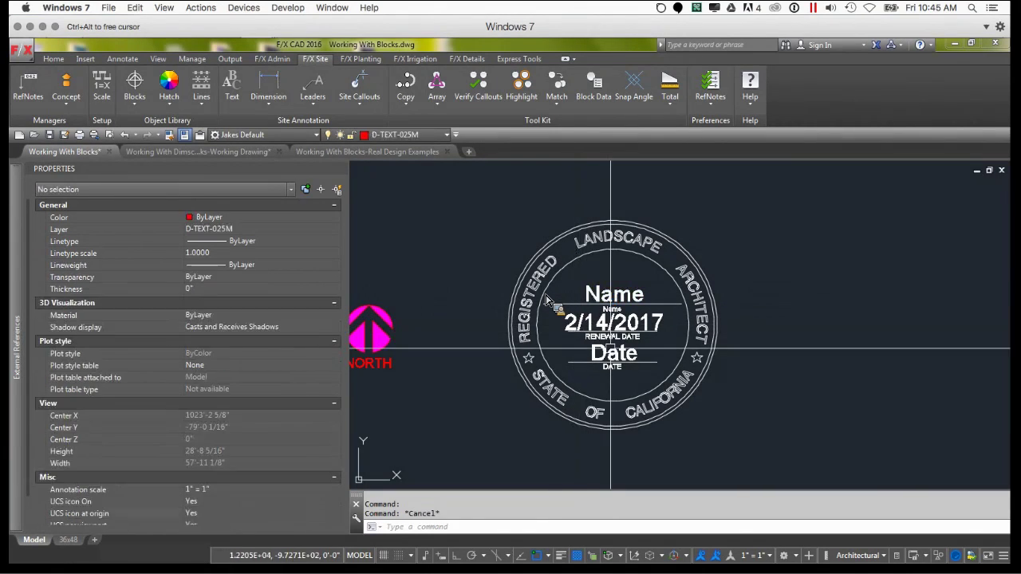
Inspect the seal's Date text, open the Name text for editing and cancel without changing it
click(611, 354)
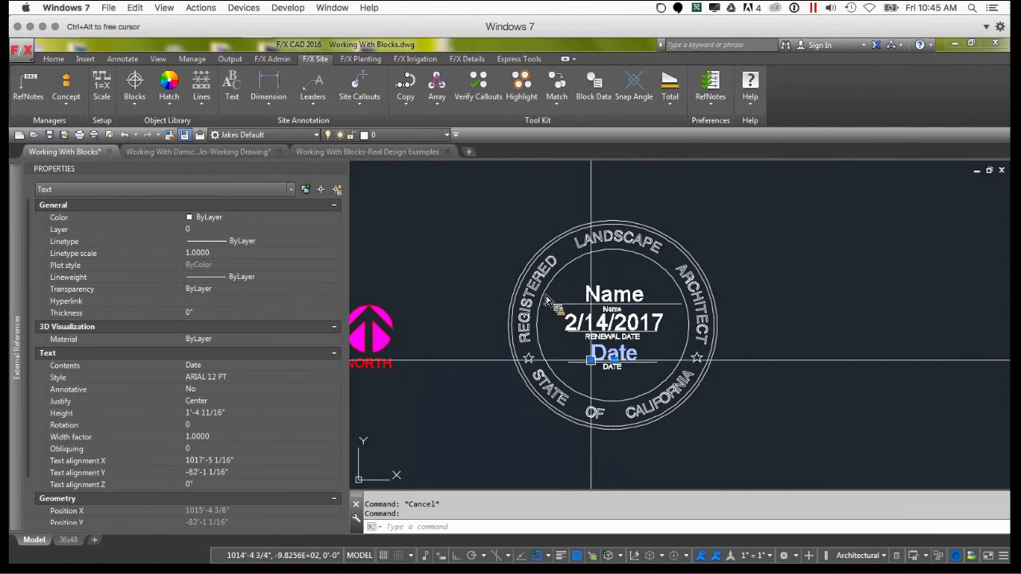
double_click(555, 303)
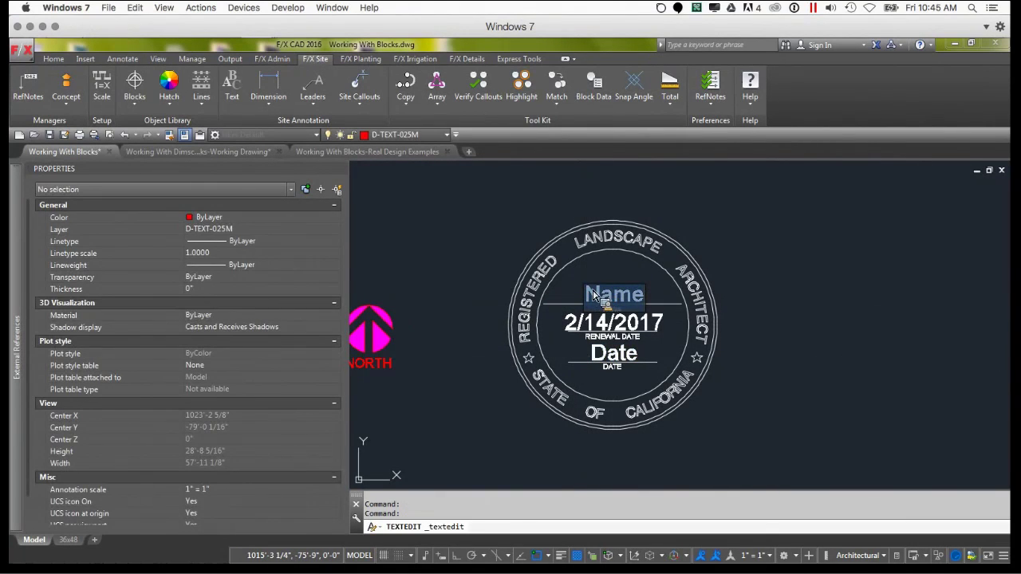
key(Escape)
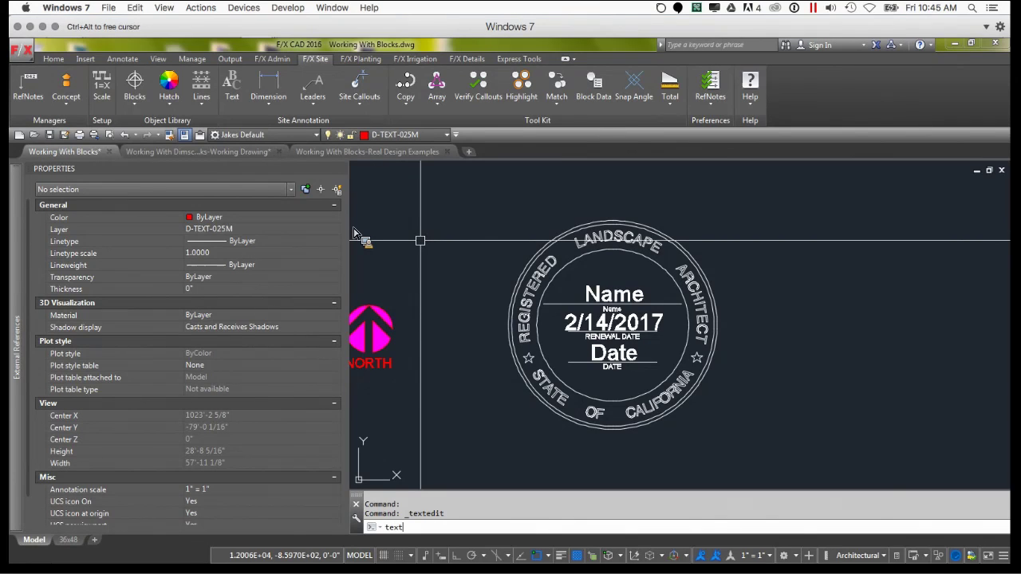
Convert the seal's Name text to an attribute with TEXT2ATTRIB, using tag NAME, prompt "Name?" and default "Name"
text(2a)
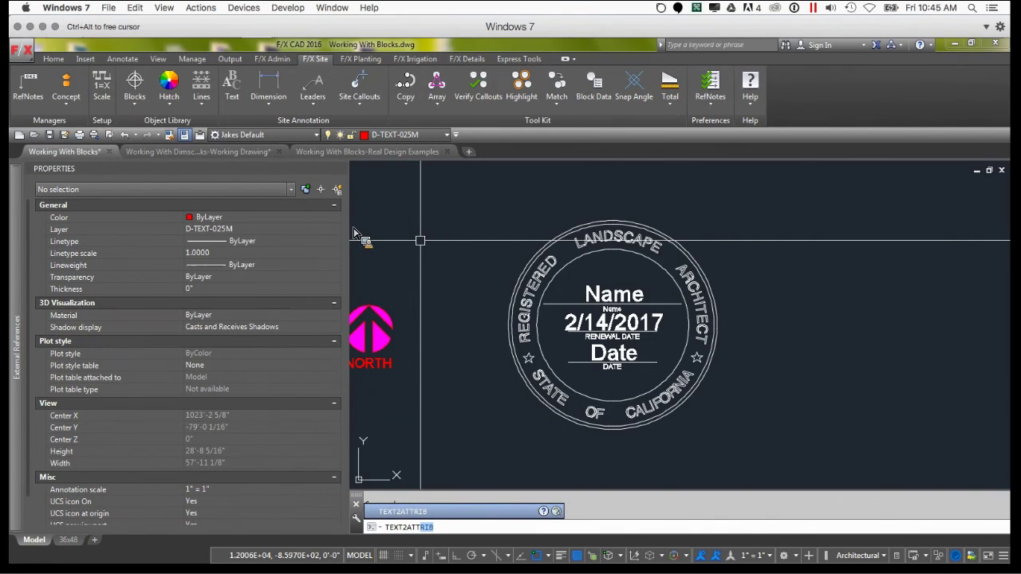
key(Return)
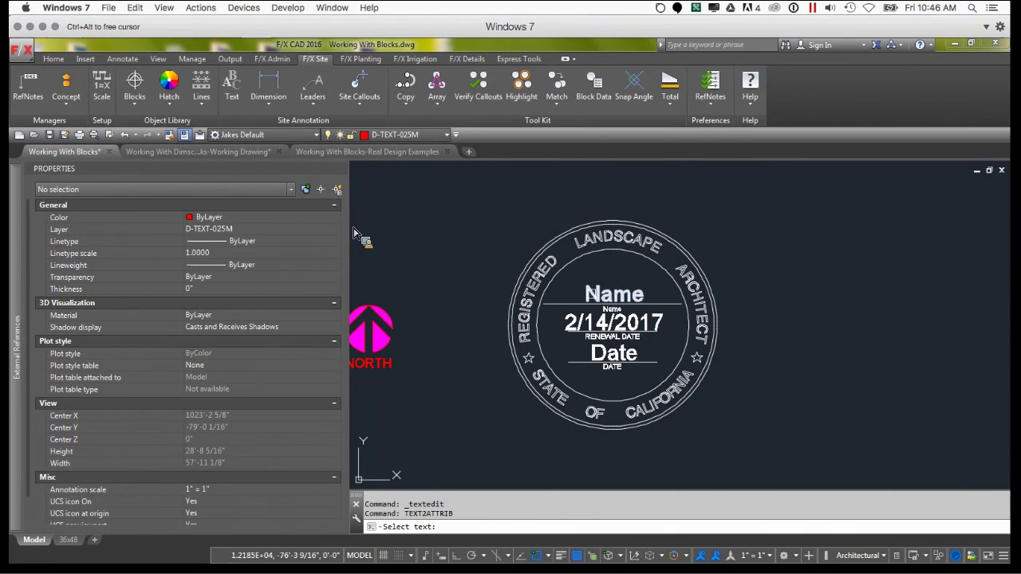
click(615, 293)
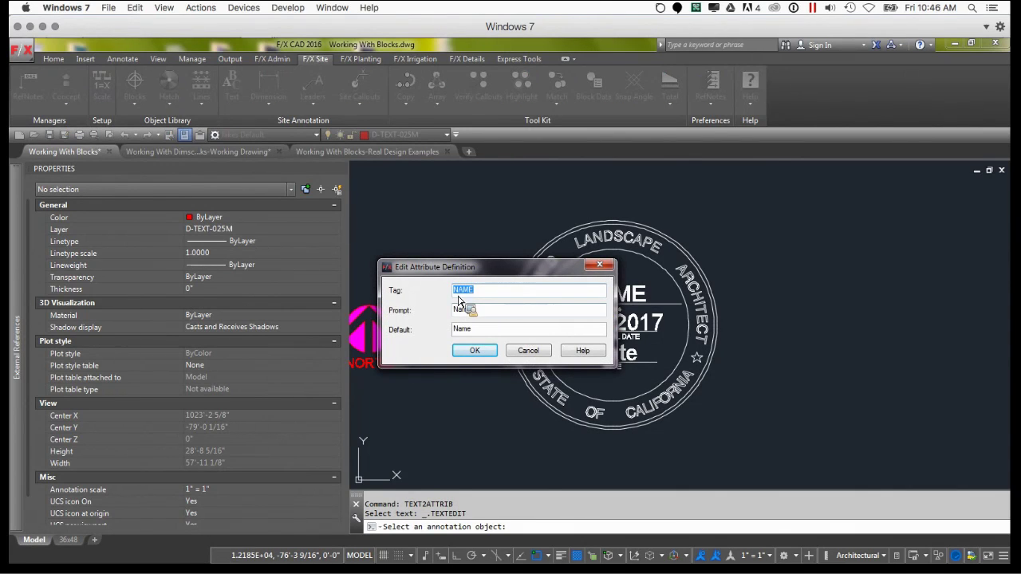
click(493, 313)
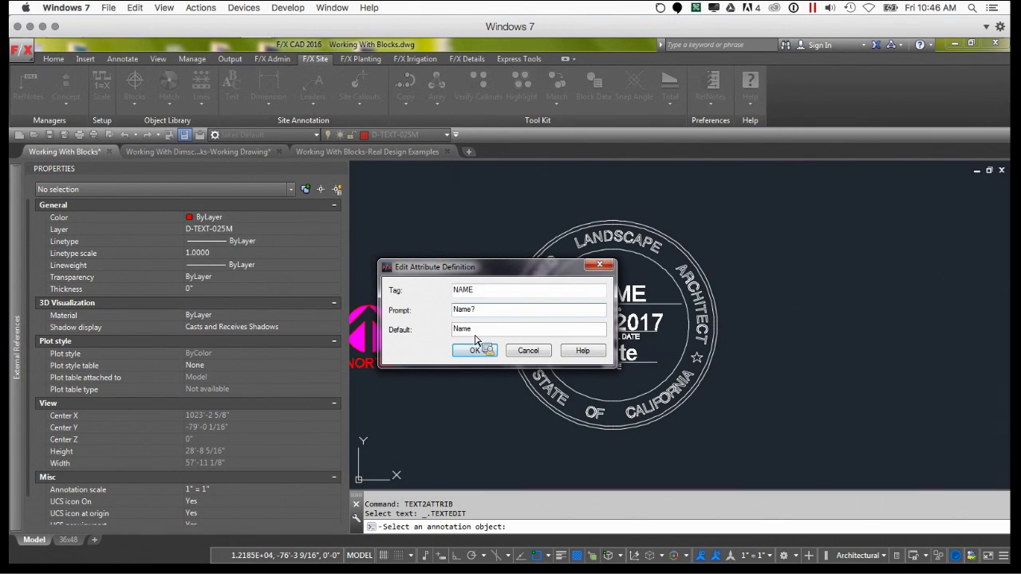
click(473, 352)
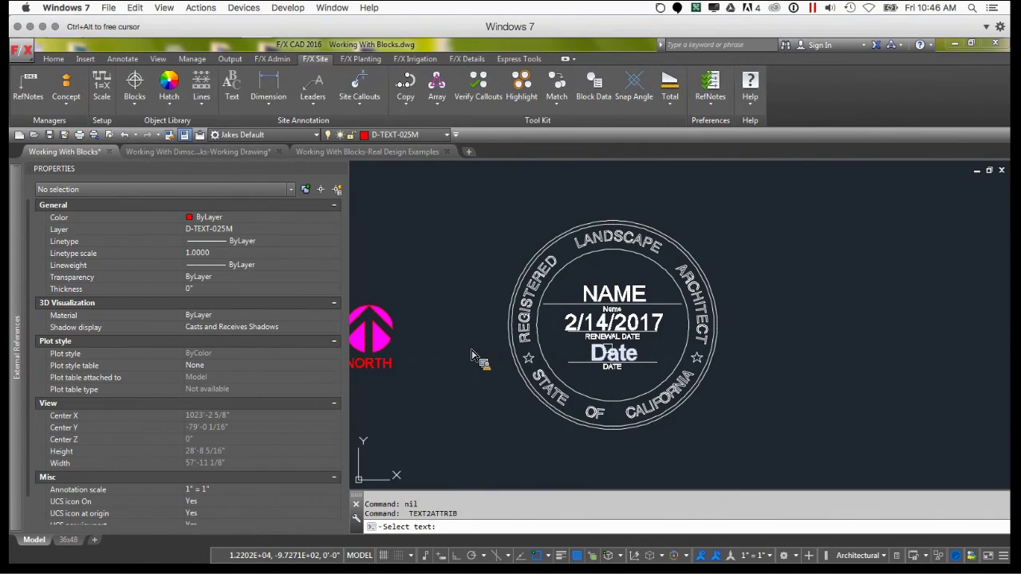
Convert the seal's Date text to an attribute with tag DATE, prompt "Date?" and default "Date"
click(614, 355)
click(493, 316)
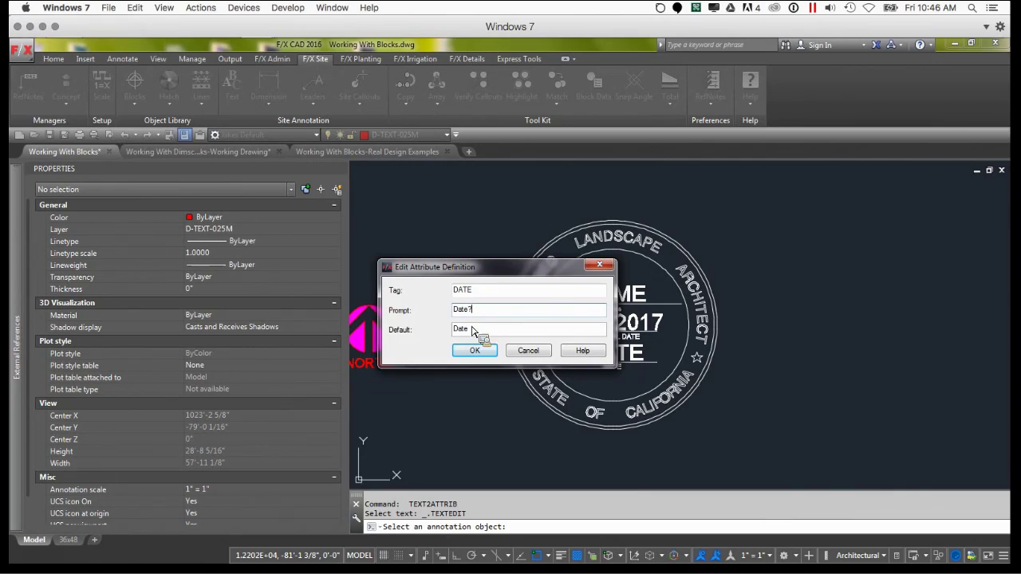
click(478, 357)
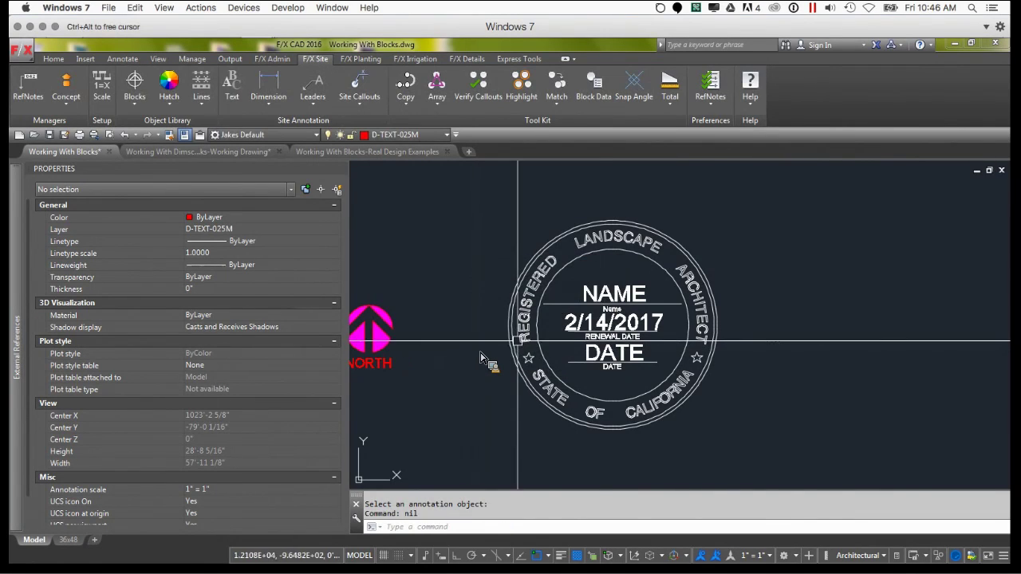
Check the object type and properties of the NAME attribute and of the 2/14/2017 renewal date text
click(593, 299)
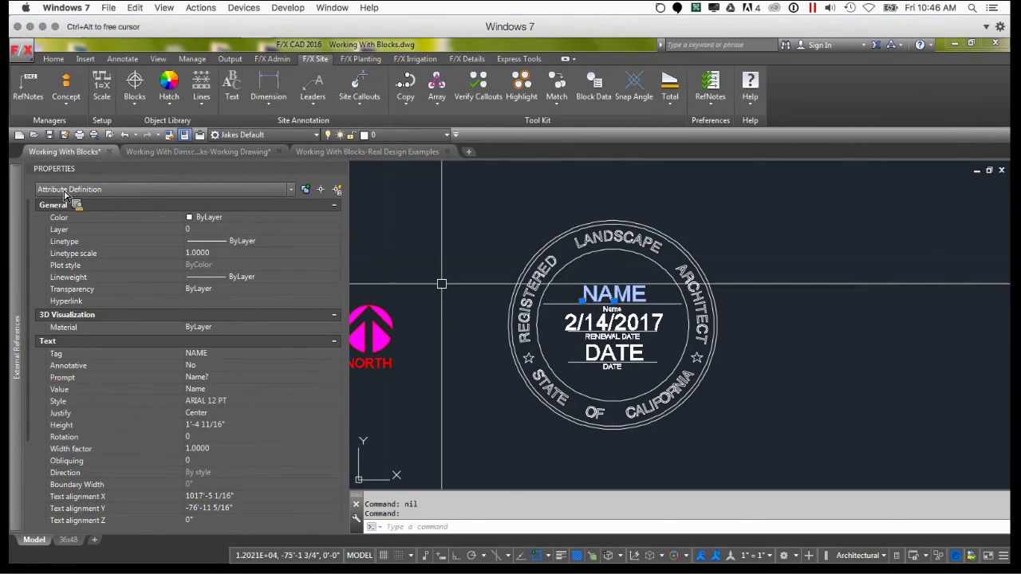
key(Escape)
click(613, 322)
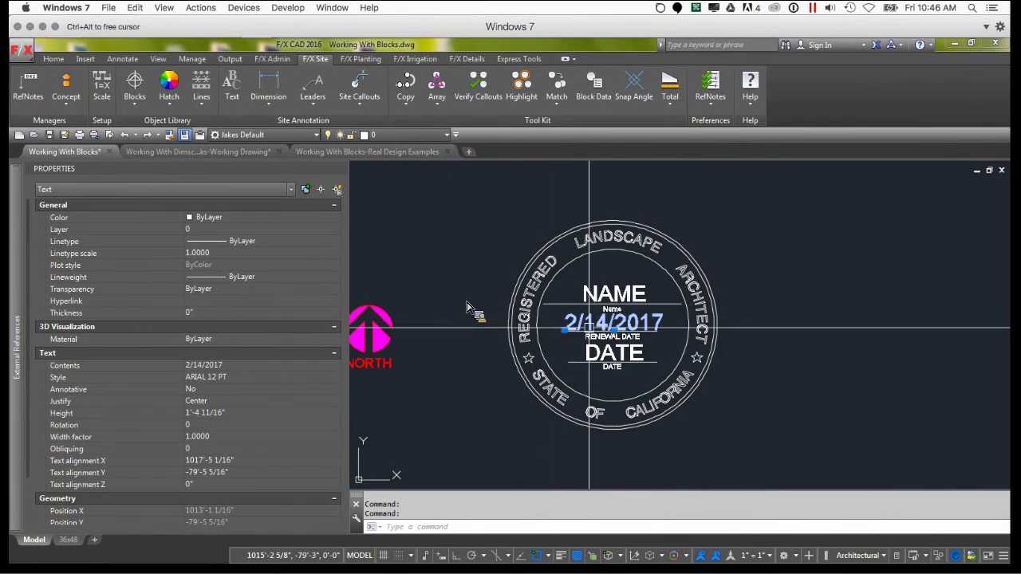
key(Escape)
key(Escape)
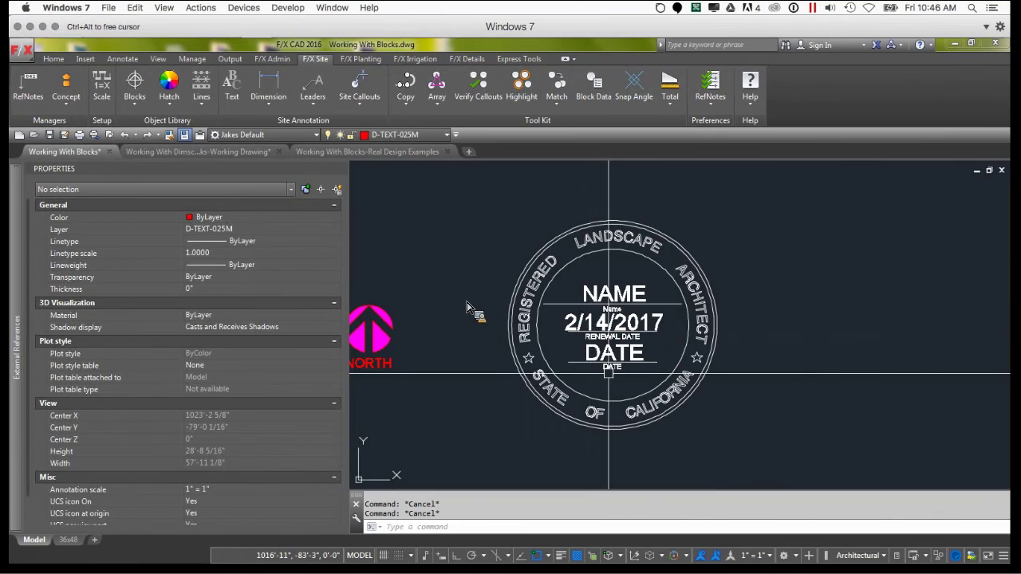
middle_drag(656, 404, 661, 389)
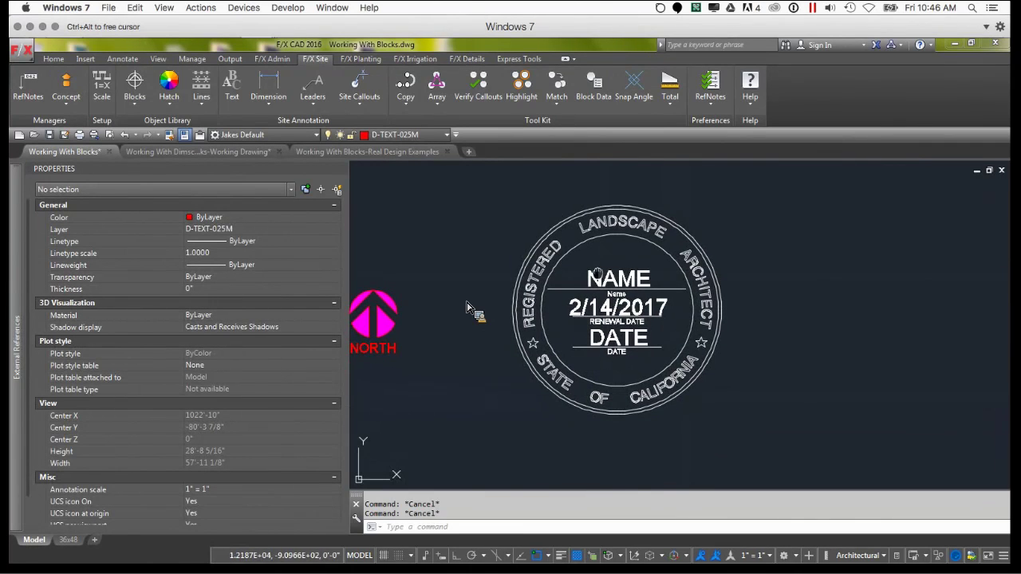
middle_drag(619, 273, 622, 295)
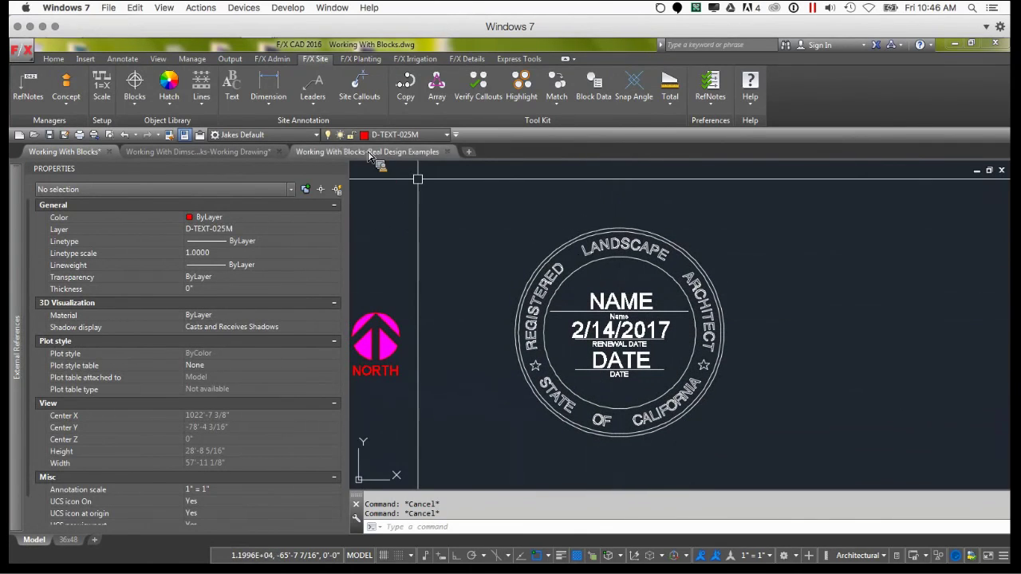
Start Save Block with the insertion point at the centre of the seal and all of the seal's objects selected
click(140, 110)
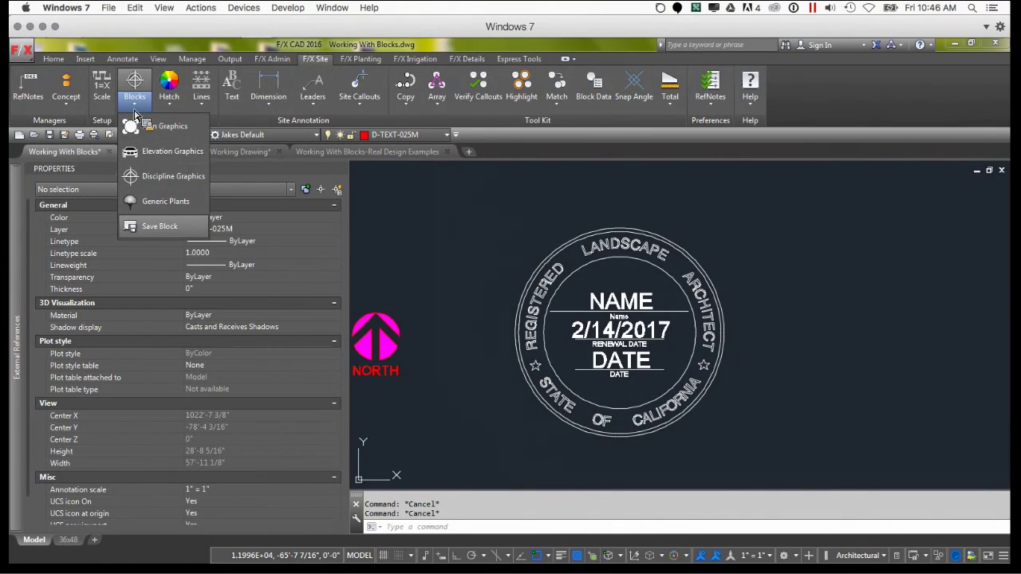
click(149, 232)
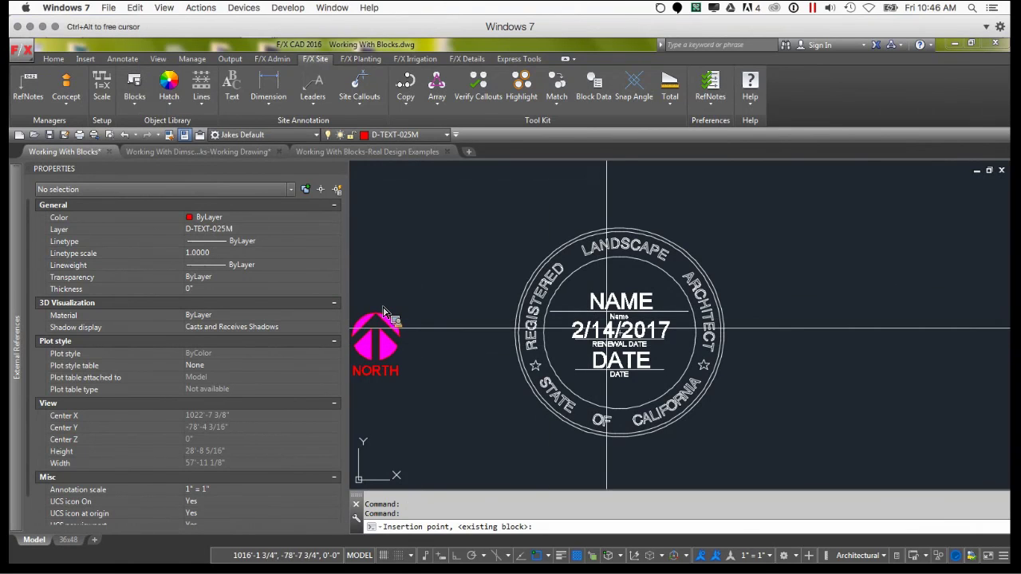
scroll(620, 329, up, 2)
scroll(621, 330, down, 2)
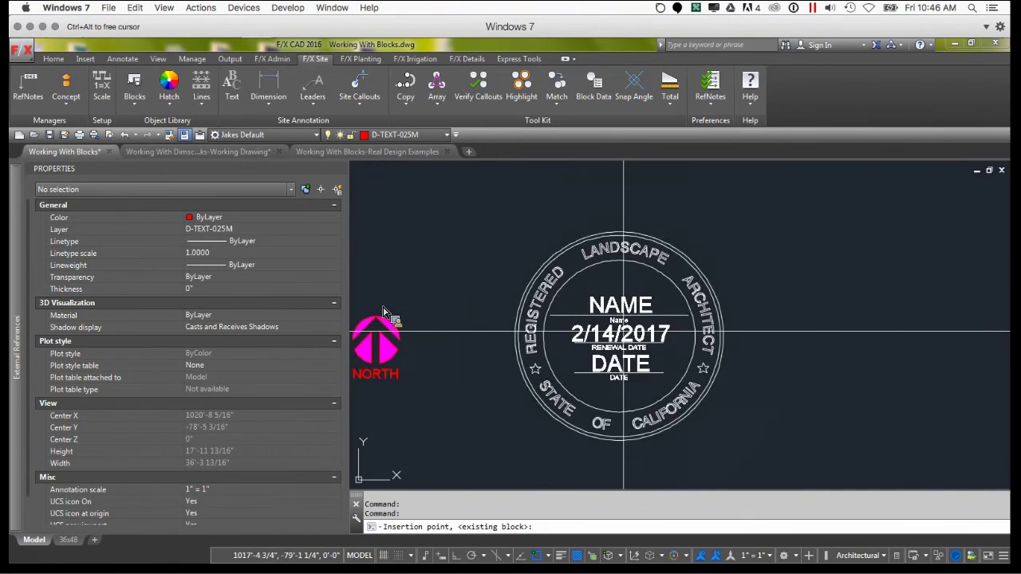
scroll(645, 278, up, 2)
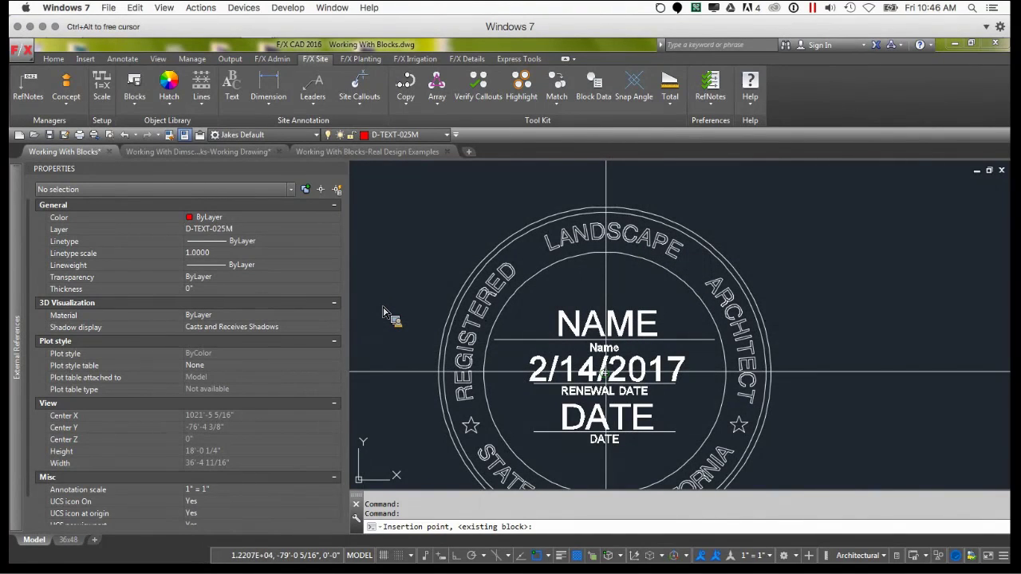
click(606, 372)
scroll(772, 464, down, 3)
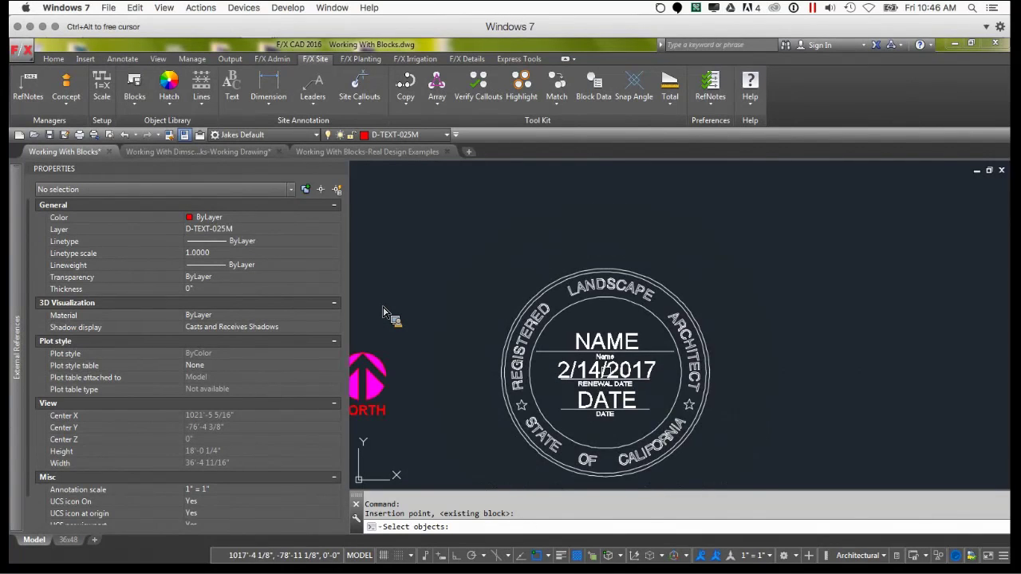
click(772, 464)
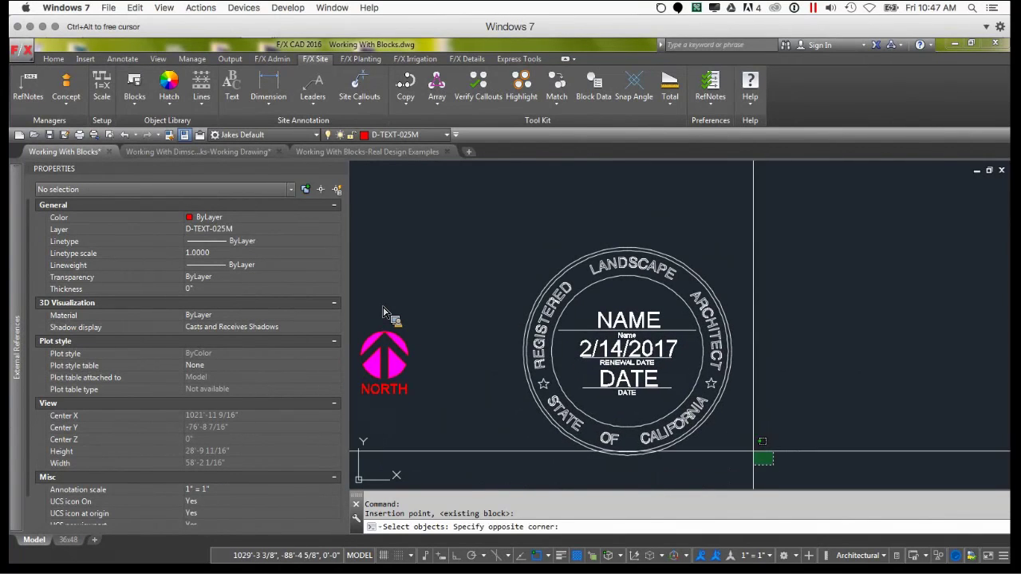
click(496, 212)
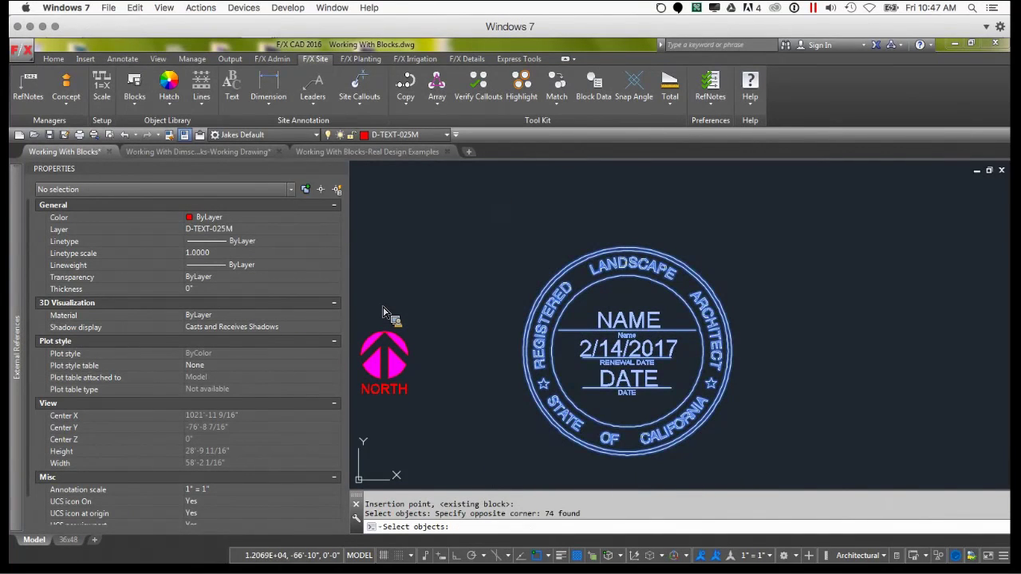
key(Return)
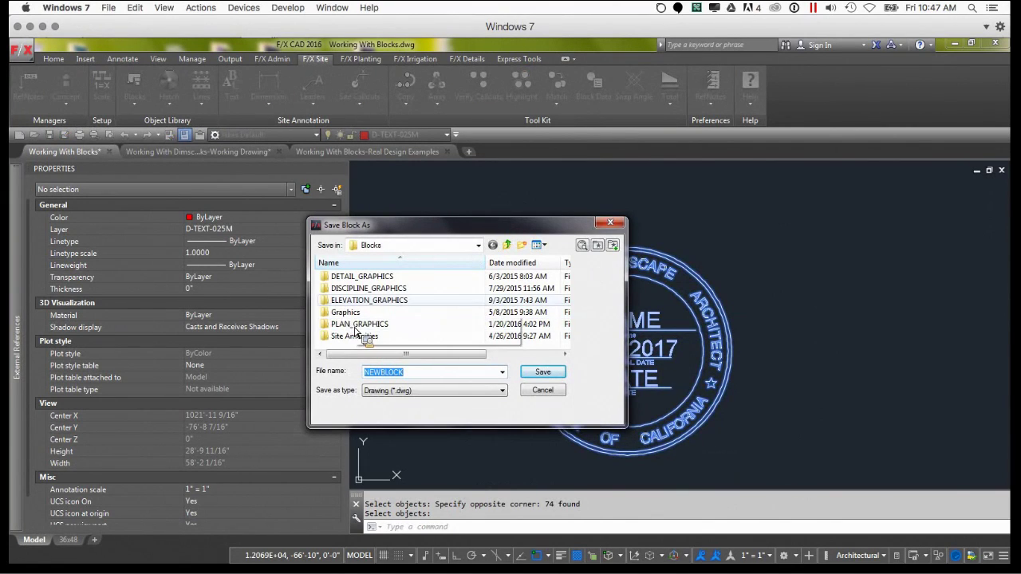
Save the seal block as LAFX-CA STAMP in DISCIPLINE_GRAPHICS/95-user_defined, with 1:1 scale, no rotation and inches as units
double_click(355, 289)
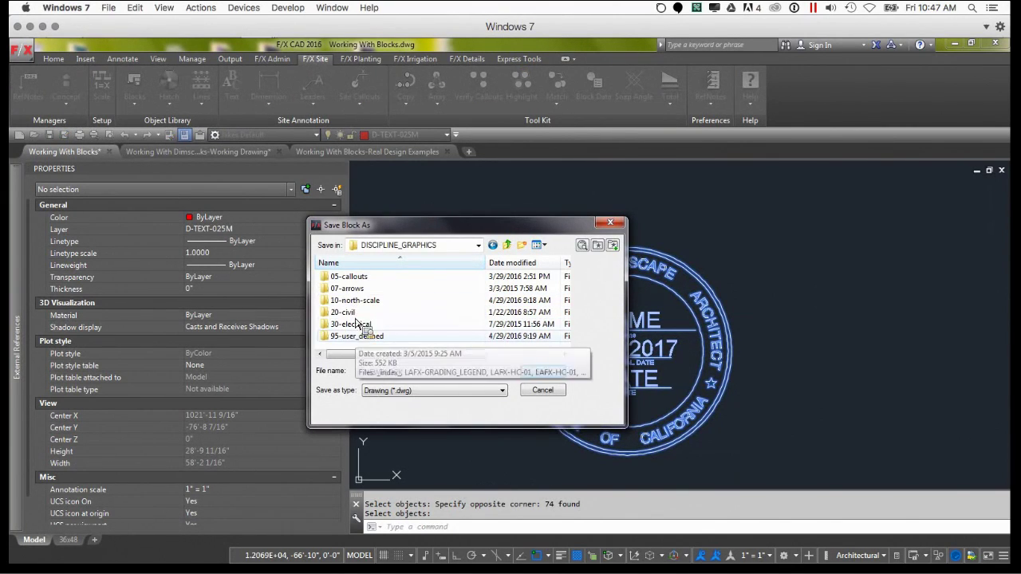
double_click(352, 337)
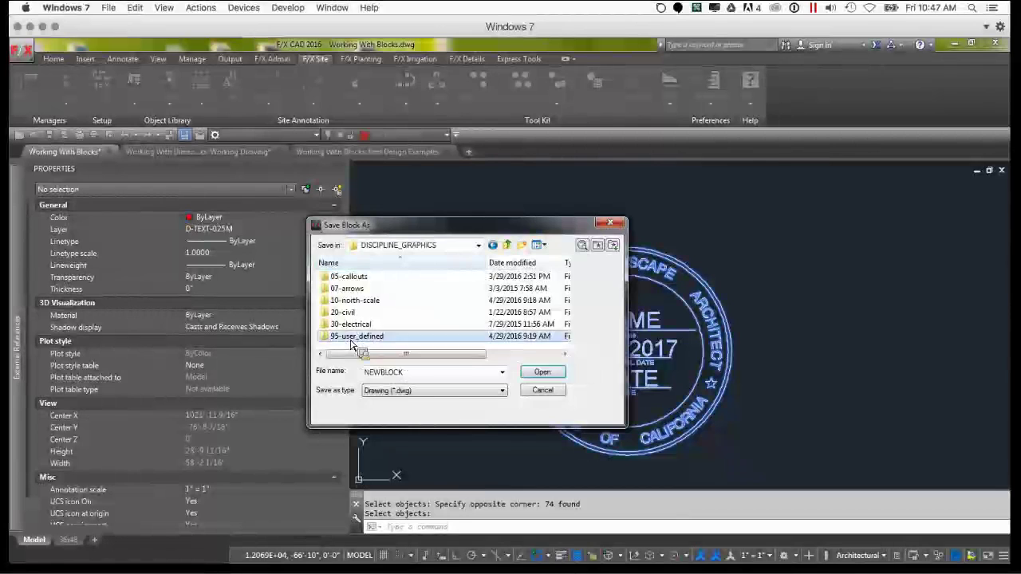
double_click(391, 373)
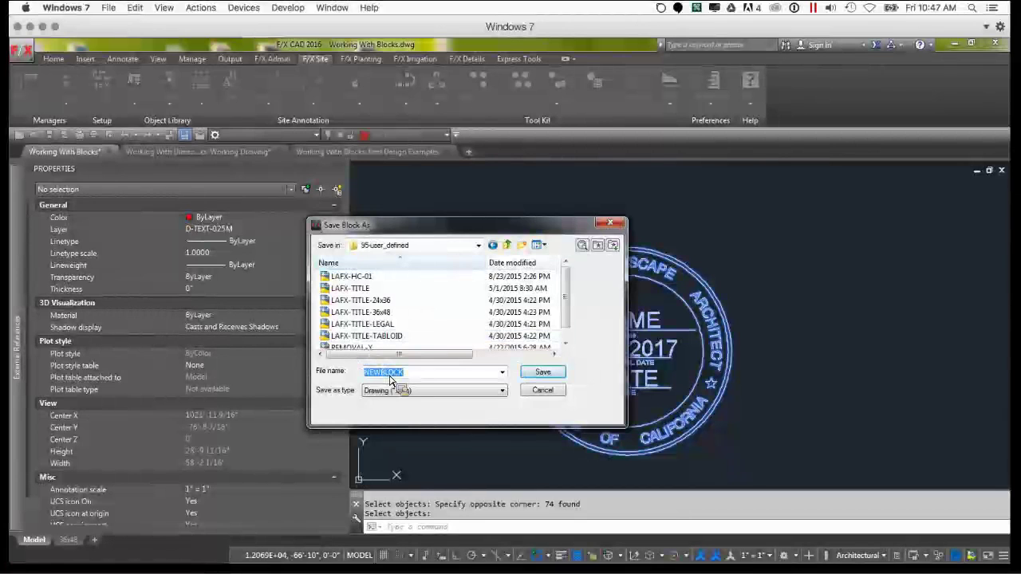
text(LAFX)
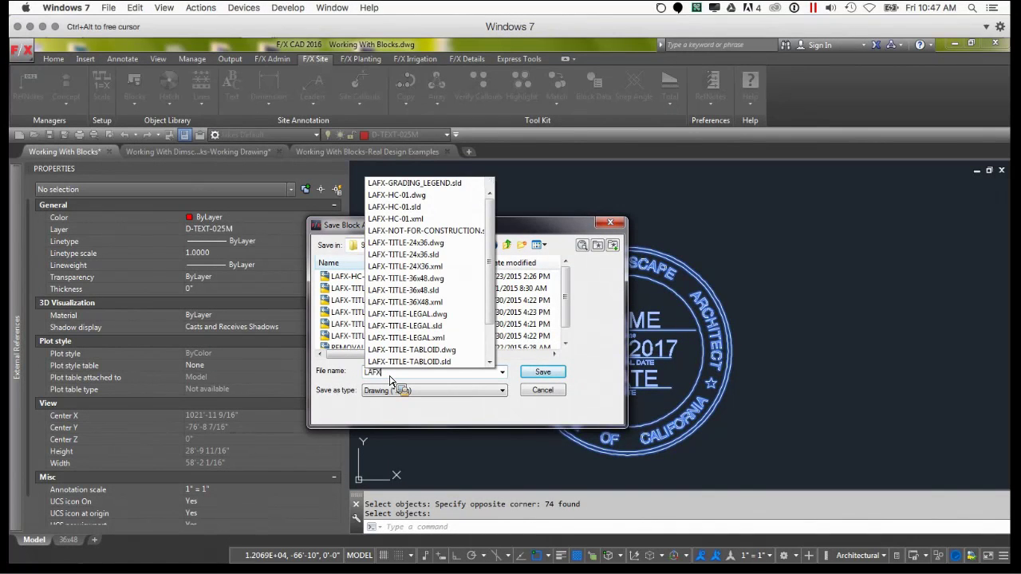
text(-CA STAMP)
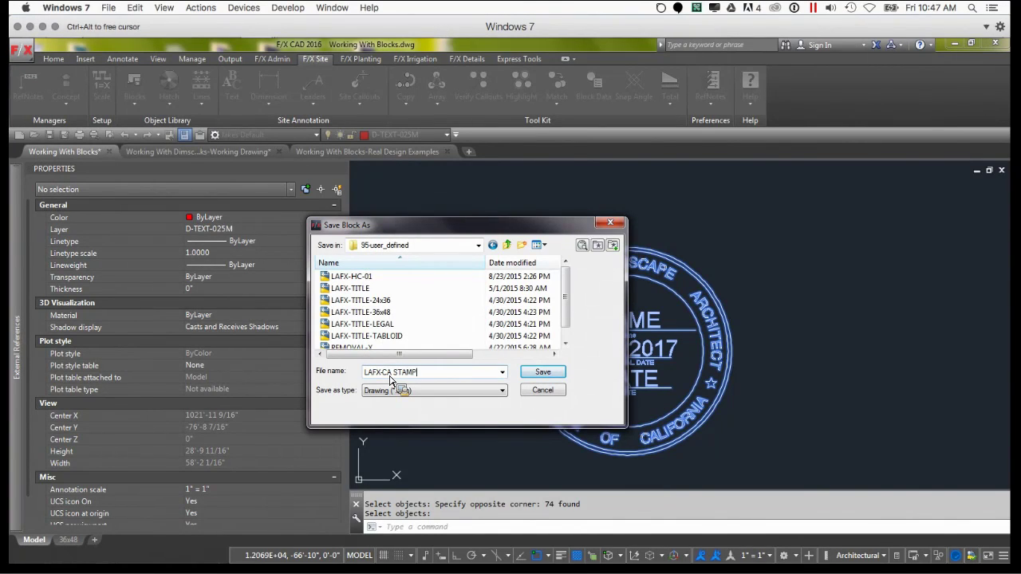
click(543, 372)
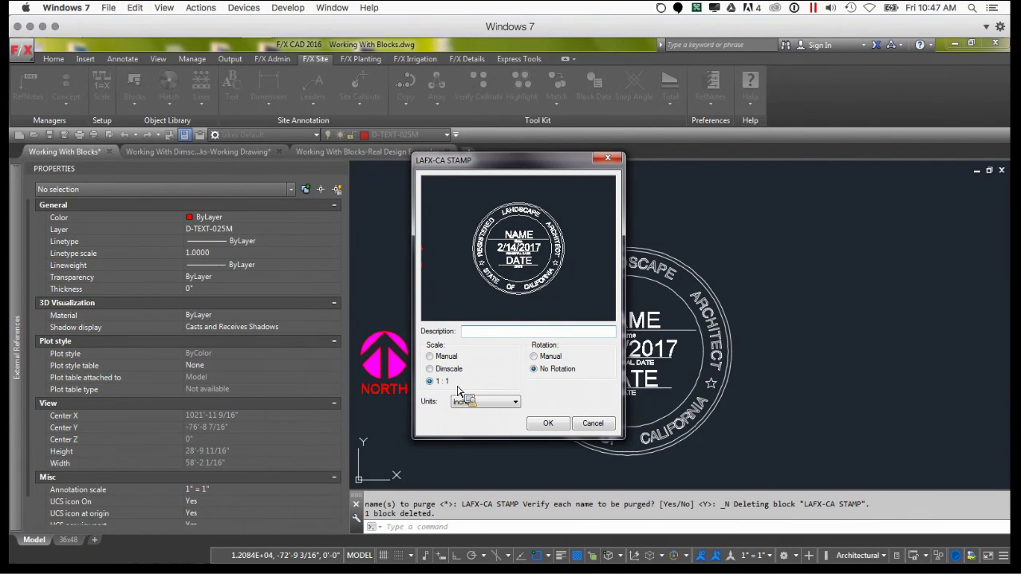
click(550, 426)
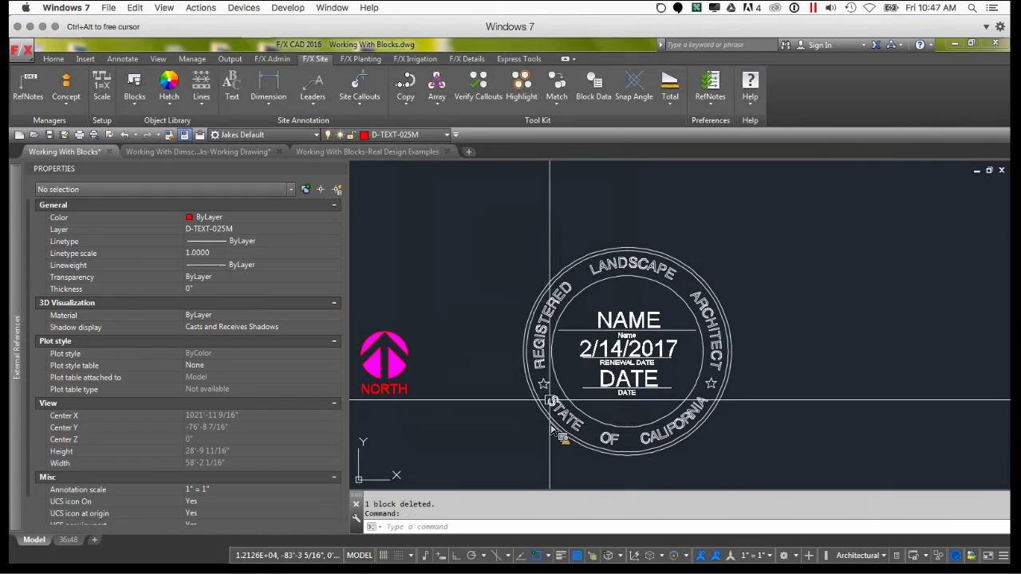
Look at the 36x48 layout, and open the 24x36 layout of the Working With Blocks-Real Design Examples drawing
scroll(498, 320, down, 2)
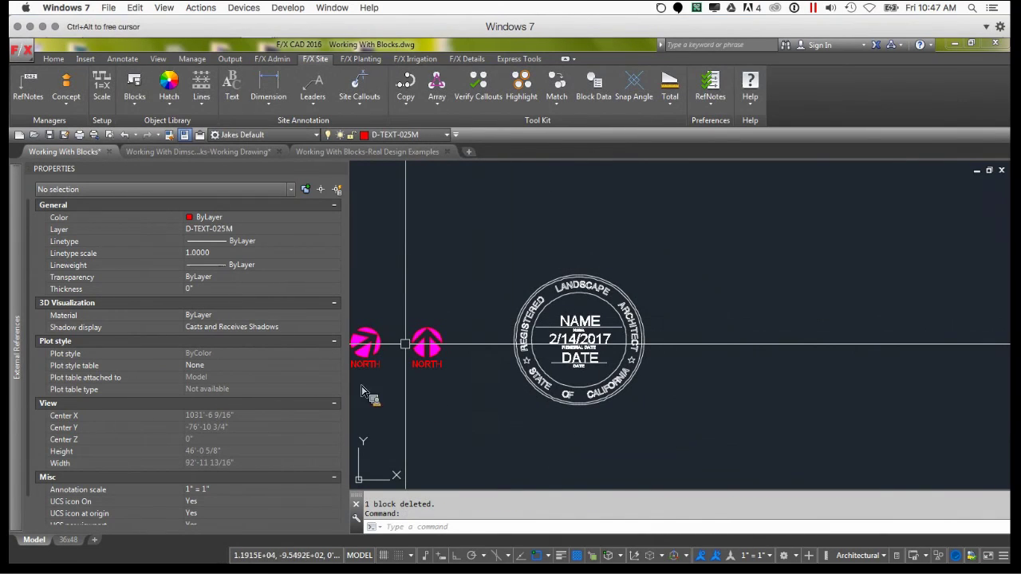
click(79, 540)
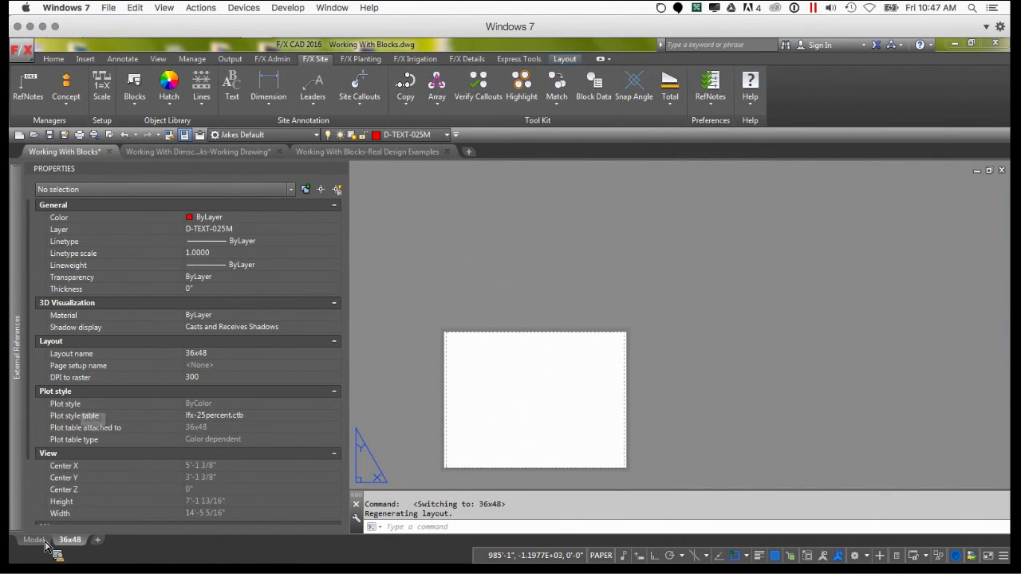
middle_drag(508, 399, 466, 348)
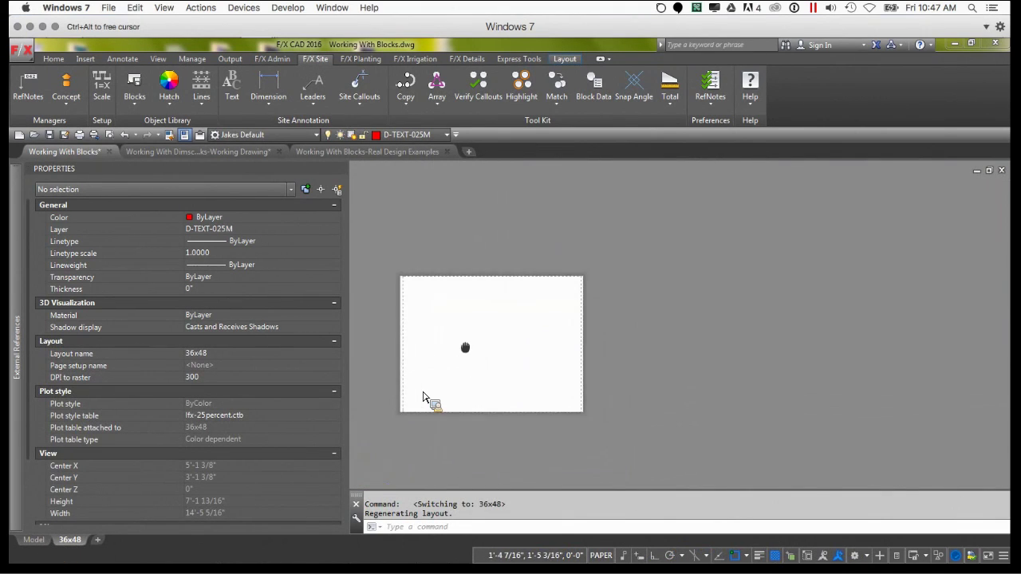
click(396, 153)
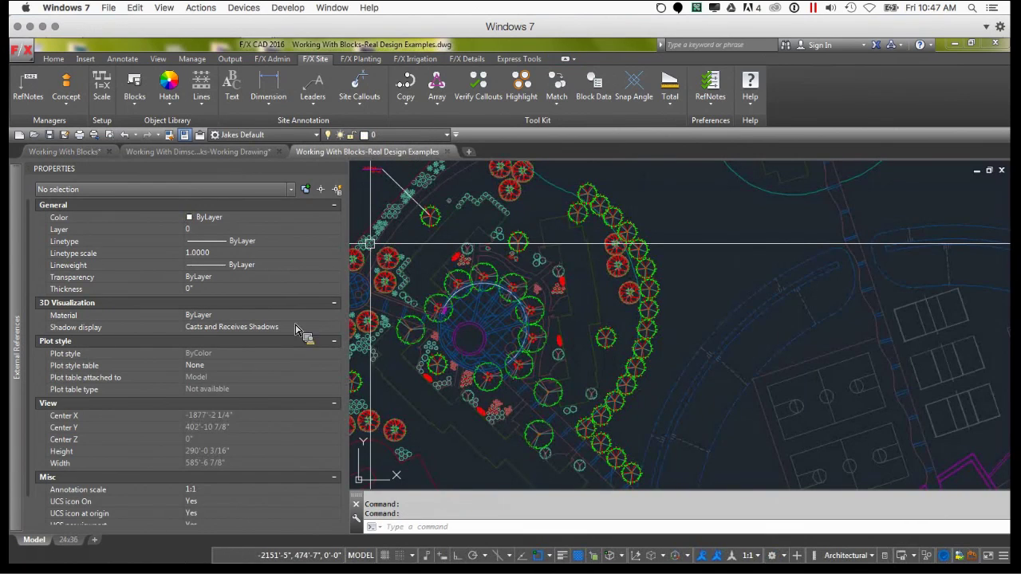
mouse_move(73, 547)
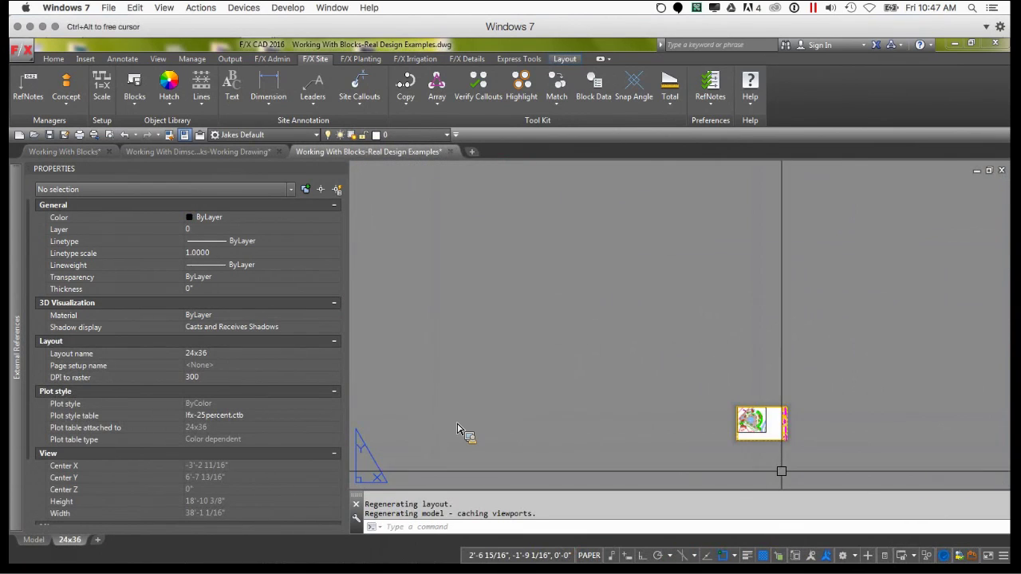
Try to insert the CA STAMP block from the User Defined discipline graphics onto the 24x36 layout
scroll(792, 429, up, 6)
scroll(793, 428, up, 5)
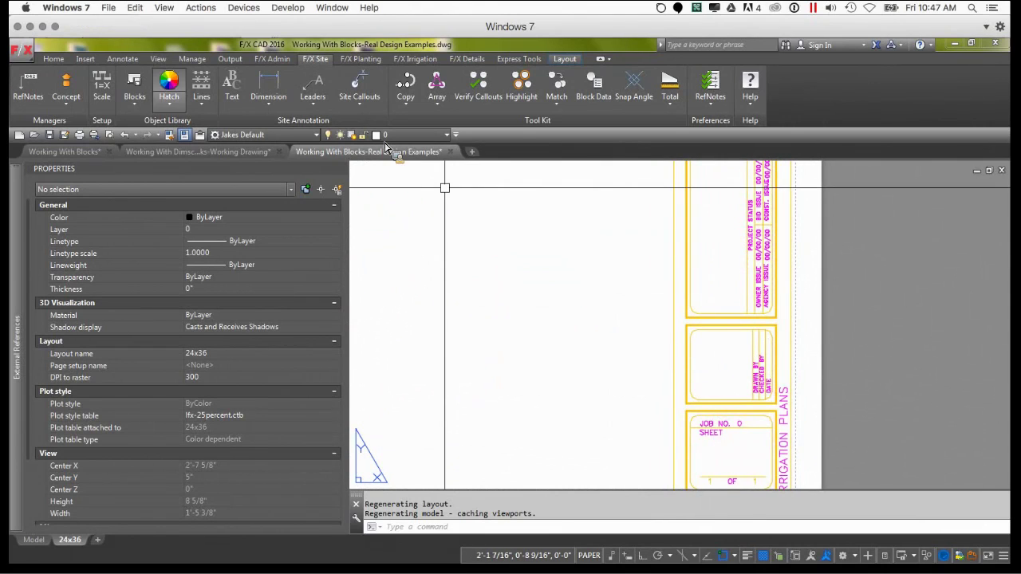
click(132, 106)
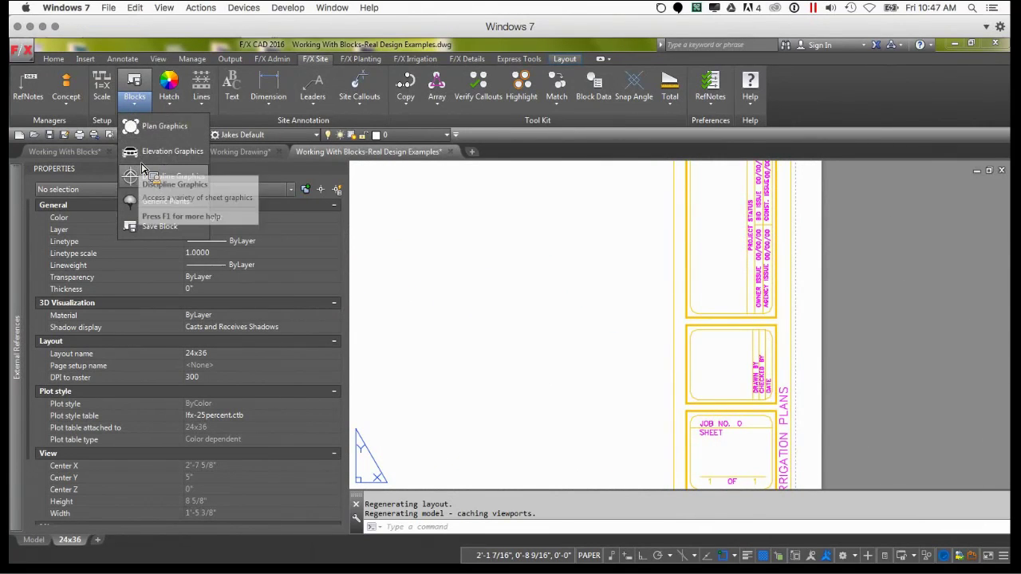
click(172, 177)
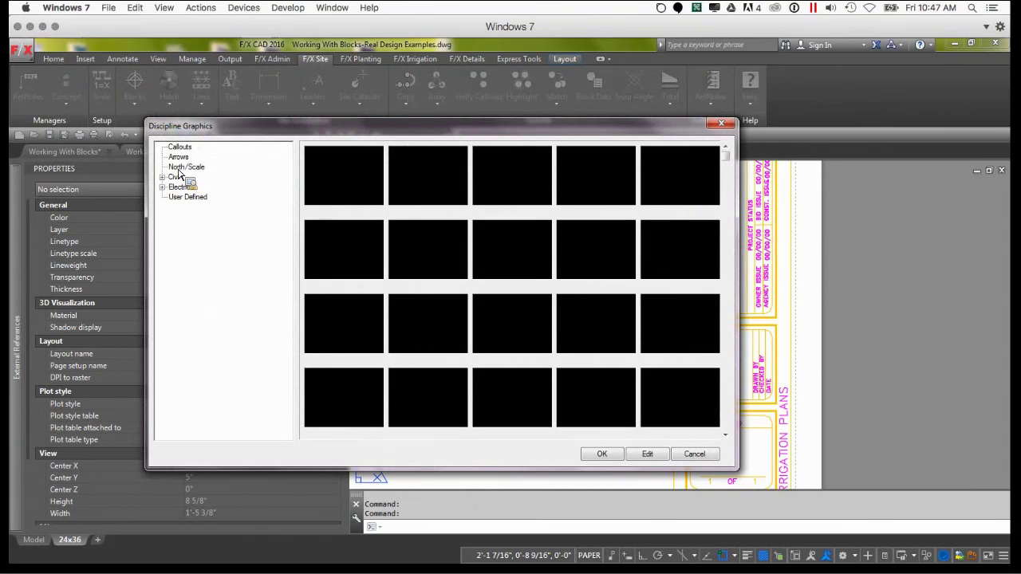
click(189, 196)
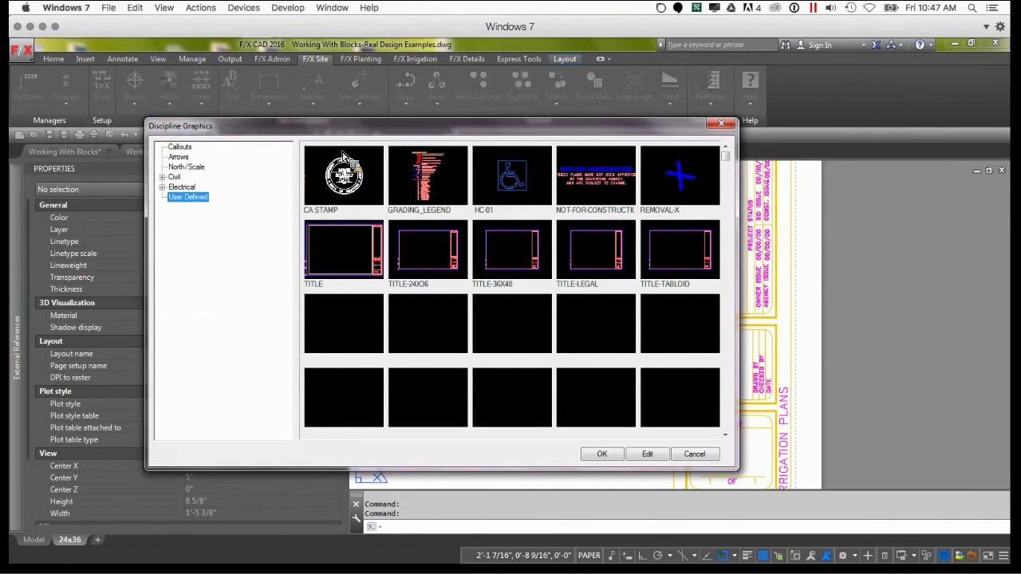
click(349, 177)
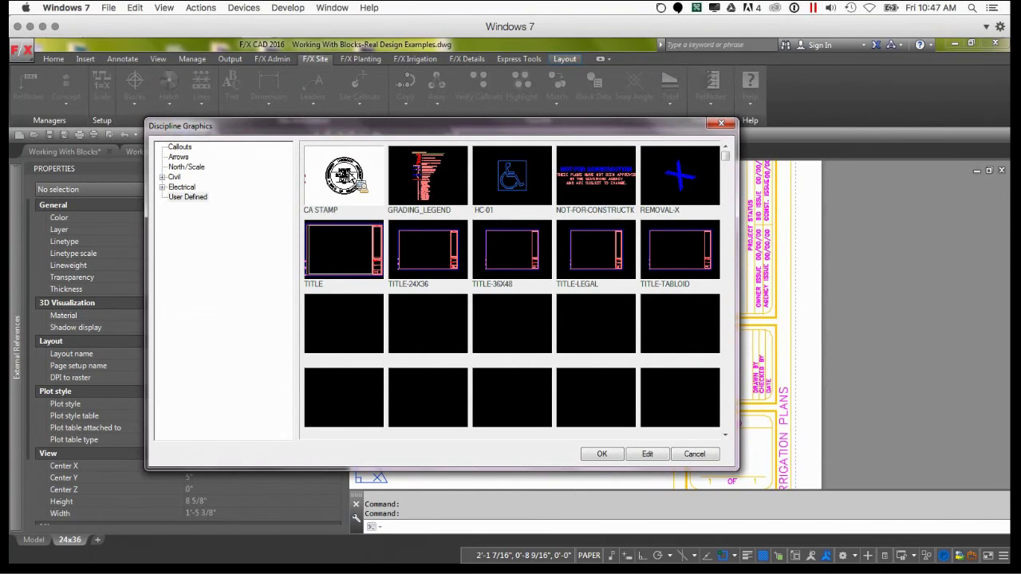
click(602, 454)
click(608, 456)
Compare the size of the CA STAMP seal being placed with the 24x36 sheet, and leave the placement
scroll(608, 457, down, 5)
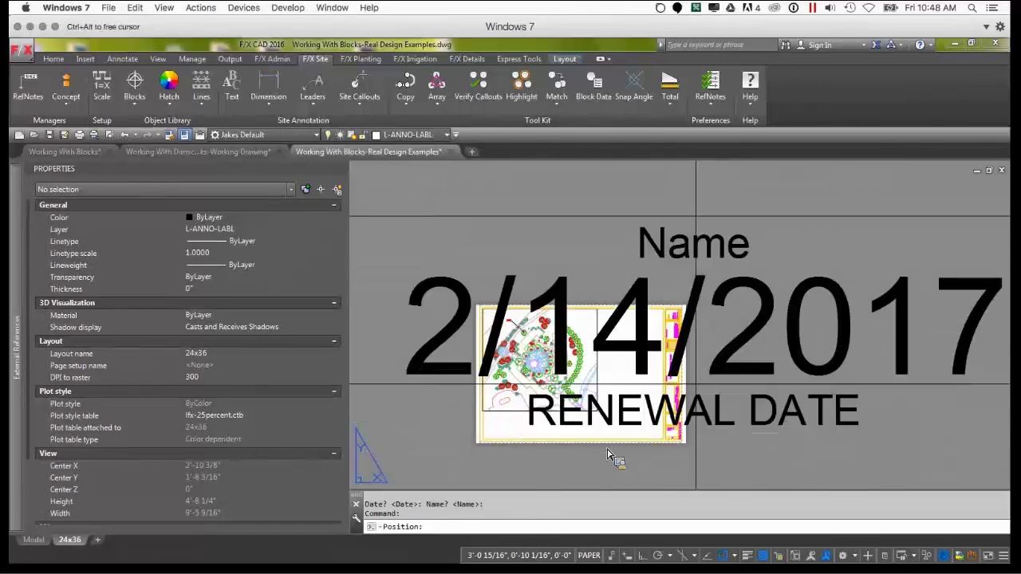
scroll(608, 457, up, 4)
scroll(608, 456, down, 4)
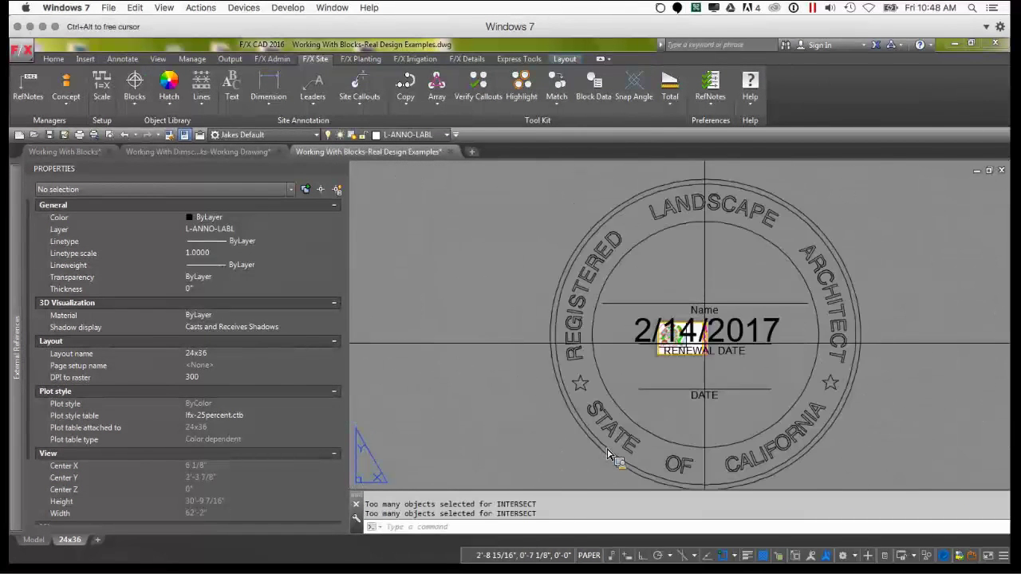
scroll(608, 457, up, 2)
scroll(608, 457, down, 2)
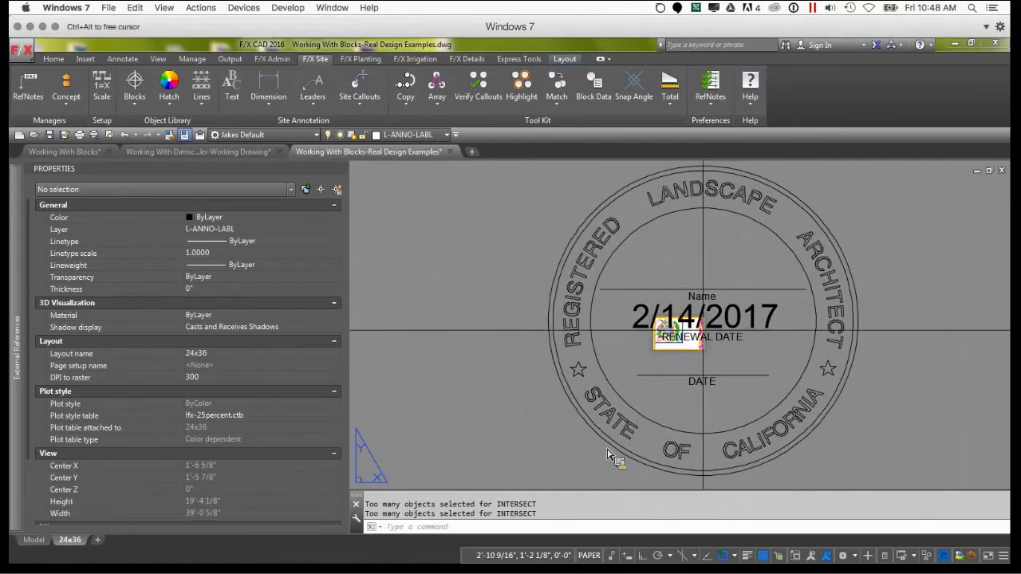
scroll(608, 457, up, 3)
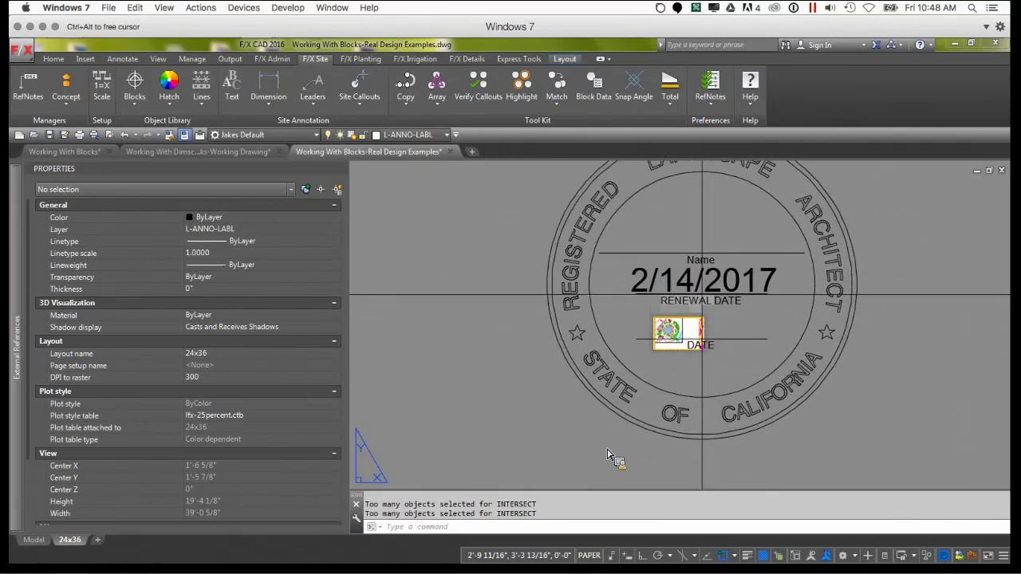
scroll(608, 456, down, 3)
scroll(608, 457, up, 2)
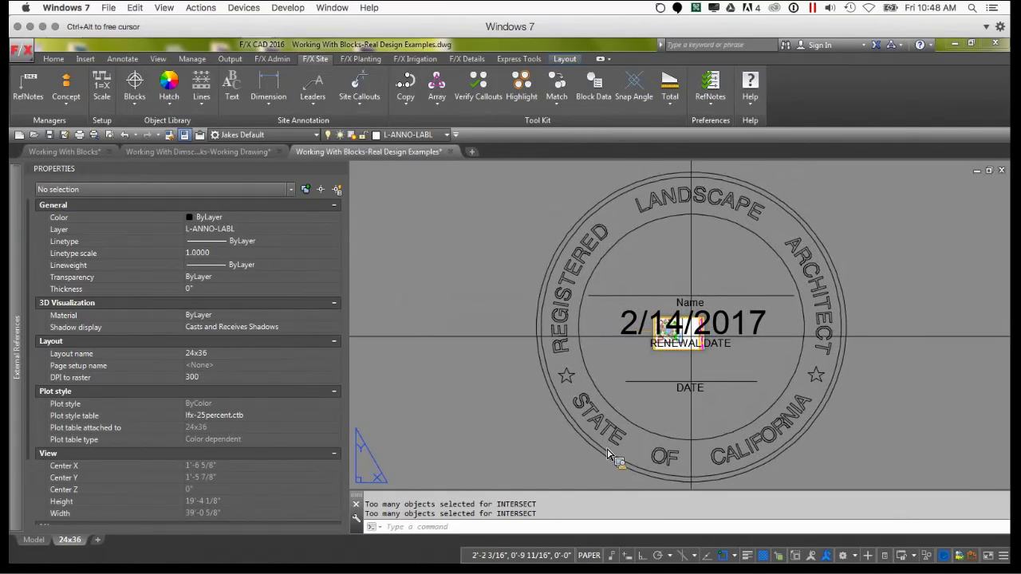
scroll(608, 456, down, 1)
scroll(608, 456, up, 2)
scroll(608, 456, down, 2)
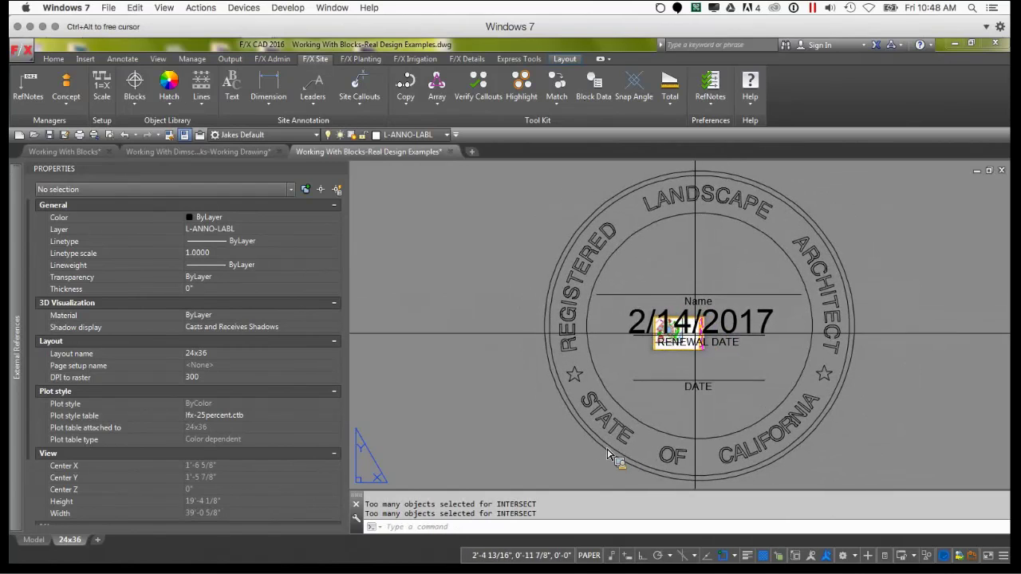
scroll(608, 456, up, 2)
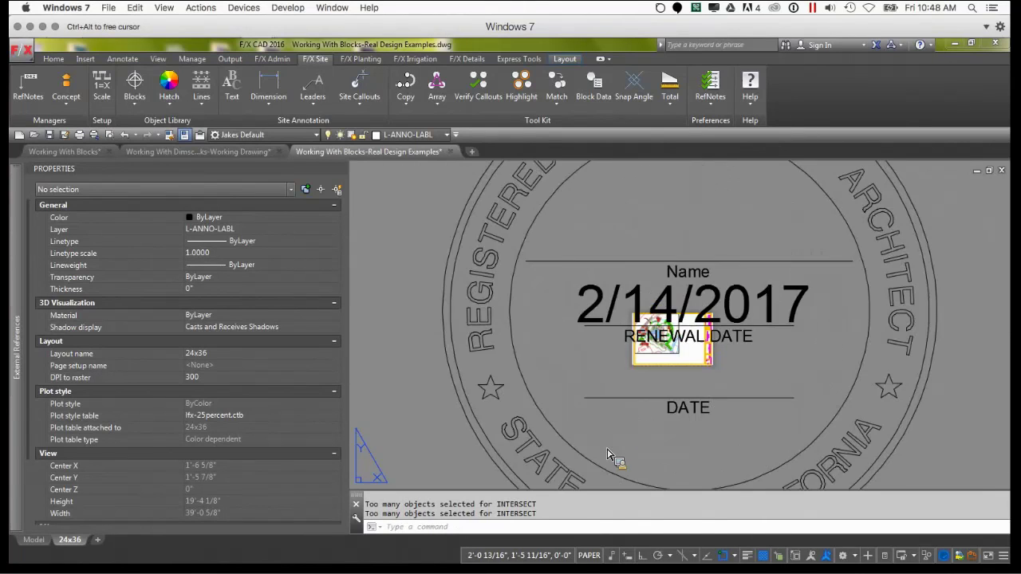
scroll(608, 457, down, 2)
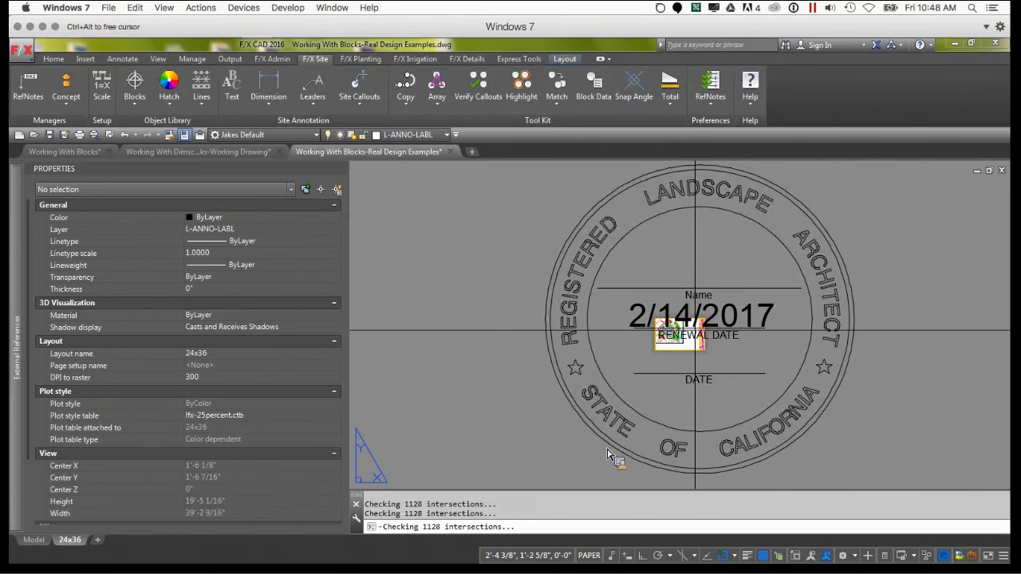
scroll(608, 456, up, 3)
scroll(608, 456, down, 2)
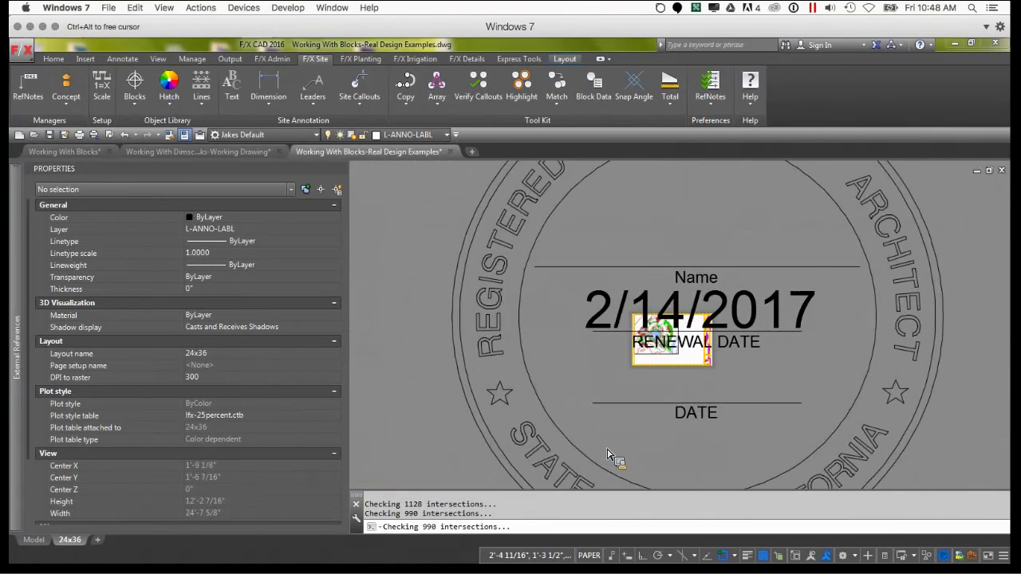
scroll(608, 456, up, 1)
mouse_move(693, 330)
middle_down()
mouse_move(804, 321)
mouse_move(732, 323)
middle_up()
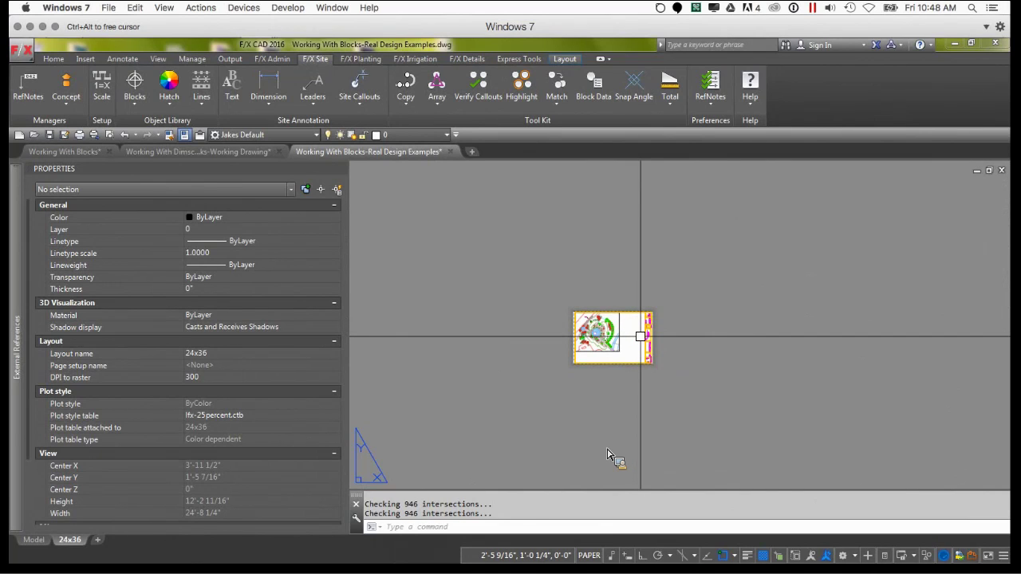
Check the drawing's insertable blocks for the LAFX-CA STAMP definition without inserting it
text(t)
key(Return)
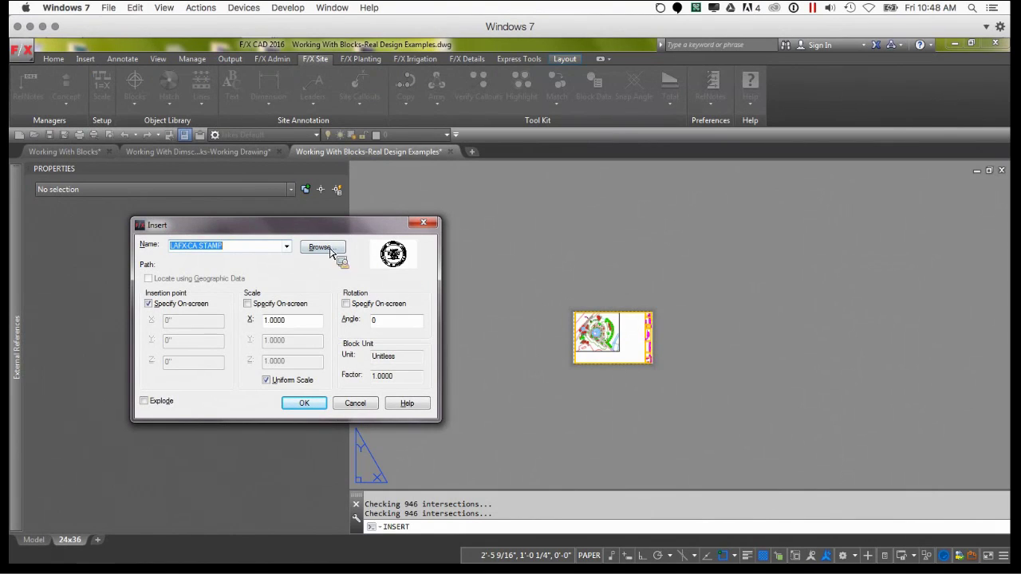
click(287, 247)
click(287, 247)
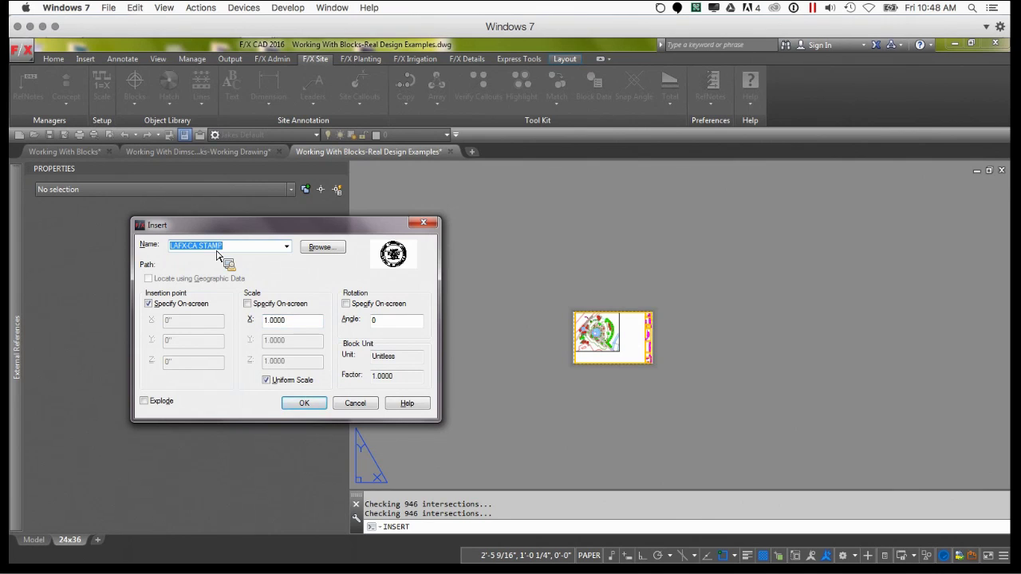
click(337, 405)
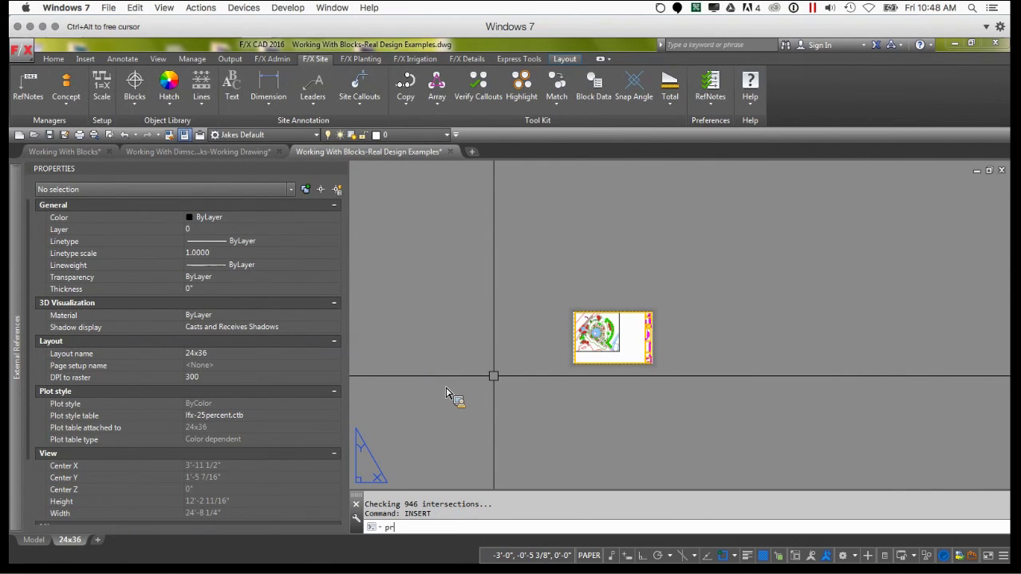
Purge the drawing's unreferenced definitions, and check the list of insertable blocks for the stamp
text(pr)
key(Return)
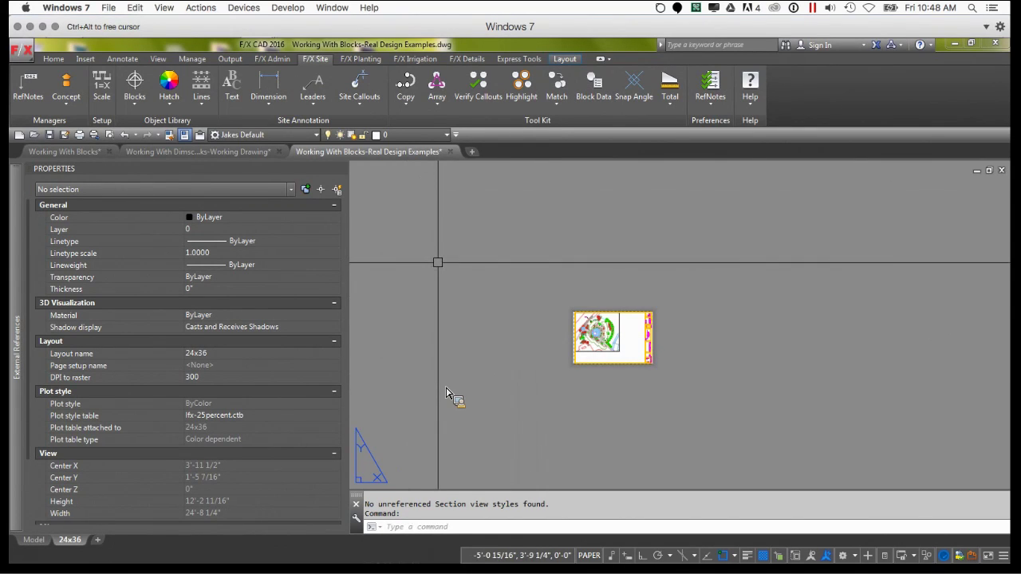
text(insert)
key(Return)
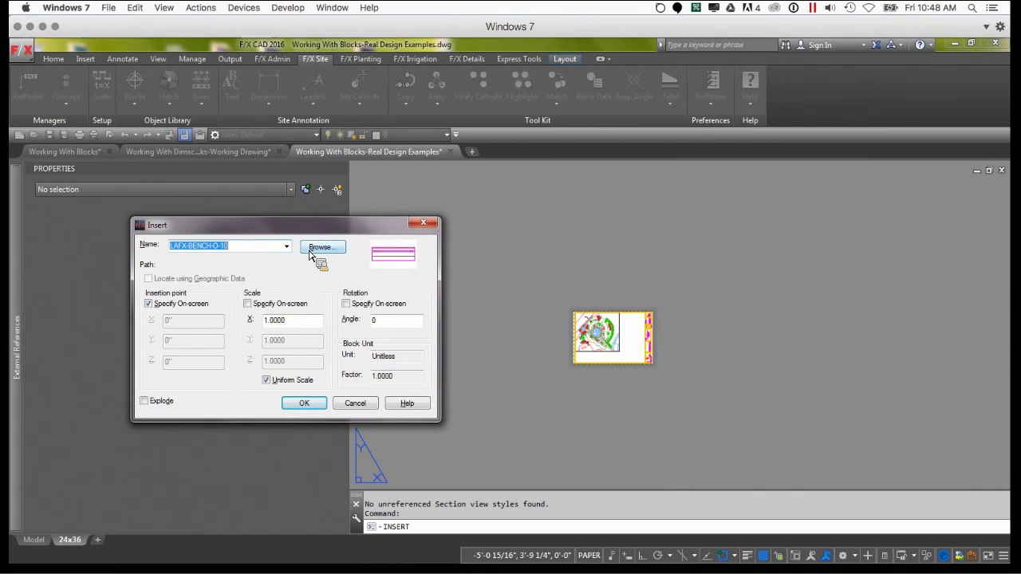
click(286, 246)
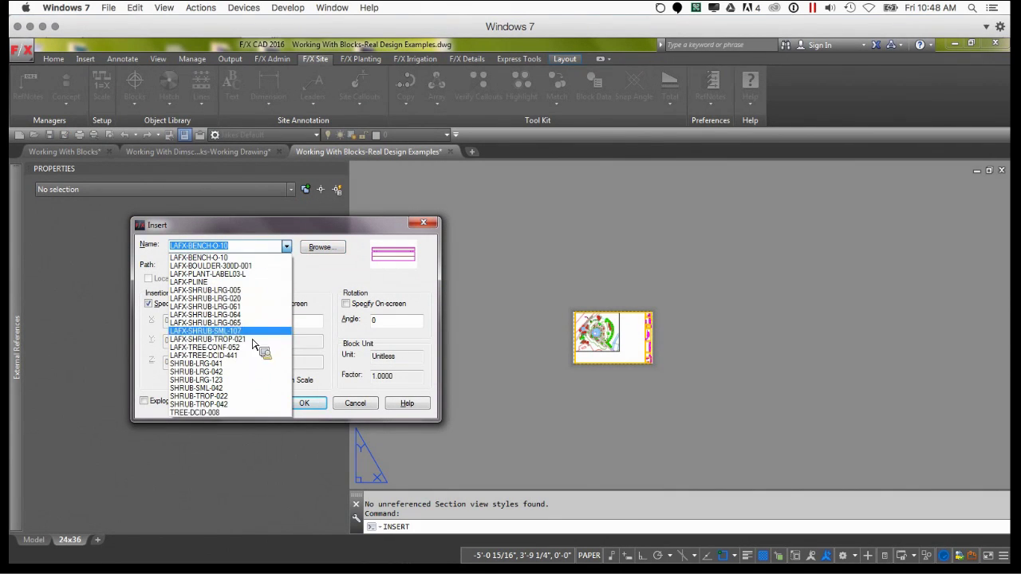
key(Escape)
key(Escape)
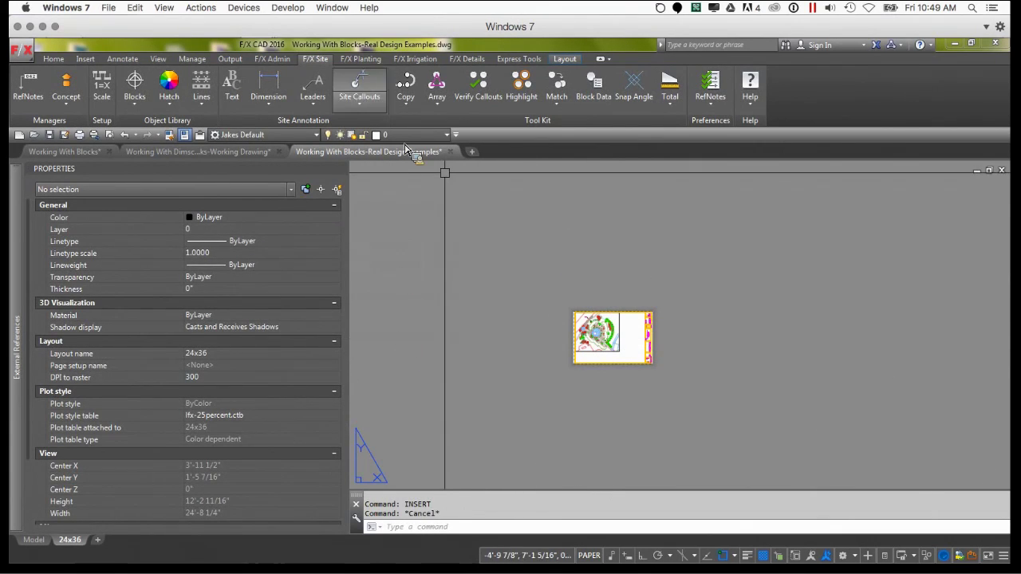
Open the LAFX-CA STAMP drawing from LandFX\Blocks\DISCIPLINE_GRAPHICS\95-user_defined in the file explorer
mouse_move(300, 50)
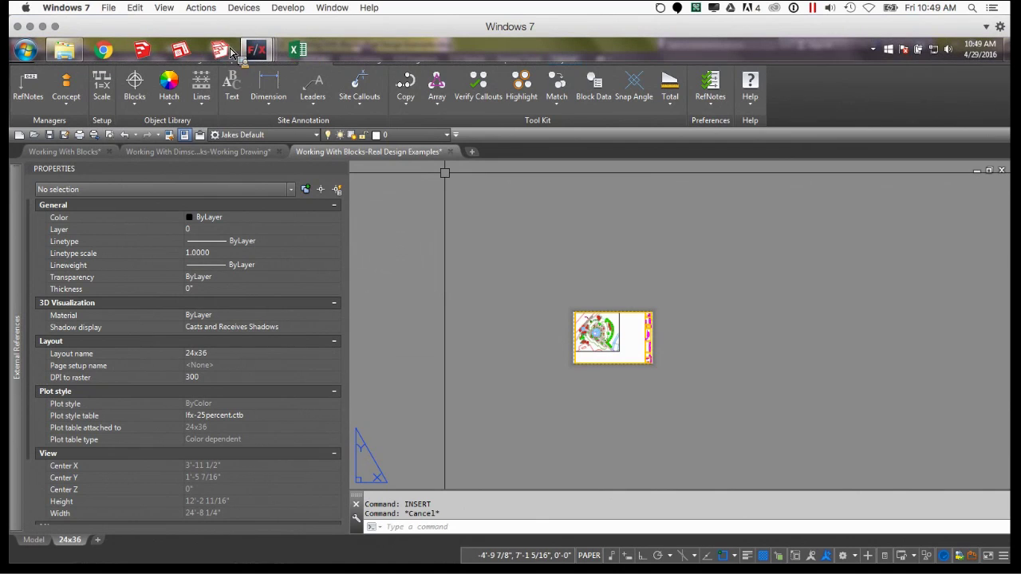
click(63, 49)
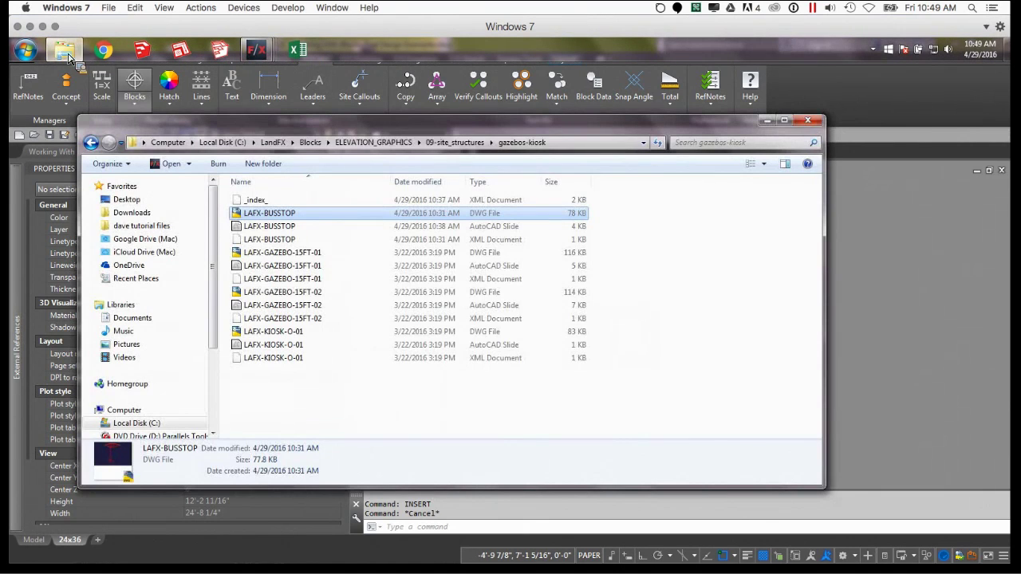
click(310, 142)
key(Up)
double_click(270, 216)
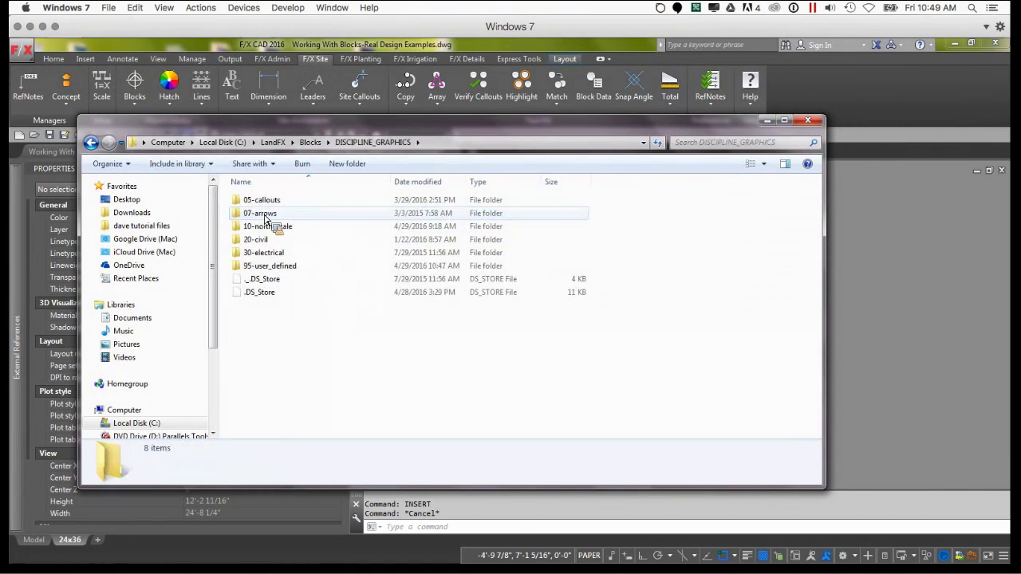
click(268, 269)
double_click(268, 268)
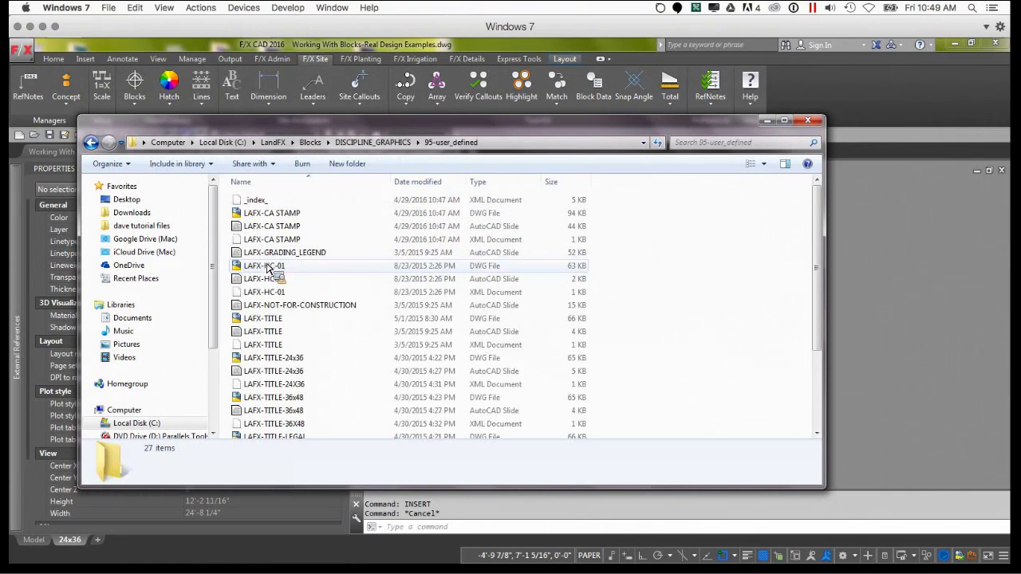
double_click(259, 220)
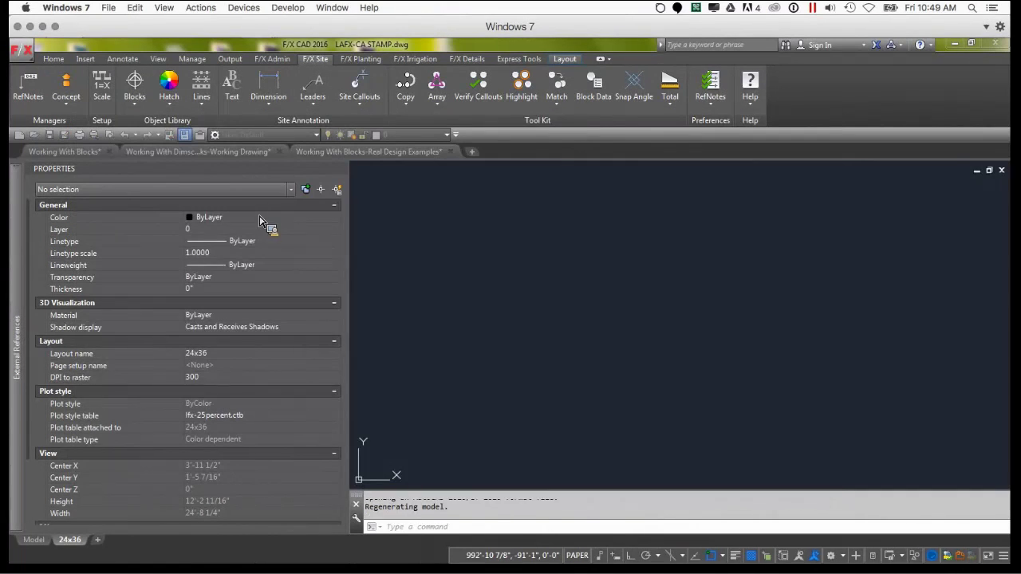
Scale the whole seal by reference about base point 0,0, using its outer circle's diameter as reference and 2" as new length
text(z)
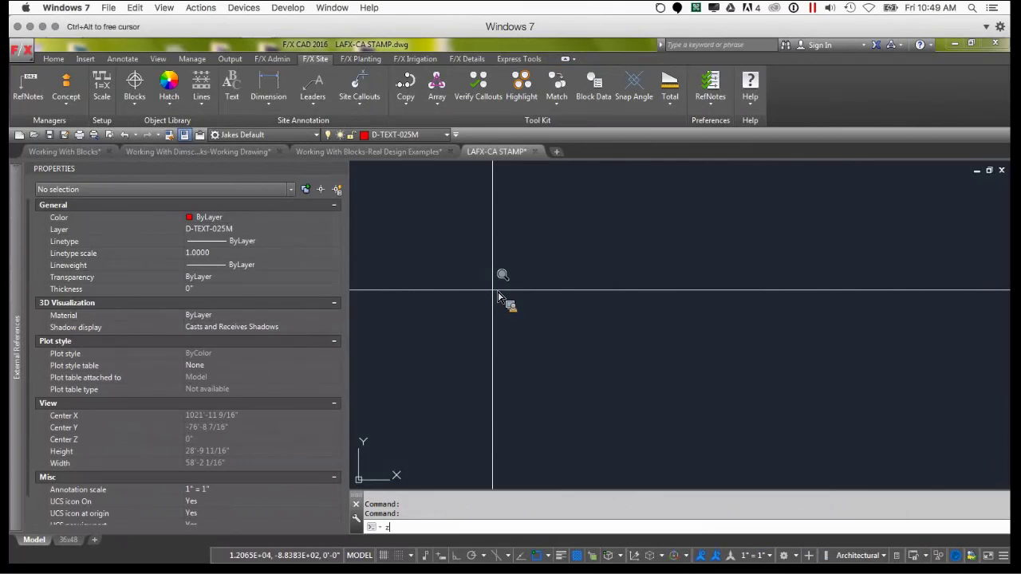
key(Return)
text(e)
key(Return)
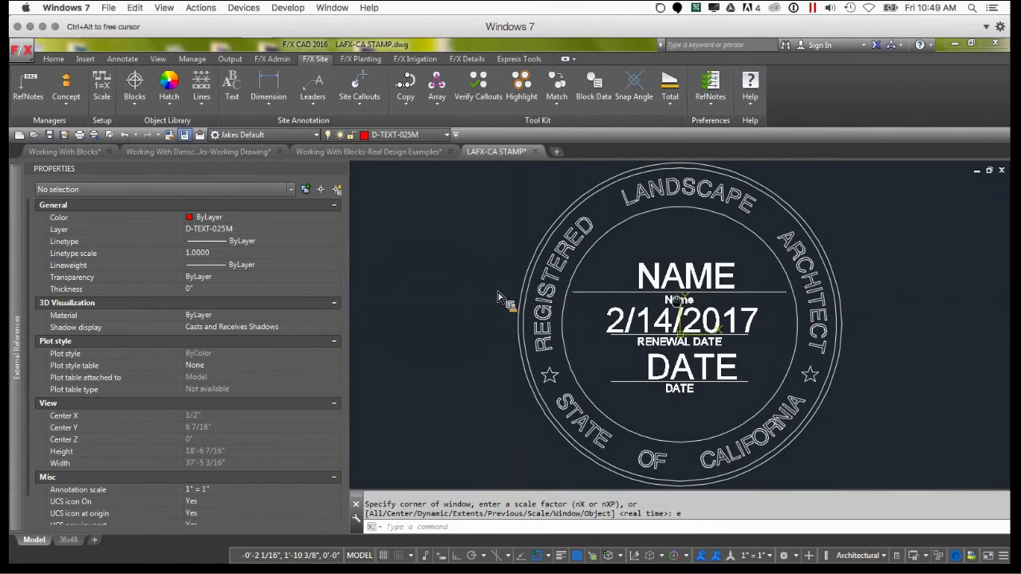
scroll(585, 303, down, 3)
click(815, 449)
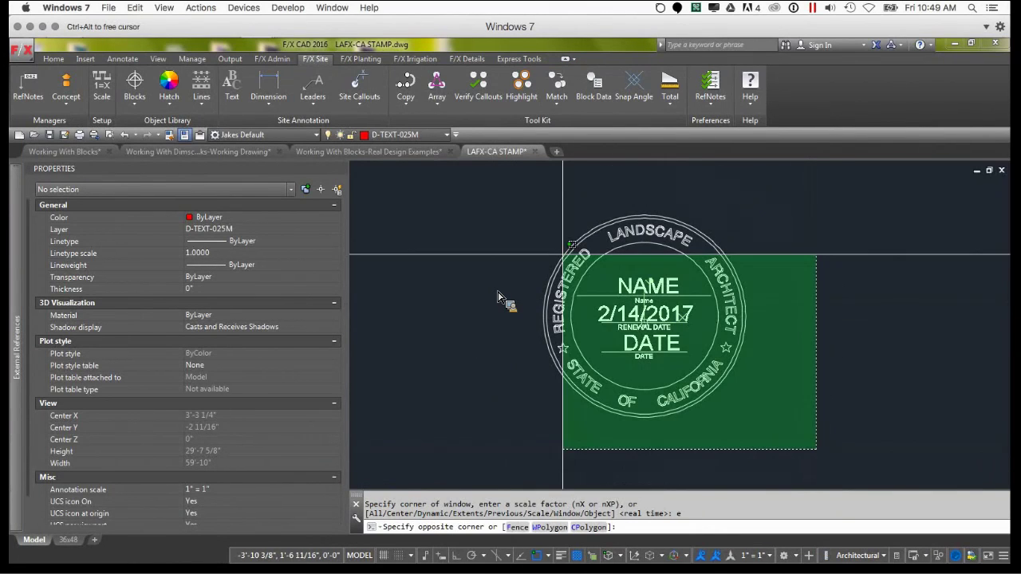
click(478, 186)
text(sc)
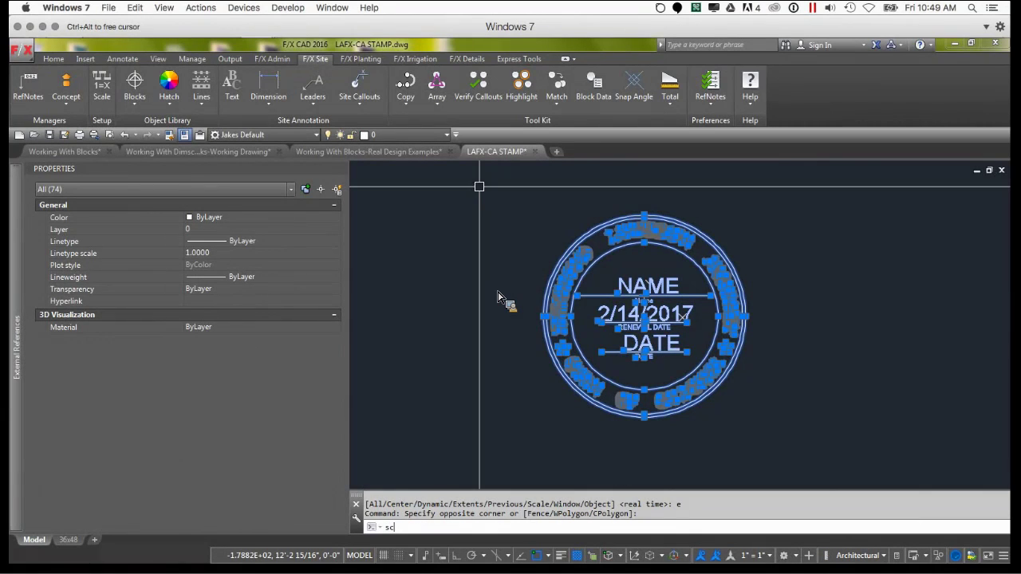
key(Return)
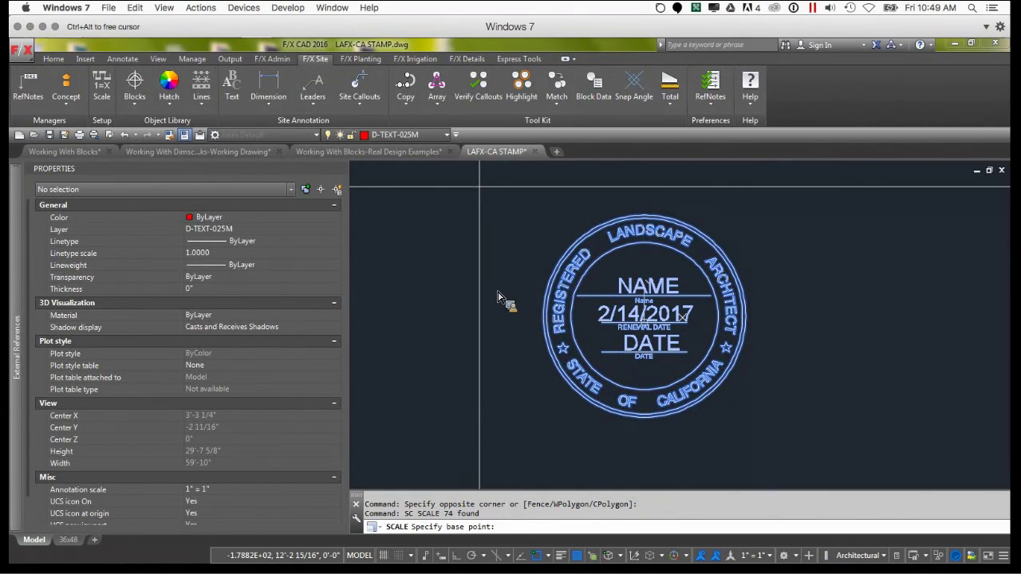
text(0,0)
key(Return)
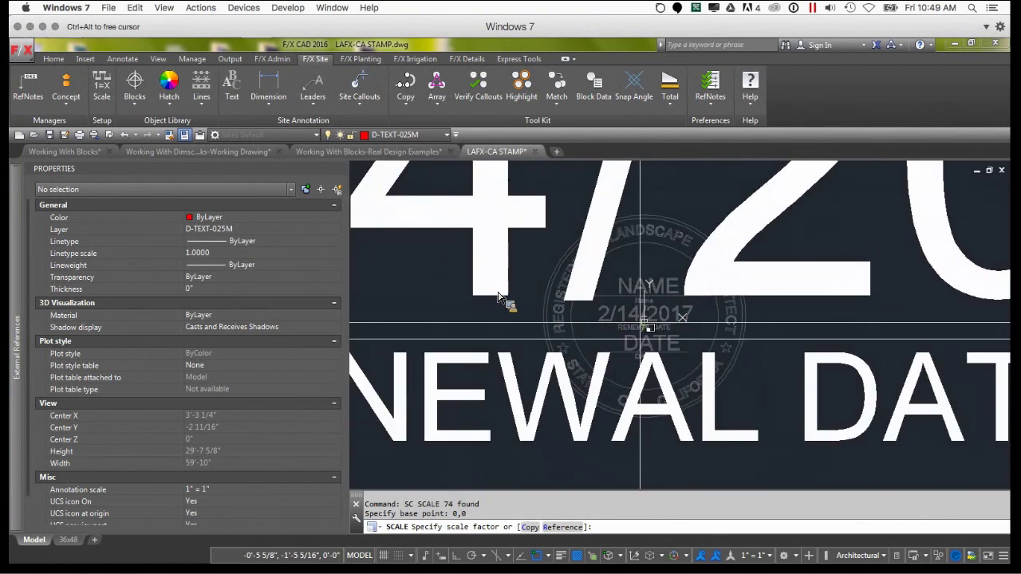
text(r)
key(Return)
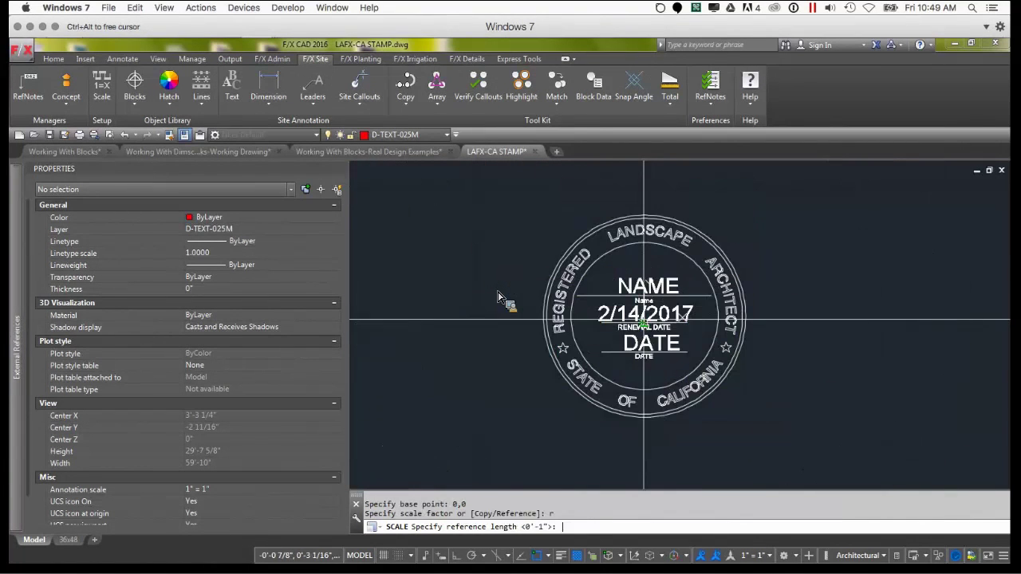
click(643, 216)
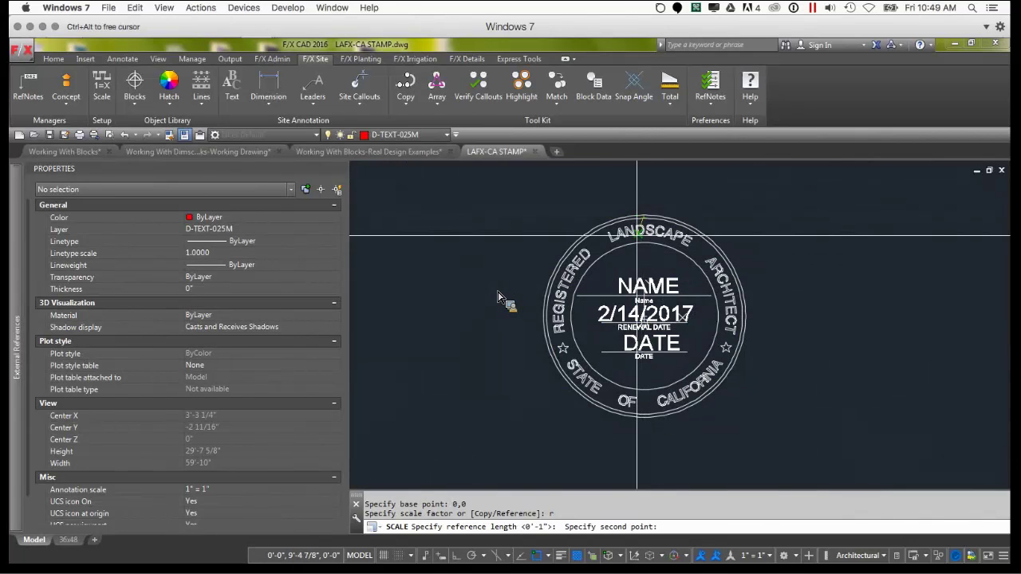
click(644, 417)
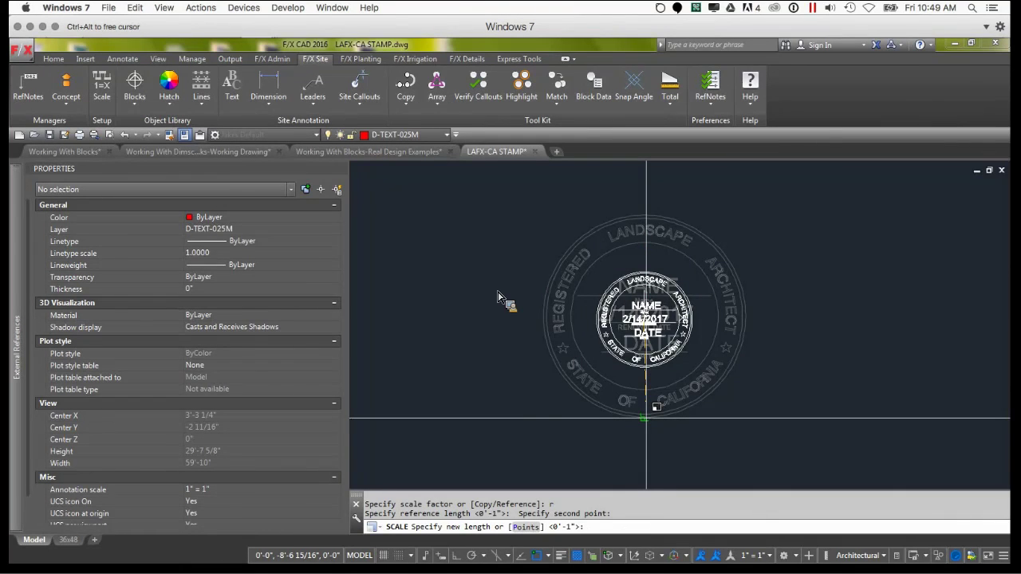
text(2)
key(Return)
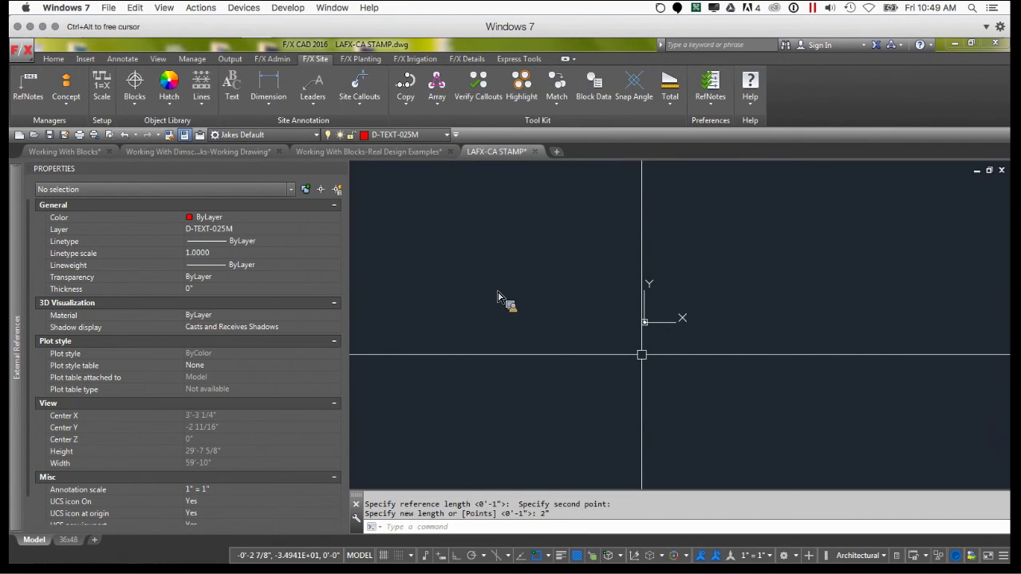
Regenerate the LAFX-CA STAMP drawing, then save and close it
text(z)
key(Return)
text(e)
key(Return)
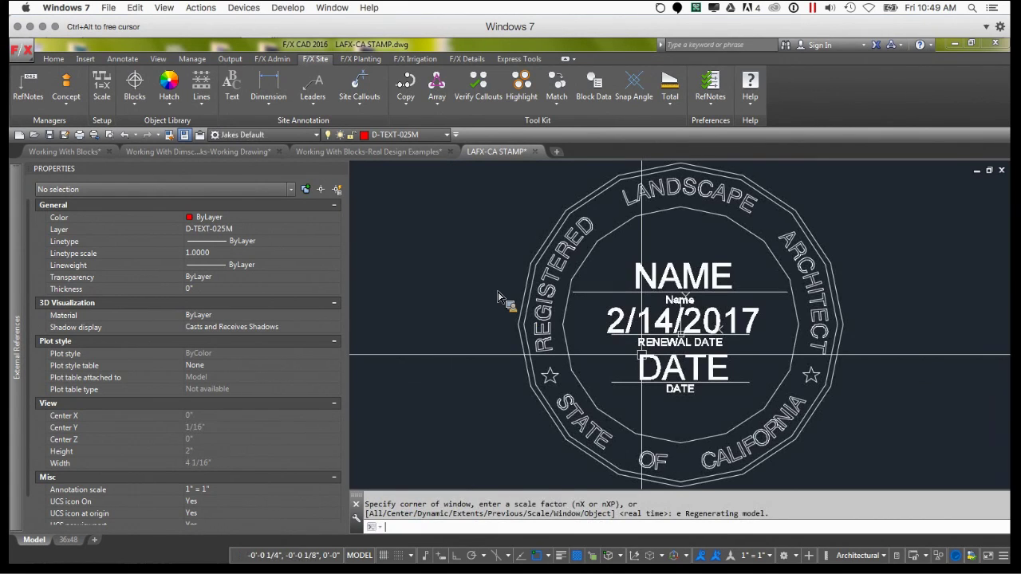
text(rea)
key(Return)
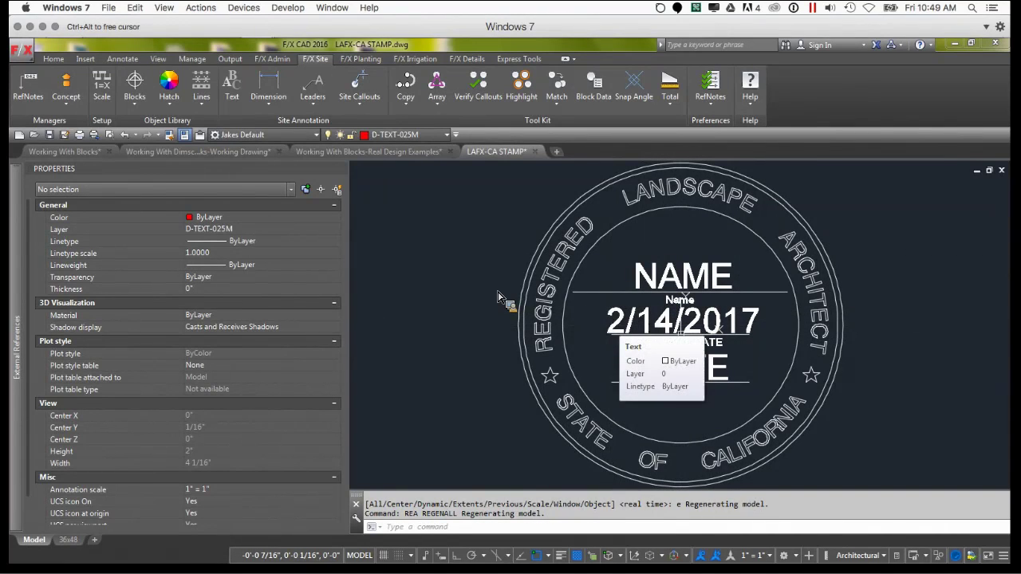
key(ctrl+s)
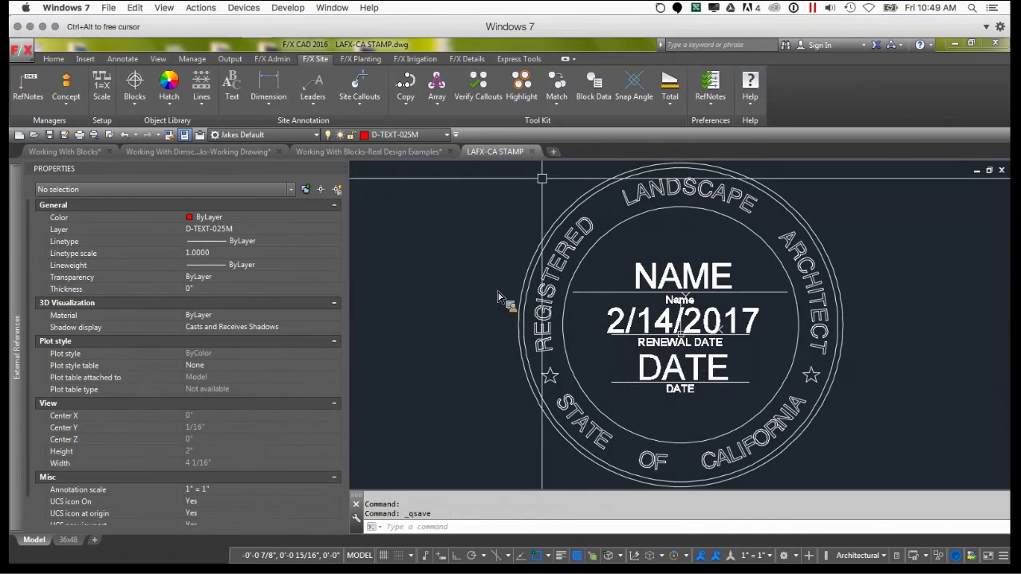
click(532, 151)
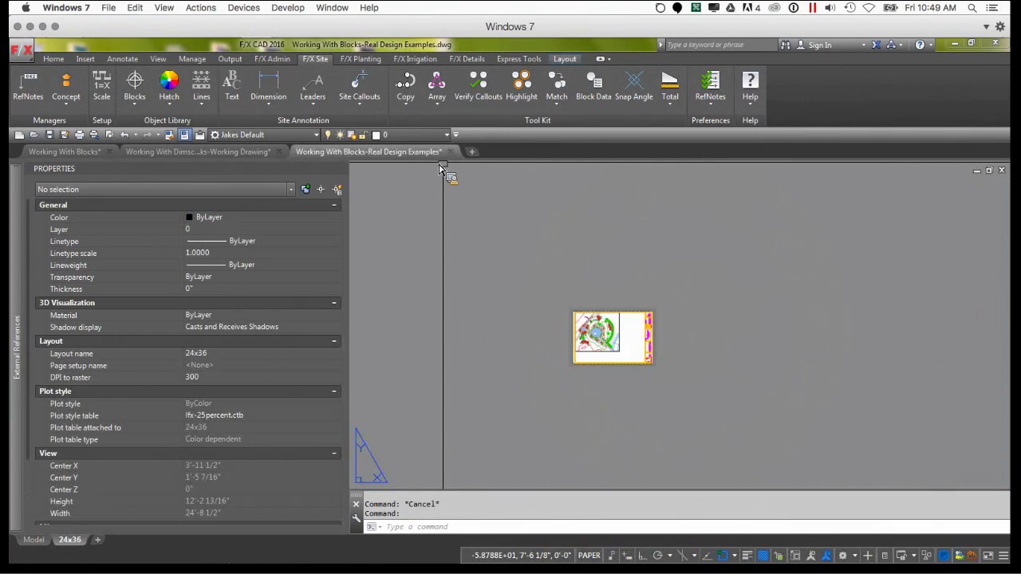
Place the user-defined CA STAMP graphic on the 24x36 sheet, in the title block's Drawn By / Checked By box
scroll(633, 336, up, 8)
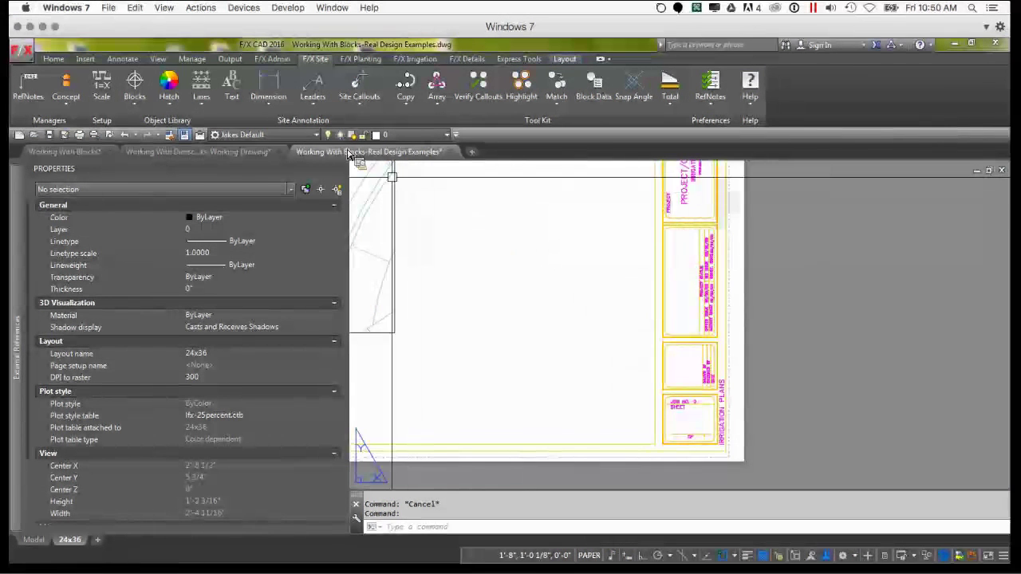
click(135, 84)
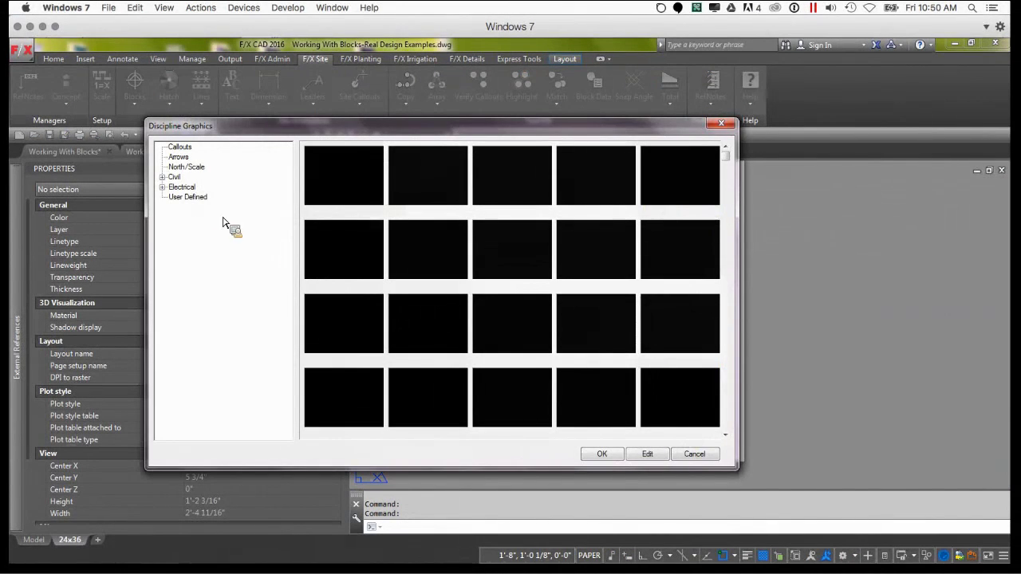
click(189, 197)
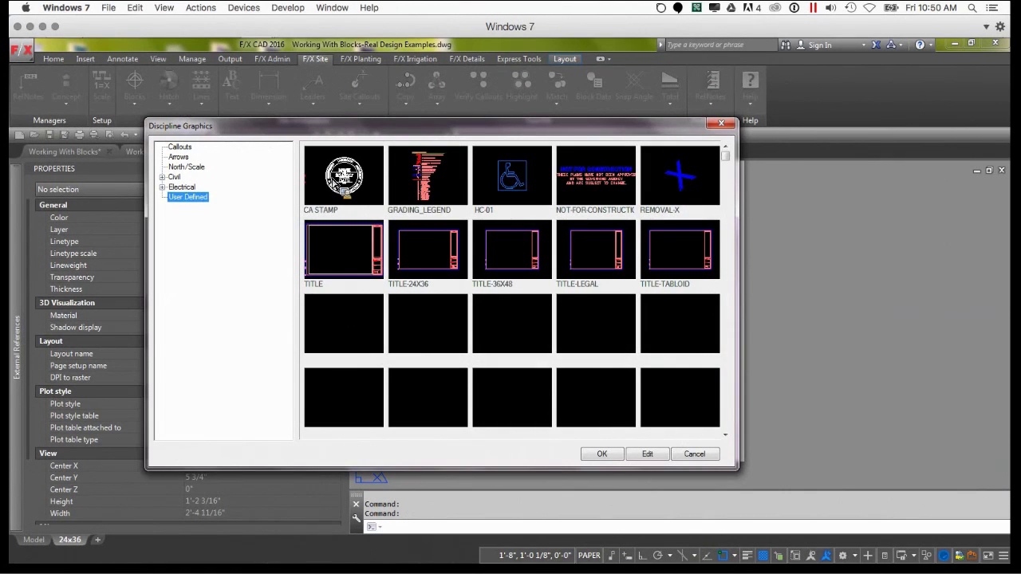
click(343, 182)
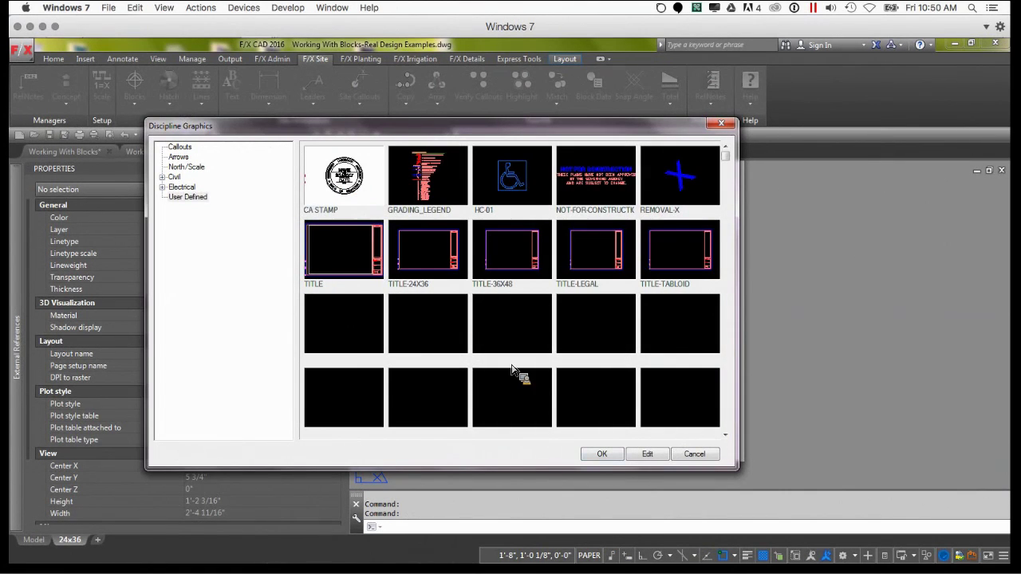
click(600, 455)
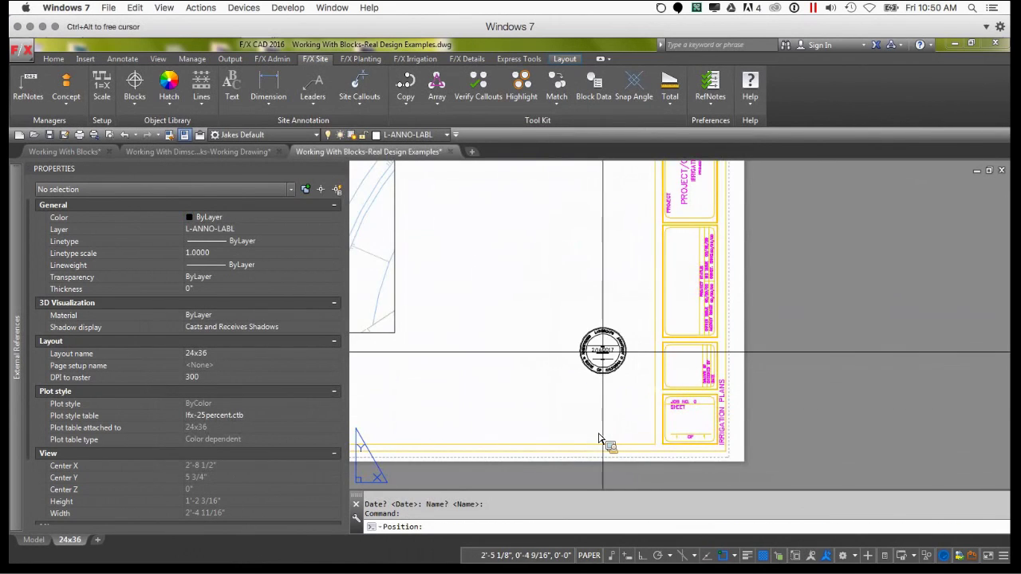
scroll(600, 439, up, 3)
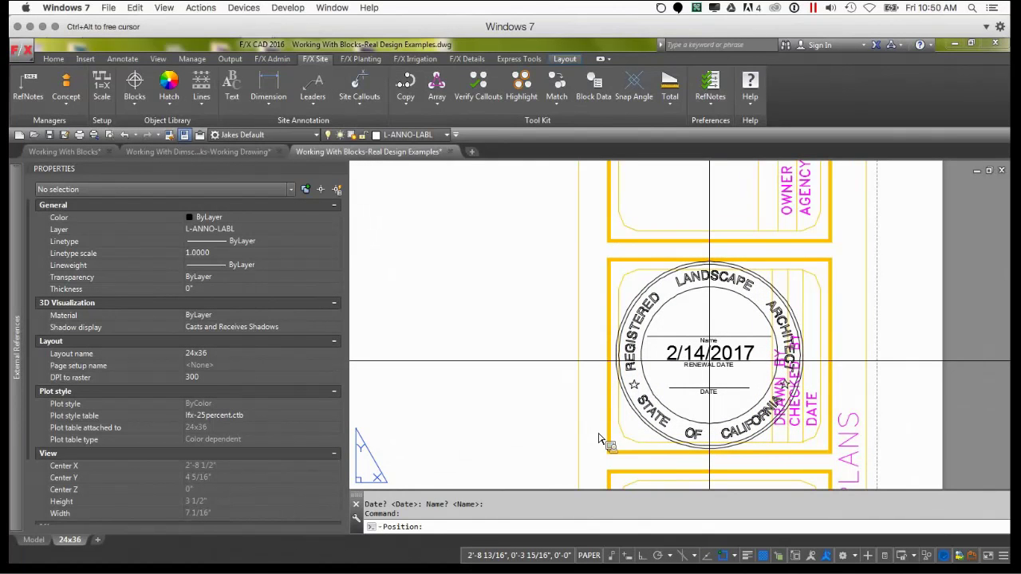
click(710, 363)
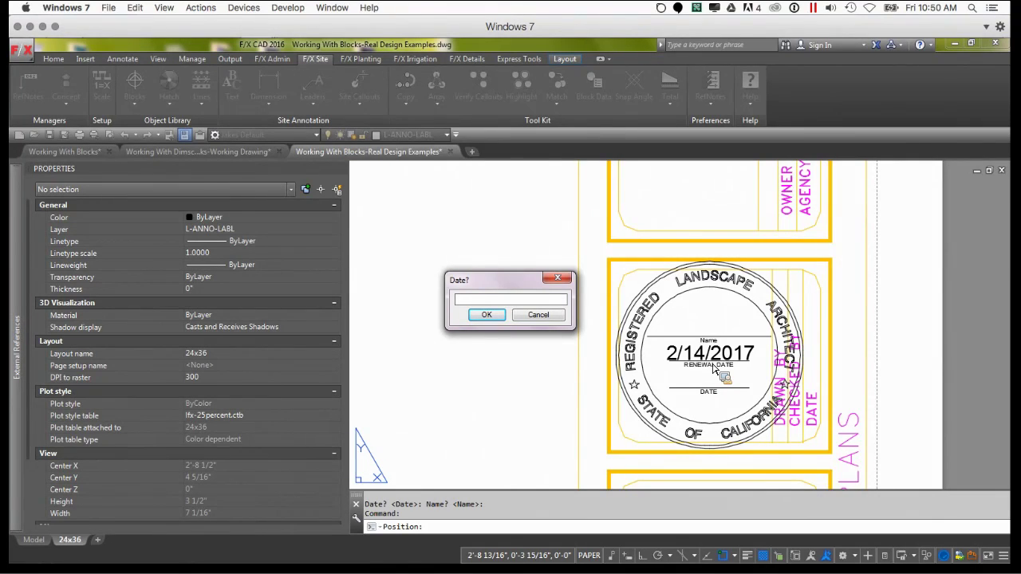
Fill in the placed seal's date as 4/30/16 and the architect's name, and finish without placing another copy
text(4/30/16)
key(Return)
text(Jake)
key(Return)
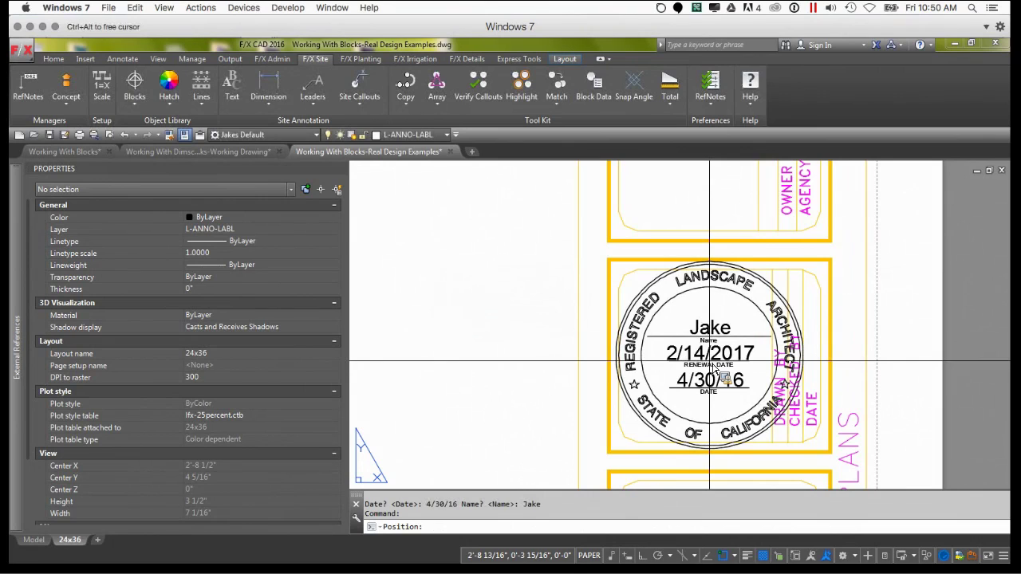
scroll(814, 300, down, 3)
middle_drag(840, 302, 739, 280)
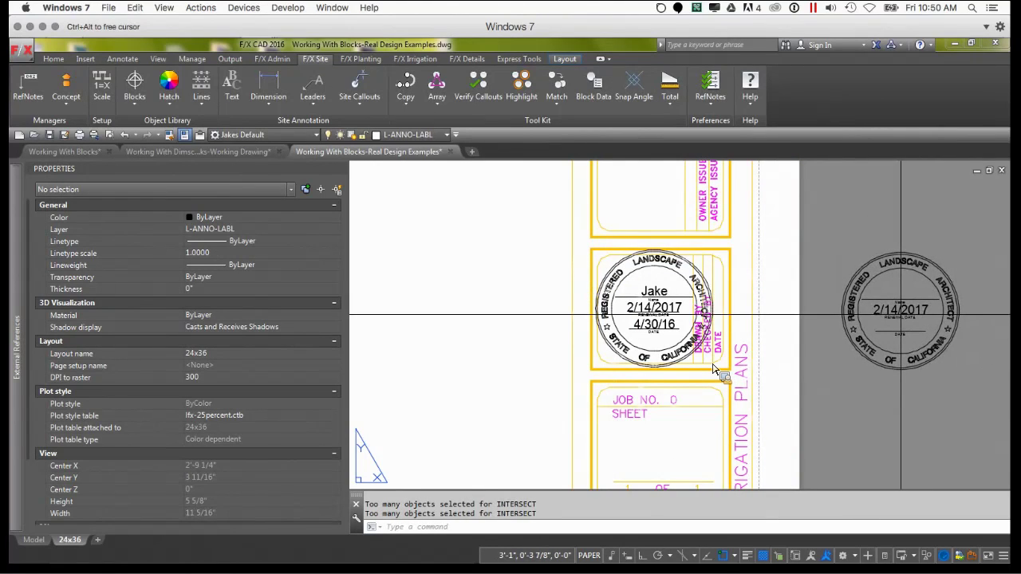
key(Escape)
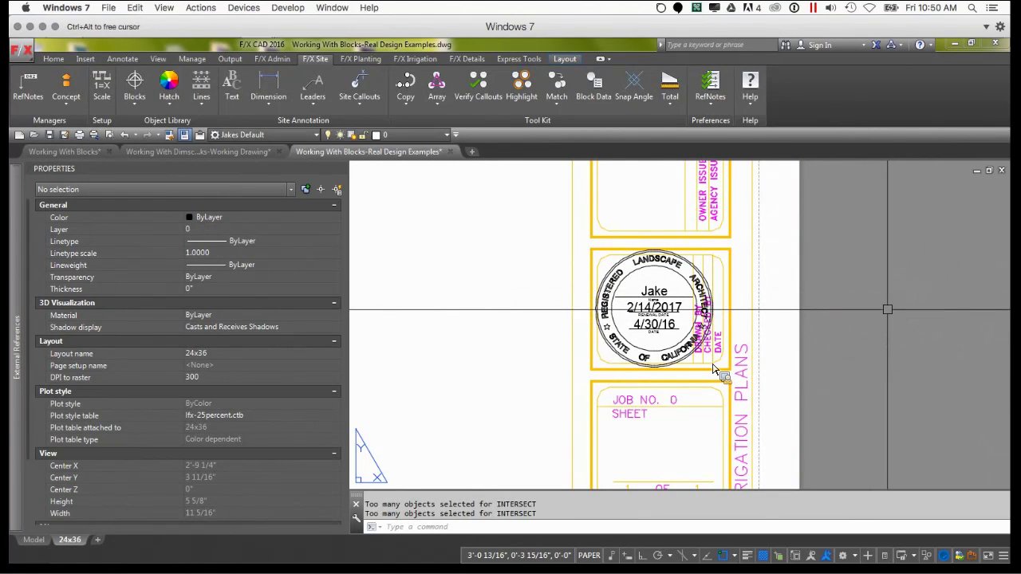
middle_drag(615, 279, 691, 274)
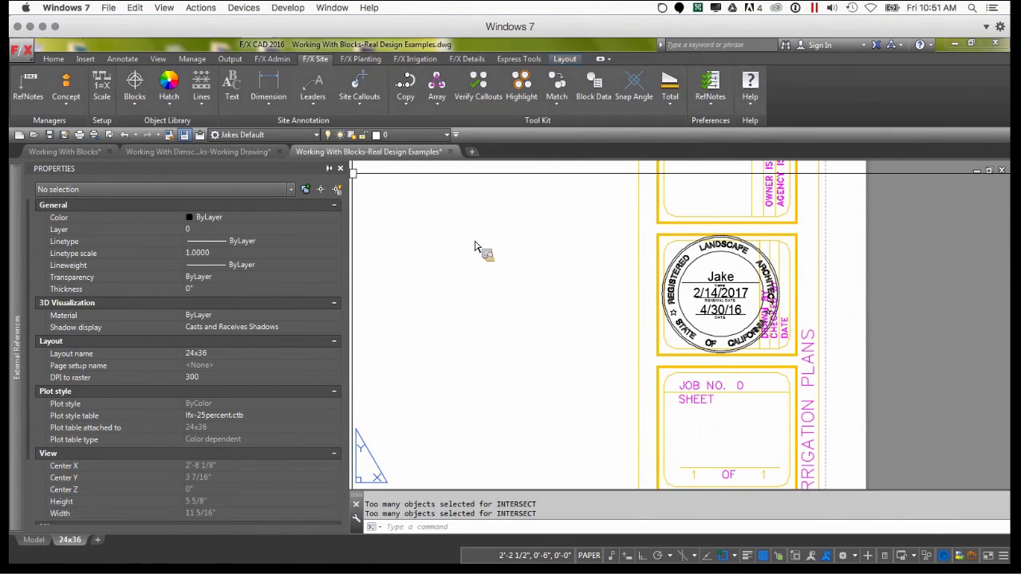
In the Working With Dimscale Blocks working drawing, place Acer platanoides 'Crimson King' trees: one in the soccer field and two in Phase 1
click(203, 155)
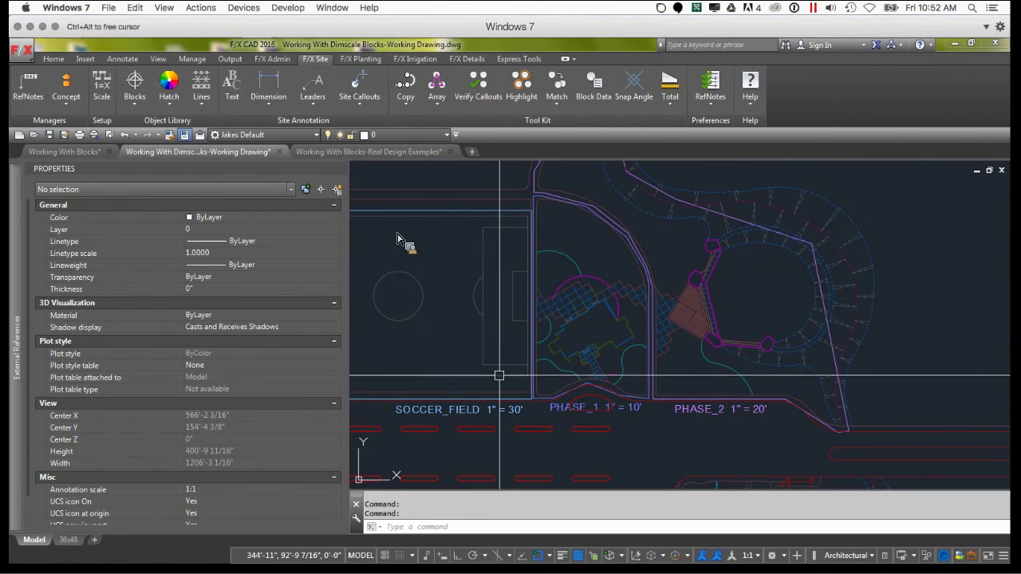
mouse_move(498, 375)
middle_down()
mouse_move(554, 390)
mouse_move(552, 375)
mouse_move(579, 417)
middle_up()
scroll(552, 375, up, 3)
scroll(552, 375, down, 1)
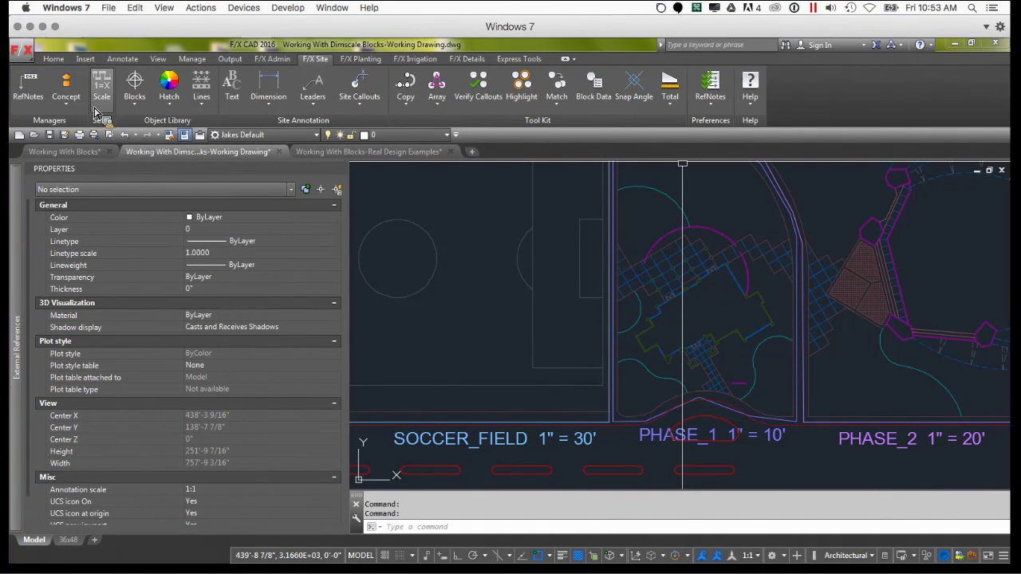
click(359, 60)
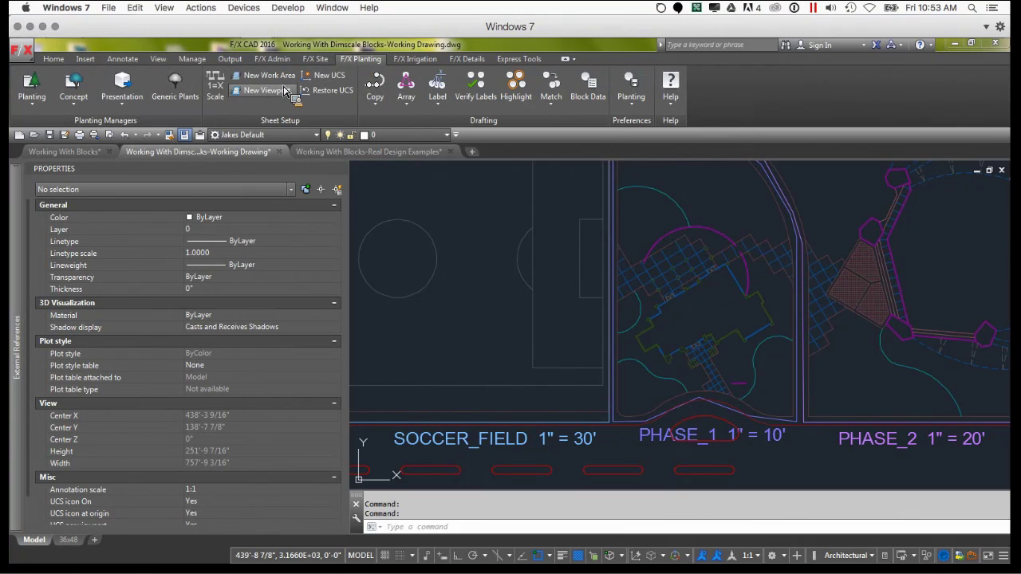
click(33, 89)
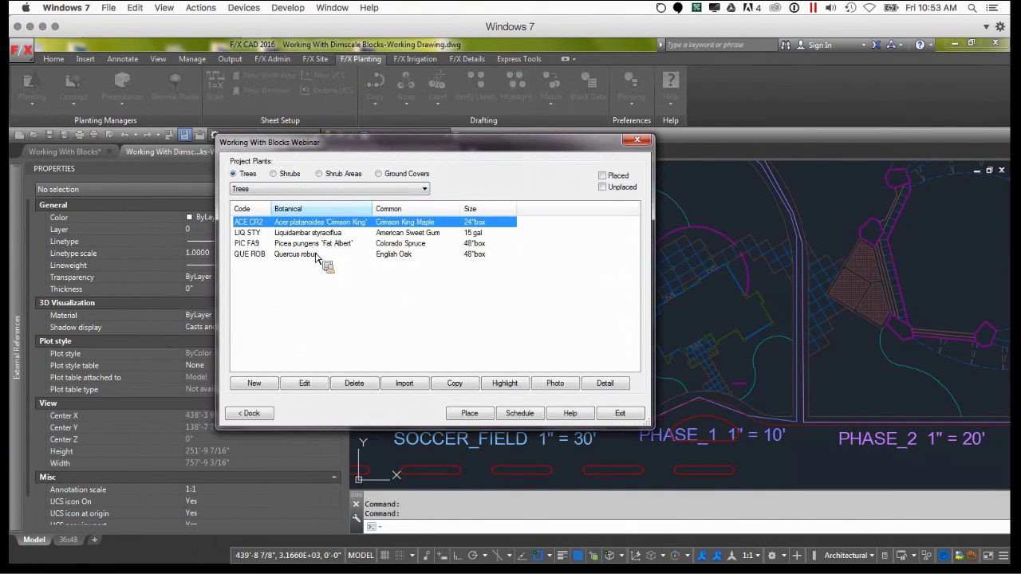
click(469, 413)
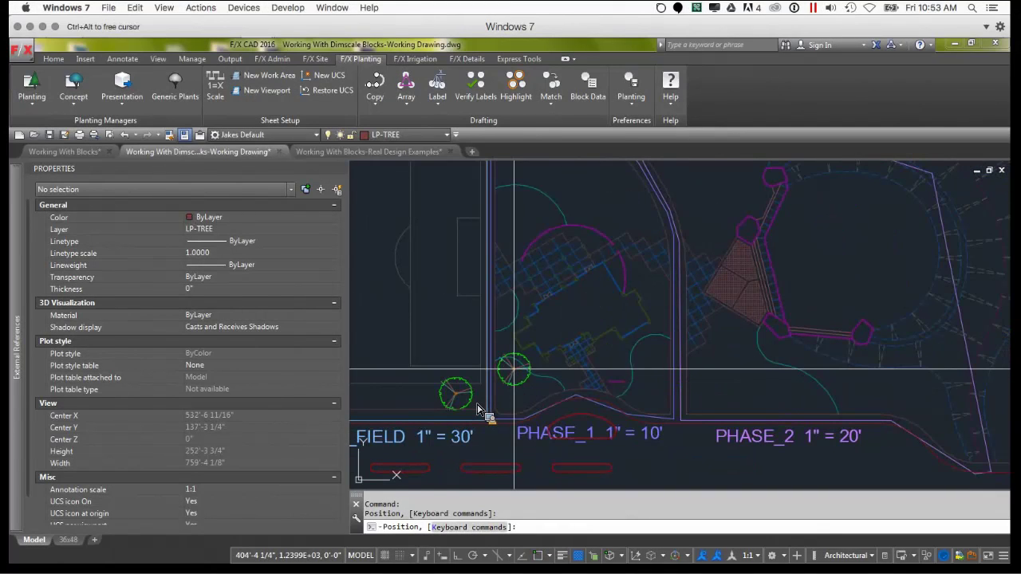
click(514, 369)
scroll(645, 390, up, 2)
click(620, 371)
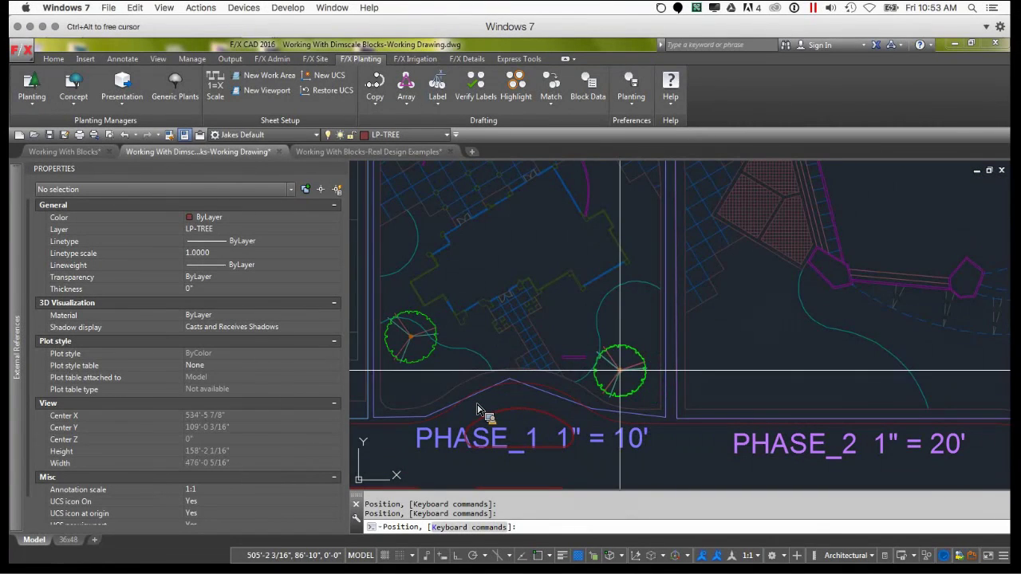
Place one more of the trees in Phase 2 and two on the street median below the Phase 1 label, and end placement
scroll(705, 367, down, 4)
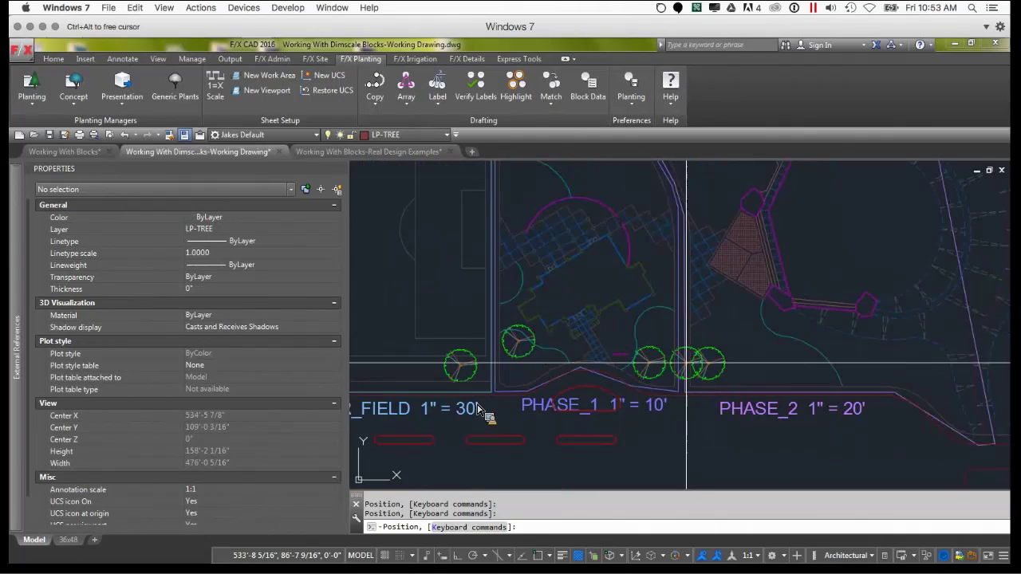
scroll(599, 401, up, 3)
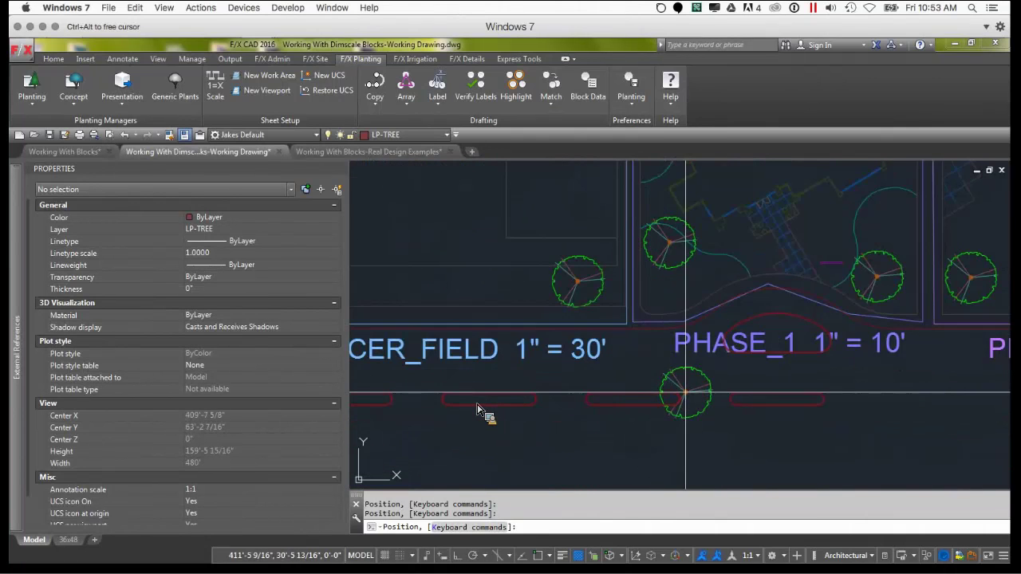
click(675, 396)
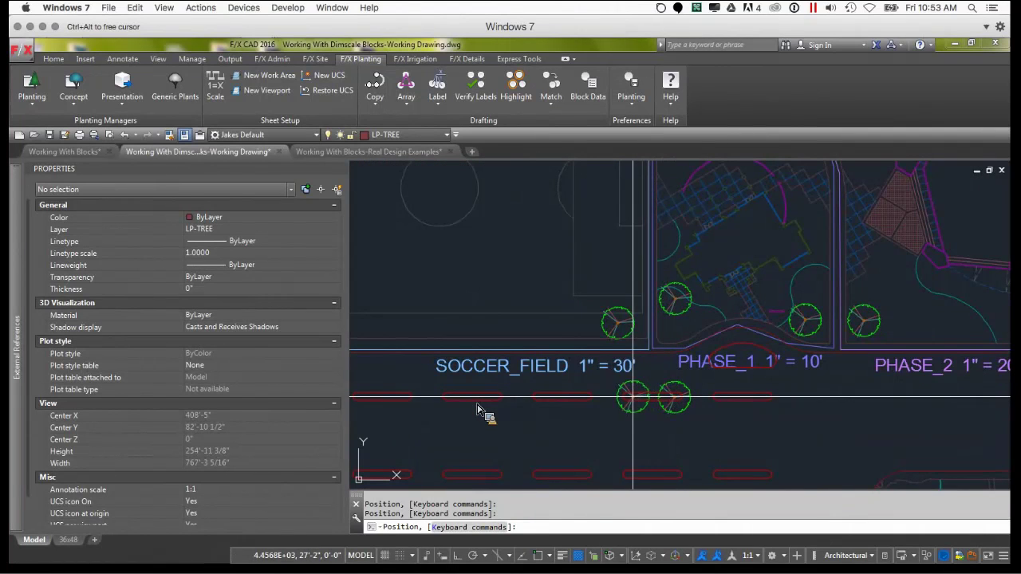
click(633, 395)
key(Return)
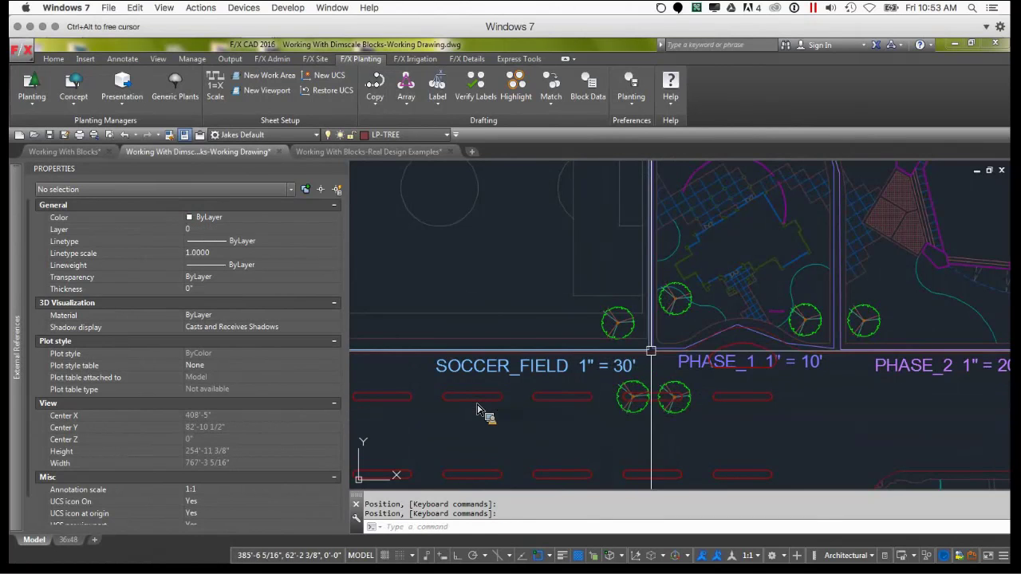
Label the first street median tree below the soccer field and Phase 1 names as a plant group, placing the label below it
scroll(617, 311, up, 2)
scroll(617, 319, up, 1)
scroll(617, 337, down, 1)
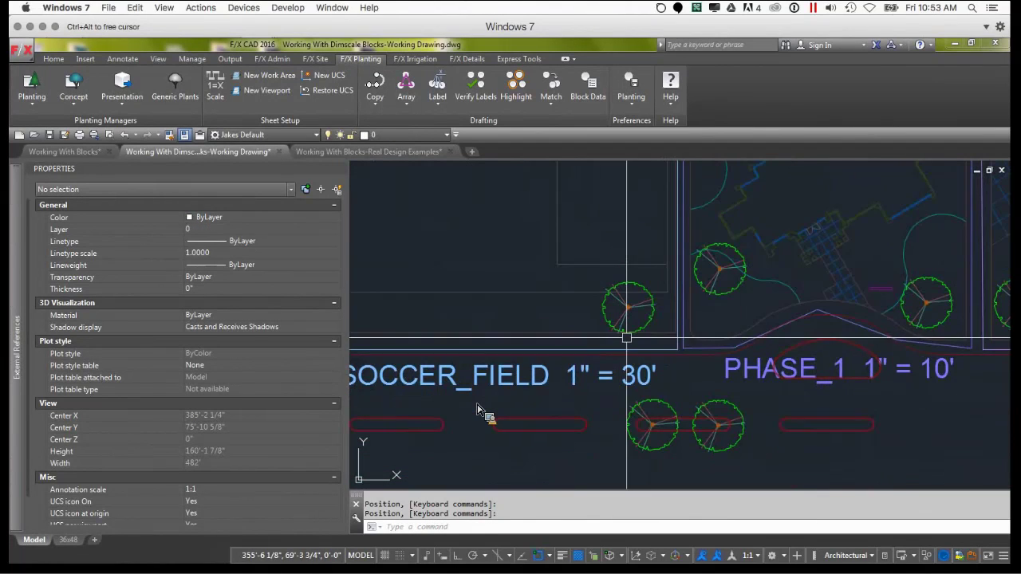
mouse_move(618, 337)
middle_down()
mouse_move(622, 315)
mouse_move(597, 324)
mouse_move(582, 314)
middle_up()
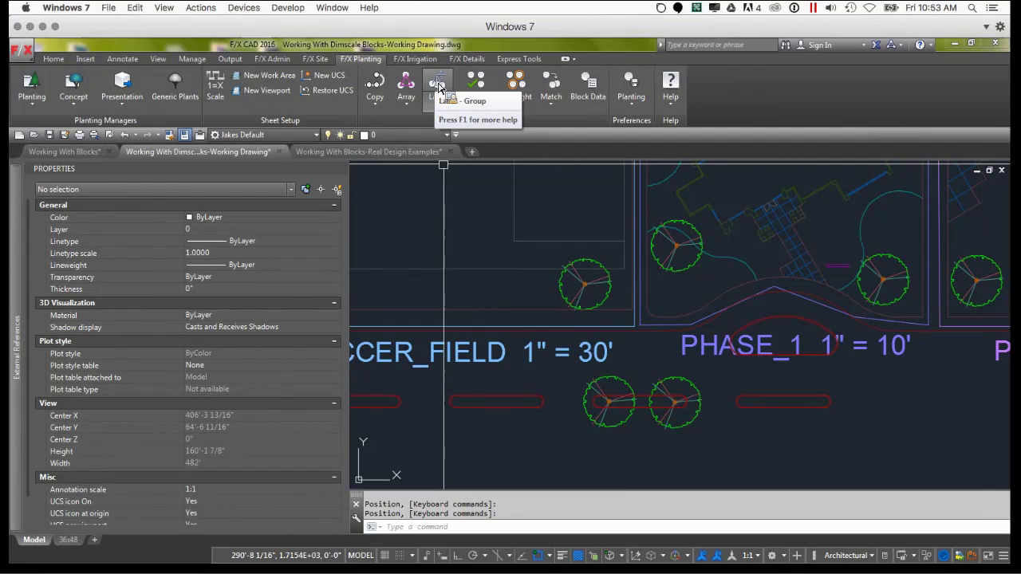
click(429, 109)
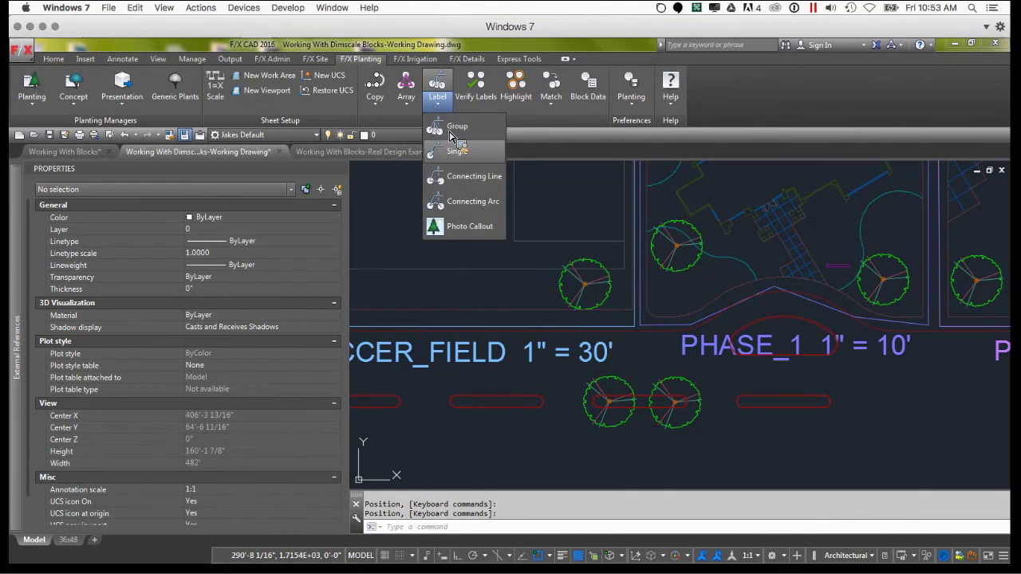
click(449, 131)
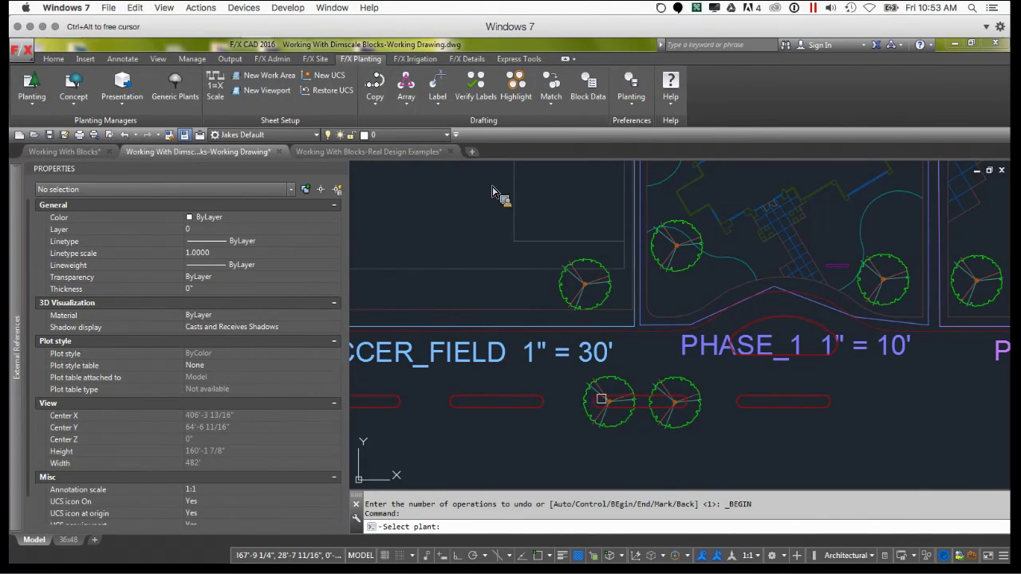
click(609, 404)
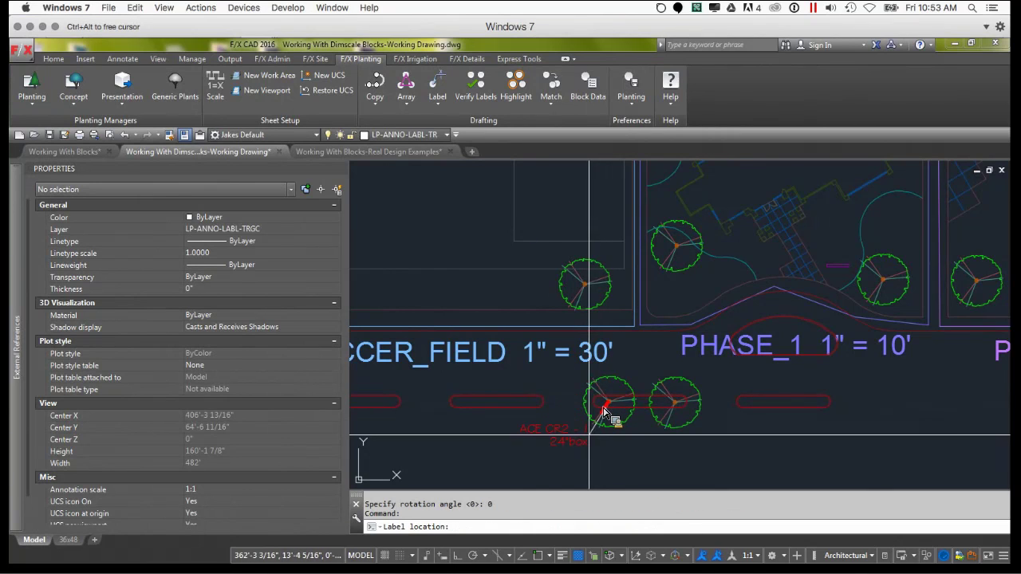
middle_drag(556, 453, 583, 363)
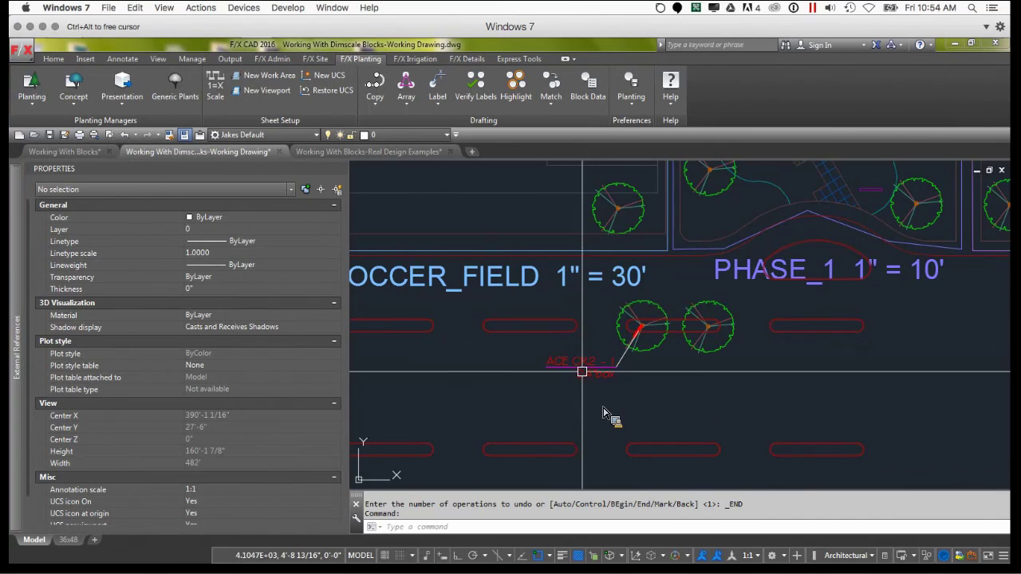
Check the placed label's properties and the available plant label styles in the Planting preferences, leaving the settings as they are
click(582, 366)
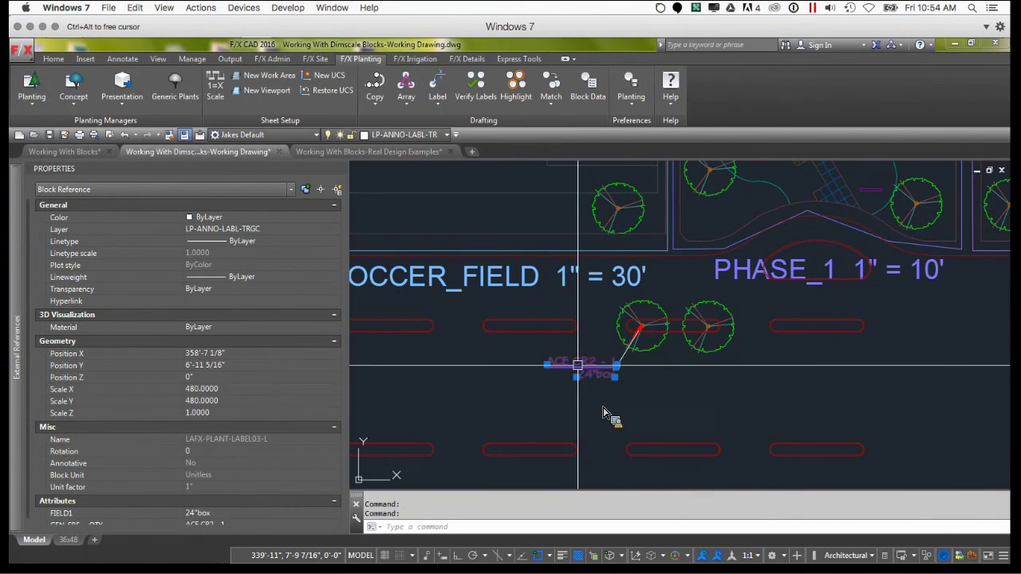
key(Escape)
click(631, 94)
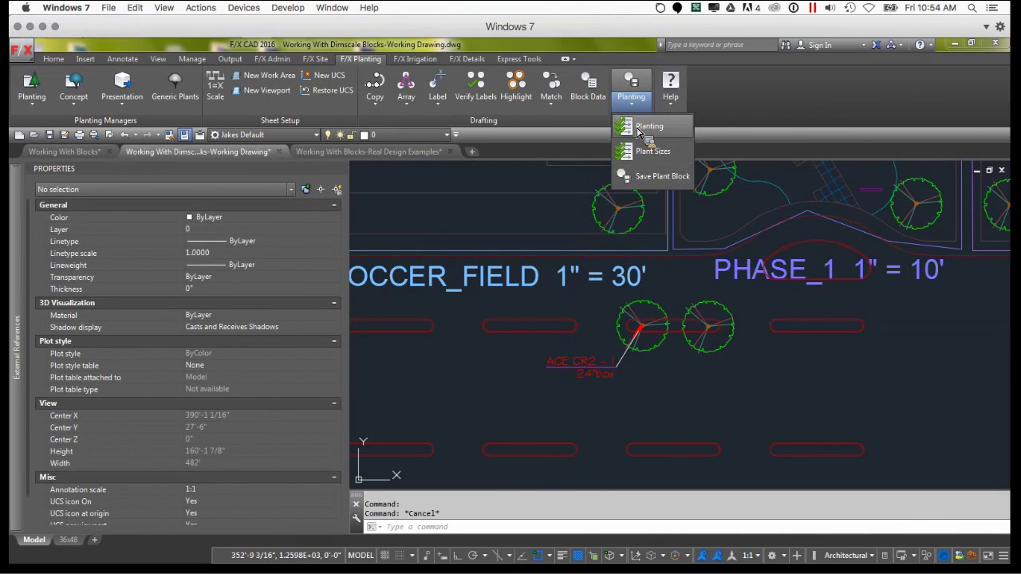
click(642, 128)
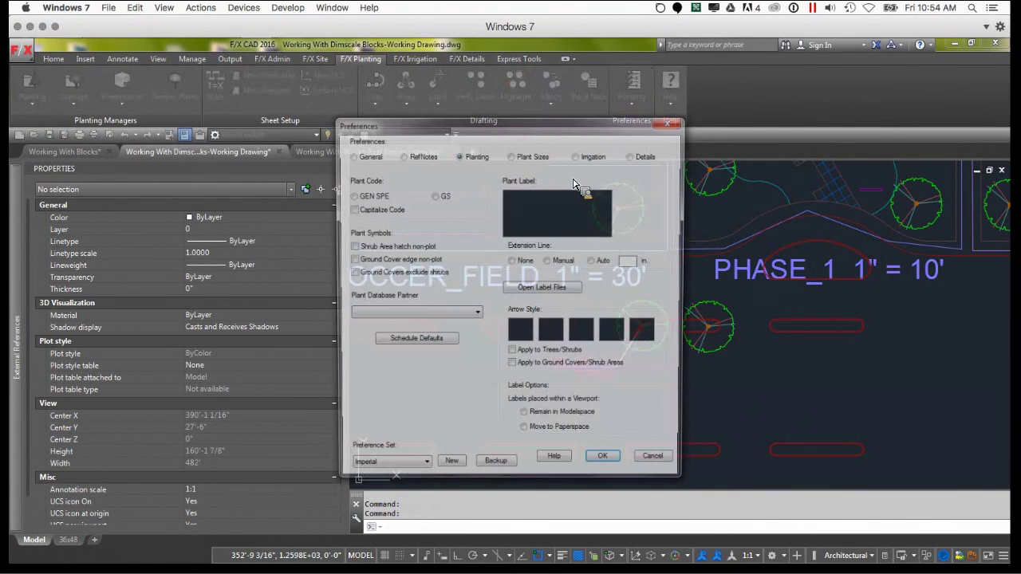
click(532, 211)
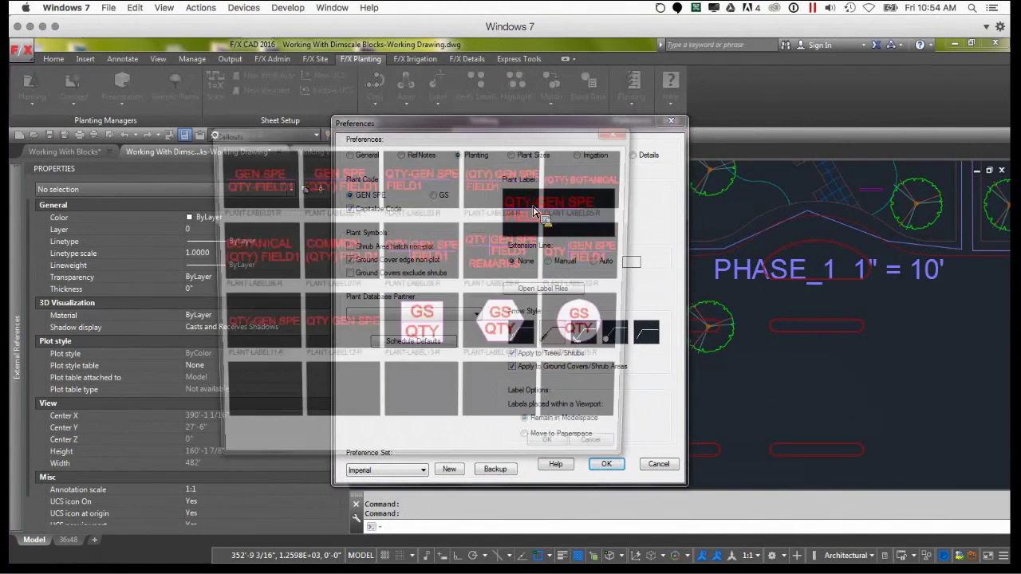
click(558, 455)
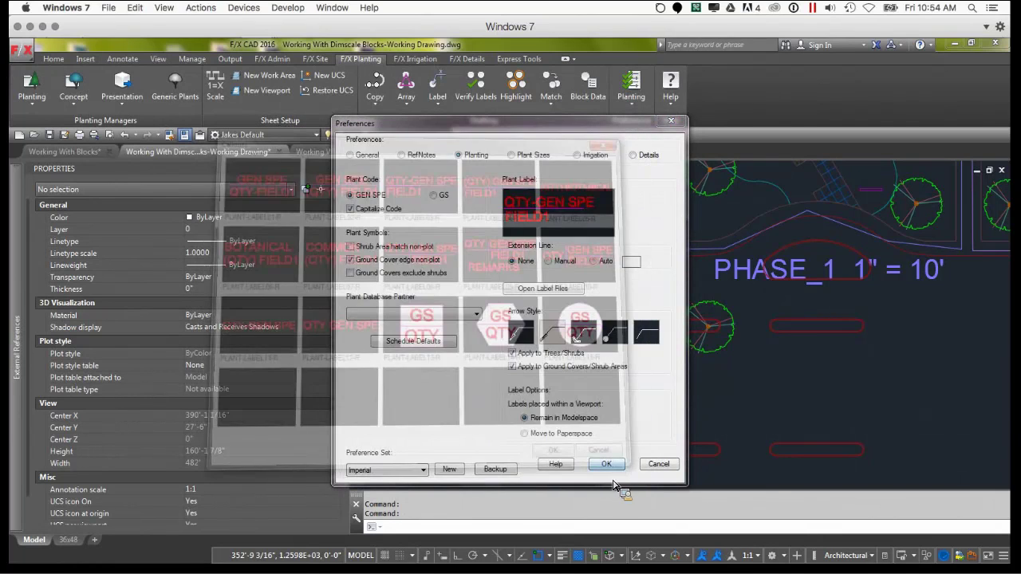
click(659, 464)
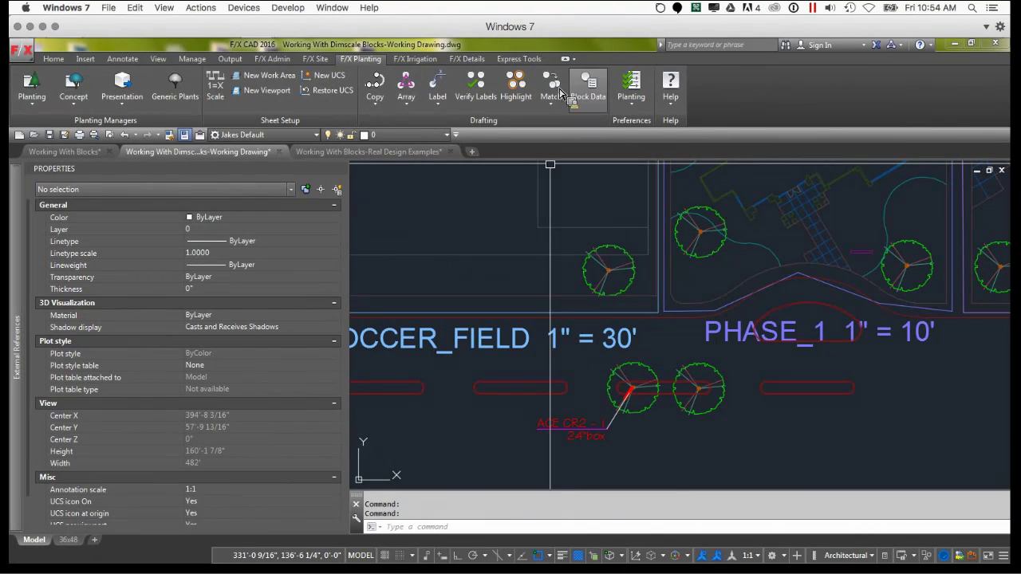
Add group labels to the soccer field tree and the Phase 1 tree nearest to it
click(441, 96)
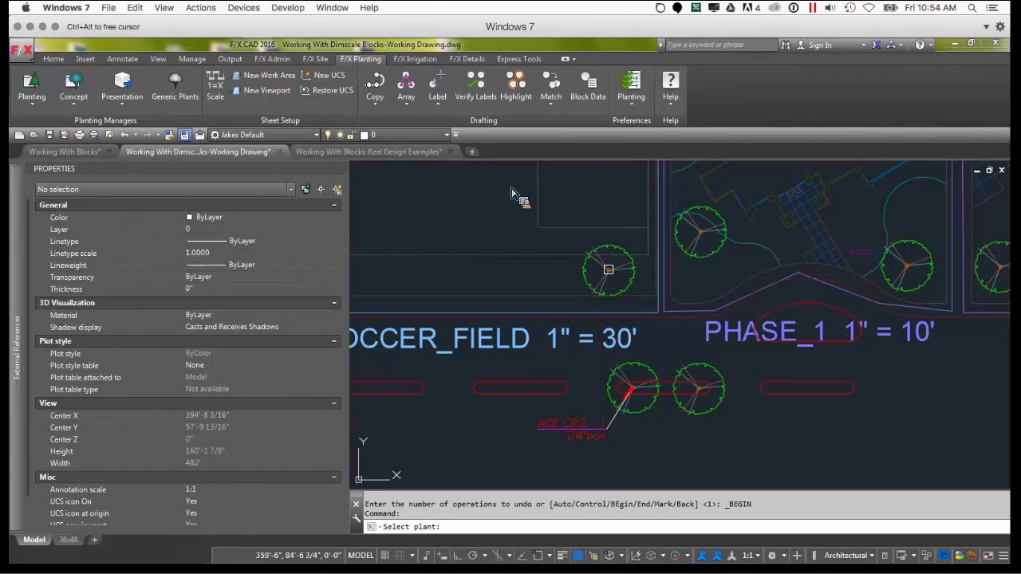
click(611, 272)
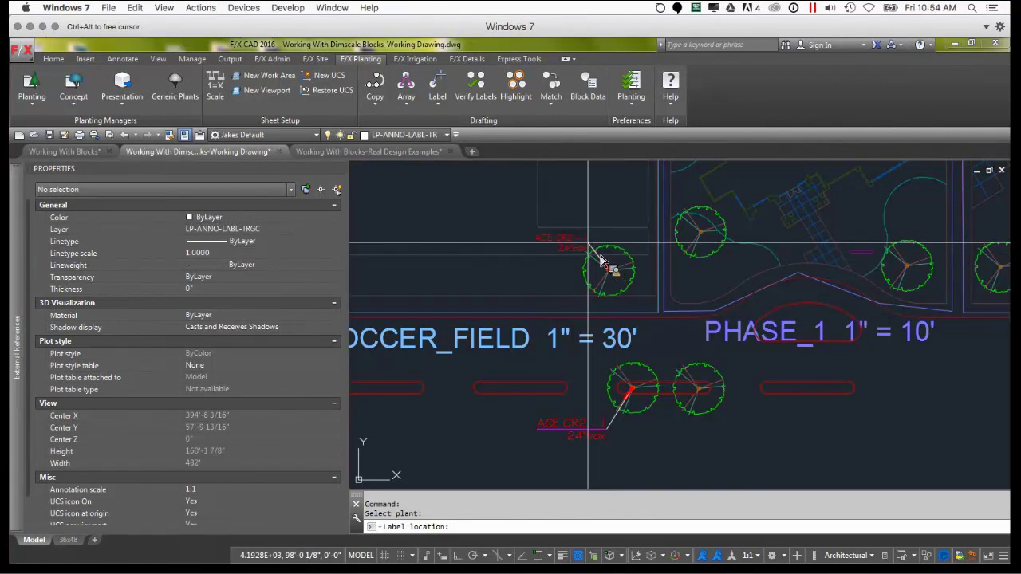
click(590, 249)
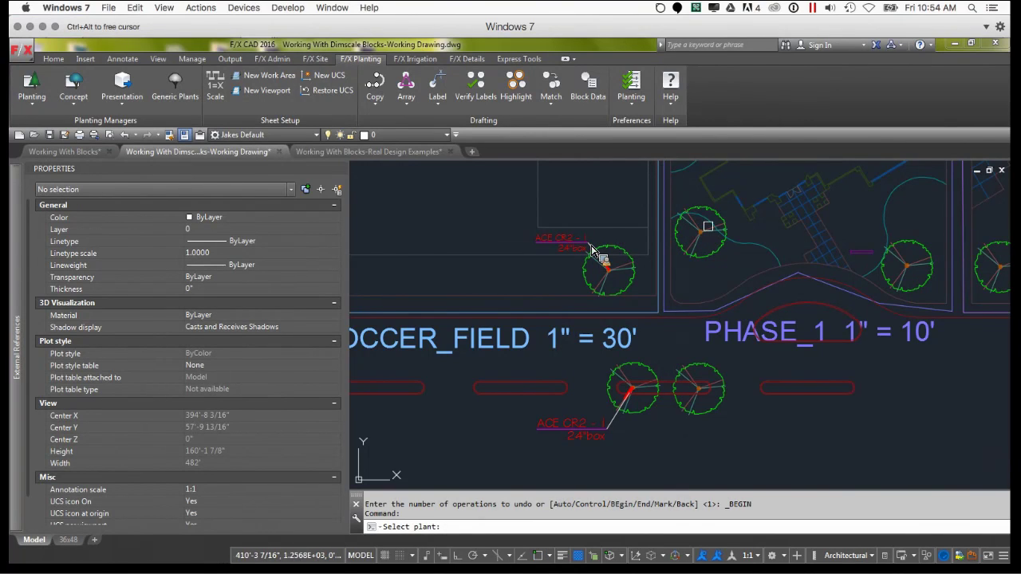
click(702, 230)
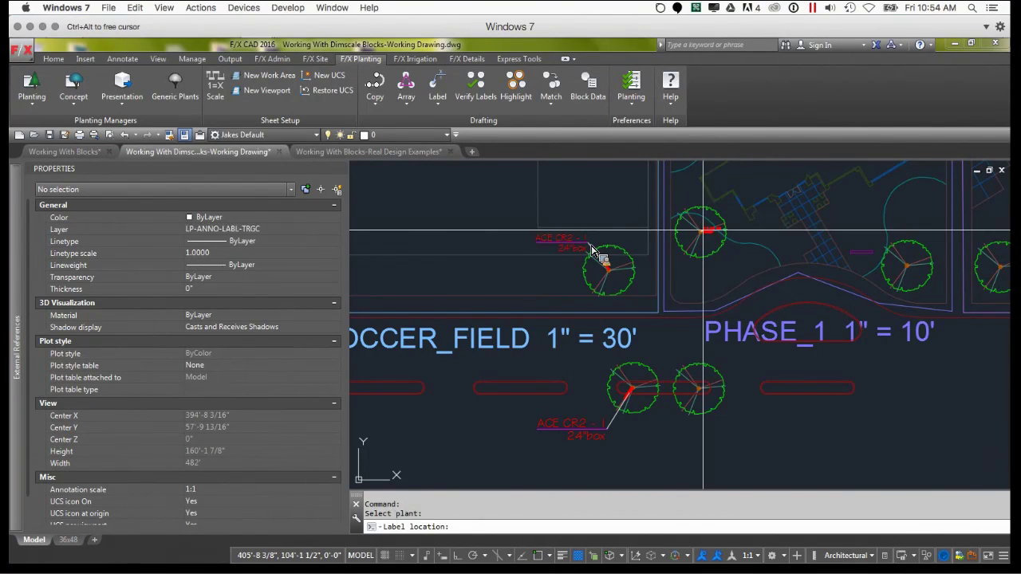
click(738, 266)
Add group labels to the Phase 2 tree and the remaining Phase 1 tree, placing each label above its tree
middle_drag(797, 294, 683, 298)
key(Return)
click(886, 268)
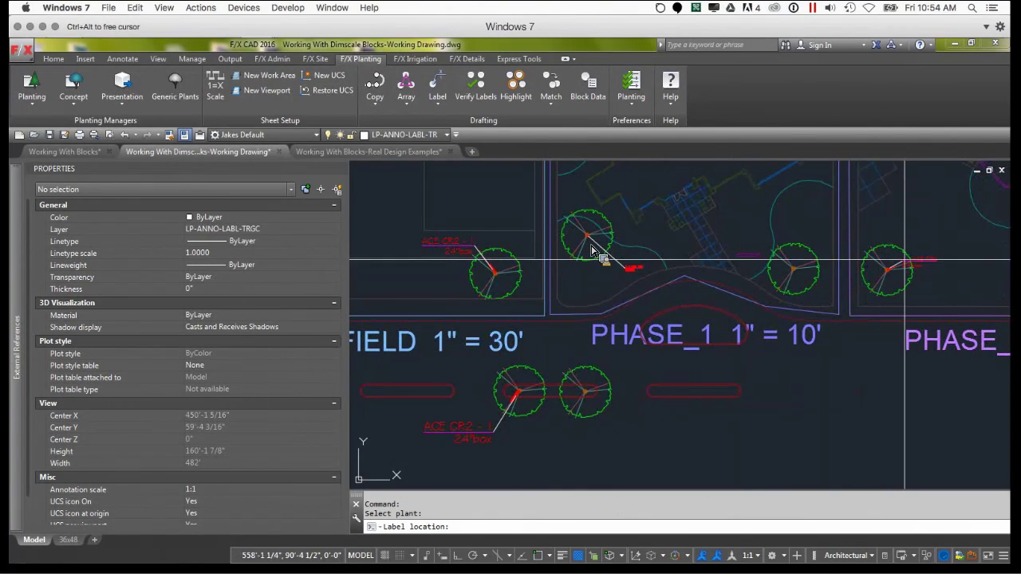
key(Escape)
mouse_move(722, 325)
middle_down()
mouse_move(503, 333)
mouse_move(643, 334)
middle_up()
key(Return)
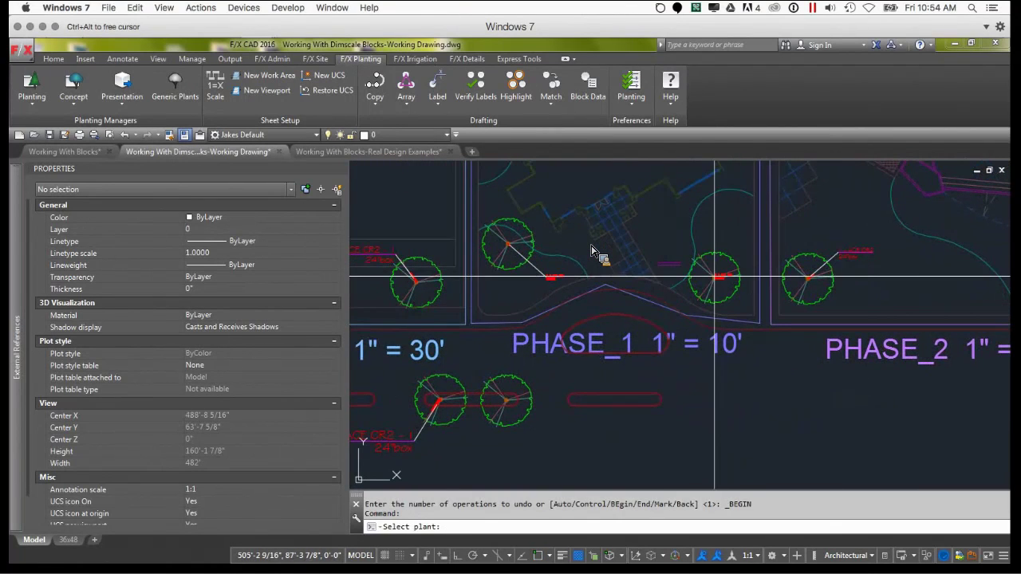
click(714, 276)
click(729, 254)
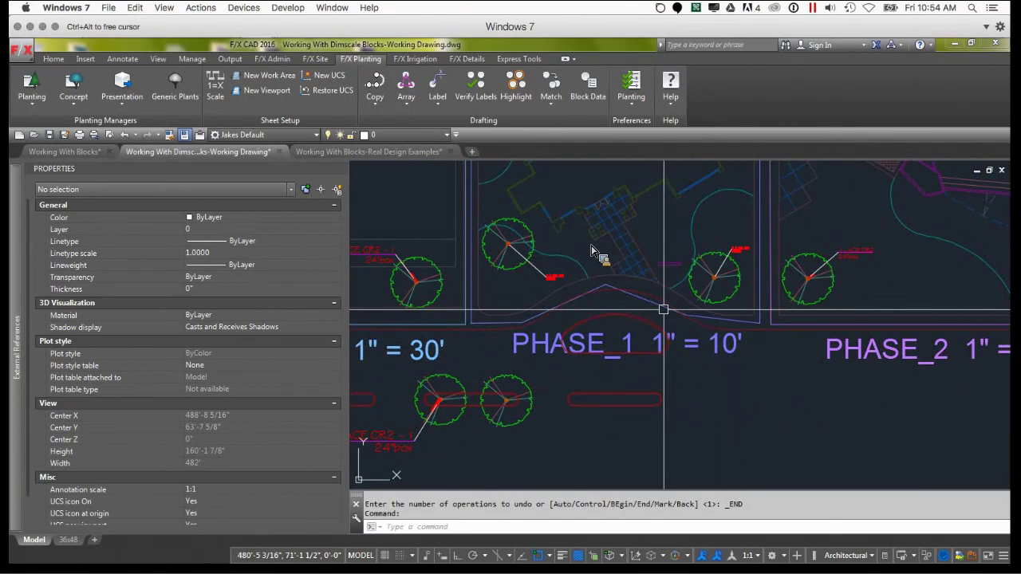
Label the second street median tree, placing its label up inside the Phase 1 boundary above the Phase 1 name
mouse_move(641, 318)
middle_down()
mouse_move(692, 319)
mouse_move(761, 268)
middle_up()
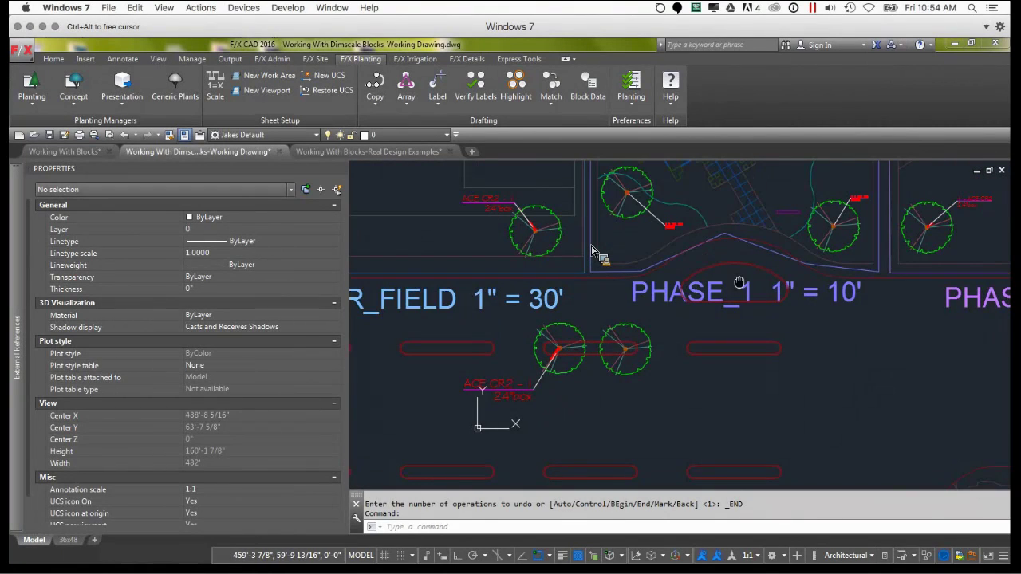
key(Return)
click(636, 326)
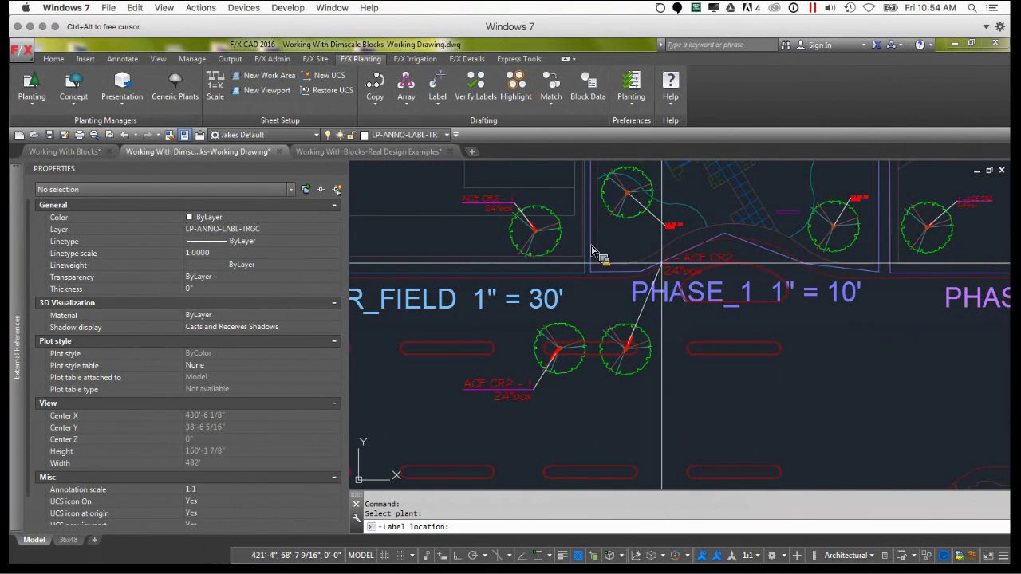
click(591, 250)
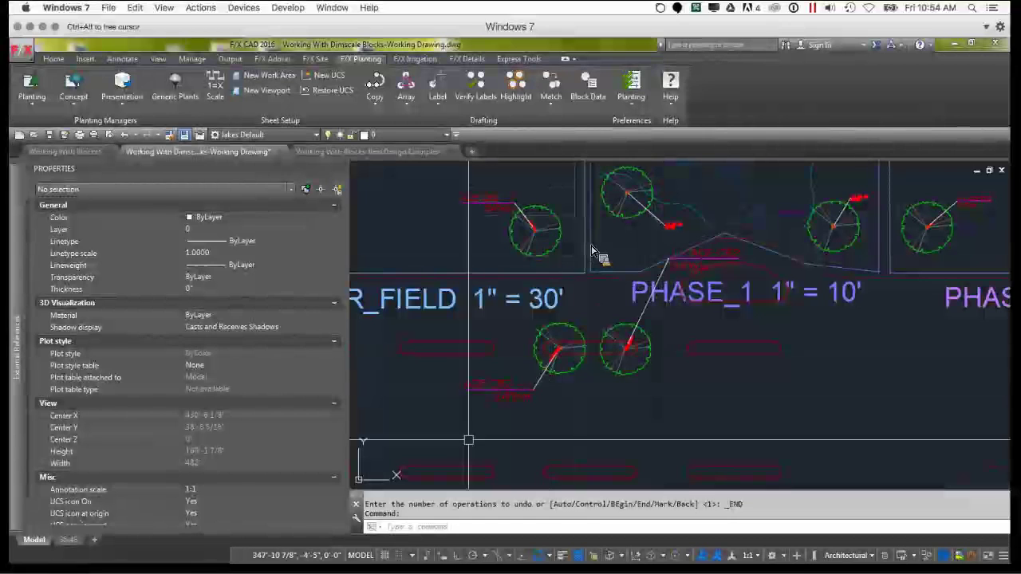
On the 36x48 layout, adjust the view inside the 1" = 40' viewport to show the labelled trees, and return to paper space
click(69, 540)
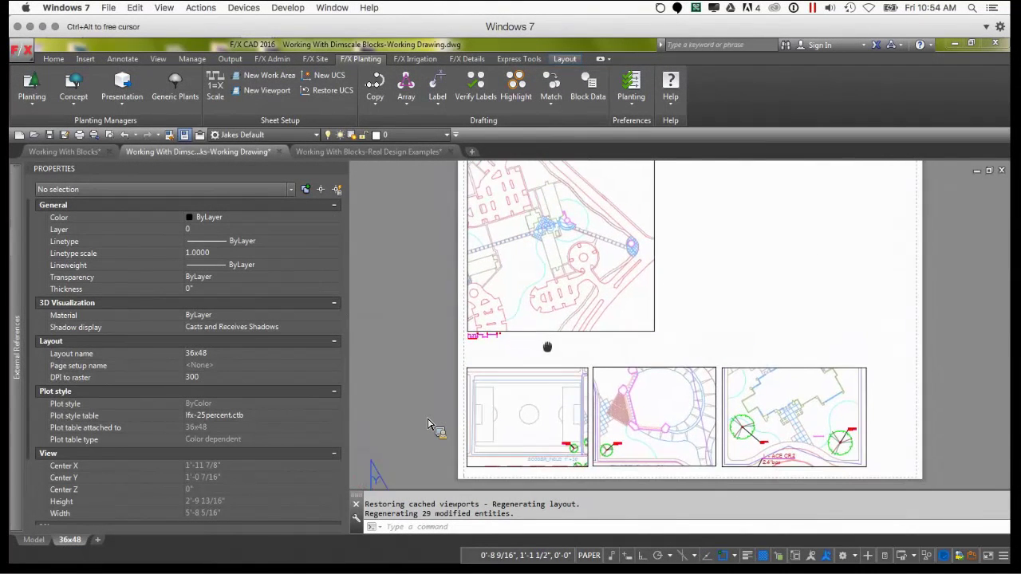
scroll(581, 290, down, 2)
scroll(581, 290, up, 2)
double_click(588, 283)
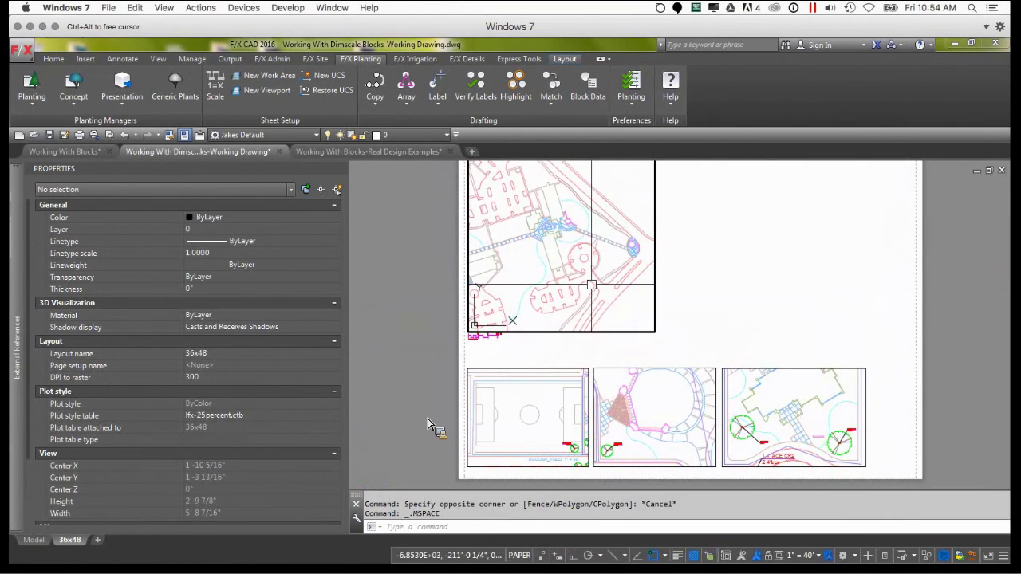
scroll(617, 287, up, 3)
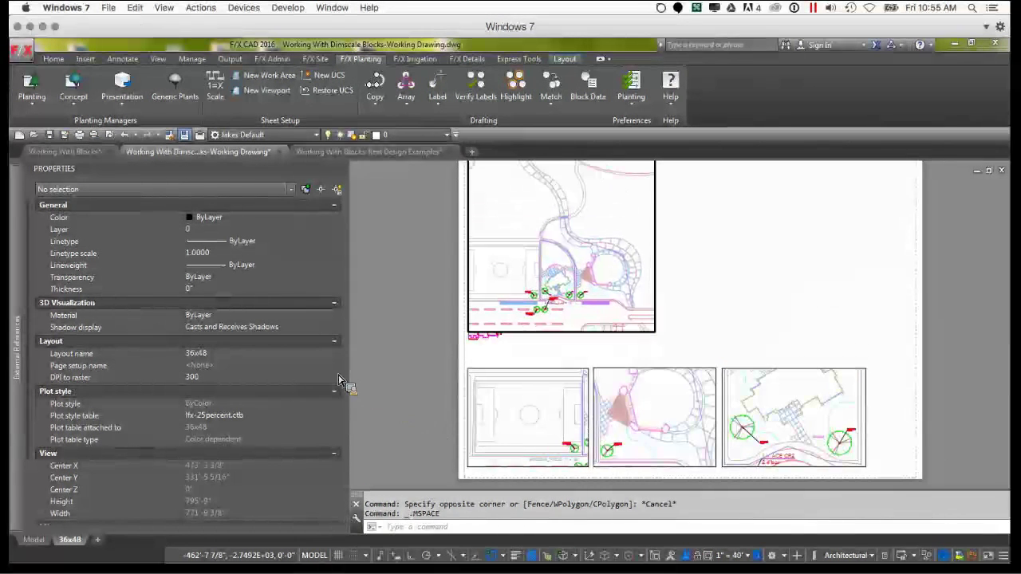
double_click(391, 376)
Compare the plant label sizes across the soccer field, Phase 2 and Phase 1 viewports on the 36x48 sheet
scroll(479, 360, up, 4)
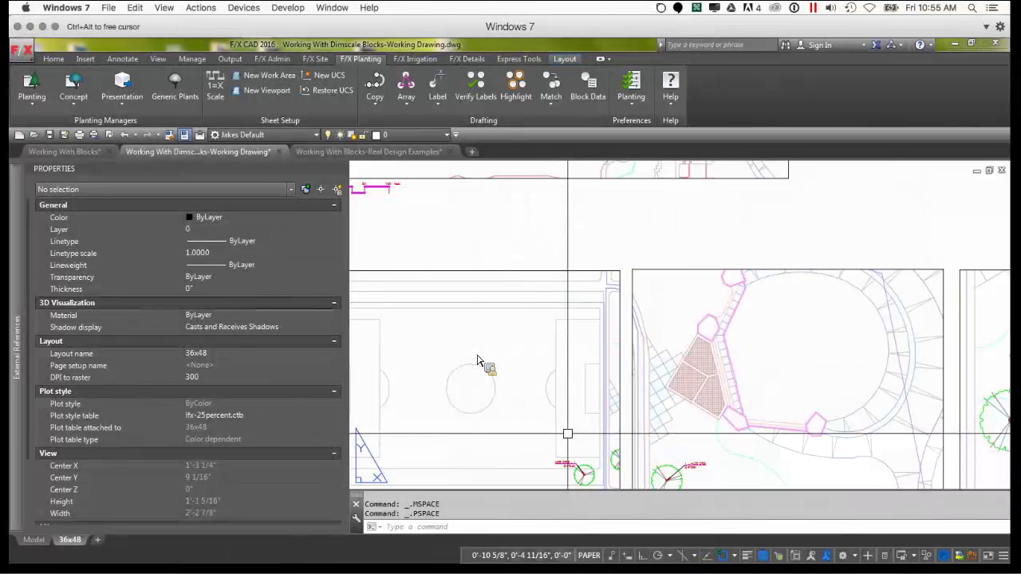
scroll(478, 360, up, 3)
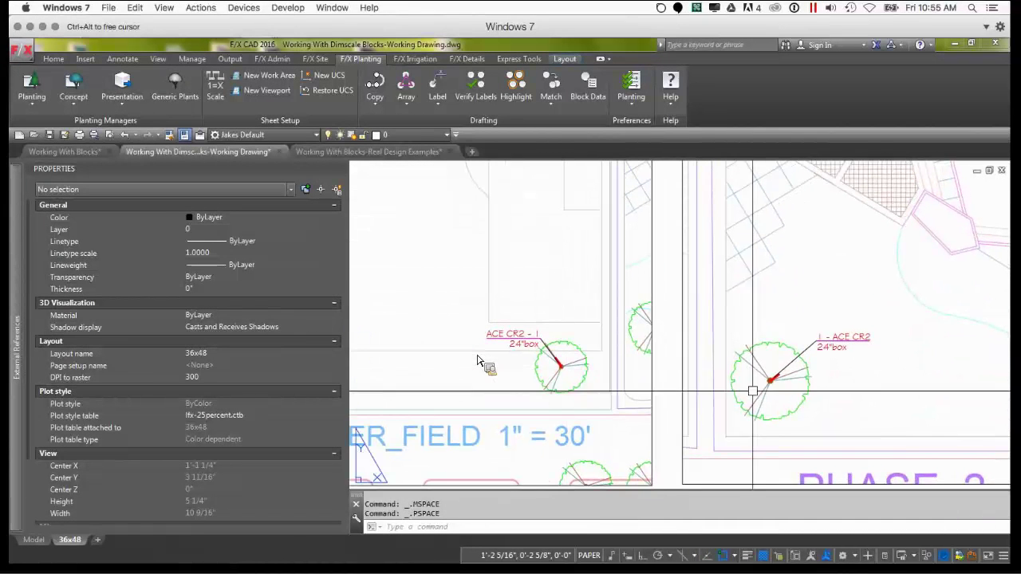
middle_drag(780, 398, 738, 340)
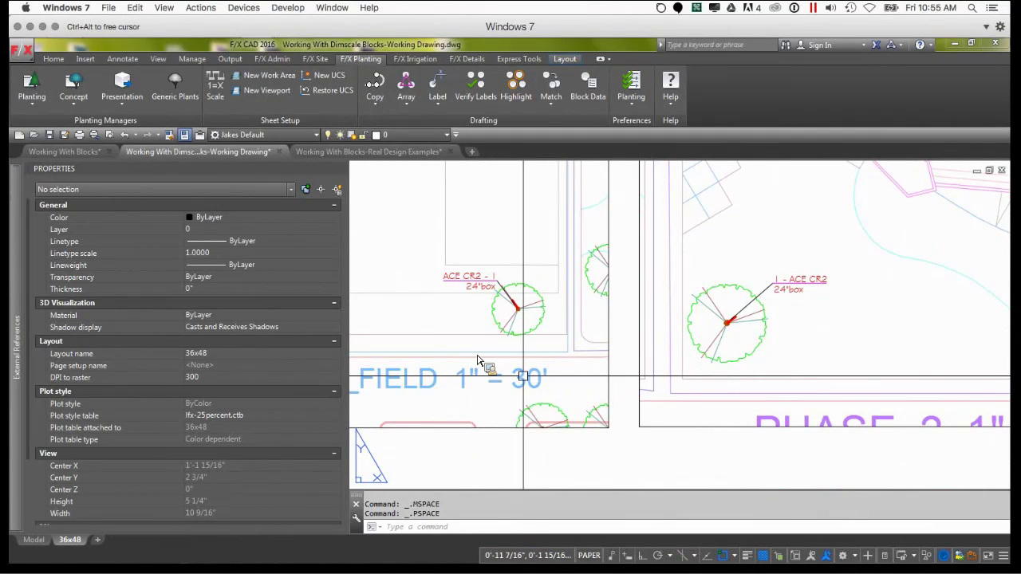
mouse_move(677, 376)
middle_down()
mouse_move(484, 402)
mouse_move(671, 401)
mouse_move(681, 384)
middle_up()
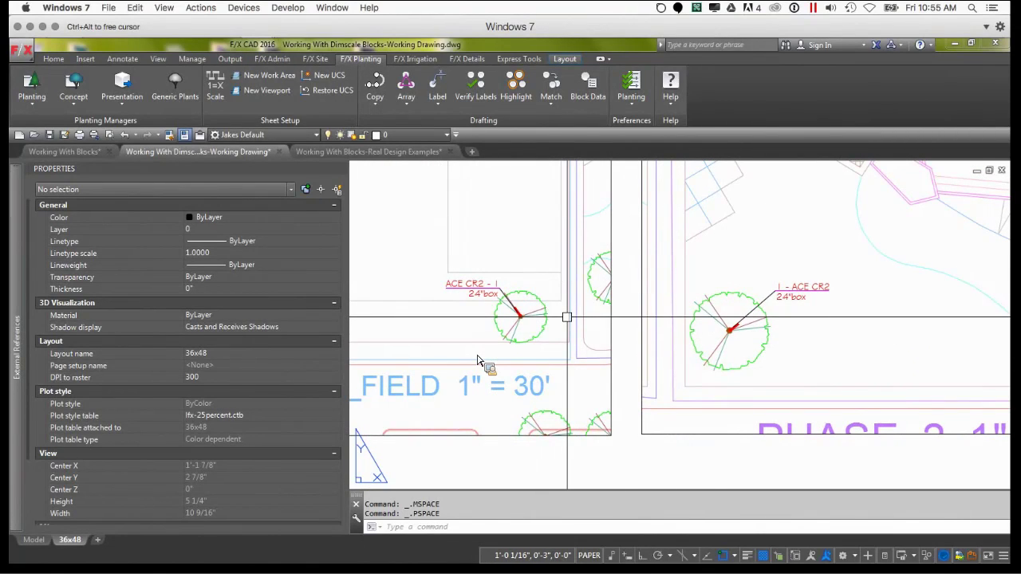
scroll(479, 360, down, 3)
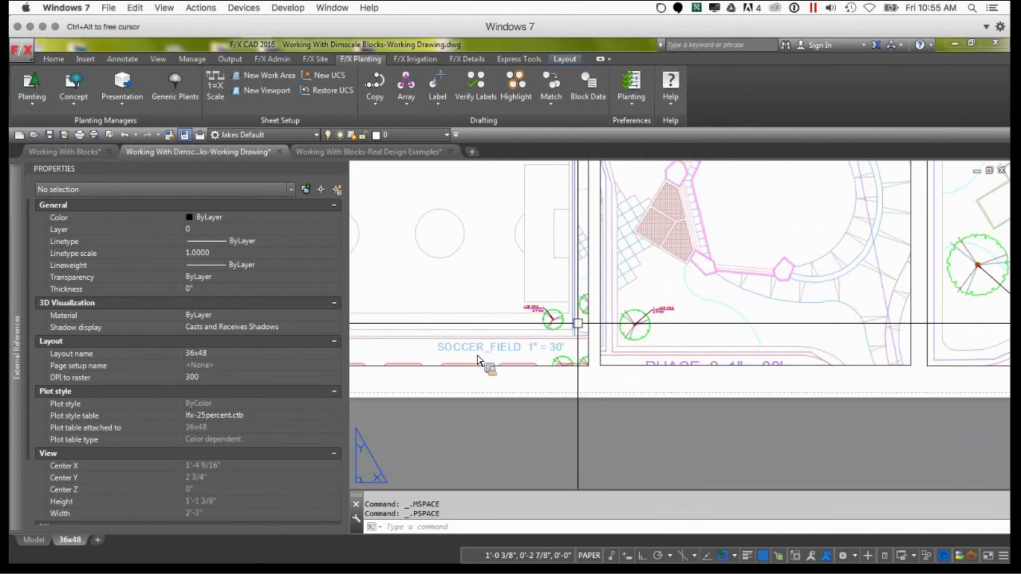
middle_drag(487, 363, 525, 367)
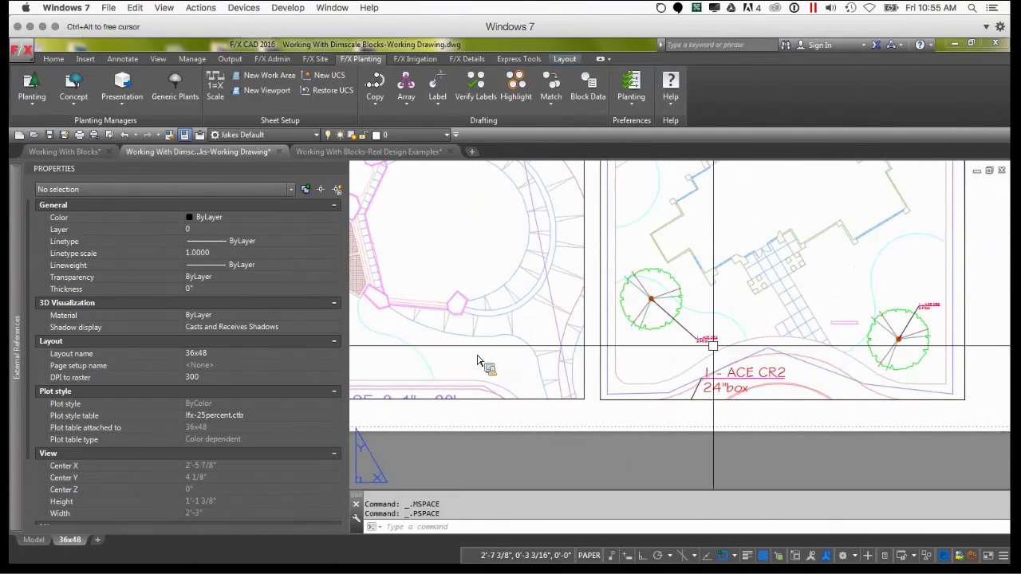
scroll(479, 361, up, 3)
scroll(477, 360, down, 5)
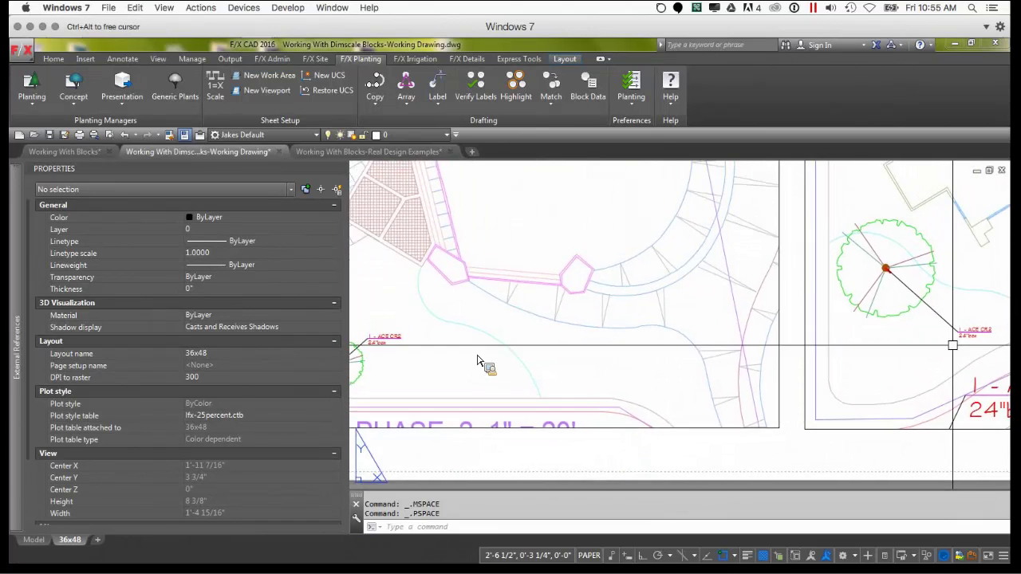
Shorten the Phase 1 viewport to about 8 5/8" high by raising its lower edge above the oversized street tree label
scroll(478, 361, up, 4)
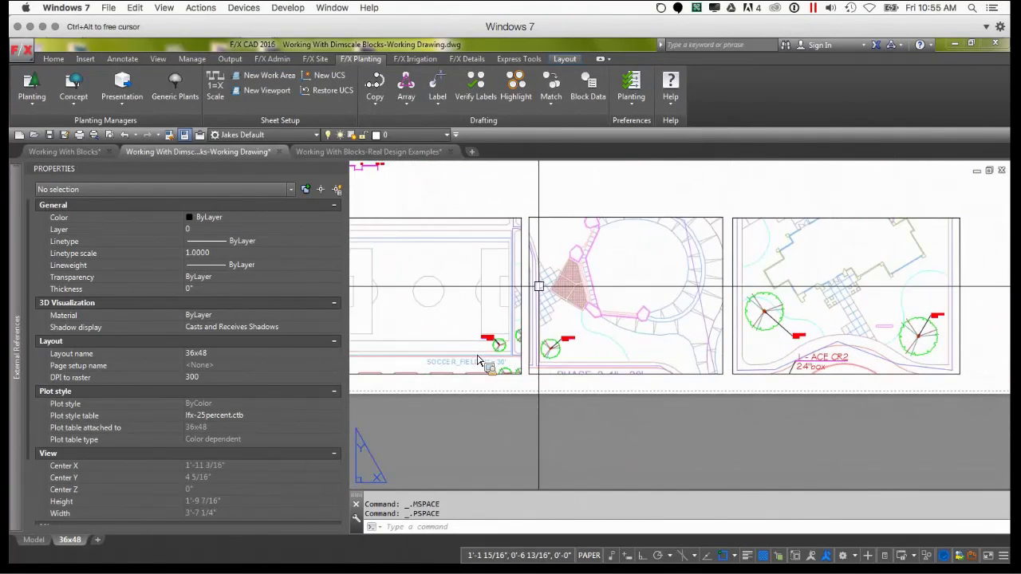
click(796, 369)
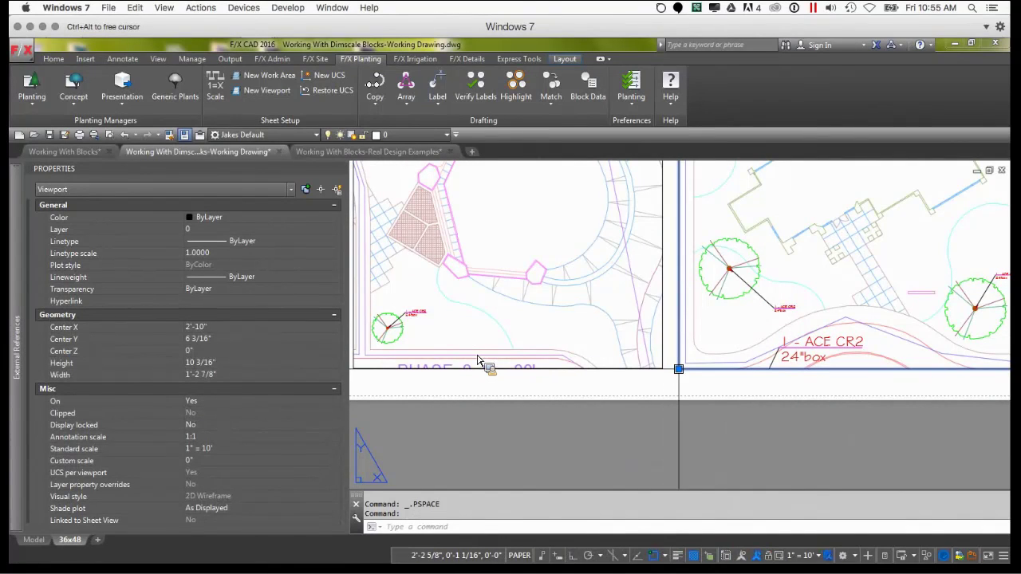
click(684, 328)
scroll(846, 399, down, 3)
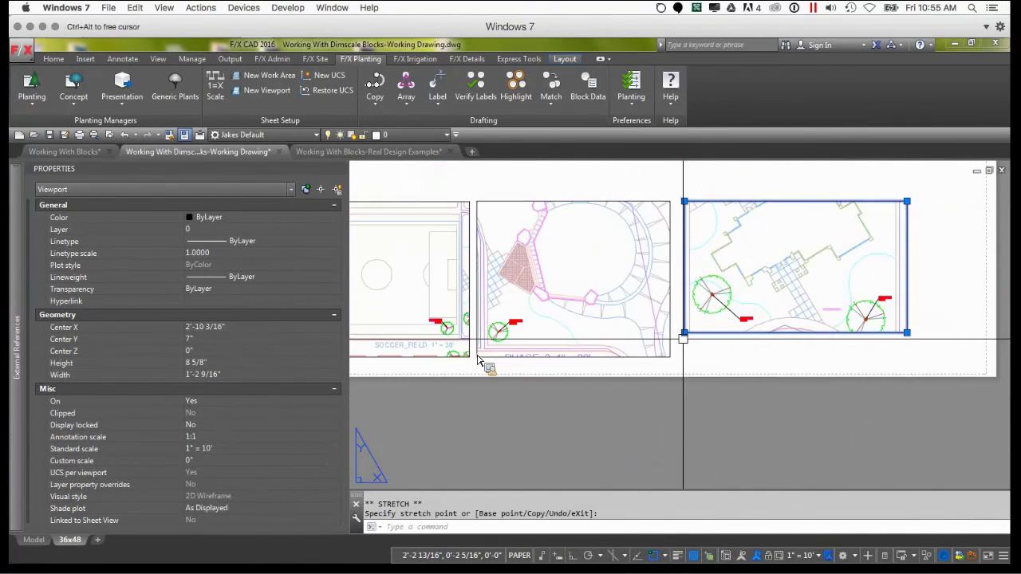
Choose the US_HIGHWAY block from the Civil Map Graphics in the Discipline Graphics library and review its scale and rotation settings
middle_drag(494, 274, 597, 338)
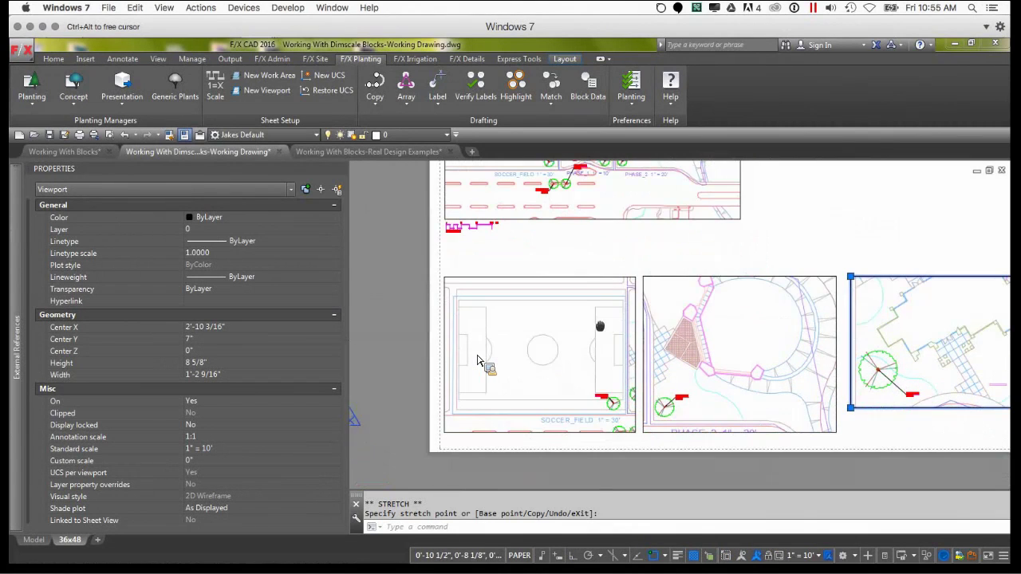
middle_drag(600, 249, 561, 302)
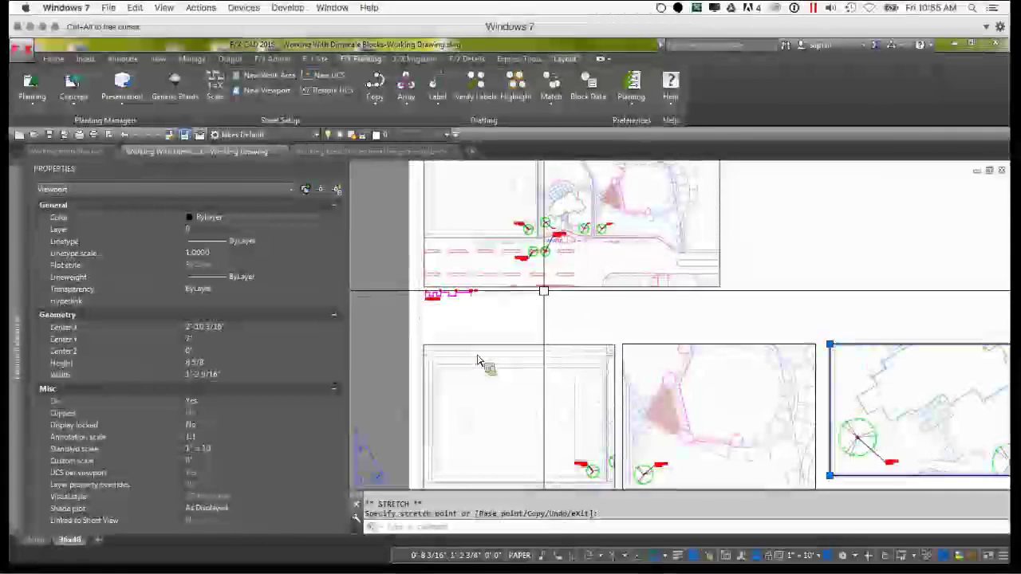
key(Escape)
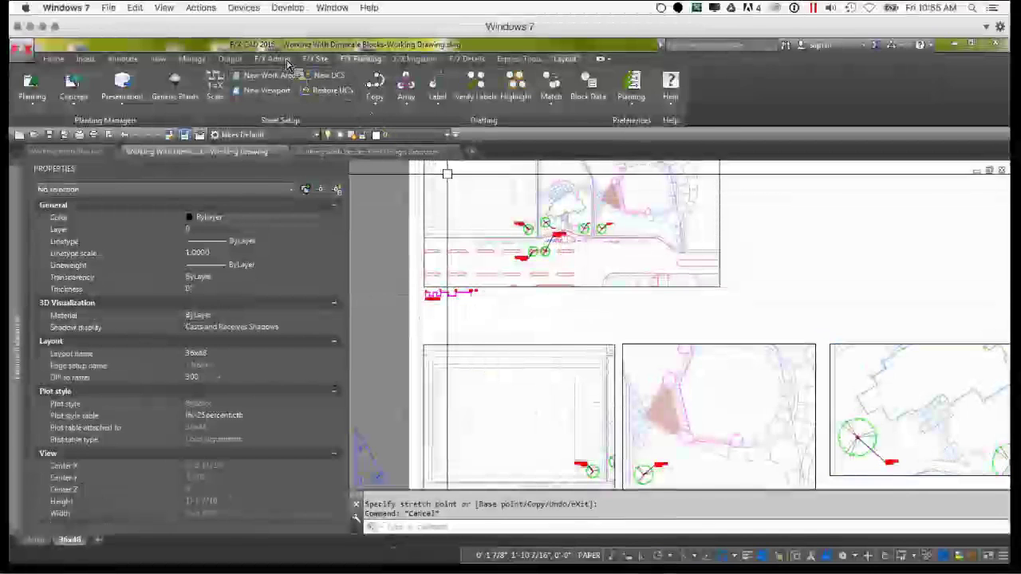
click(315, 59)
click(132, 88)
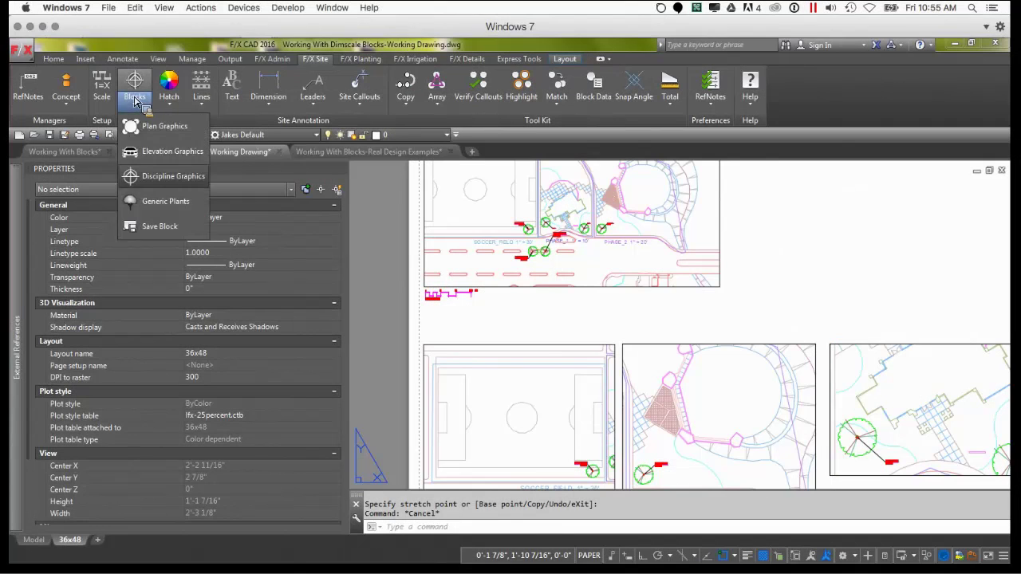
click(155, 186)
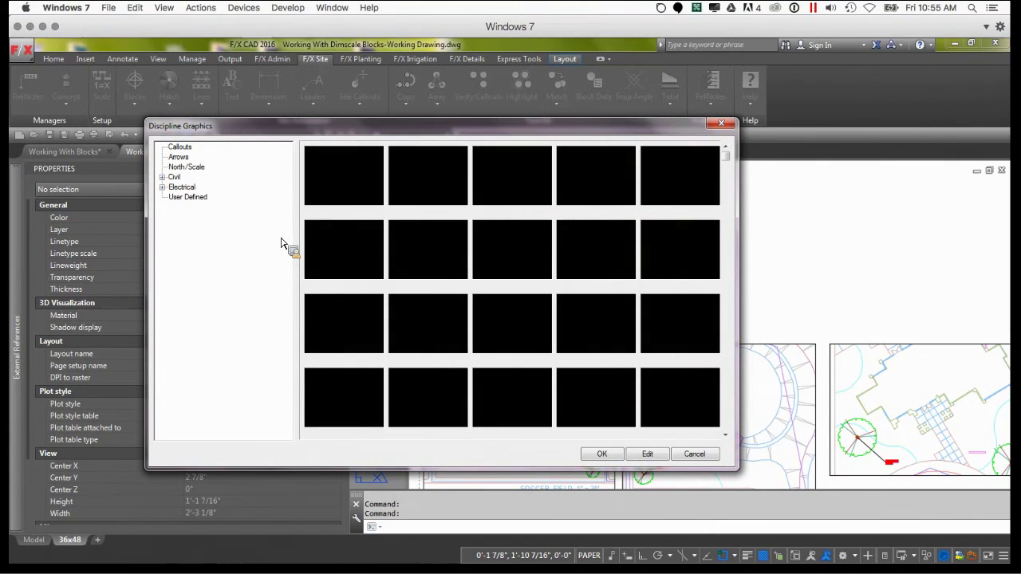
double_click(173, 176)
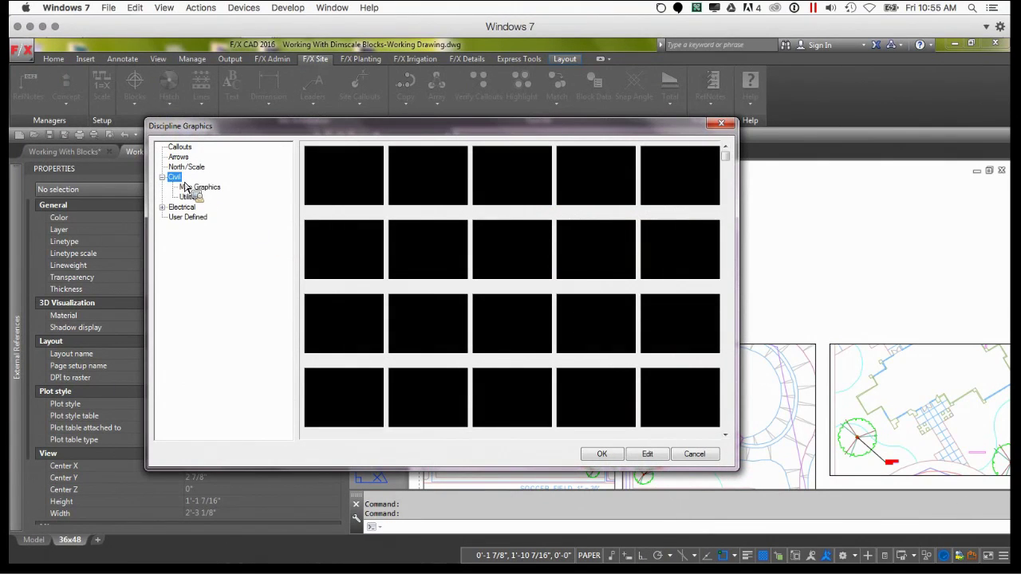
click(188, 188)
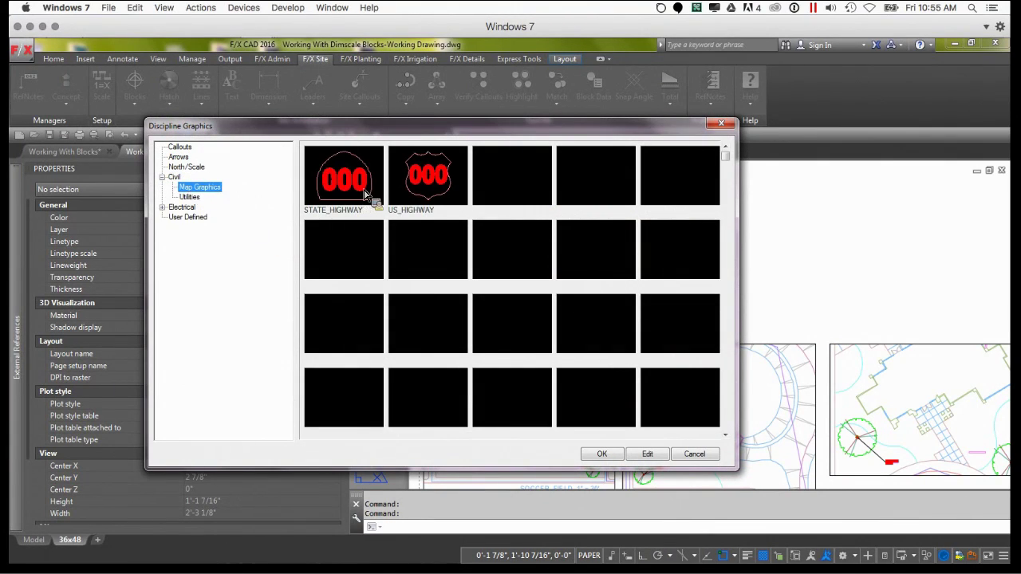
click(423, 197)
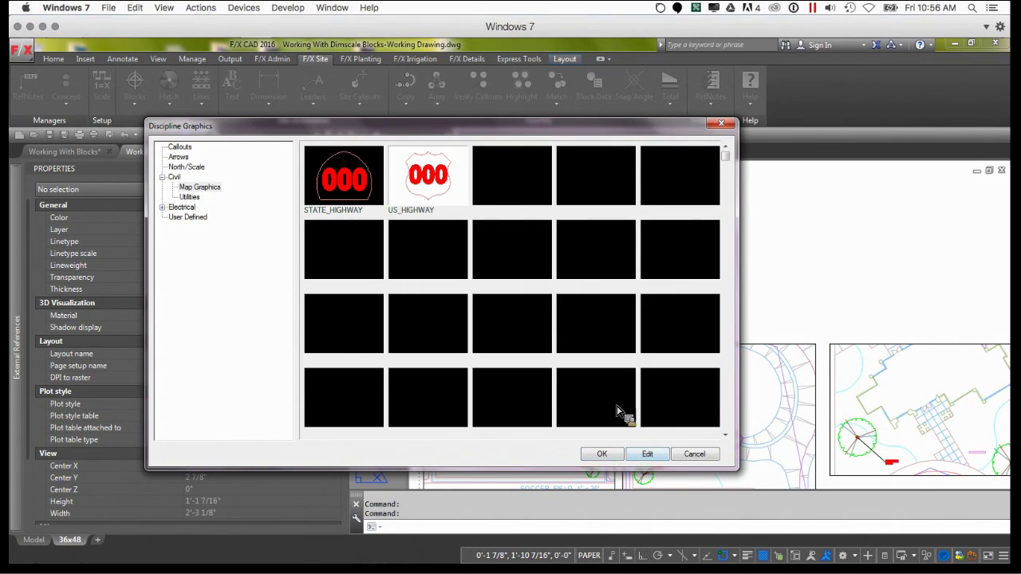
click(647, 455)
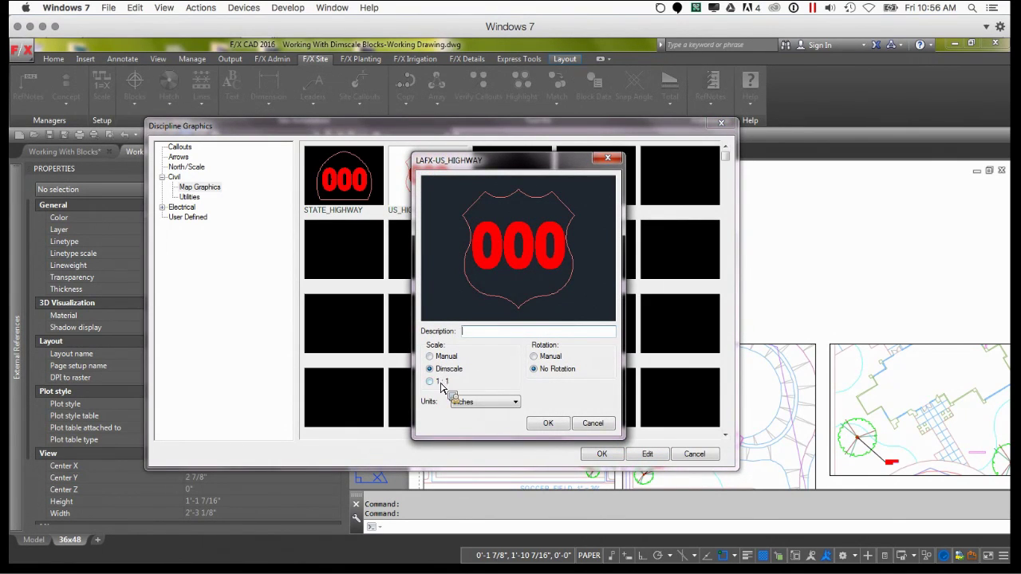
click(592, 424)
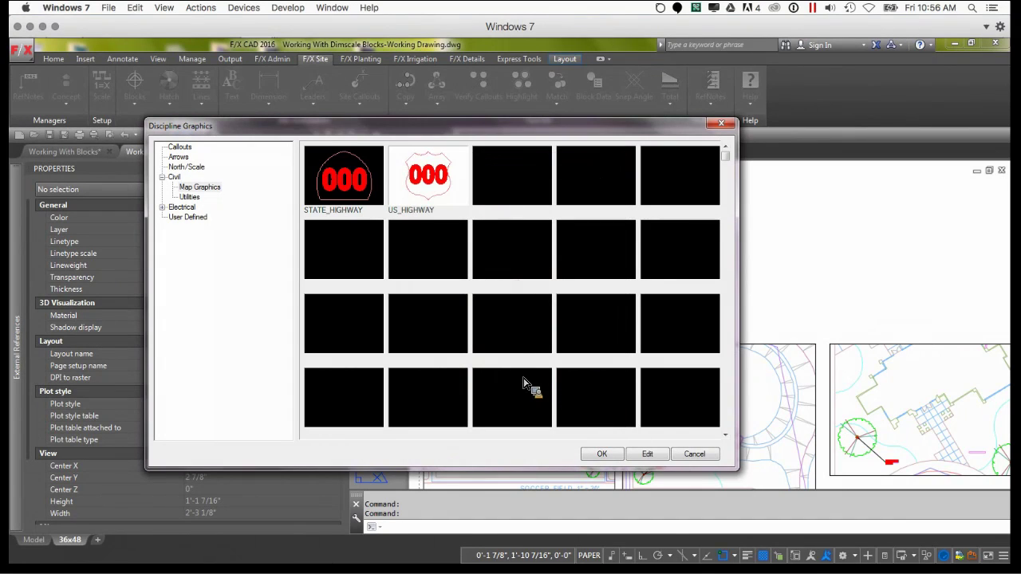
Place the US_HIGHWAY block in paper space beside the Phase 2 tree in the overview viewport, numbered 101
click(594, 454)
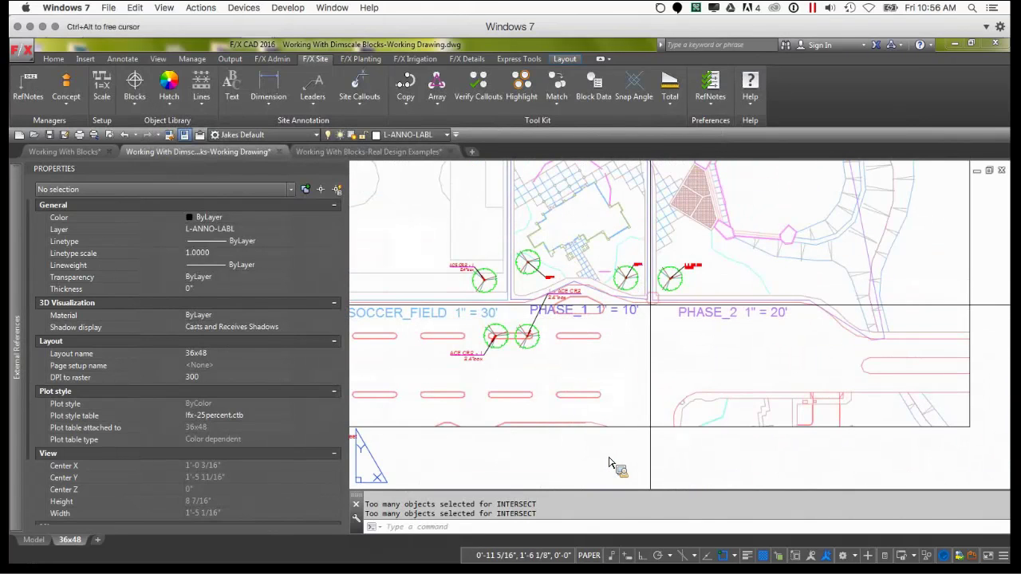
click(712, 282)
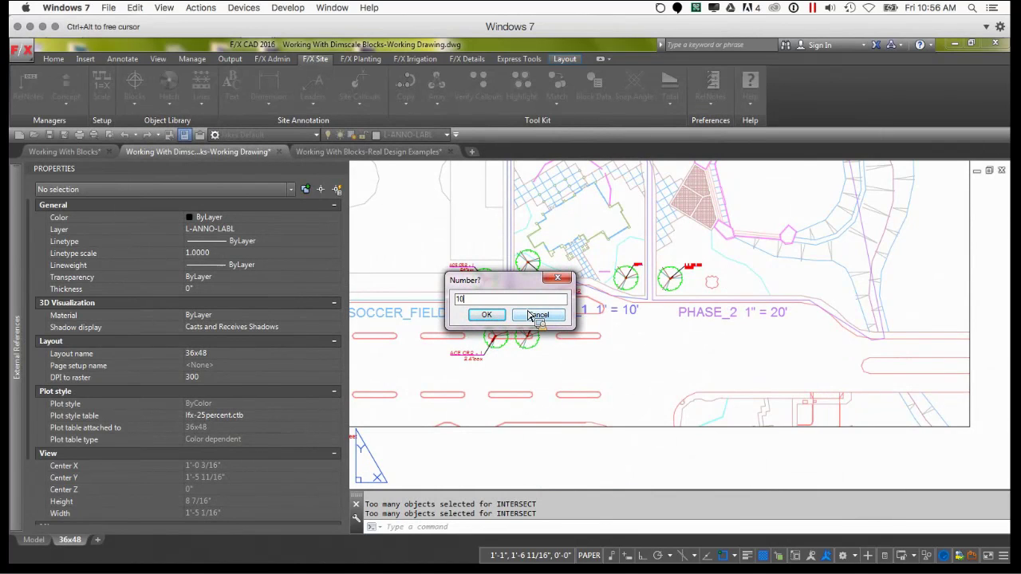
text(101)
key(Return)
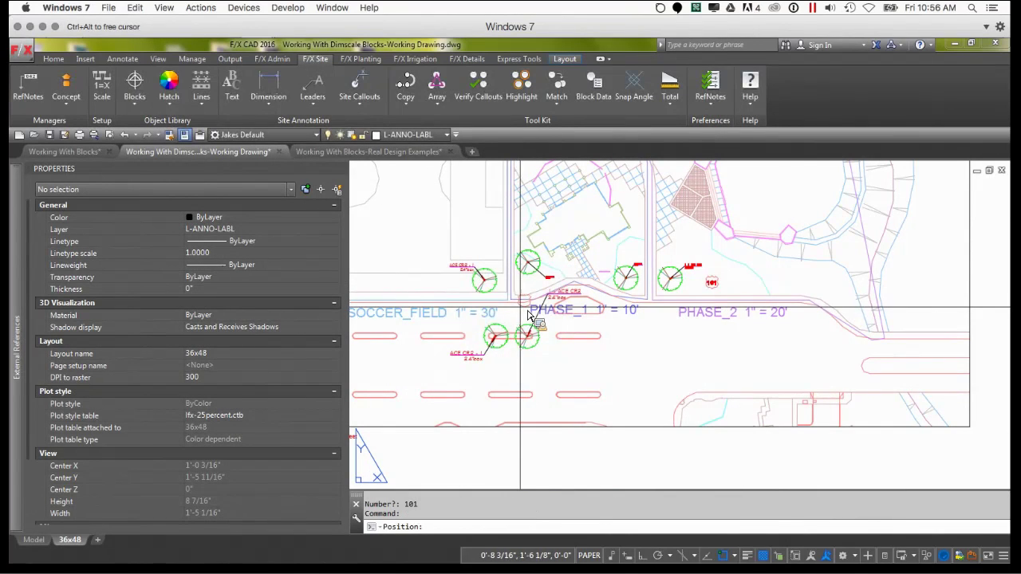
scroll(527, 316, up, 7)
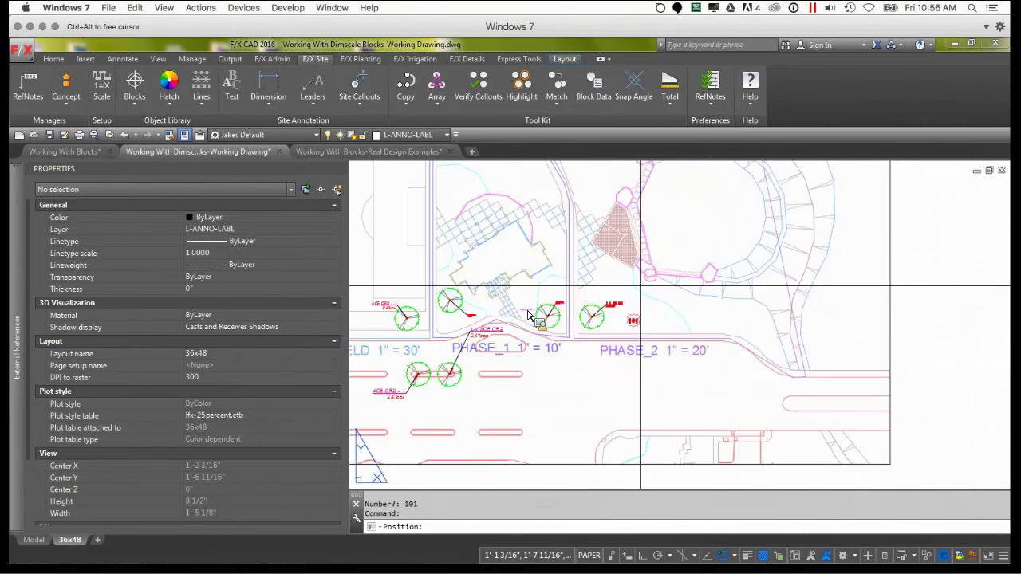
scroll(527, 315, up, 3)
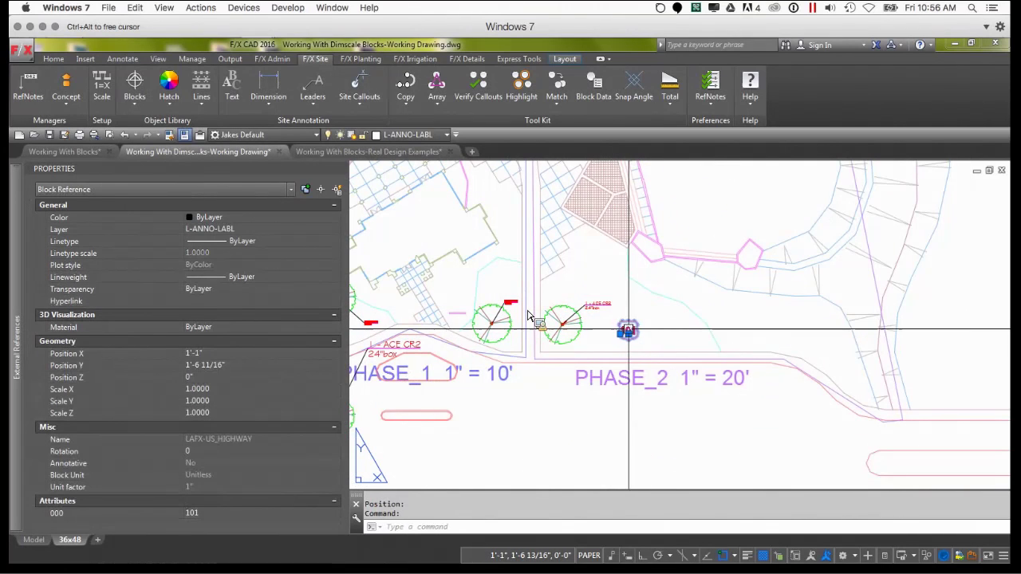
key(Escape)
scroll(527, 316, down, 4)
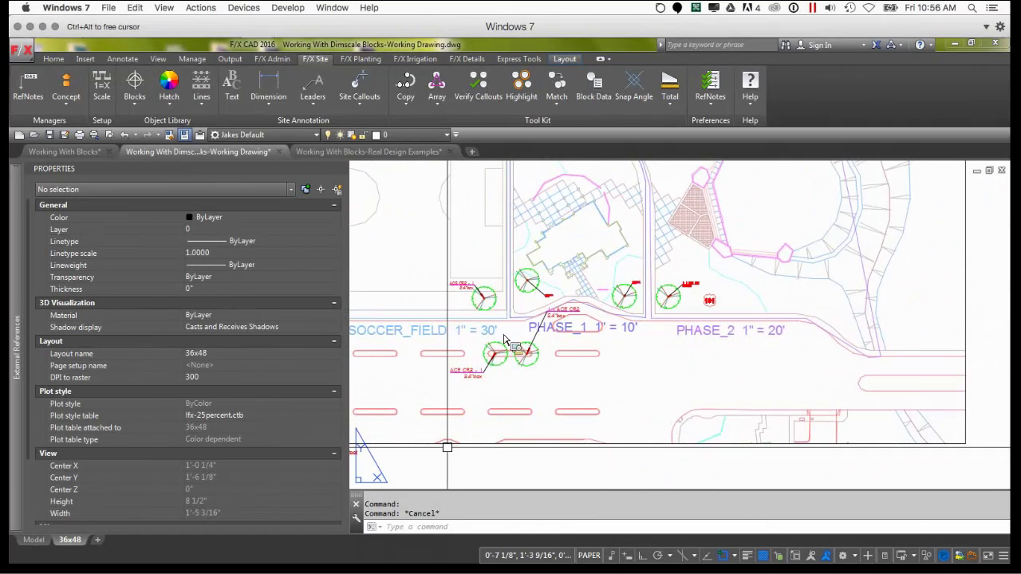
In model space, place a US_HIGHWAY block numbered 1 outside the work areas, between the soccer field and Phase 1 names
click(33, 541)
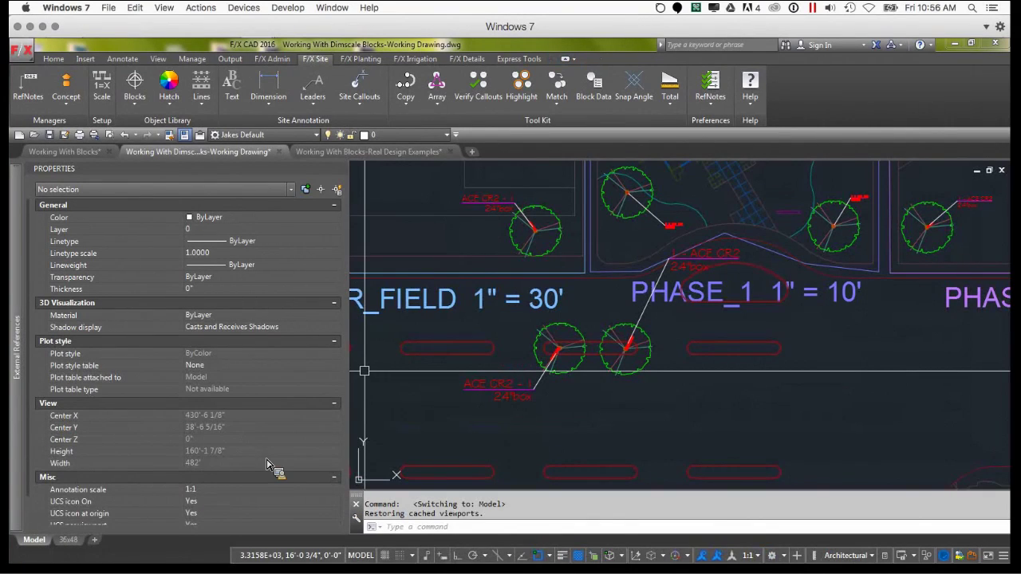
click(142, 88)
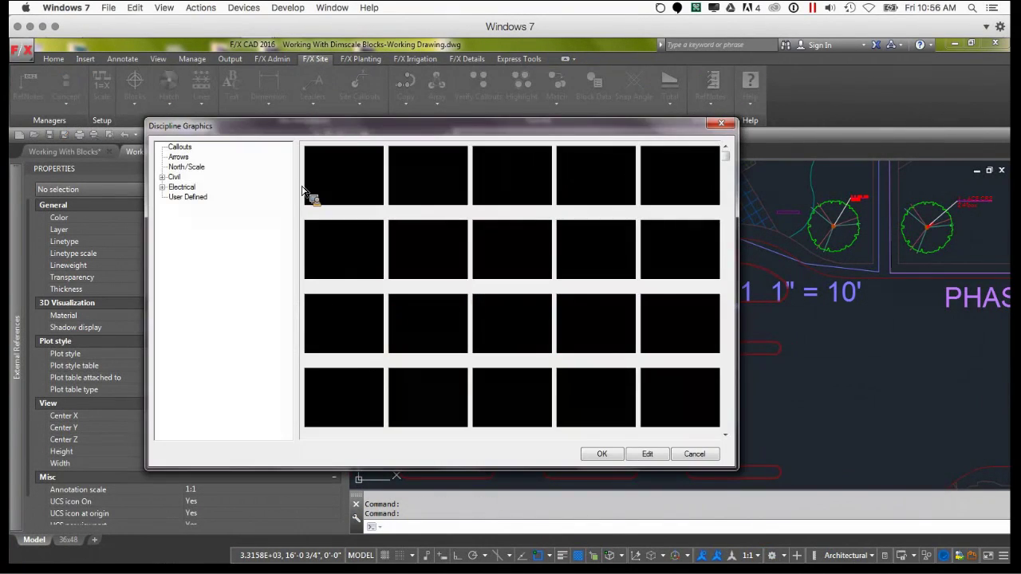
double_click(174, 177)
click(198, 186)
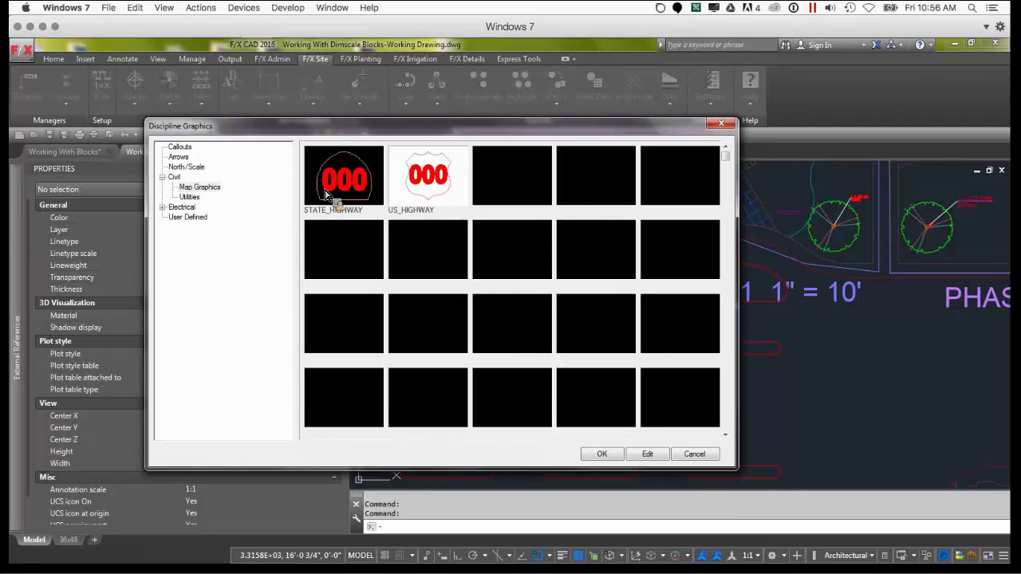
click(590, 454)
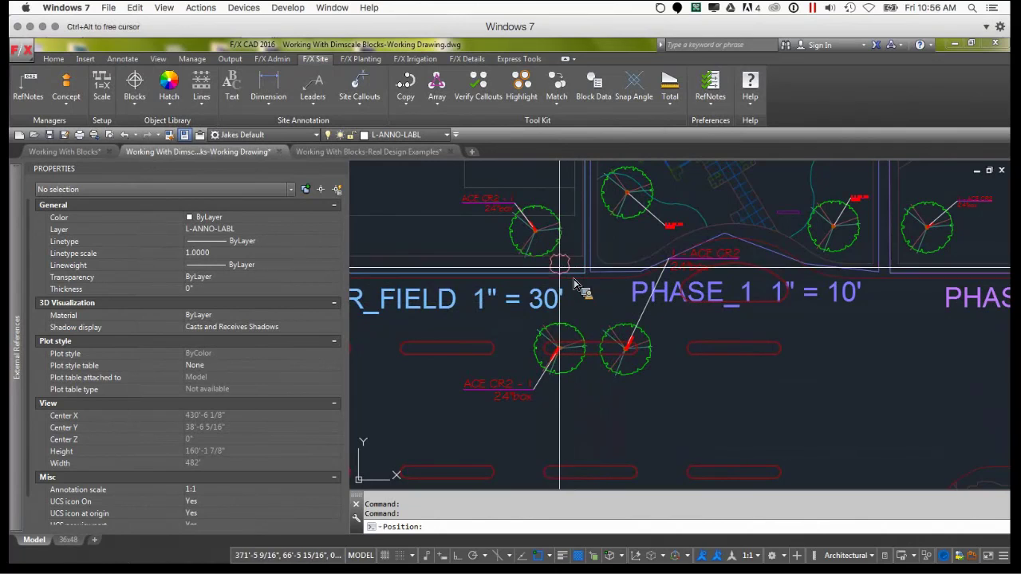
scroll(565, 273, up, 2)
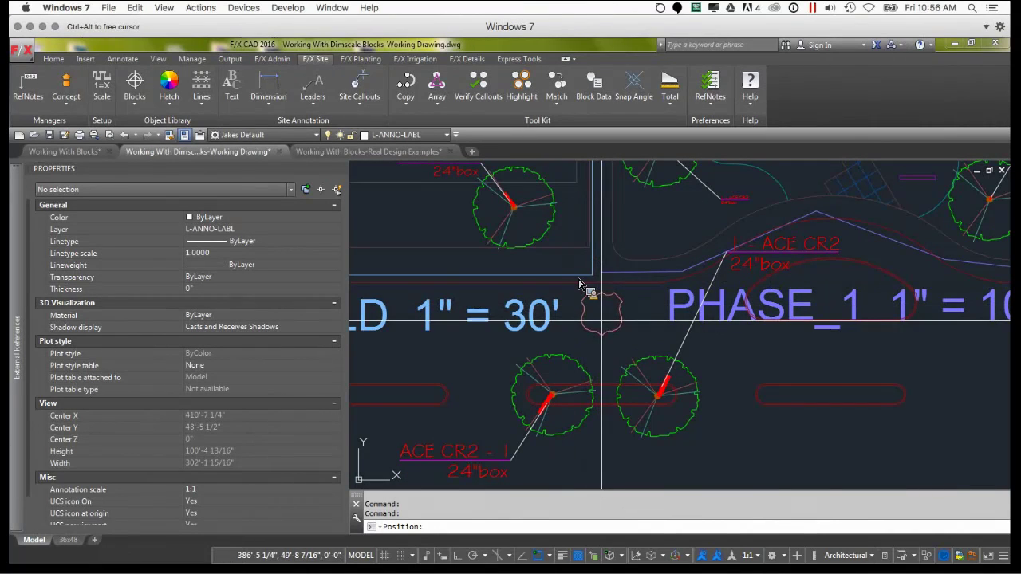
click(605, 330)
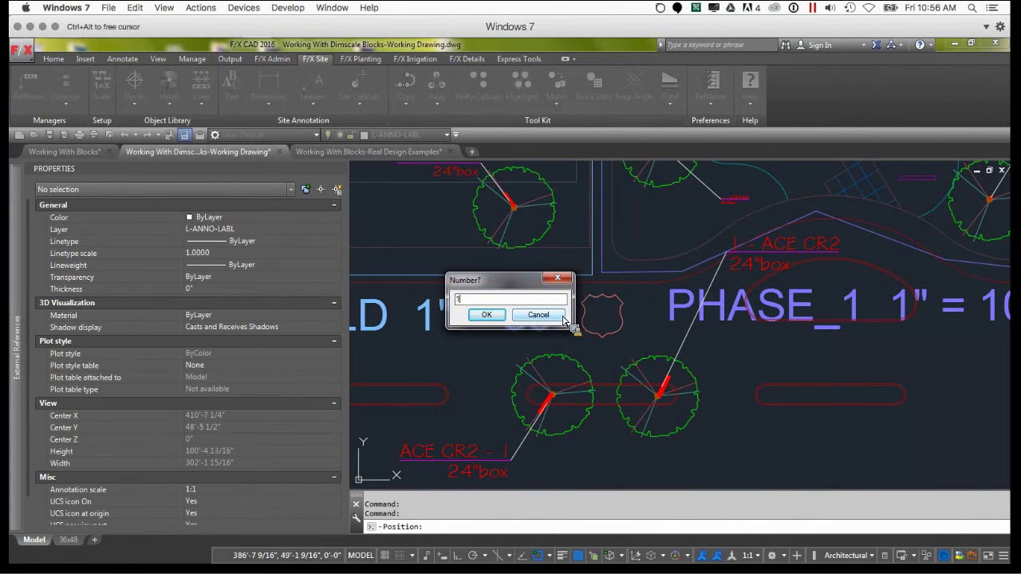
key(Return)
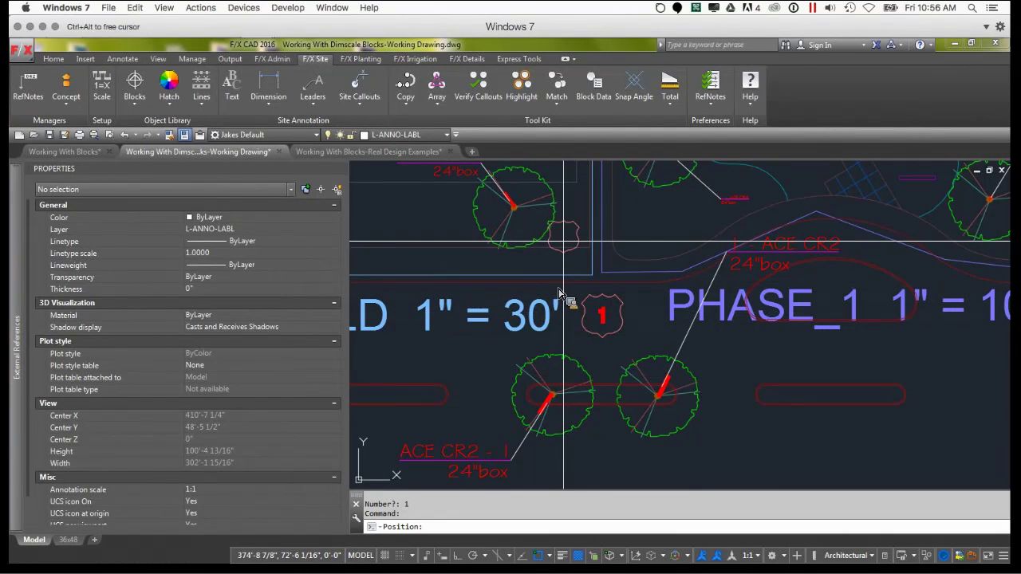
Place further US_HIGHWAY blocks numbered 1 inside the soccer field, Phase 1 and Phase 2 work areas, and end the placement
click(566, 246)
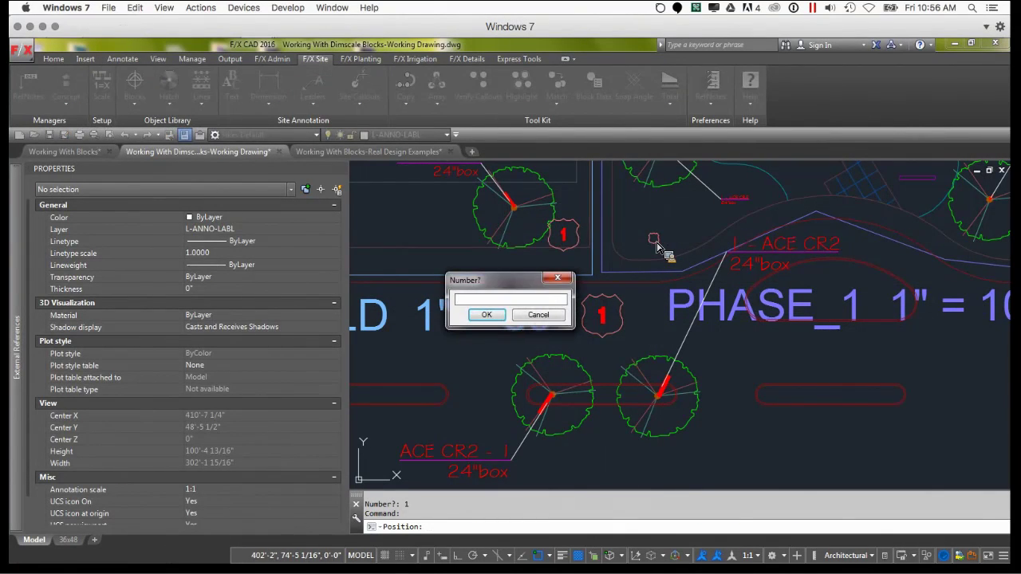
scroll(656, 250, down, 3)
scroll(673, 271, right, 5)
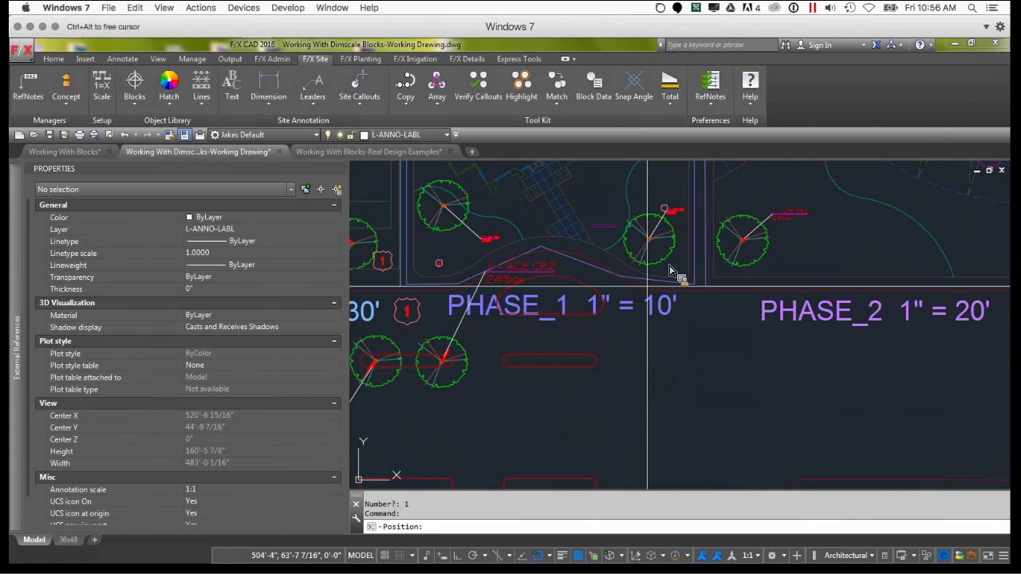
scroll(720, 279, up, 2)
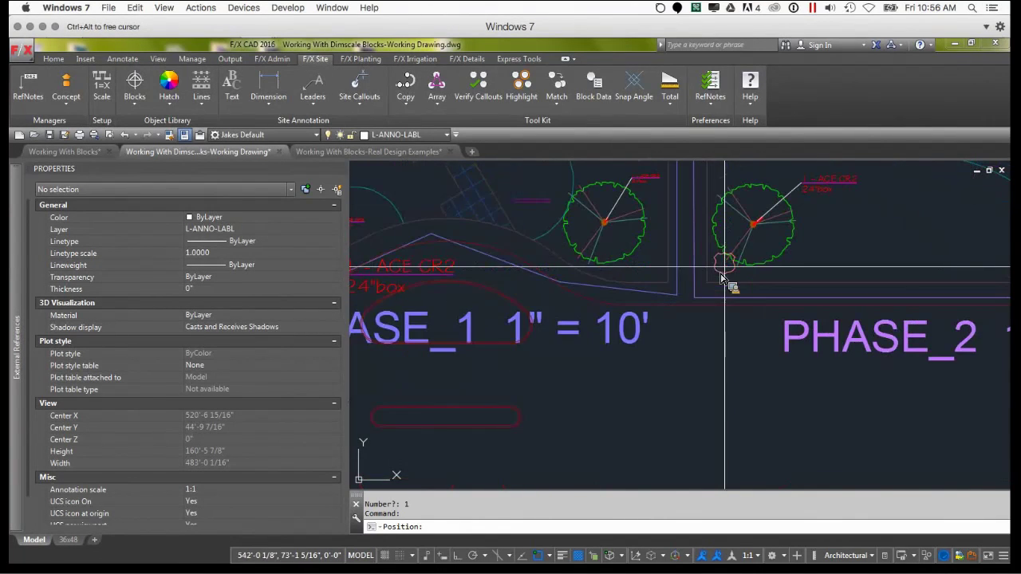
click(725, 277)
key(Return)
scroll(726, 277, down, 4)
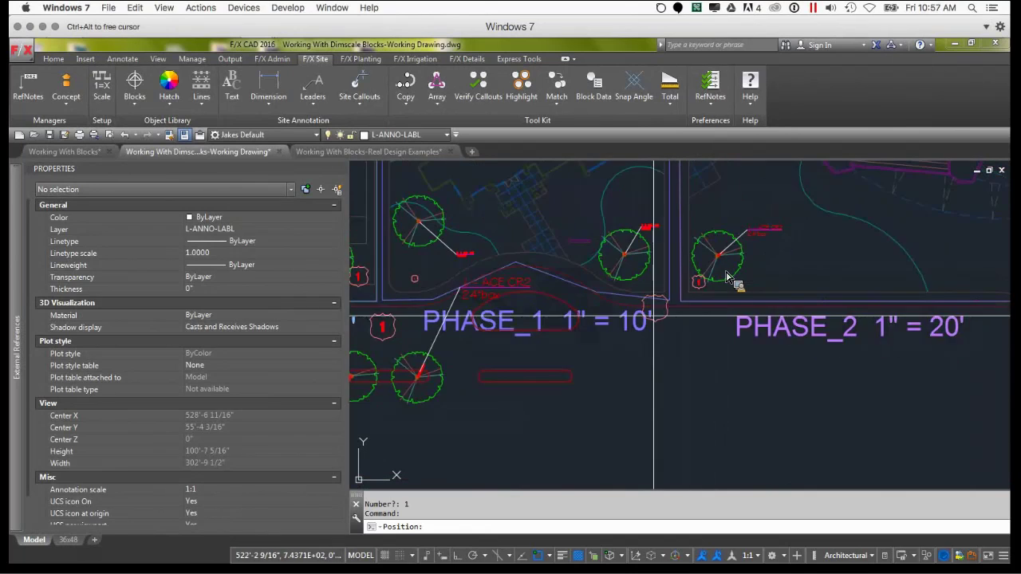
scroll(703, 303, left, 3)
scroll(672, 335, down, 2)
key(Escape)
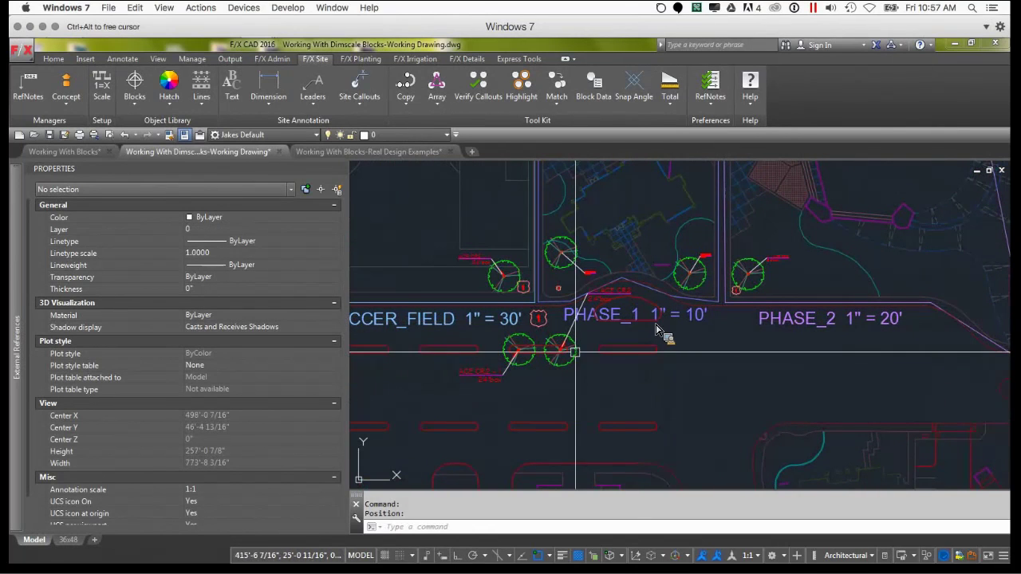
In the 36x48 layout, compare the sizes of the US_HIGHWAY shields and tree labels across the soccer field and Phase 2 viewports
click(72, 541)
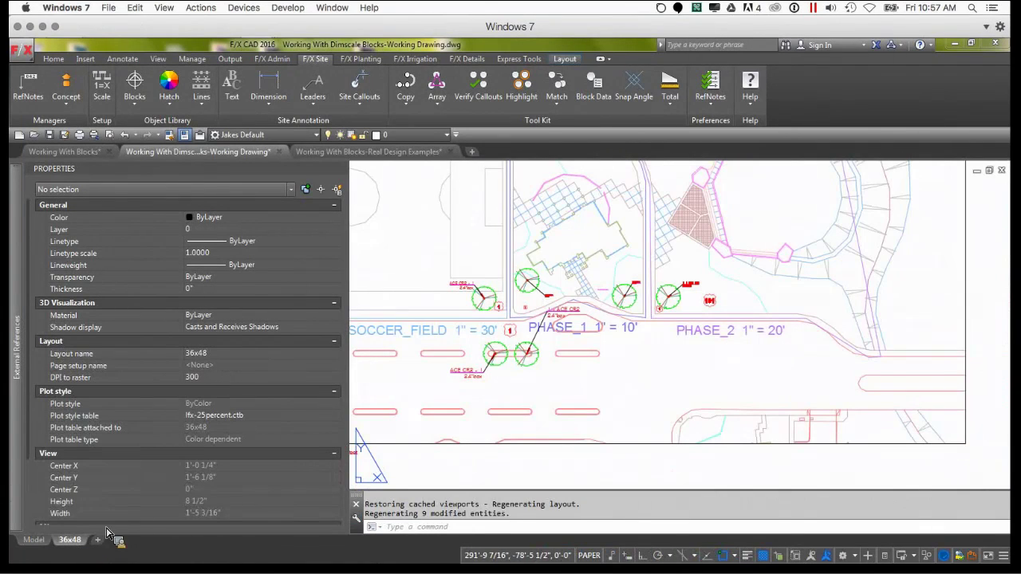
scroll(395, 410, down, 4)
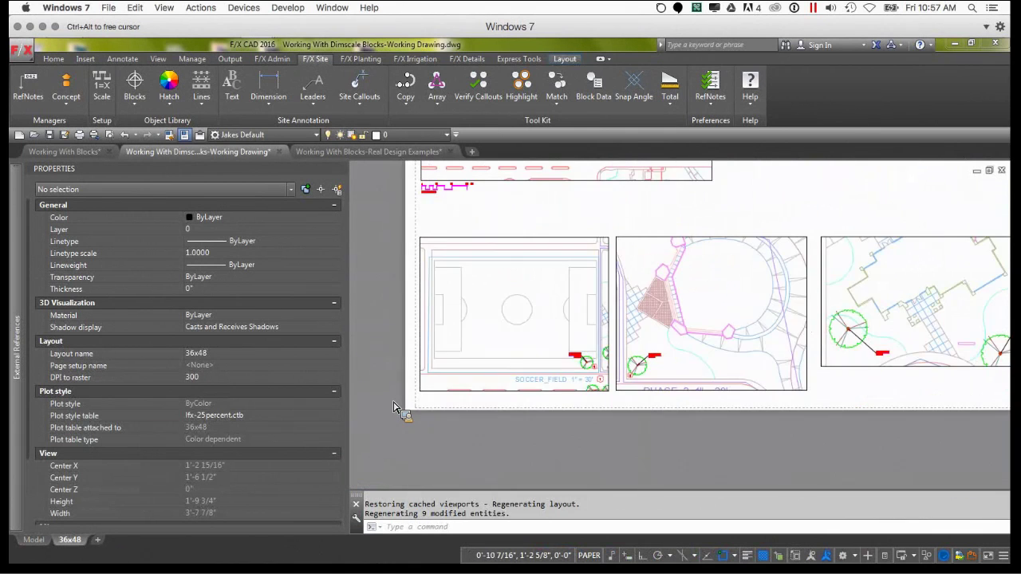
scroll(395, 409, up, 6)
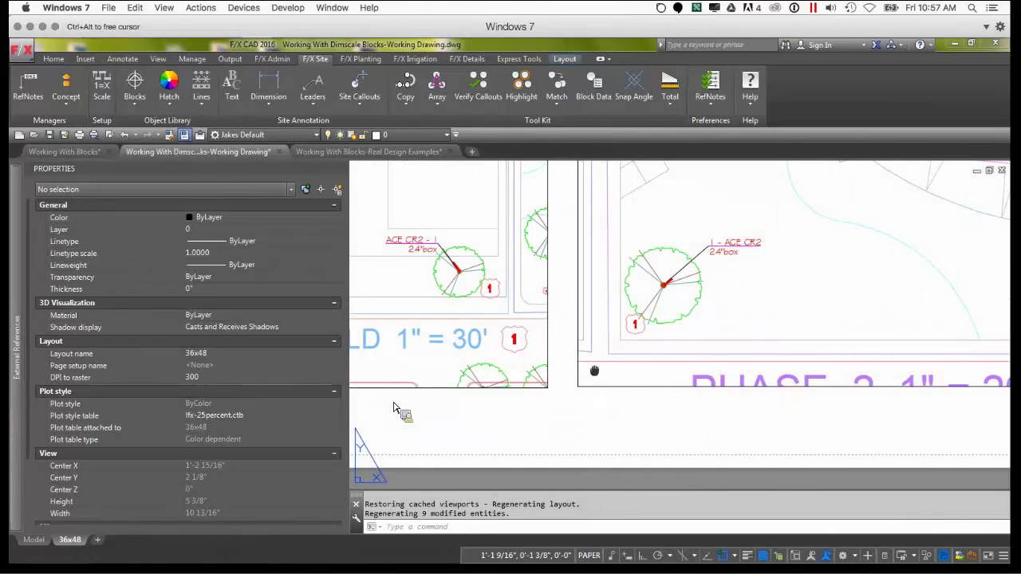
middle_drag(566, 369, 543, 403)
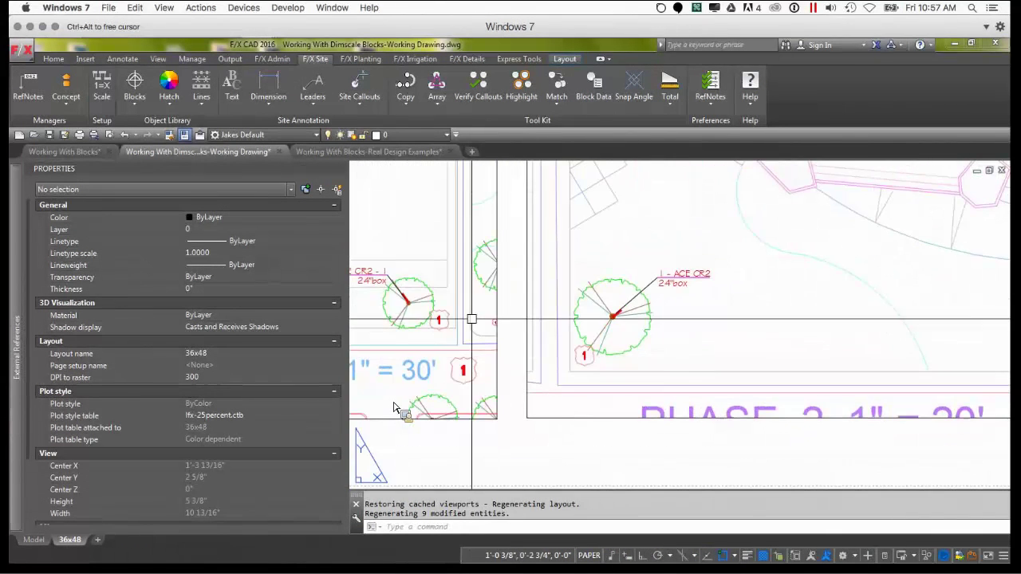
click(451, 322)
key(Escape)
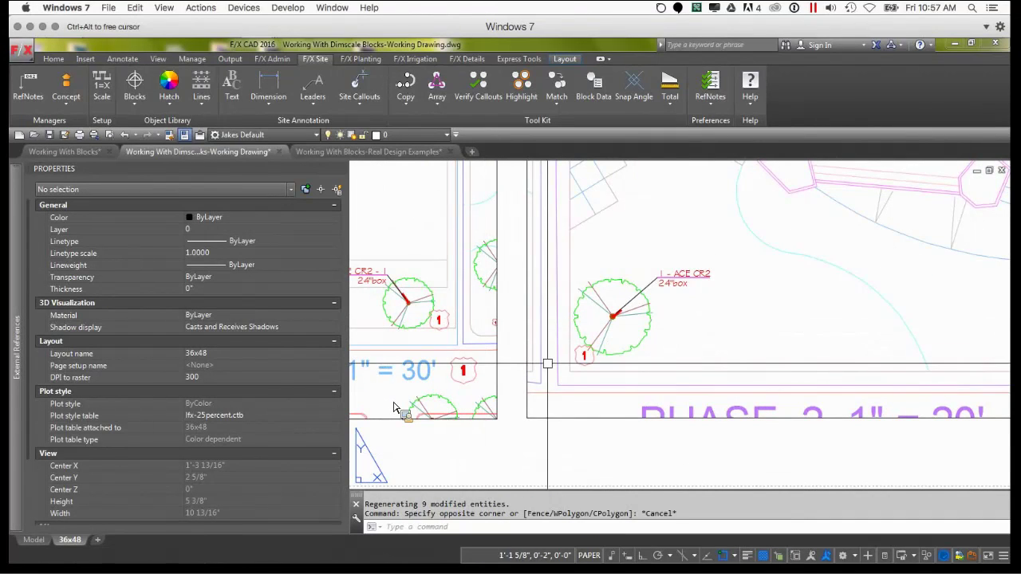
scroll(579, 363, down, 2)
middle_drag(798, 391, 537, 396)
scroll(812, 377, down, 6)
scroll(812, 377, up, 2)
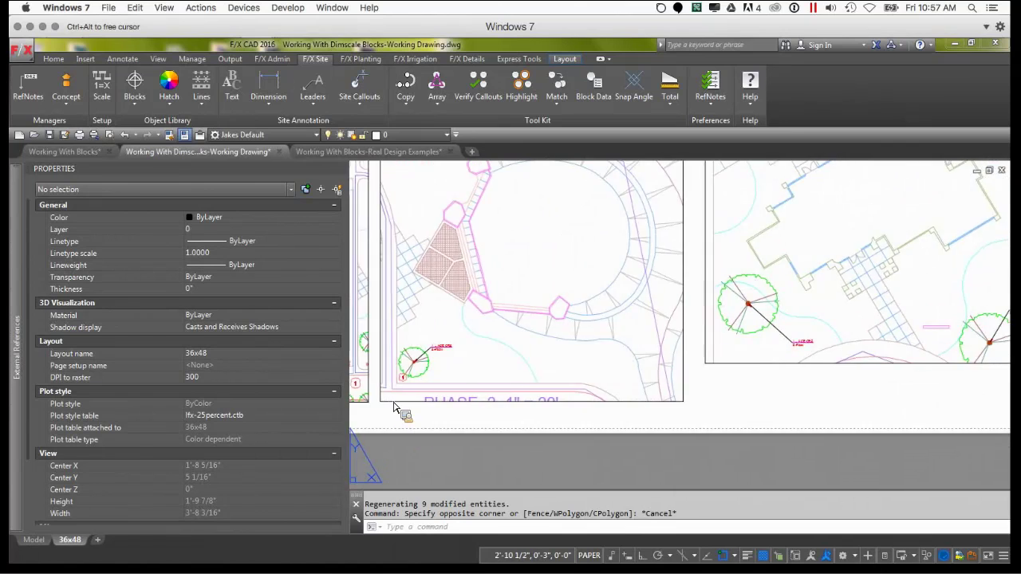
Shift the view inside the 1" = 10' Phase 1 viewport to show its highway shield, and return to paper space
double_click(736, 346)
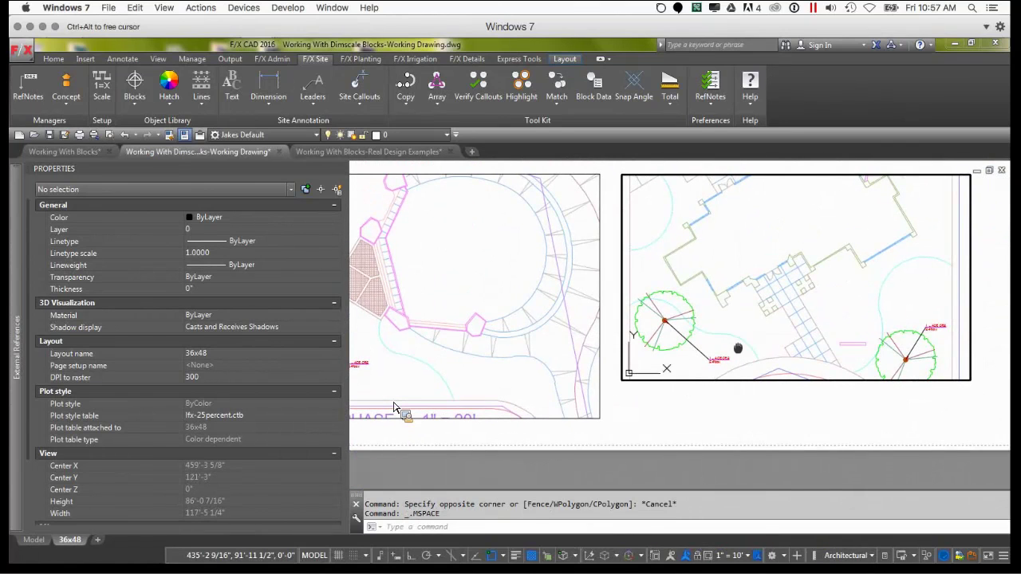
middle_drag(737, 349, 762, 306)
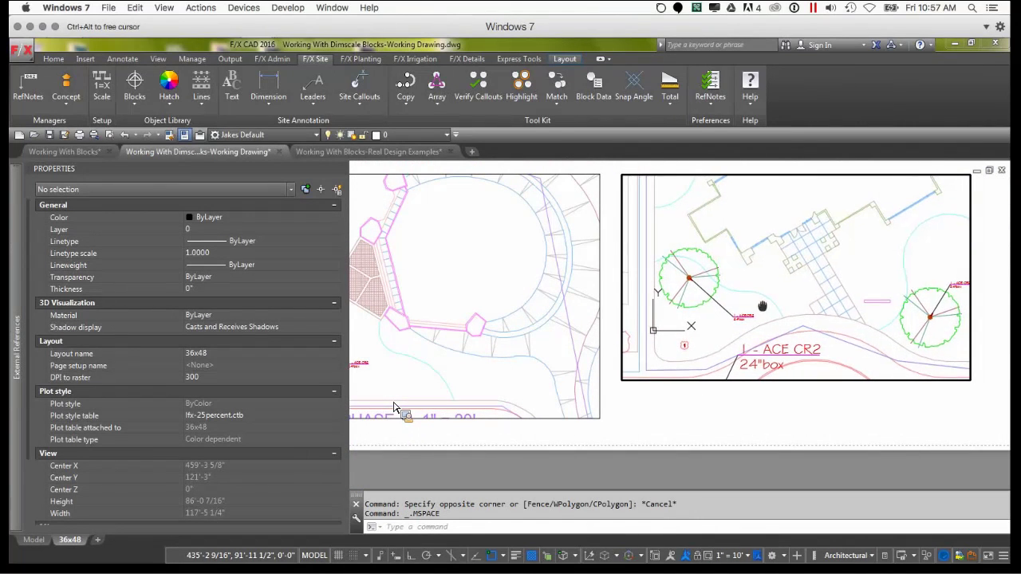
double_click(705, 391)
scroll(705, 391, down, 2)
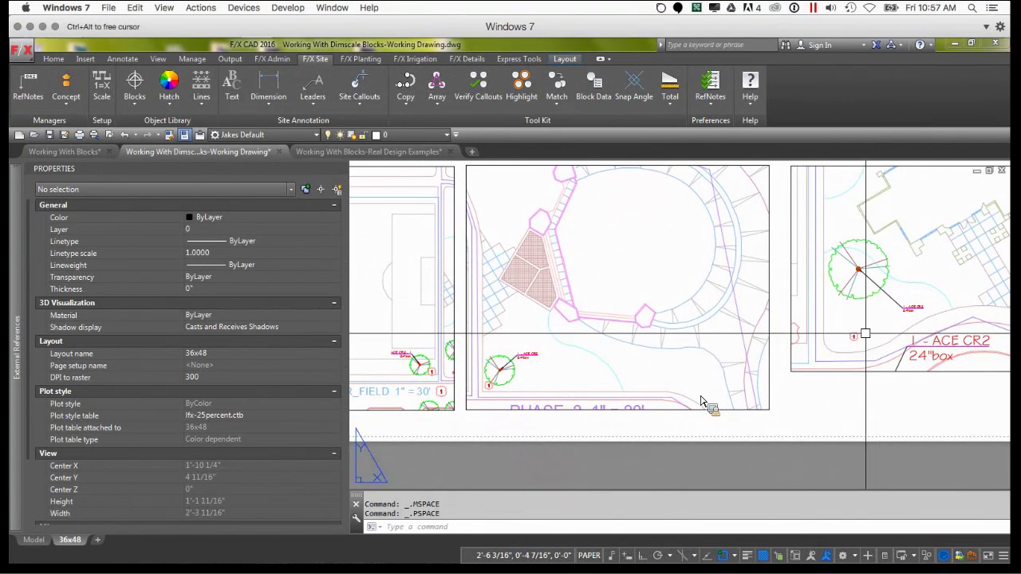
scroll(551, 357, up, 2)
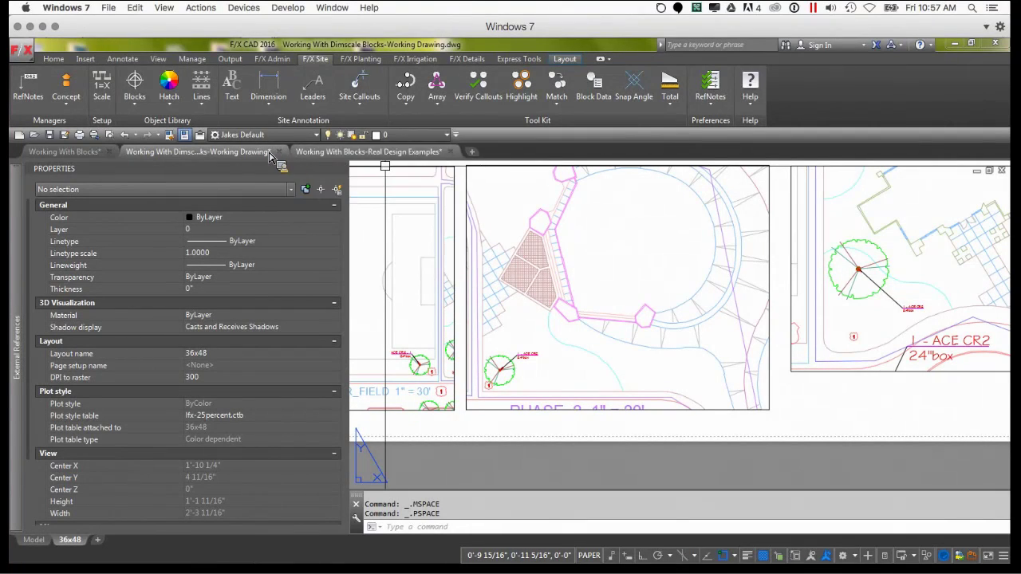
Switch to the Working With Blocks-Real Design Examples drawing and display its circular plaza planting in model space
click(319, 156)
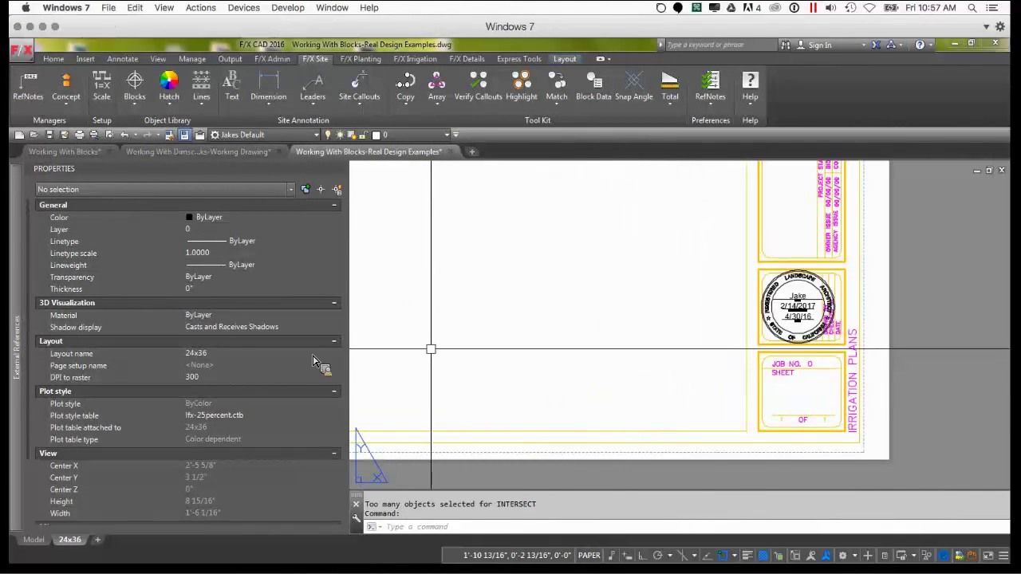
click(36, 540)
scroll(466, 387, up, 3)
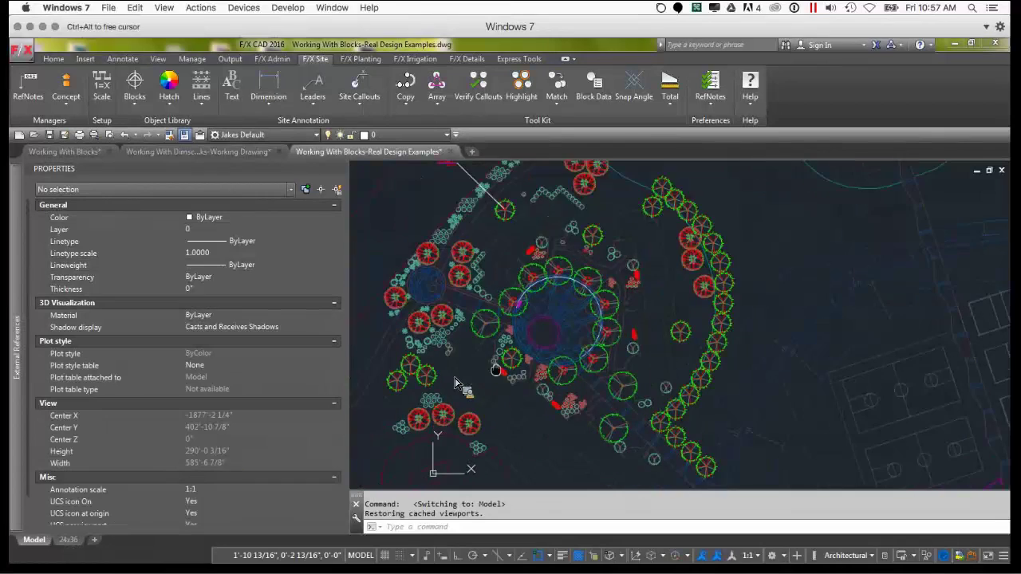
middle_drag(509, 250, 509, 362)
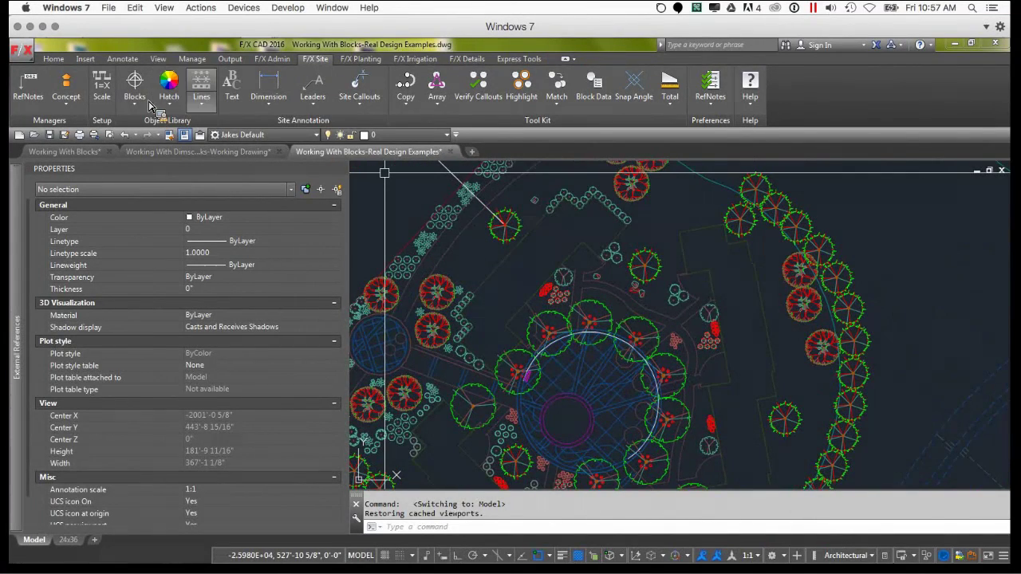
Run Color Render on the planting plan and accept the listed Plant Colorization symbols
click(361, 59)
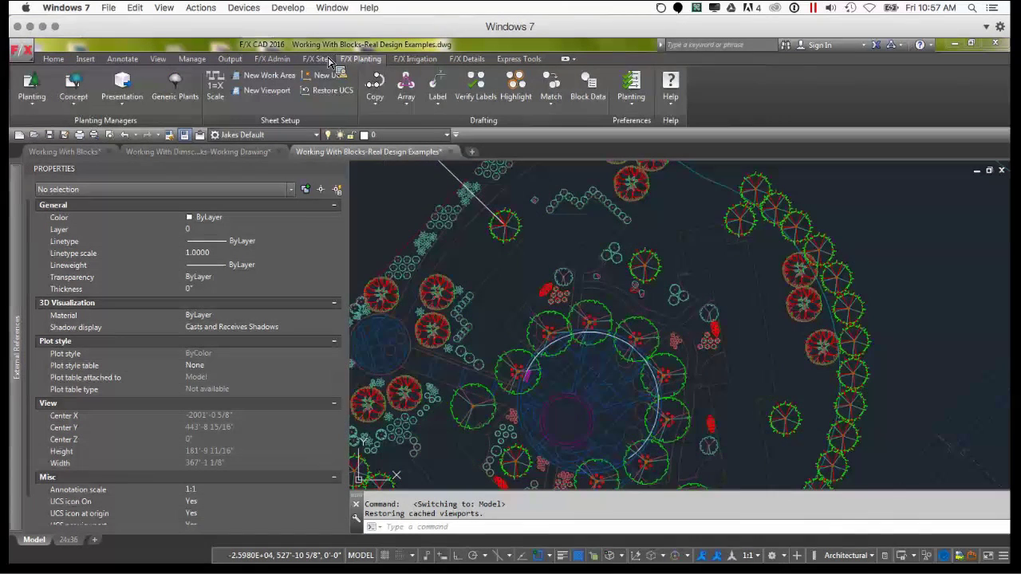
click(123, 101)
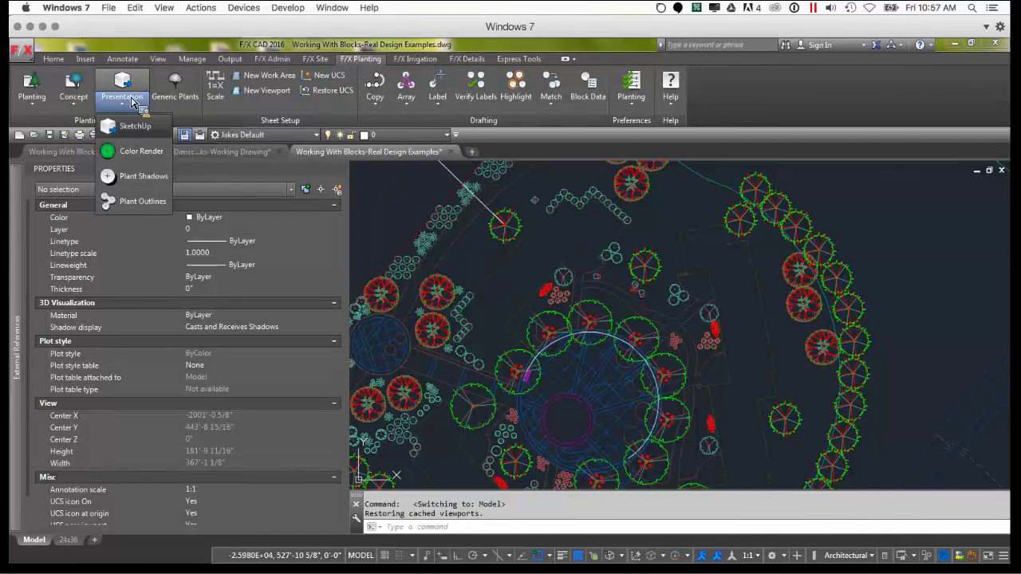
click(125, 153)
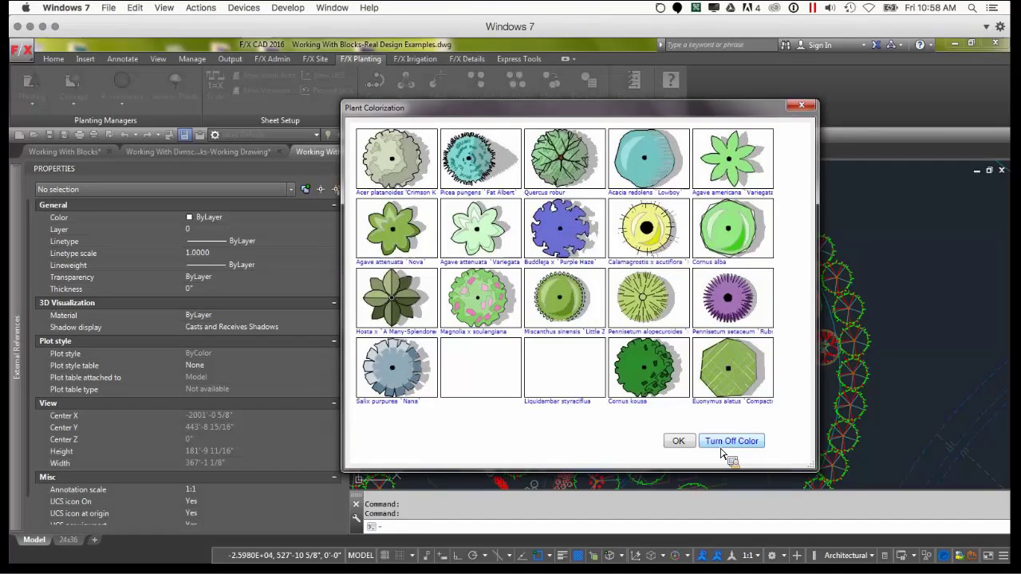
click(678, 442)
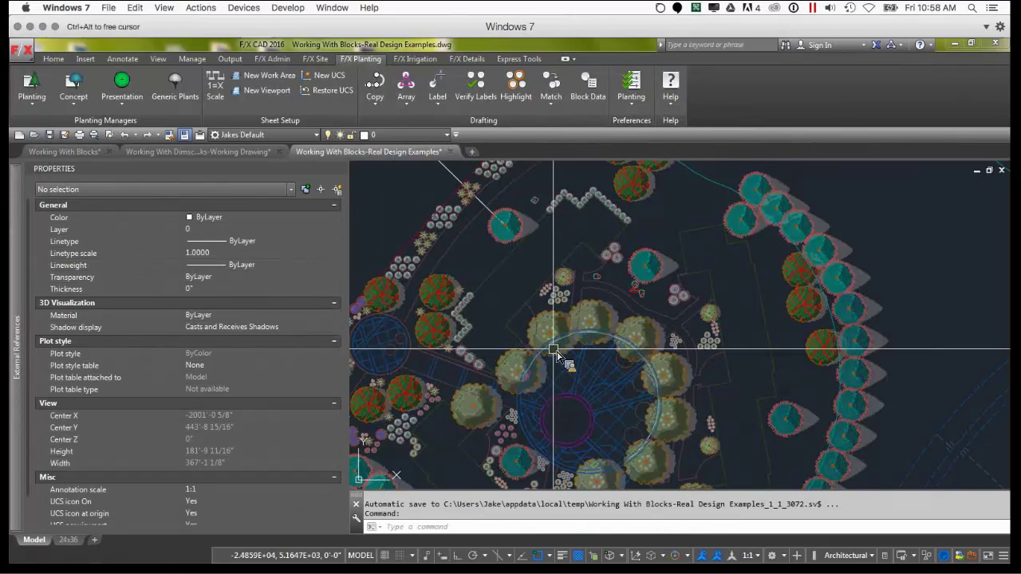
mouse_move(556, 354)
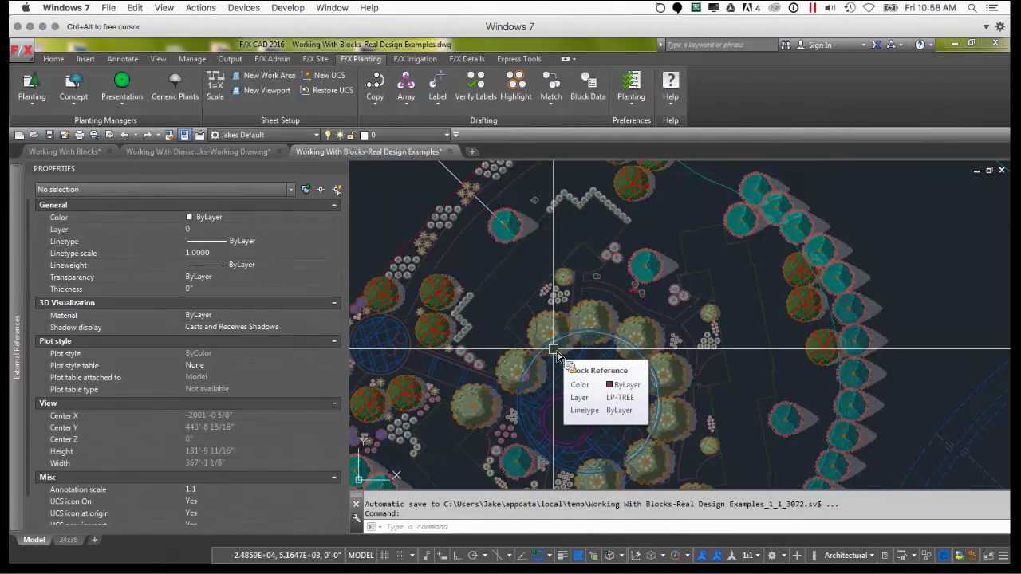
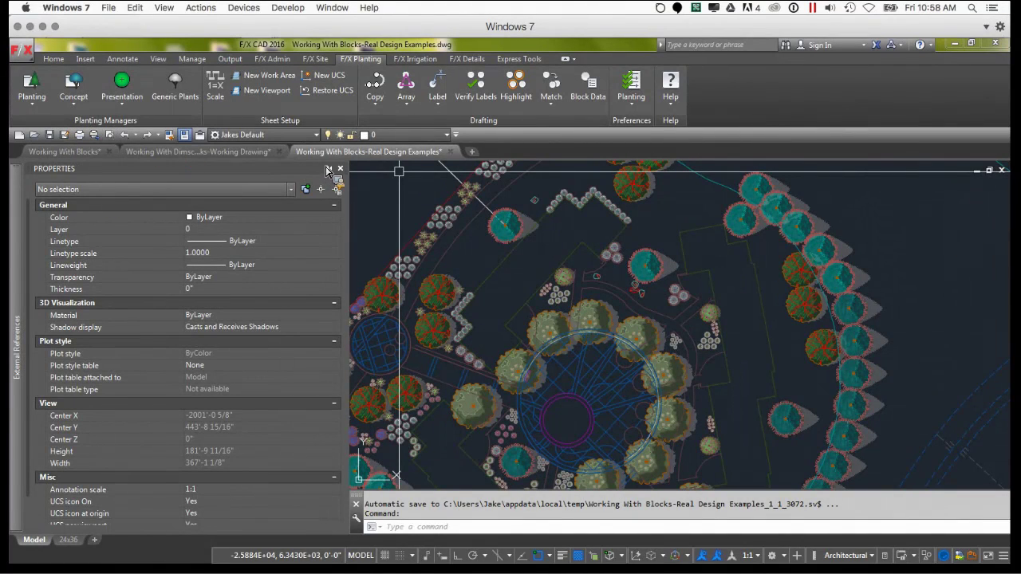
Collapse the properties palette and place one Liquidambar styraciflua tree between the cluster of three trees and the curved tree row
click(327, 170)
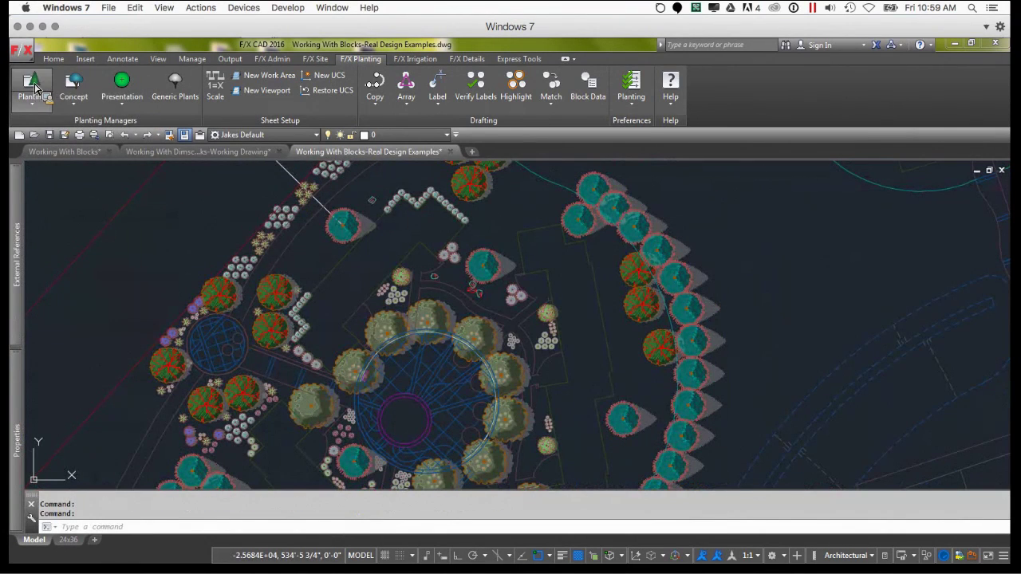
click(35, 89)
click(287, 233)
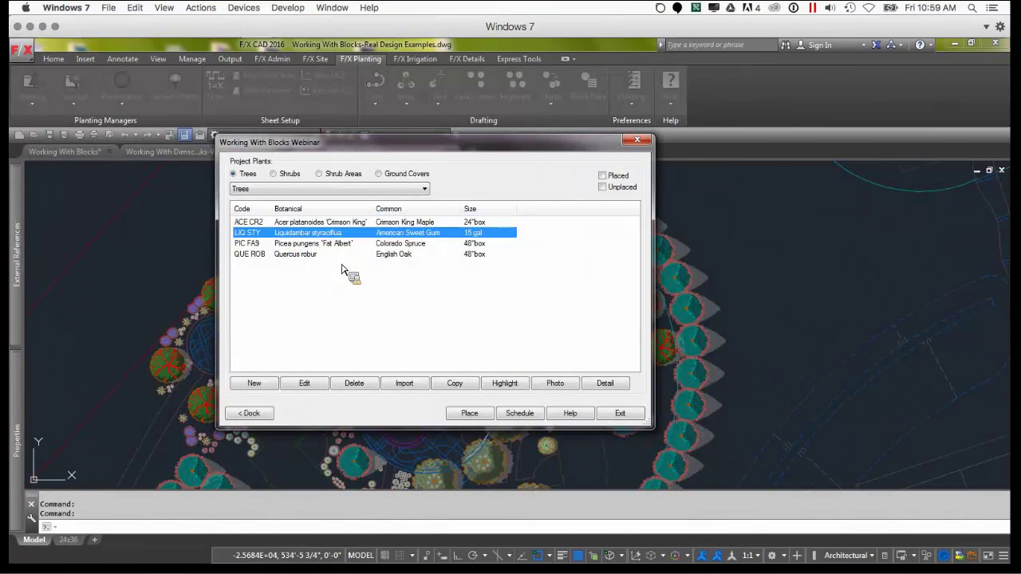
click(469, 413)
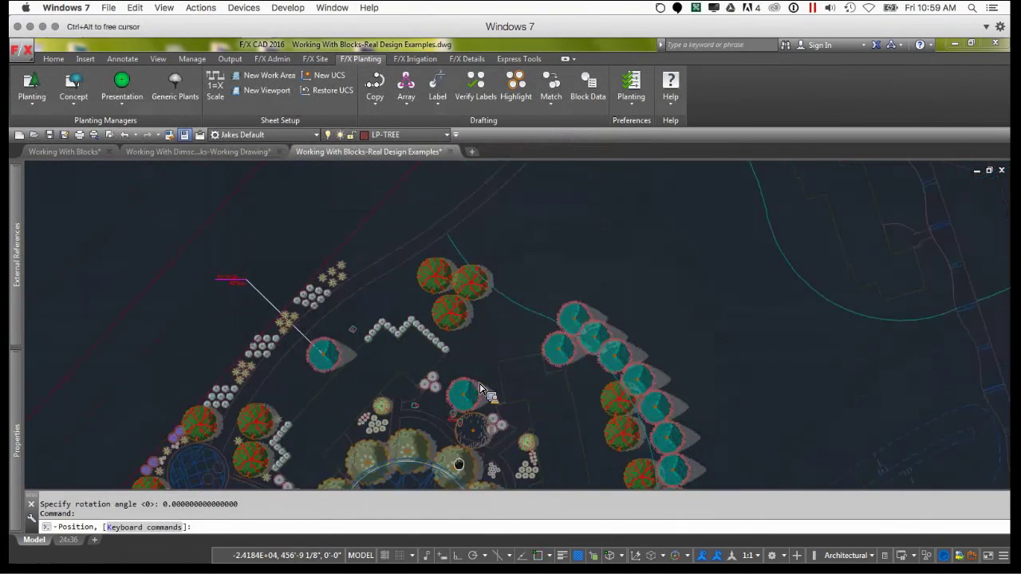
scroll(481, 390, up, 5)
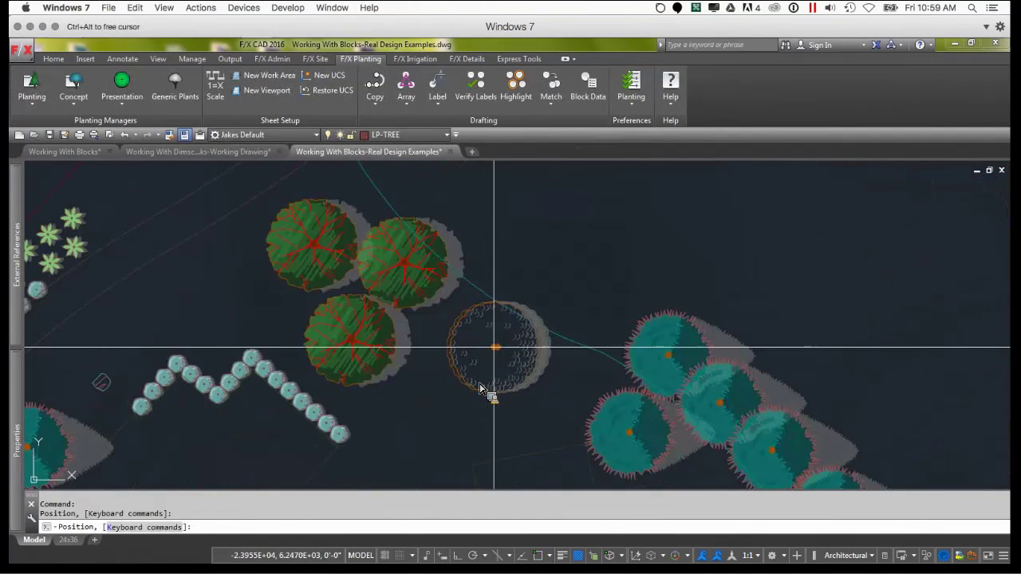
key(Escape)
Try Purple on the new Liquidambar tree, change its color to Green, and deselect it
click(489, 348)
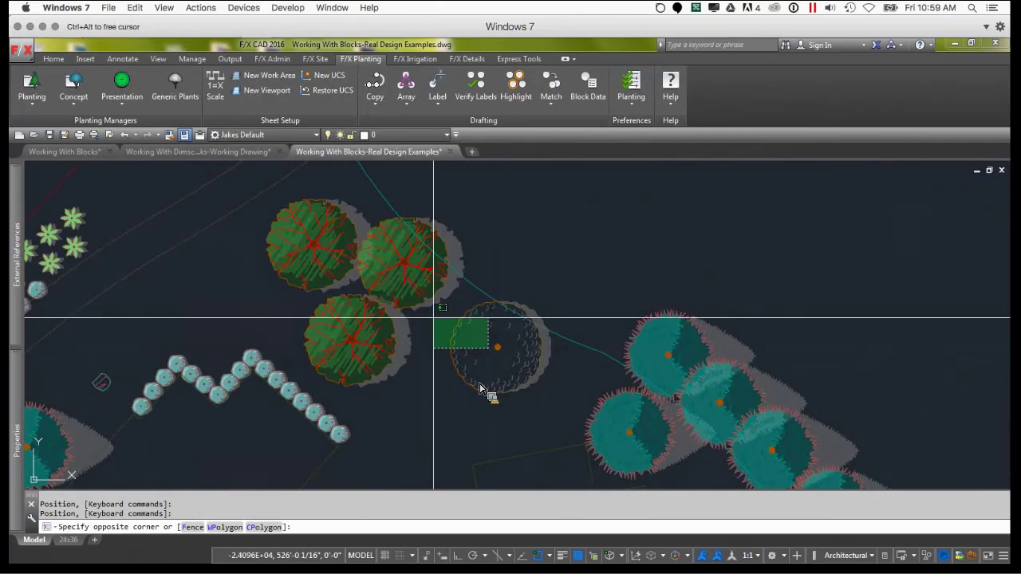
click(433, 318)
mouse_move(510, 348)
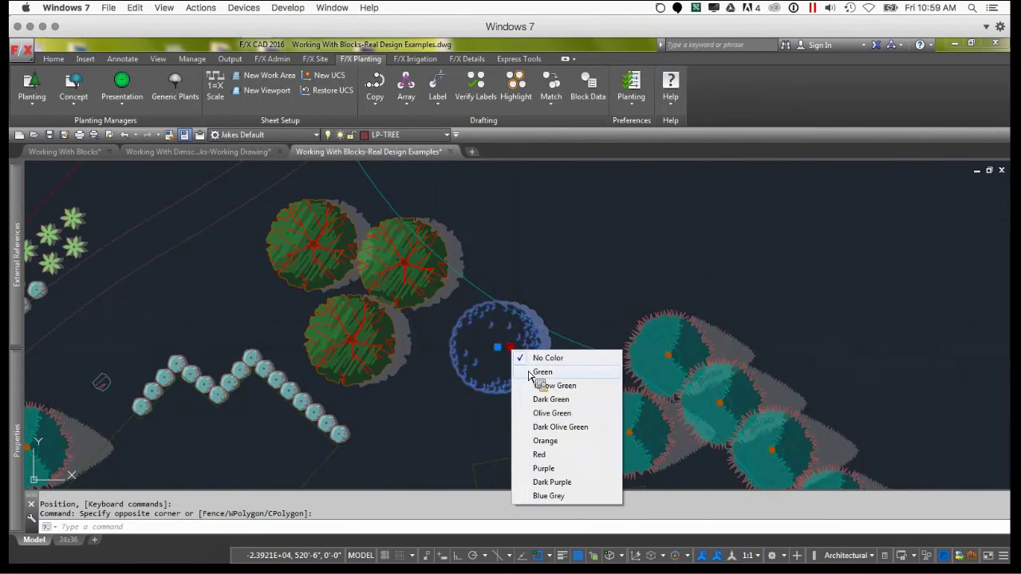
click(544, 469)
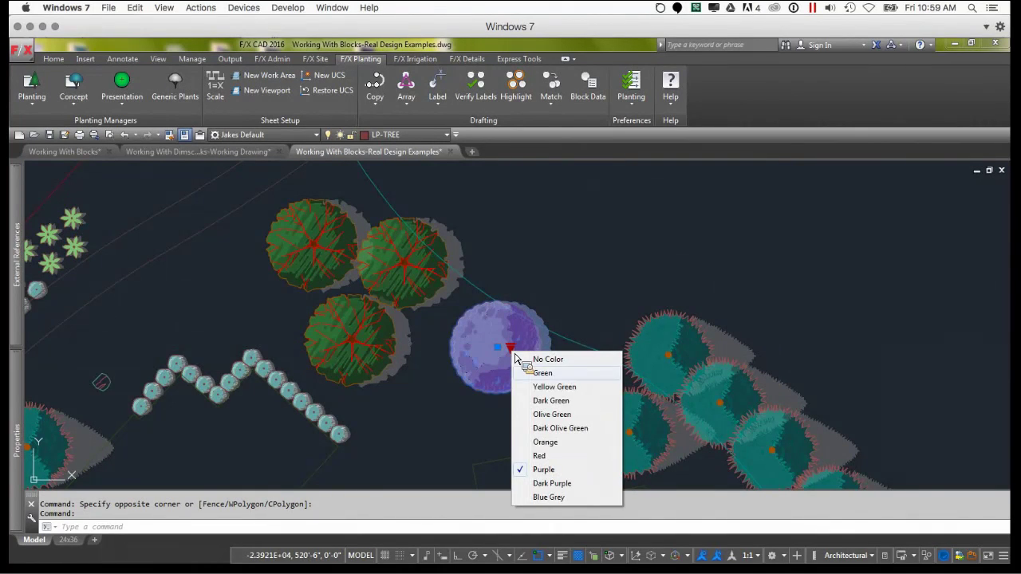
click(541, 372)
key(Escape)
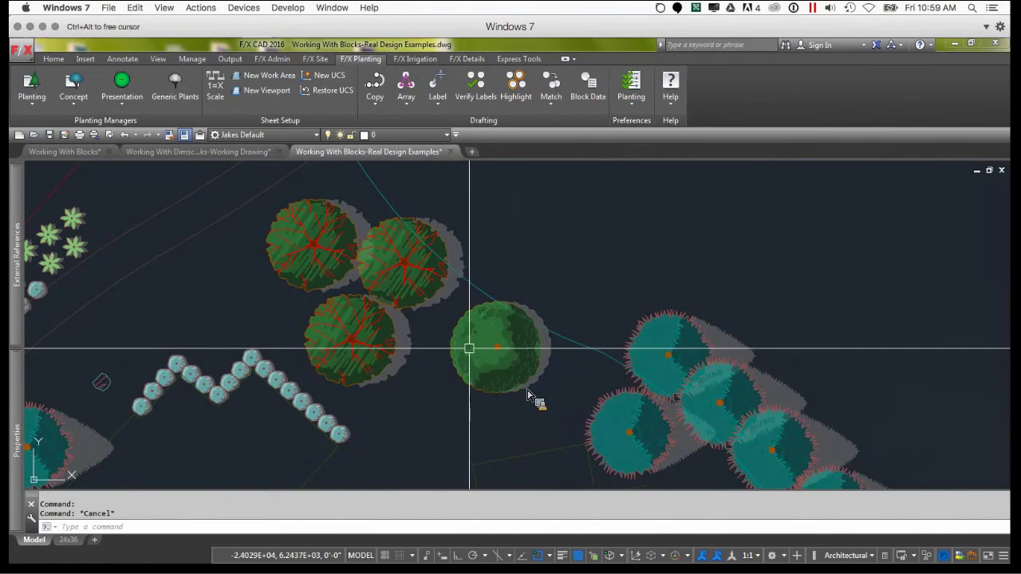
scroll(526, 394, down, 4)
scroll(526, 393, up, 2)
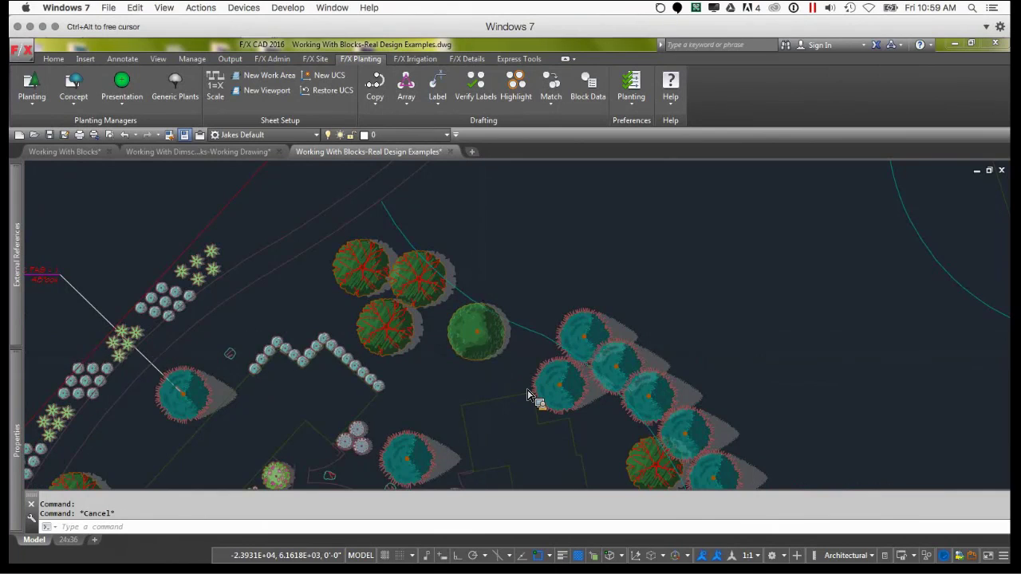
scroll(484, 349, up, 2)
click(479, 347)
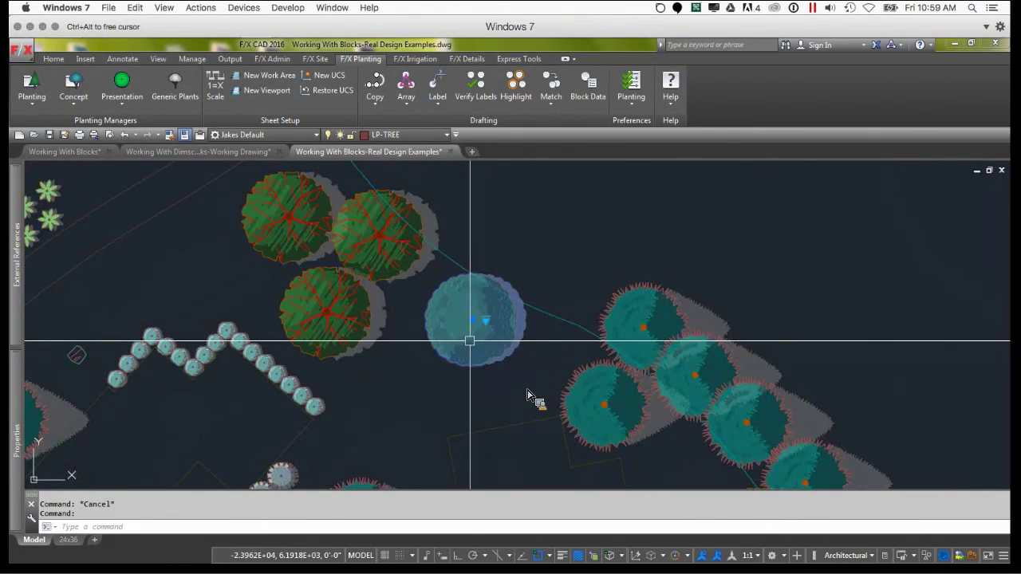
key(Escape)
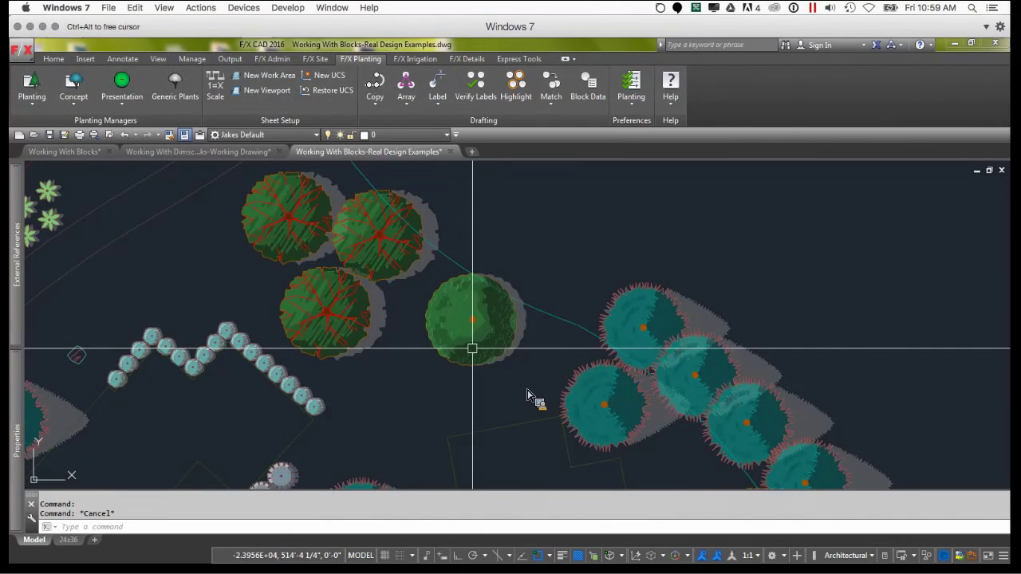
click(472, 348)
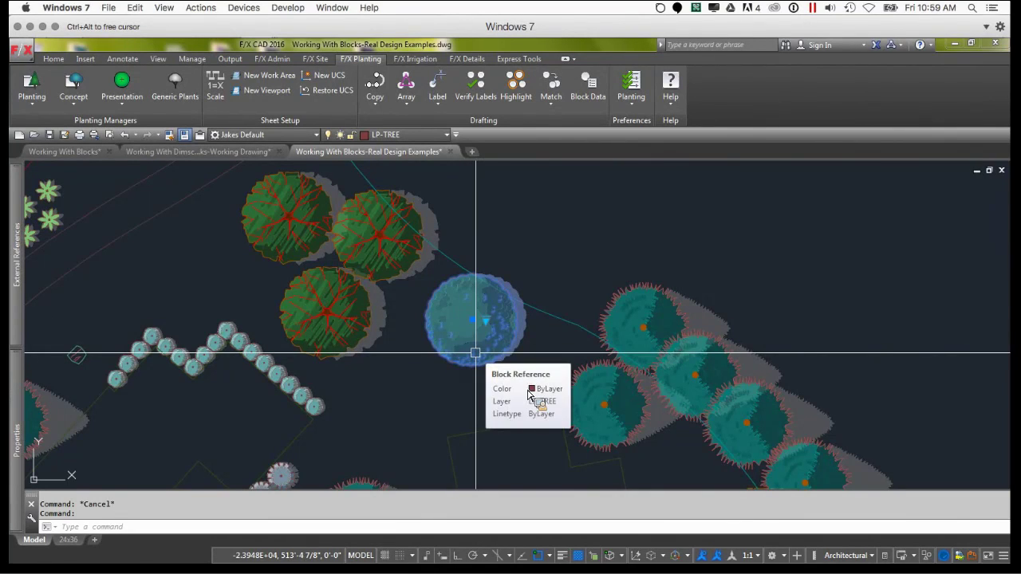
key(Escape)
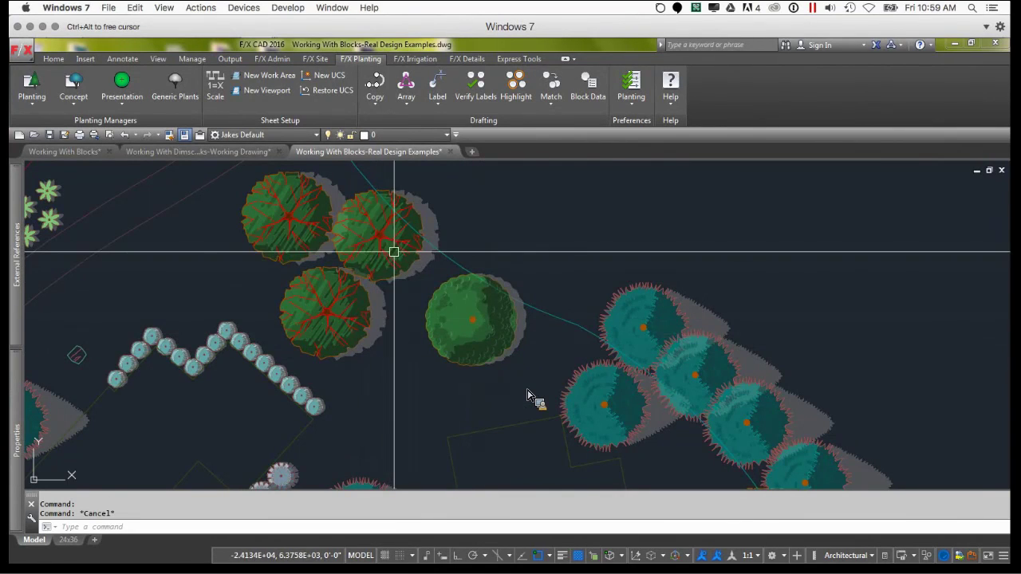
Turn off the color for all plants through Color Render's Plant Colorization settings
click(130, 106)
click(143, 151)
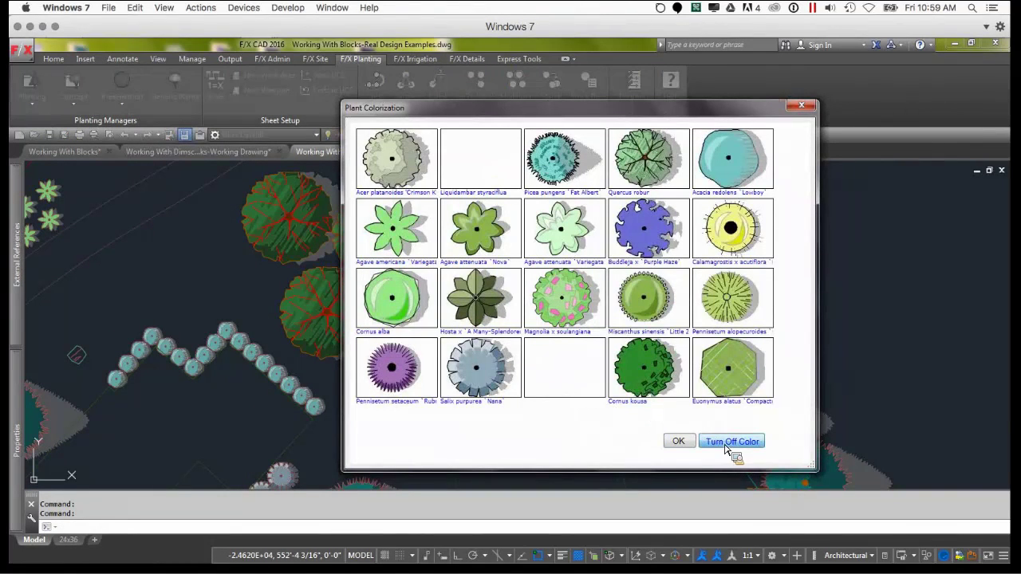
click(722, 442)
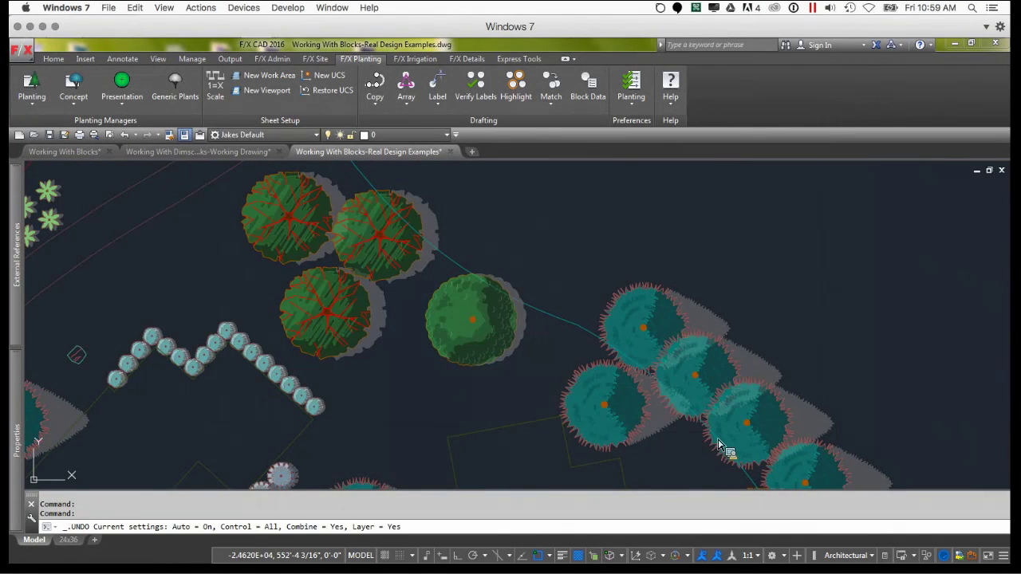
scroll(468, 343, down, 4)
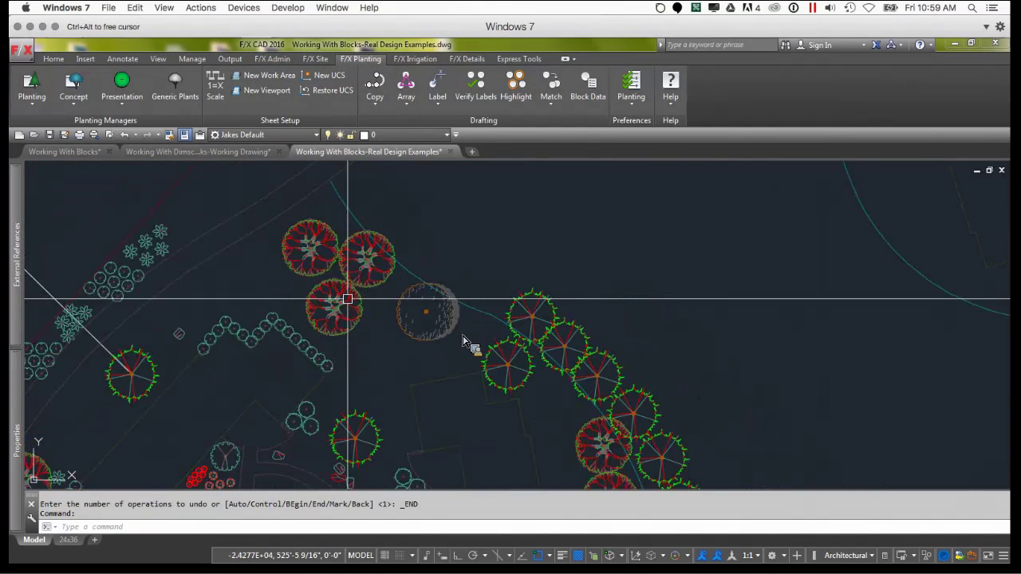
Examine the trees and the small shrub blocks around the circular plaza in the planting plan
scroll(344, 301, down, 2)
middle_drag(338, 318, 408, 221)
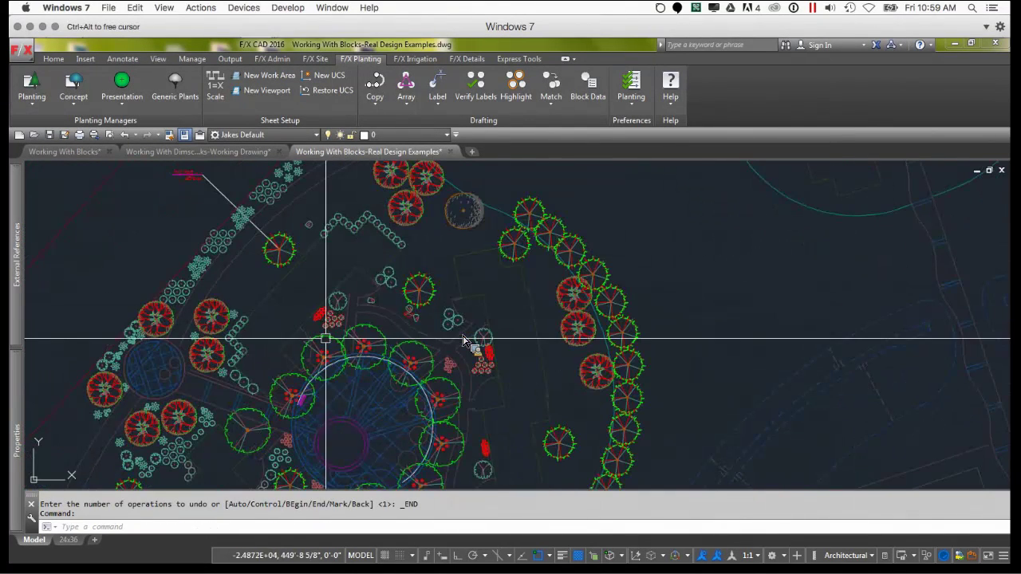
scroll(326, 339, up, 5)
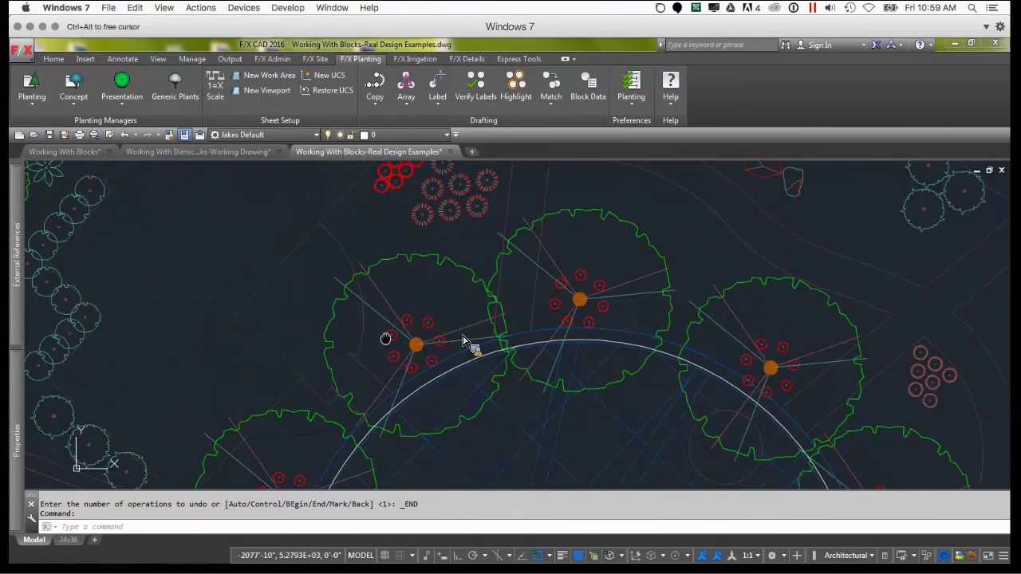
middle_drag(385, 339, 420, 315)
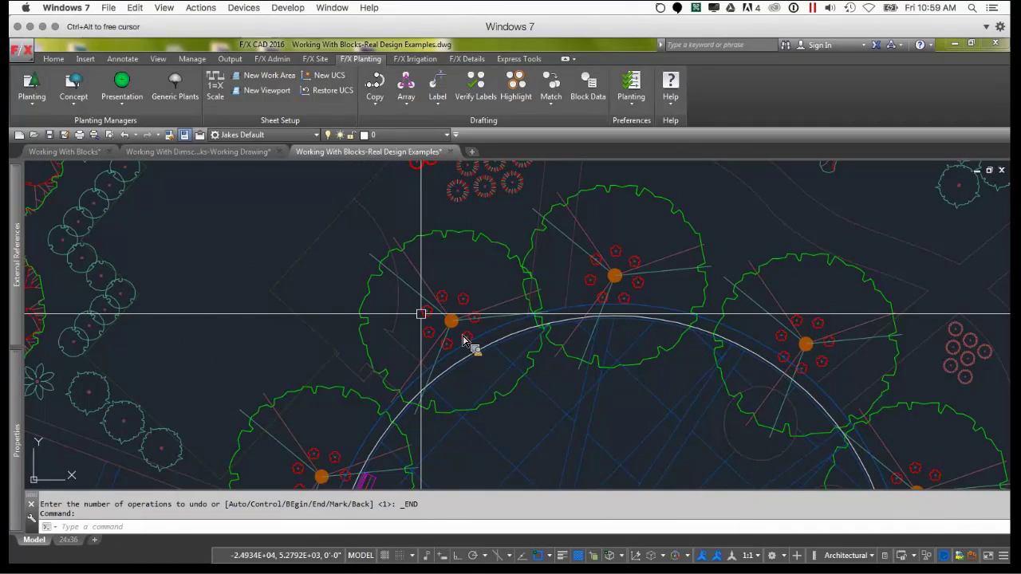
scroll(422, 279, down, 2)
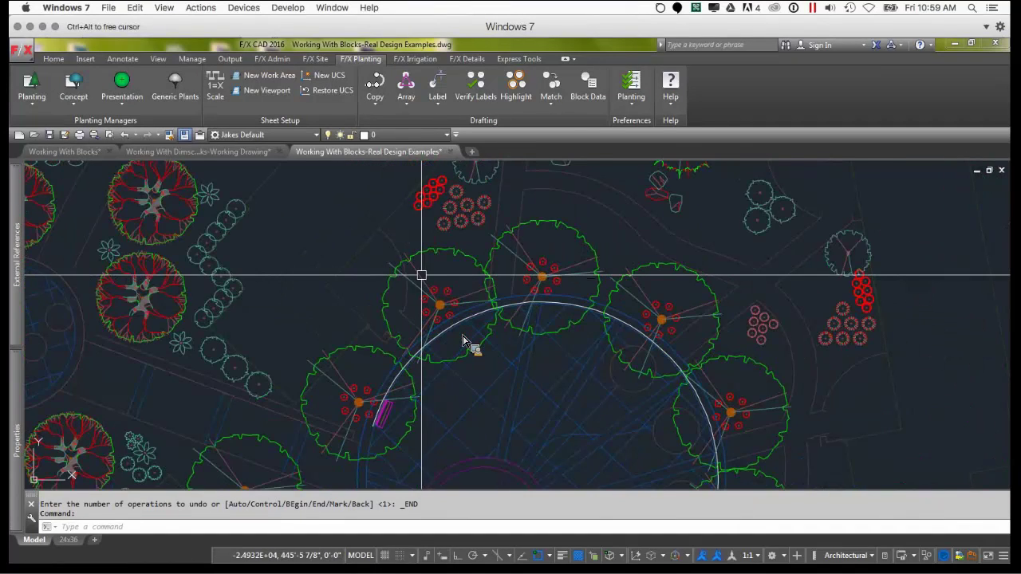
scroll(422, 275, down, 2)
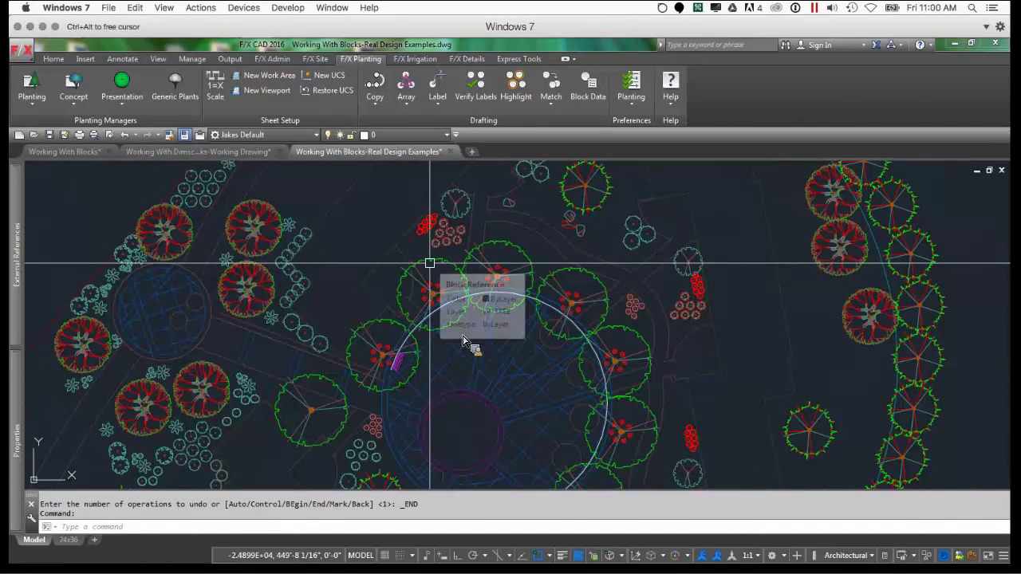
scroll(408, 353, up, 2)
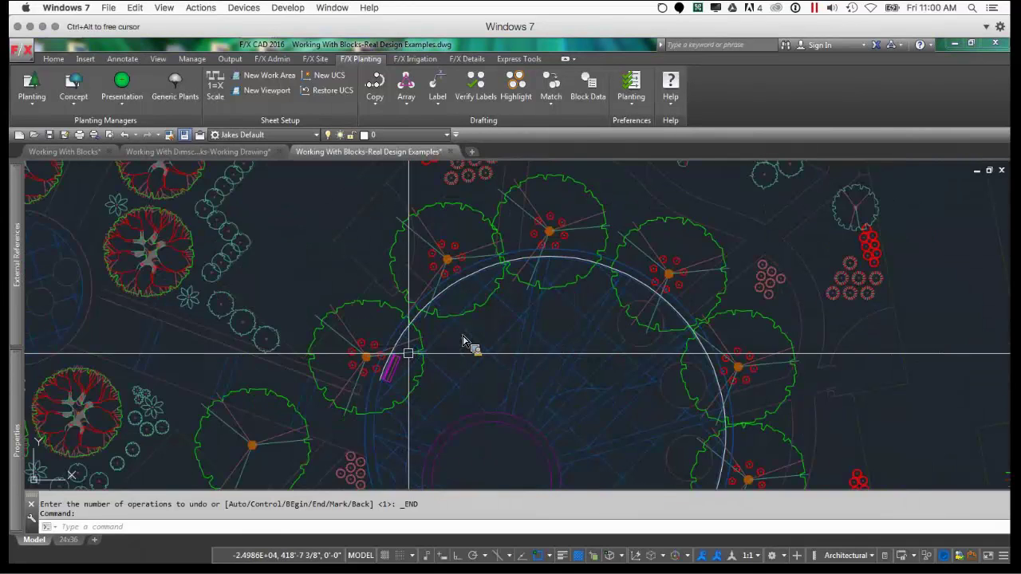
middle_drag(409, 354, 374, 347)
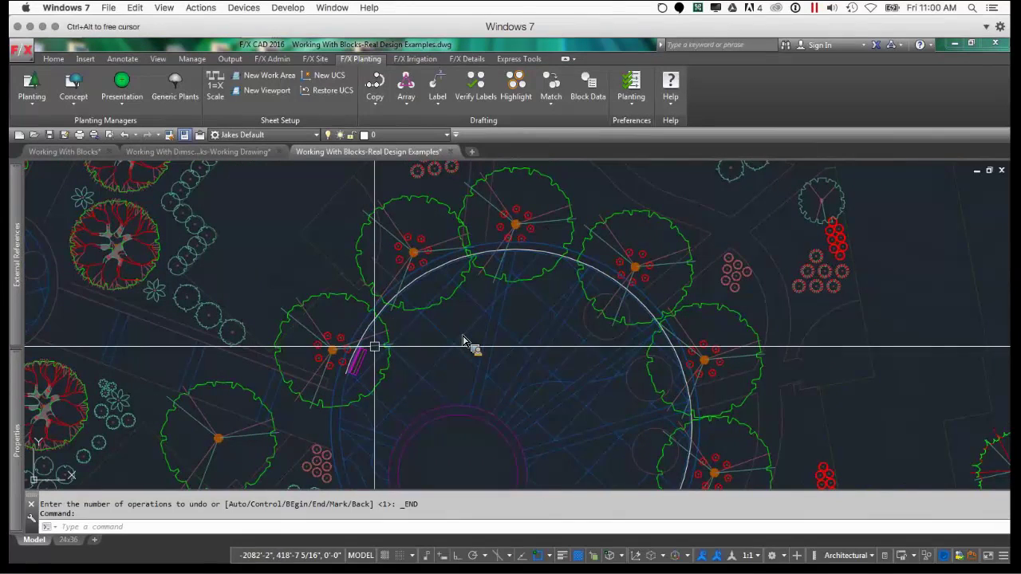
Inspect the bench block beside the plaza tree and the boulder block north of the plaza, clearing each selection
scroll(372, 353, up, 6)
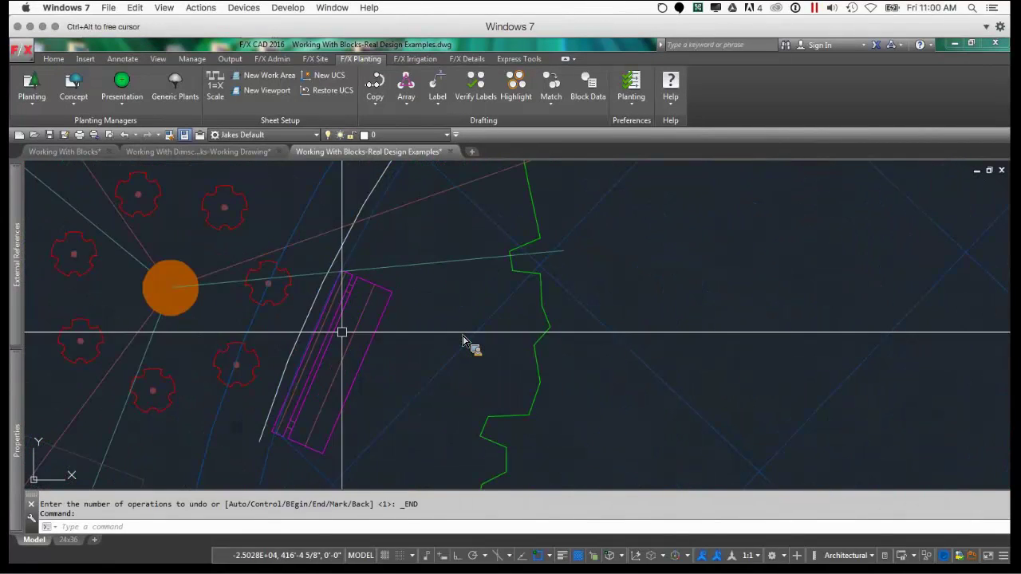
click(342, 332)
scroll(341, 332, down, 2)
click(338, 325)
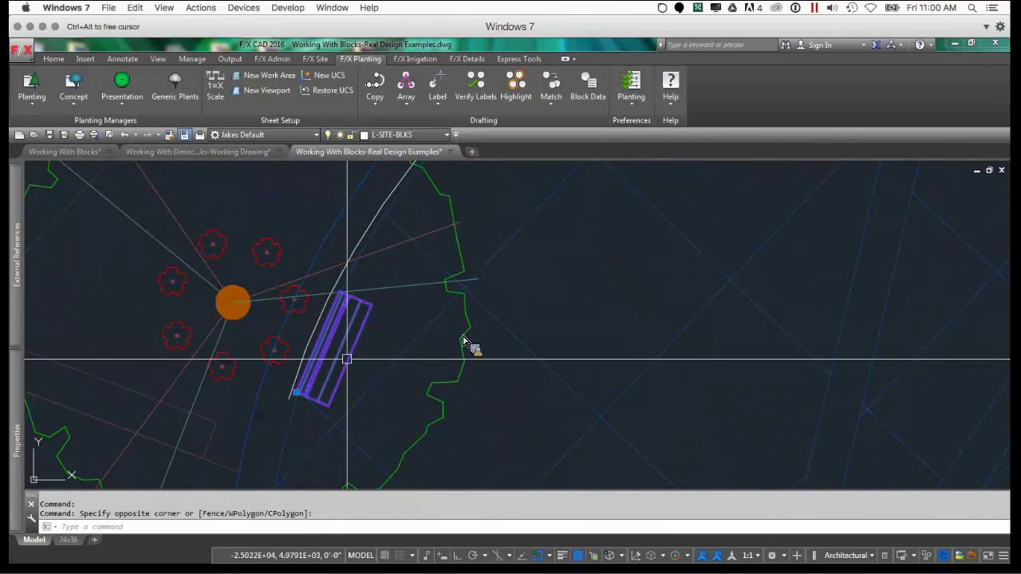
key(Escape)
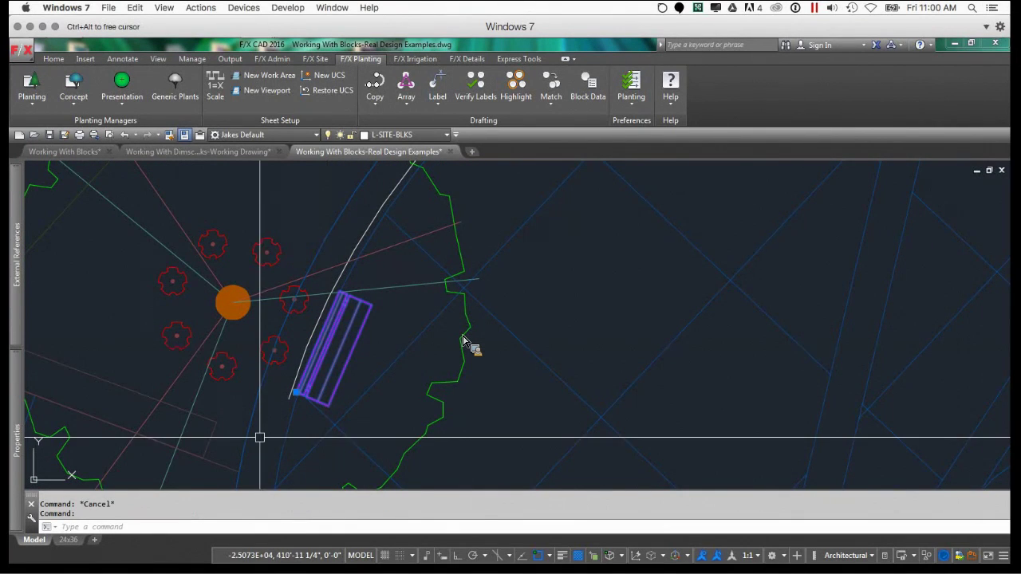
key(Escape)
scroll(464, 341, down, 6)
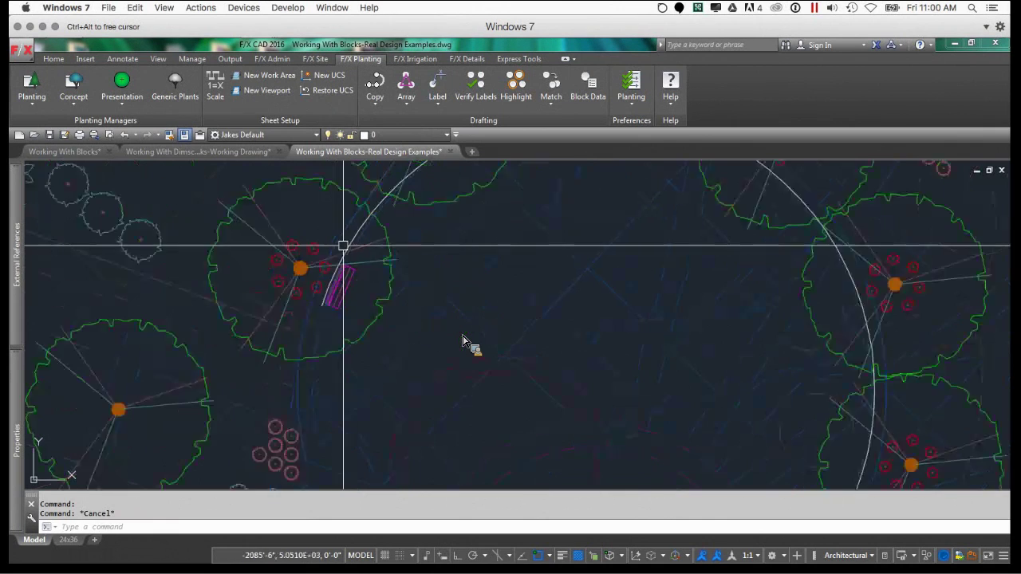
scroll(464, 342, up, 5)
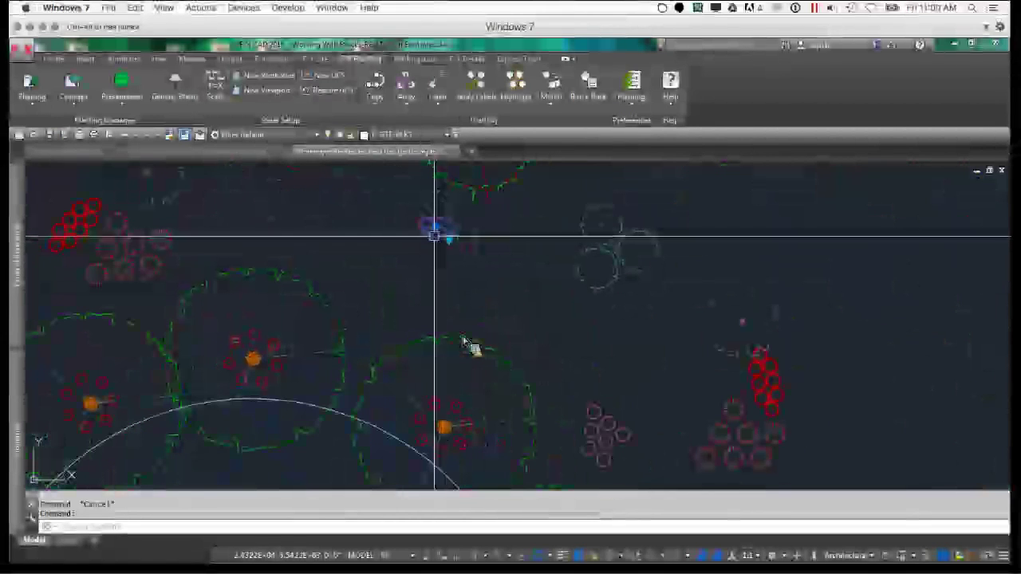
scroll(464, 342, up, 4)
scroll(464, 342, down, 4)
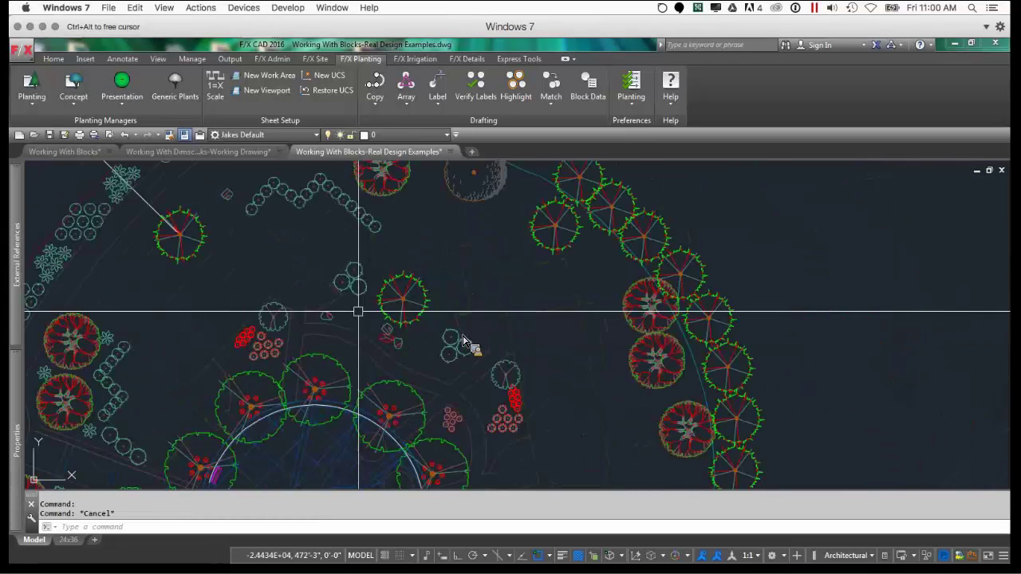
Copy the boulder beside the zigzag hedge along a polyline with 4.54 feet spacing, Best fit and Random rotation
scroll(468, 341, up, 2)
click(375, 102)
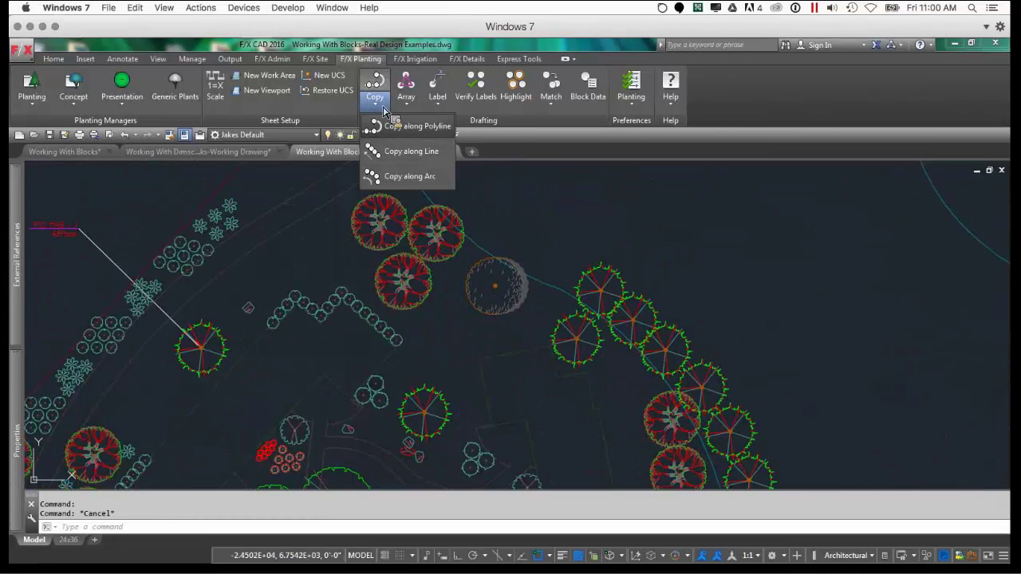
click(380, 126)
scroll(245, 326, up, 6)
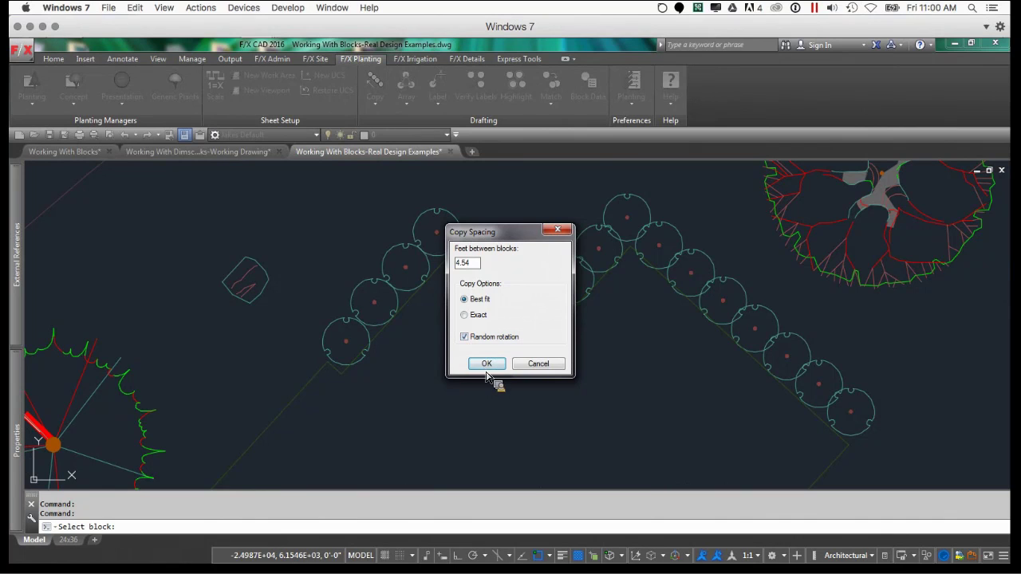
click(486, 364)
scroll(435, 322, up, 5)
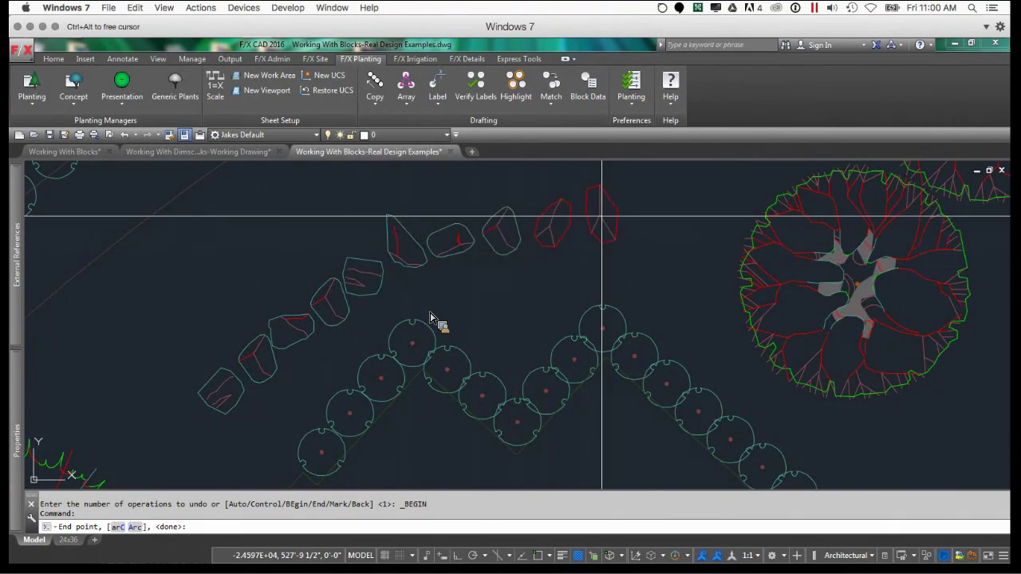
Continue the boulder row in an arc across the lowest tree of the cluster and down past the Liquidambar, and finish the copy
click(597, 221)
text(c)
key(Return)
scroll(430, 318, down, 4)
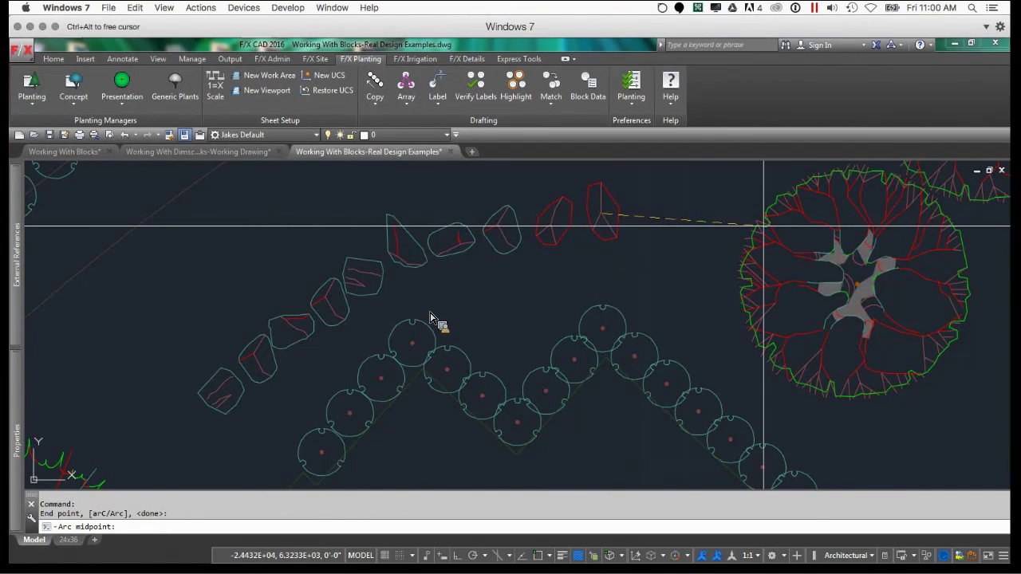
click(706, 239)
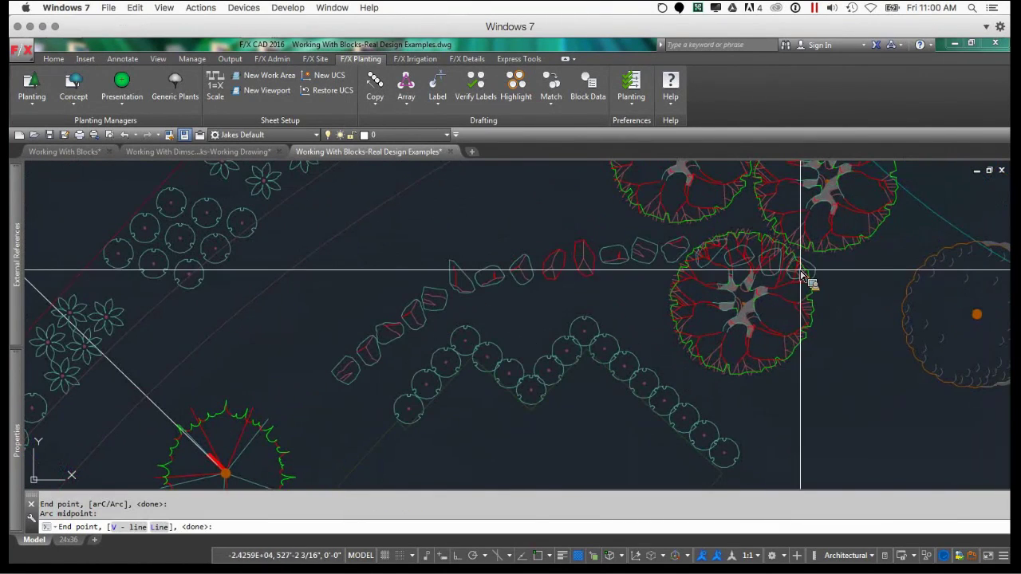
click(848, 318)
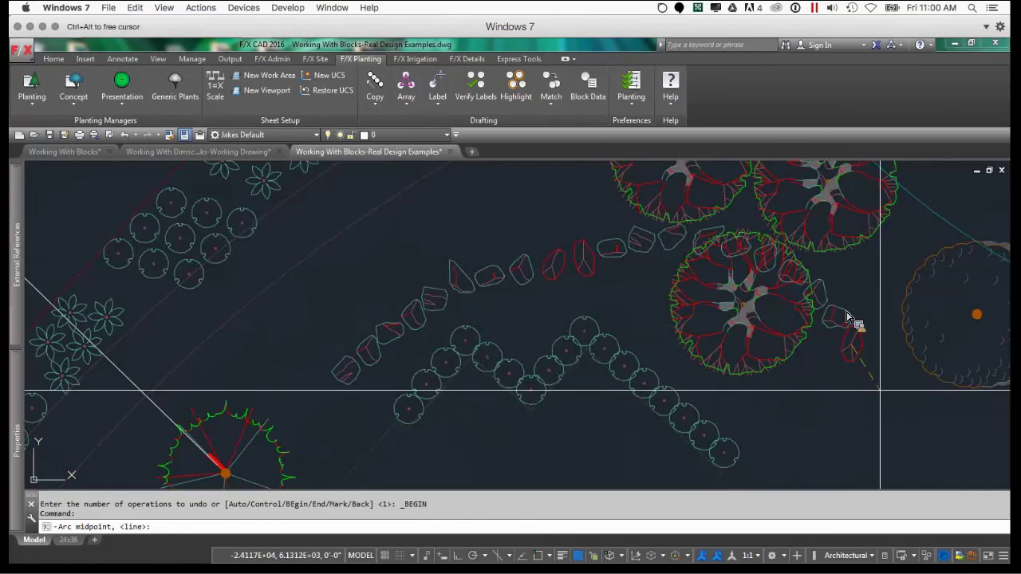
middle_drag(879, 399, 764, 304)
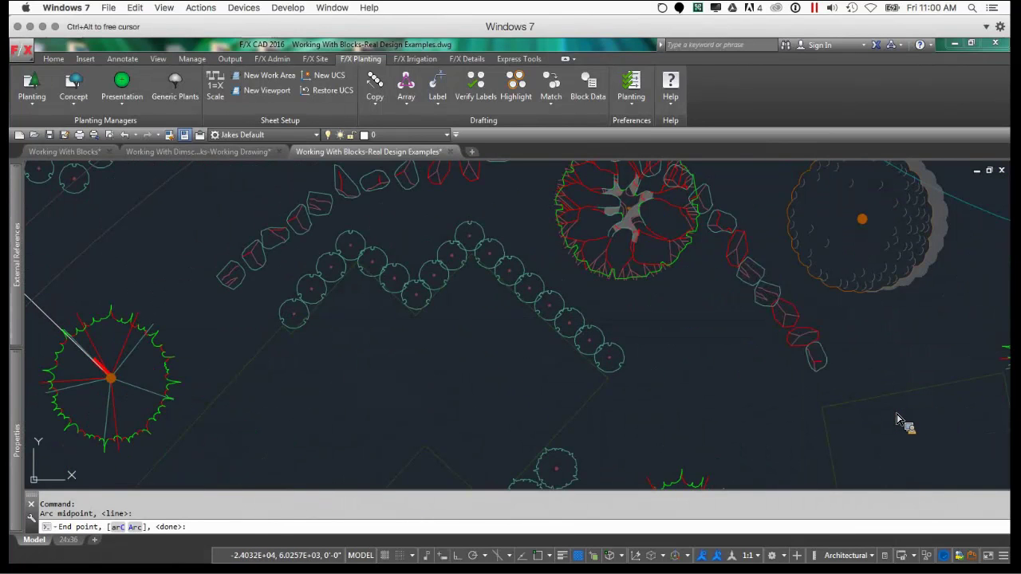
click(825, 377)
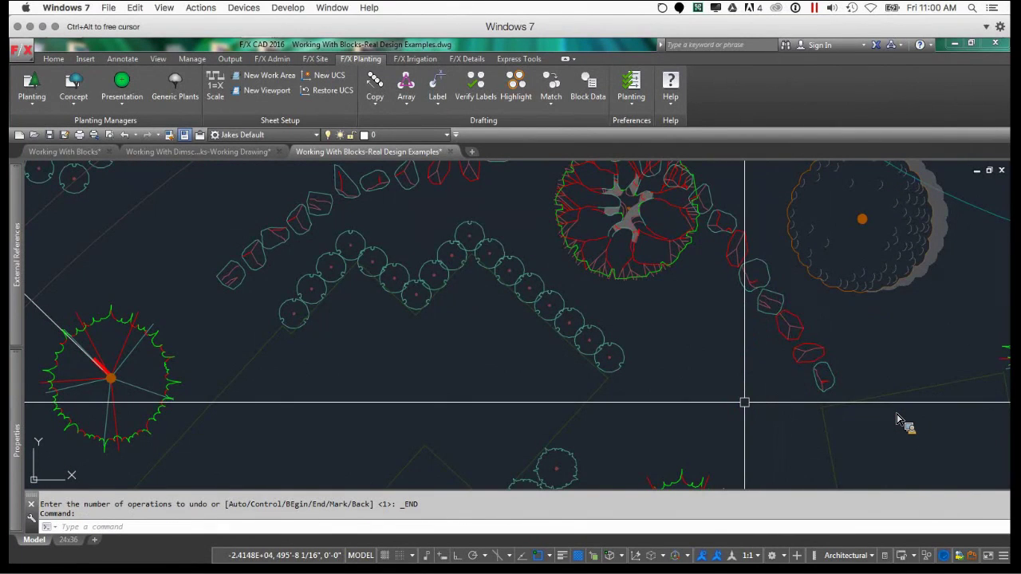
Highlight all boulders in the new row to check their quantity, and clear the highlight
scroll(718, 382, down, 3)
scroll(703, 367, up, 2)
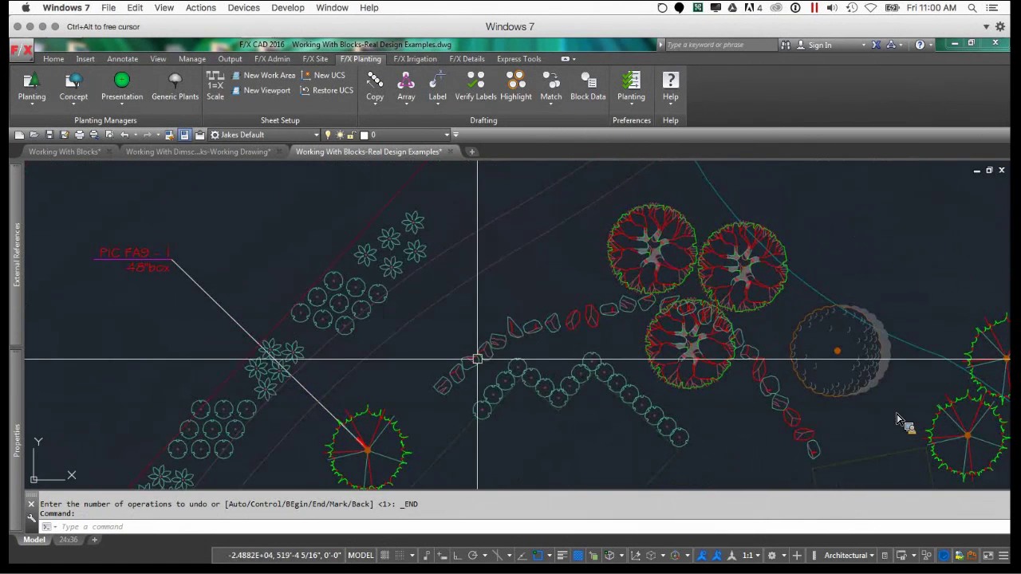
scroll(477, 359, up, 4)
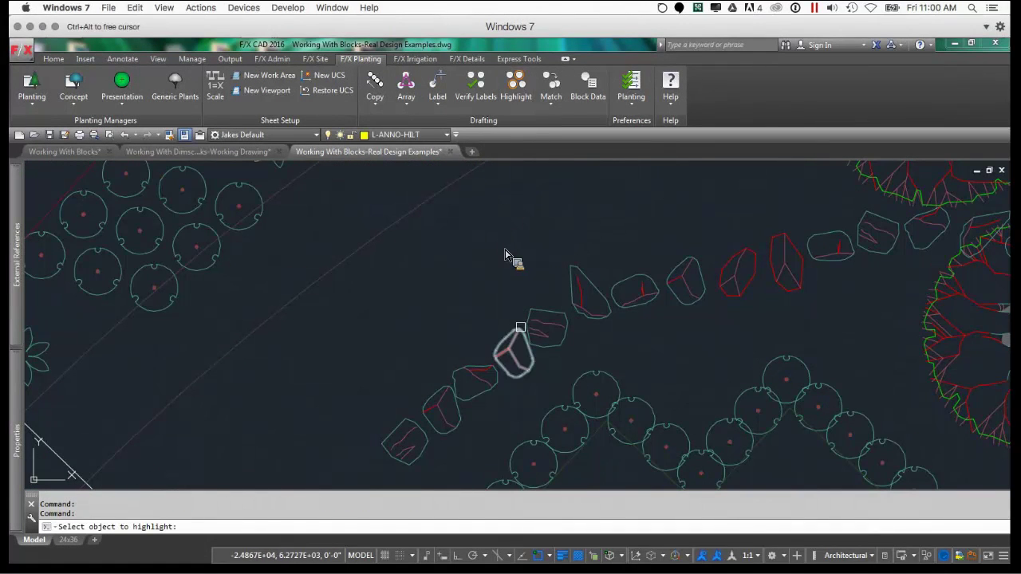
click(520, 327)
scroll(531, 313, down, 3)
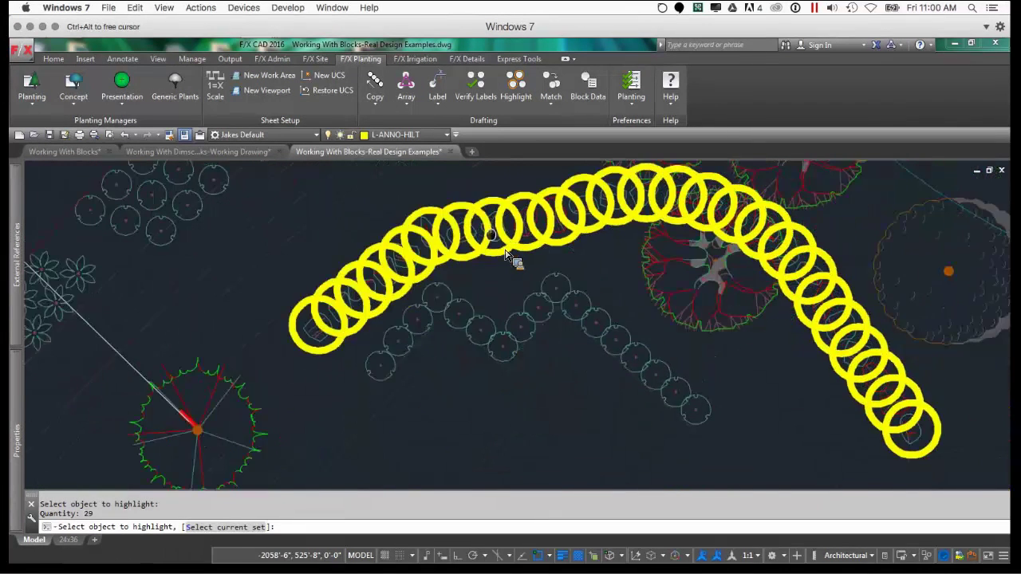
key(Return)
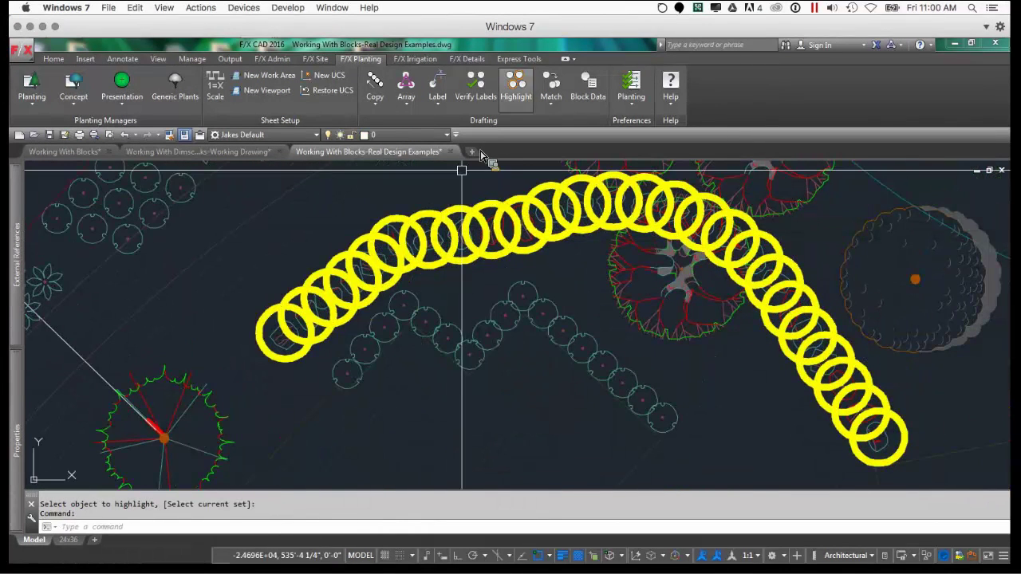
click(516, 82)
scroll(503, 244, down, 3)
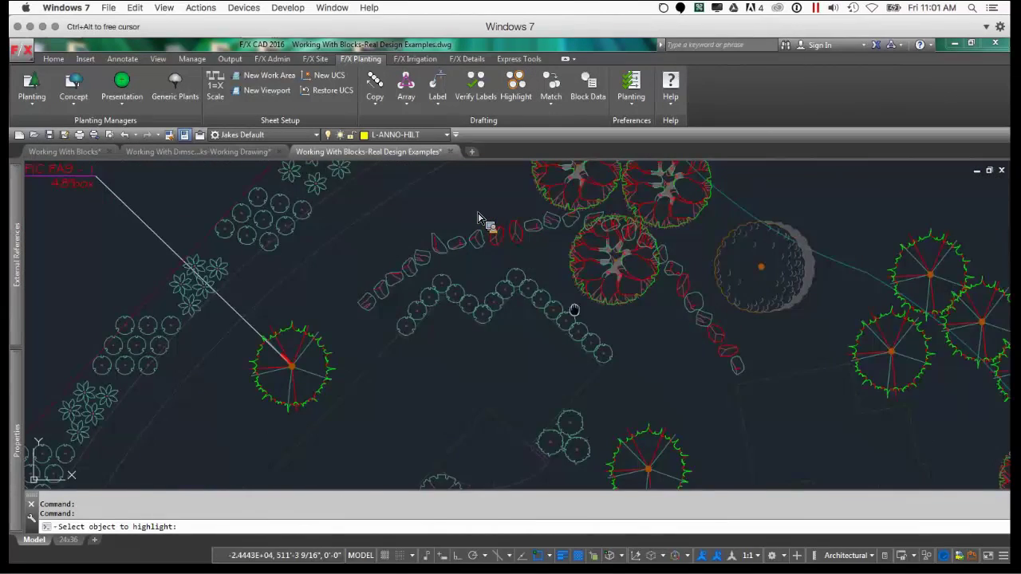
key(Escape)
Switch one boulder between the tree cluster and the Liquidambar to shape variant 04 and deselect it
scroll(611, 240, up, 4)
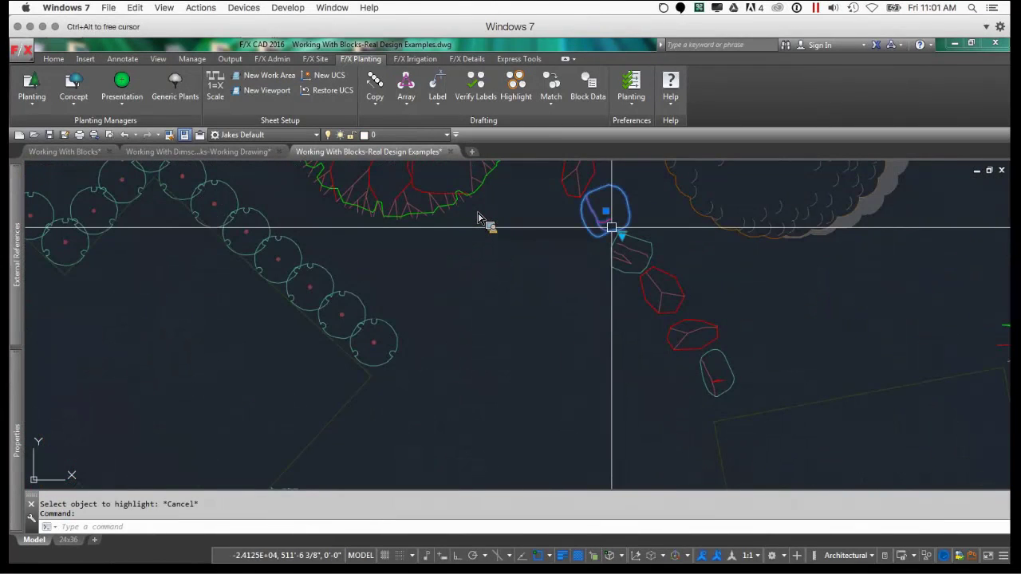
click(613, 234)
click(619, 236)
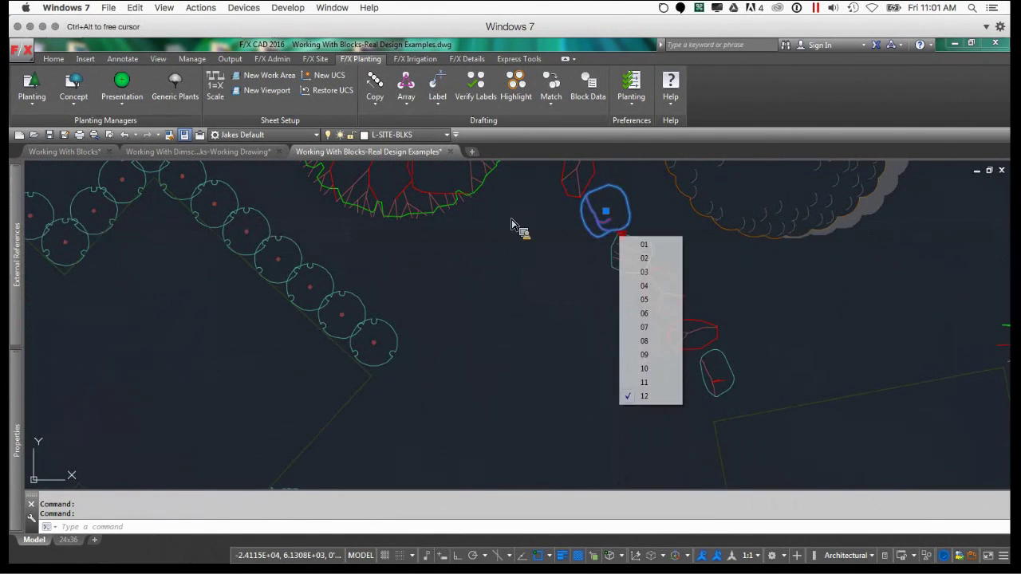
click(644, 286)
scroll(493, 267, up, 3)
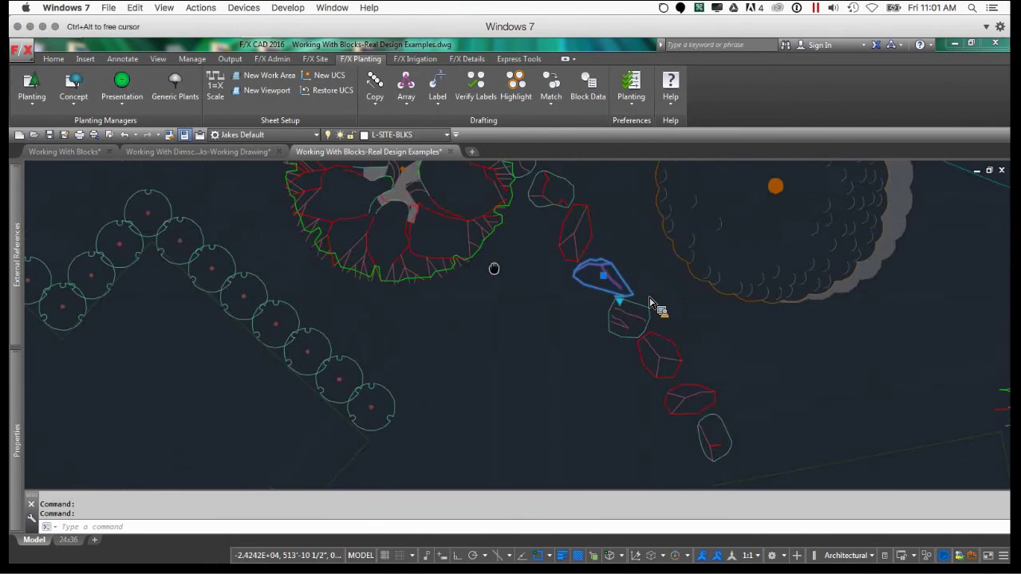
key(Escape)
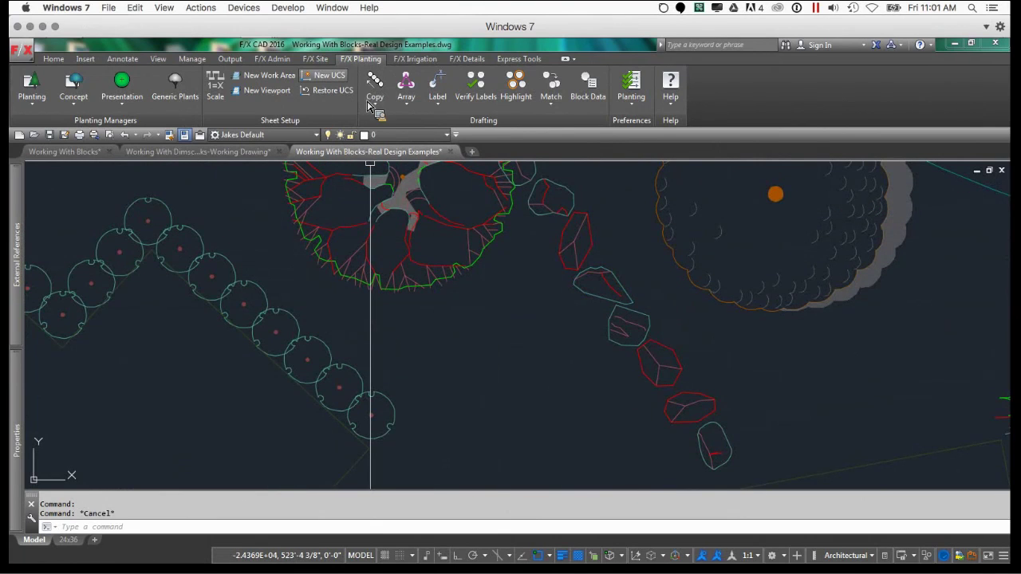
Open the site color tools and turn color on so the copied boulder row is rendered with its fills
scroll(526, 271, up, 3)
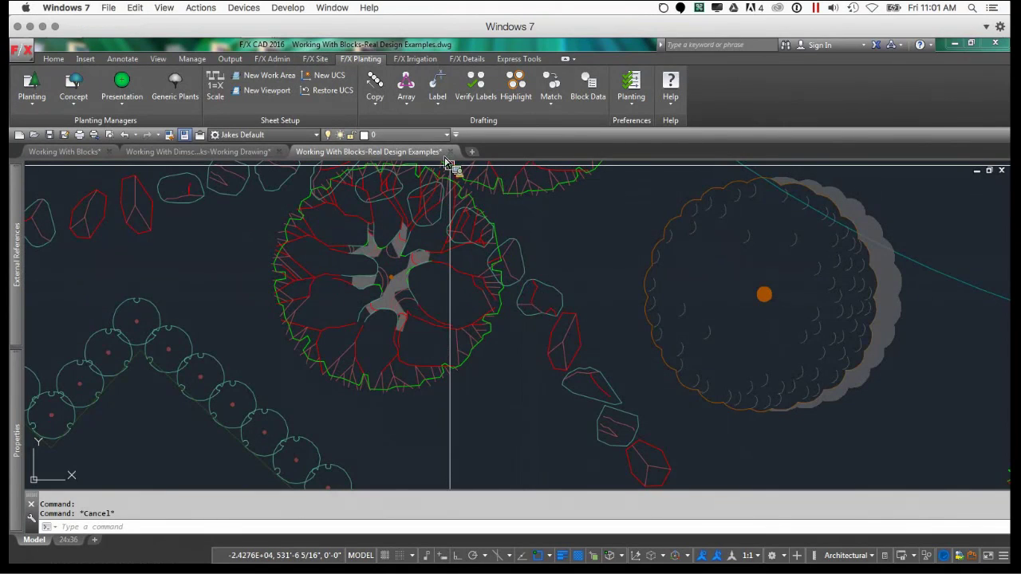
click(316, 61)
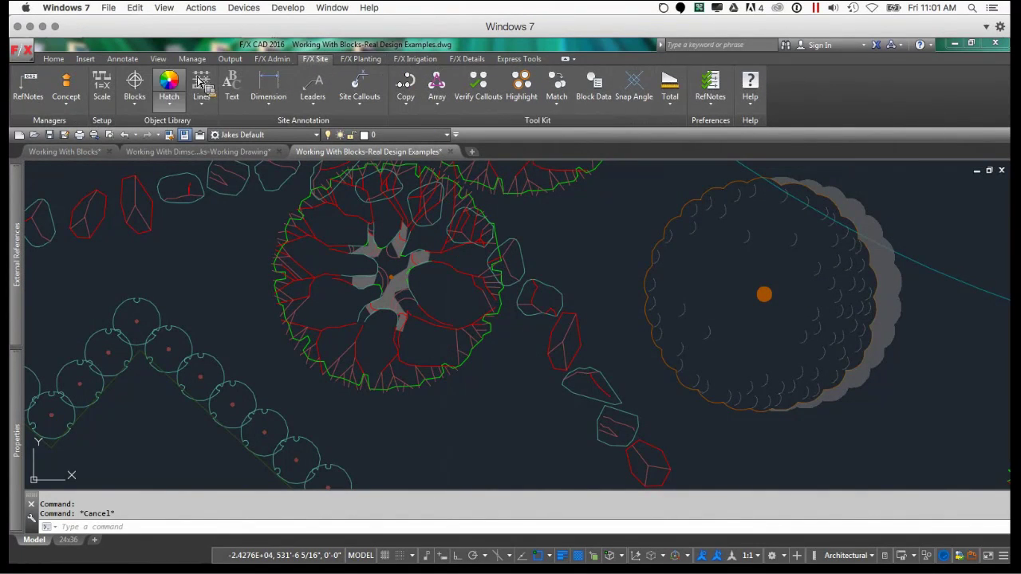
click(168, 80)
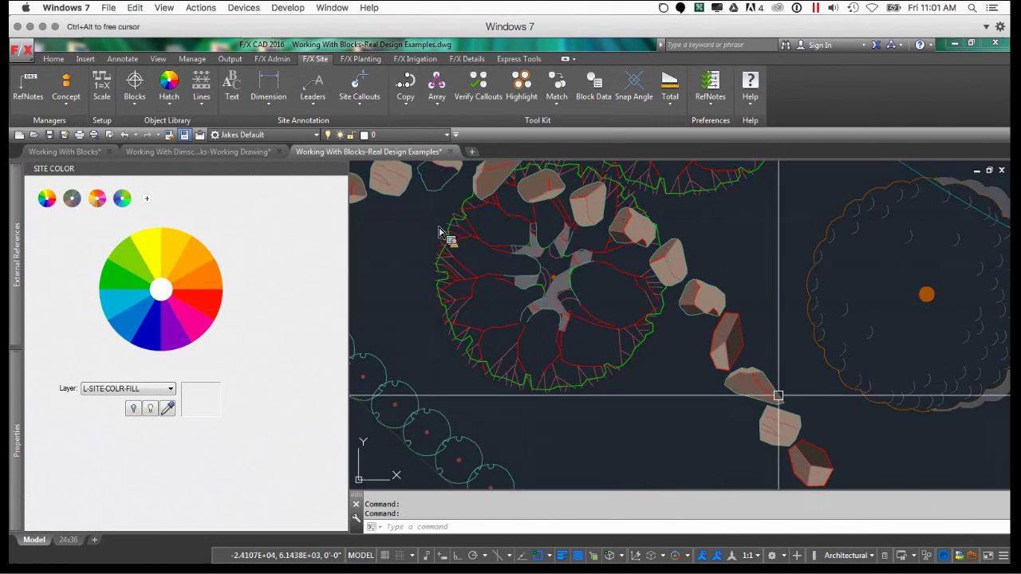
mouse_move(779, 396)
middle_down()
mouse_move(823, 317)
mouse_move(904, 463)
middle_up()
middle_drag(467, 291, 768, 228)
scroll(620, 311, up, 3)
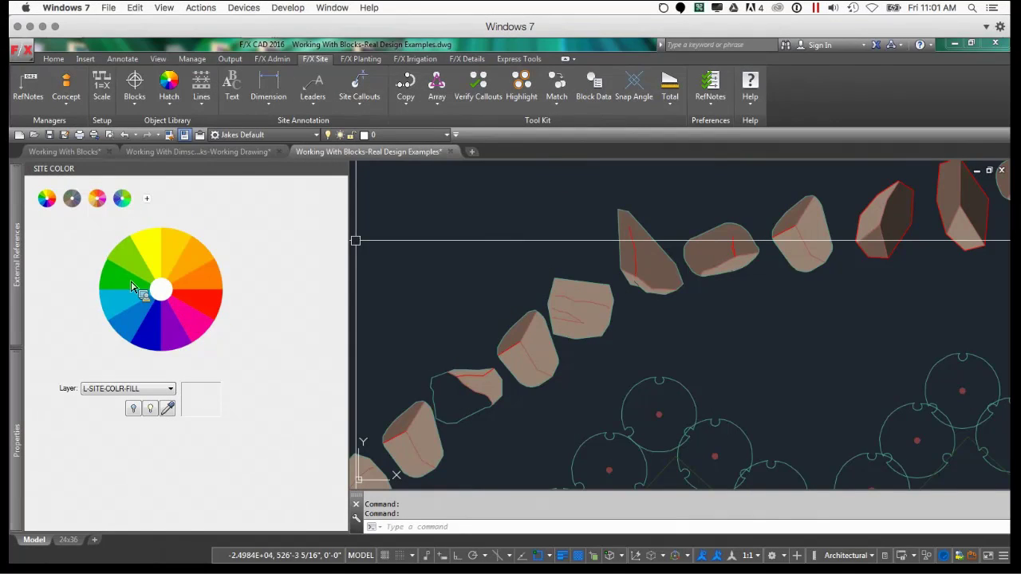
Recolor the large lower face of a three-faceted boulder with a gray from the muted palette, and regenerate all views
click(72, 199)
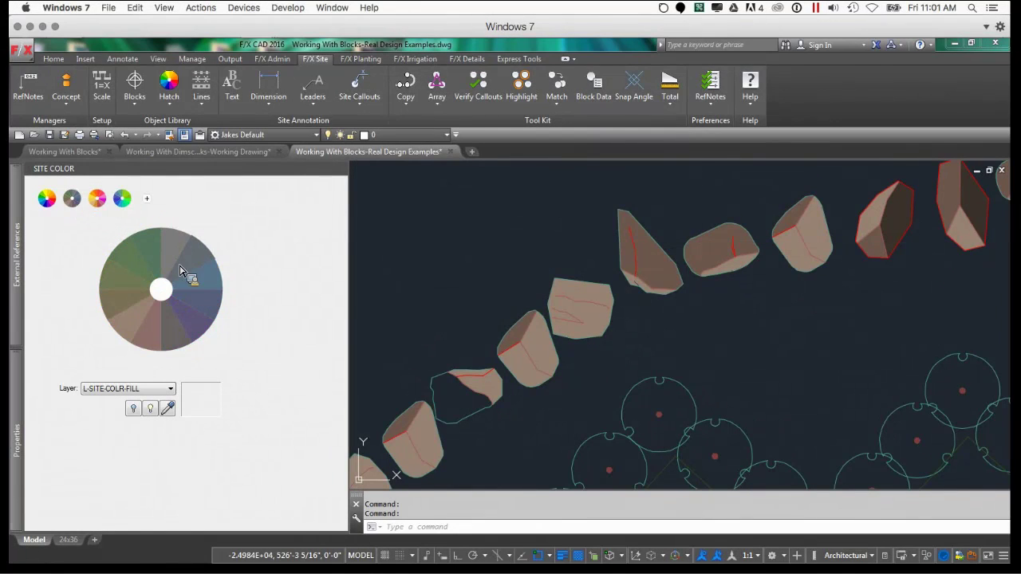
click(183, 261)
click(246, 265)
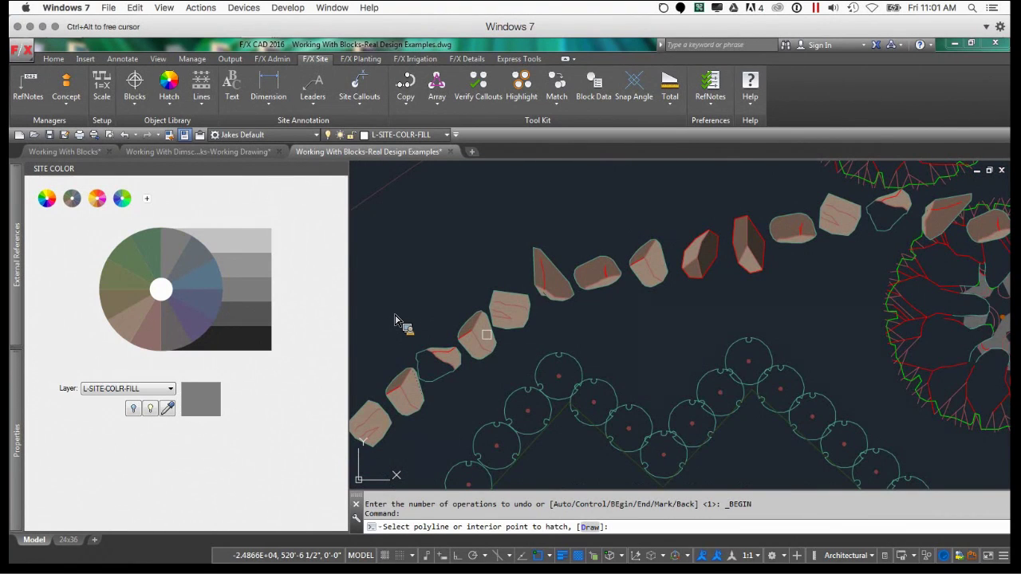
scroll(511, 328, up, 2)
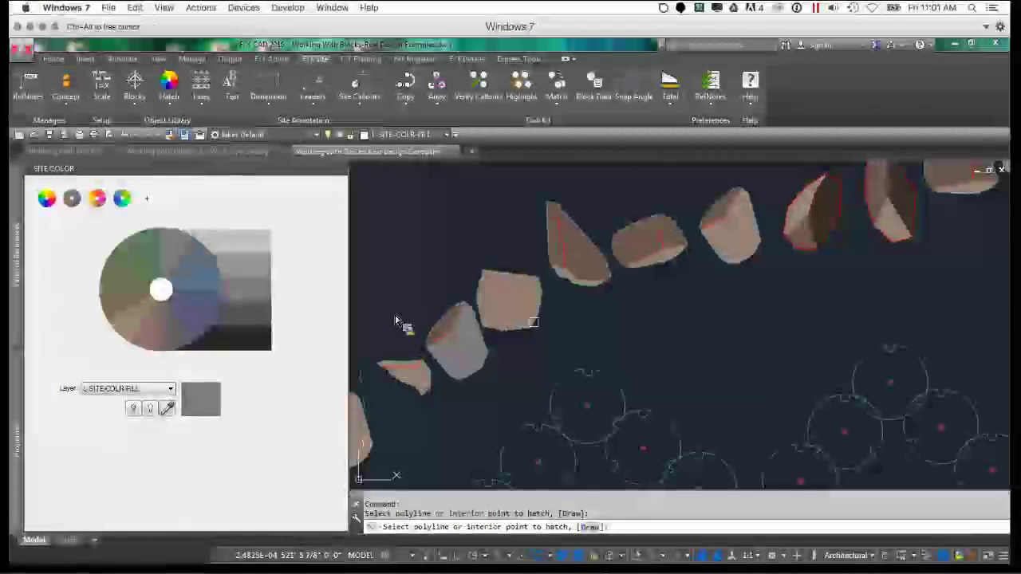
text(rea)
key(Return)
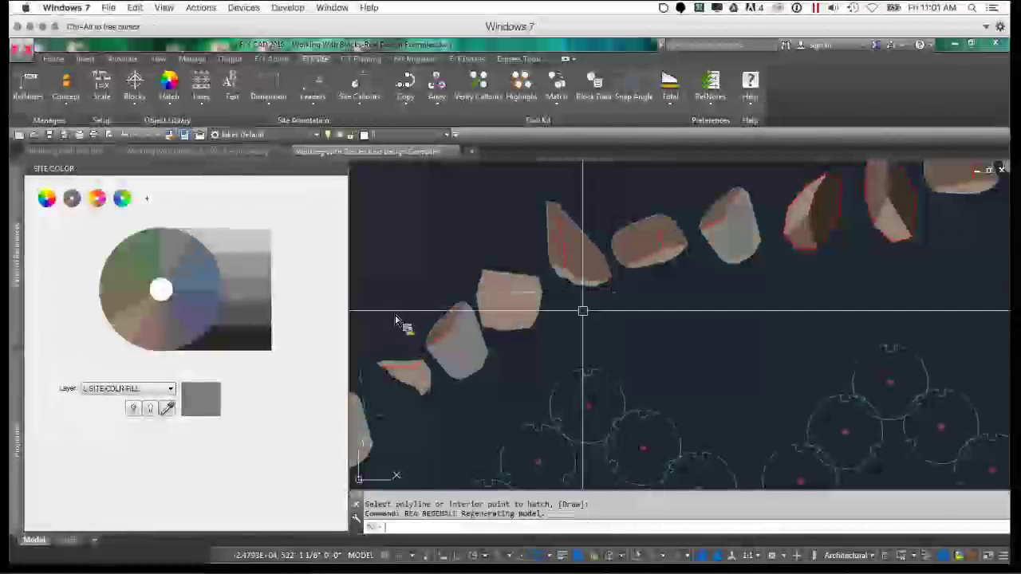
Examine how the gray fill affects matching boulders along the row, and inspect the neighboring boulder with the crack lines
scroll(581, 308, down, 3)
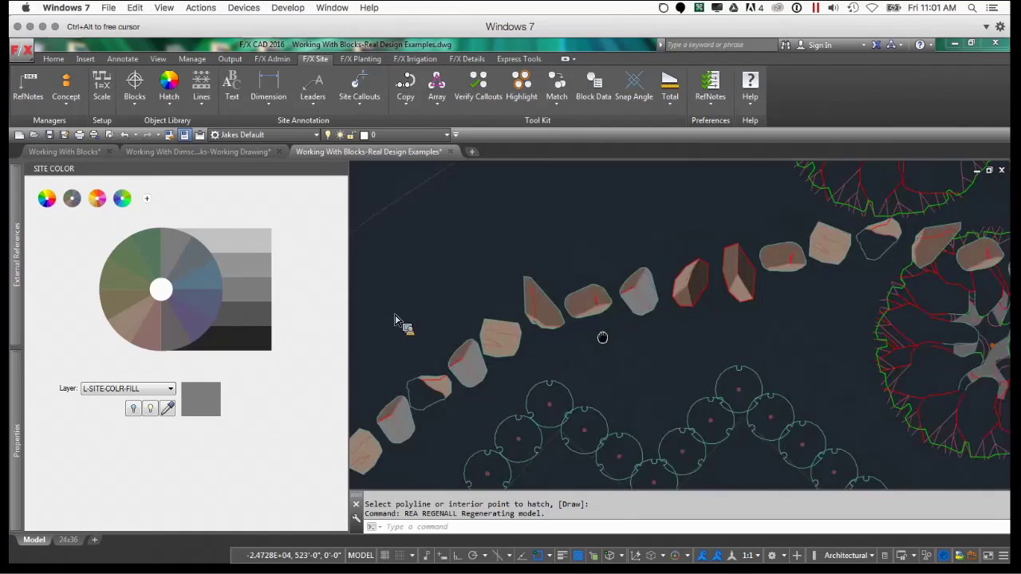
mouse_move(601, 338)
middle_down()
mouse_move(524, 296)
mouse_move(616, 302)
middle_up()
scroll(497, 297, up, 4)
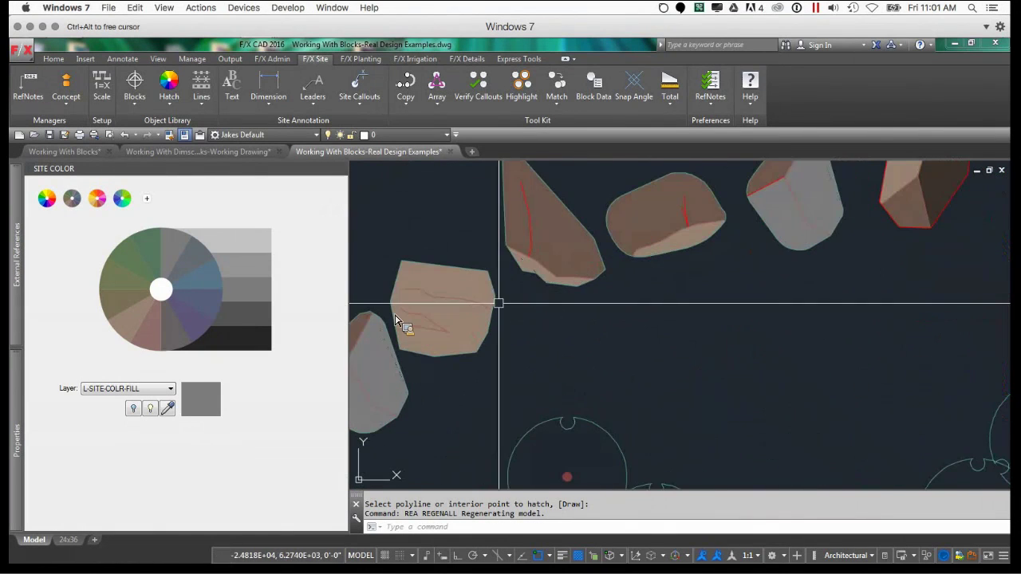
middle_drag(469, 315, 512, 351)
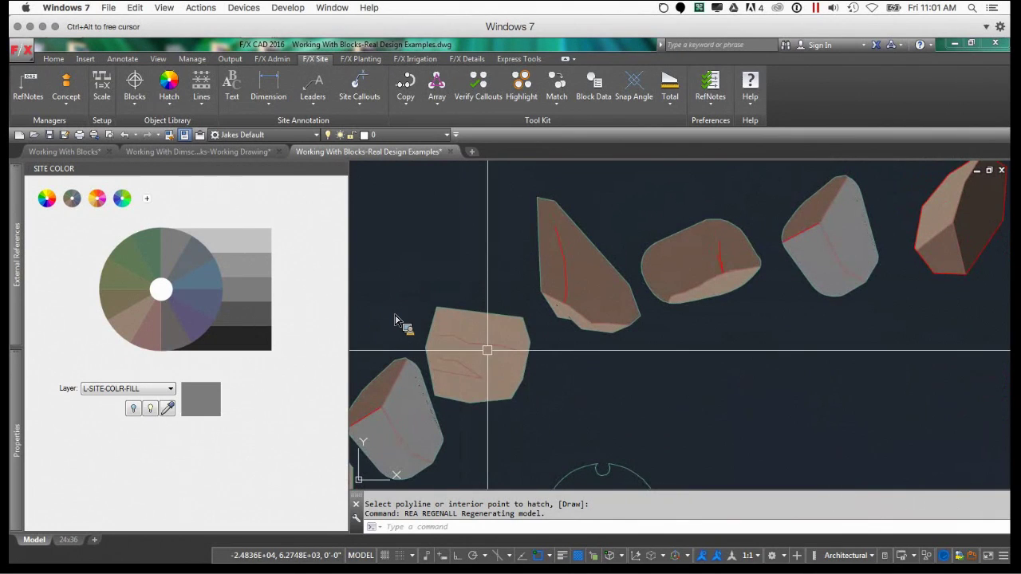
middle_drag(436, 399, 591, 308)
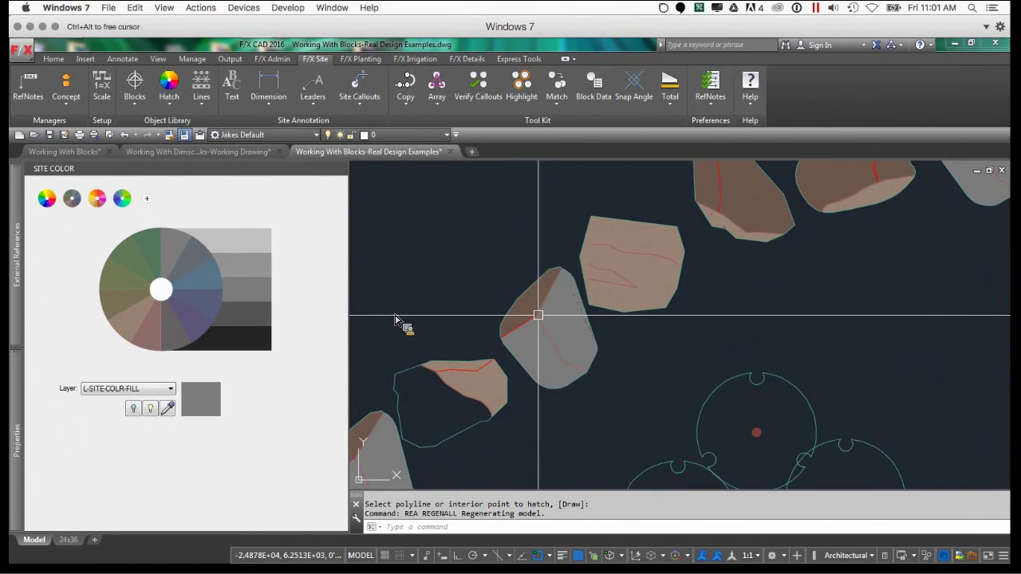
key(Escape)
key(Escape)
scroll(535, 328, down, 2)
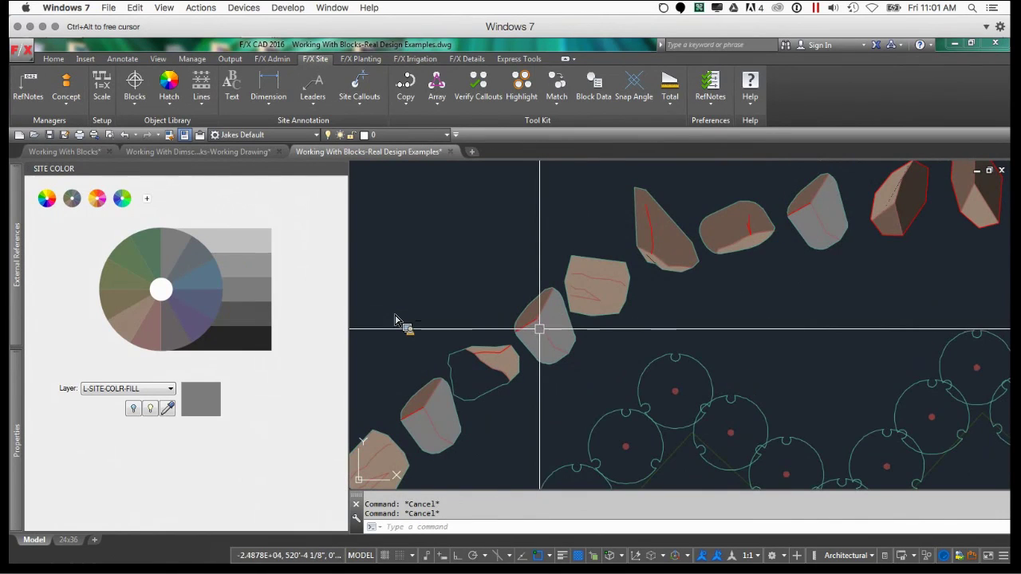
scroll(540, 320, down, 3)
scroll(550, 313, up, 4)
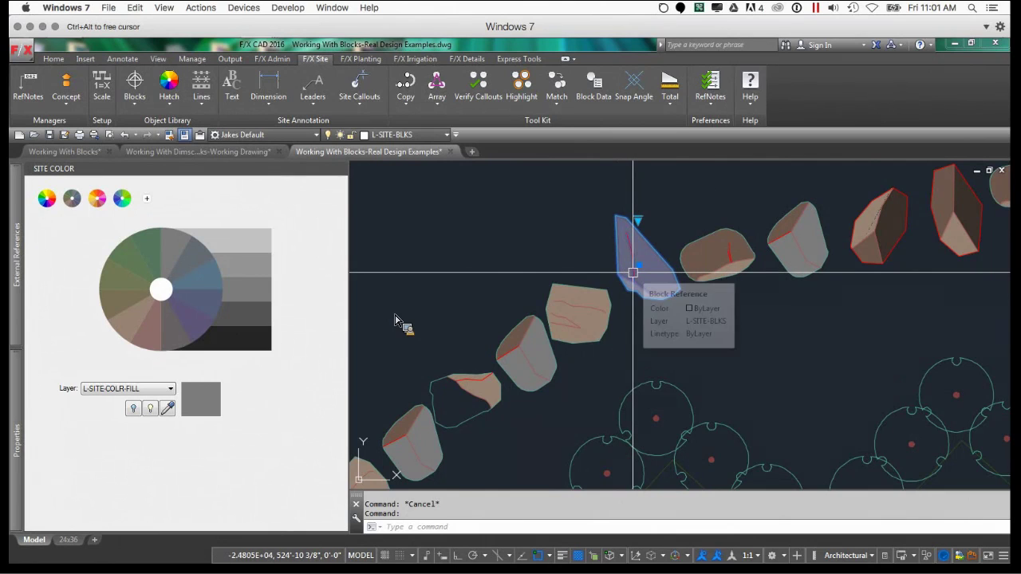
click(568, 319)
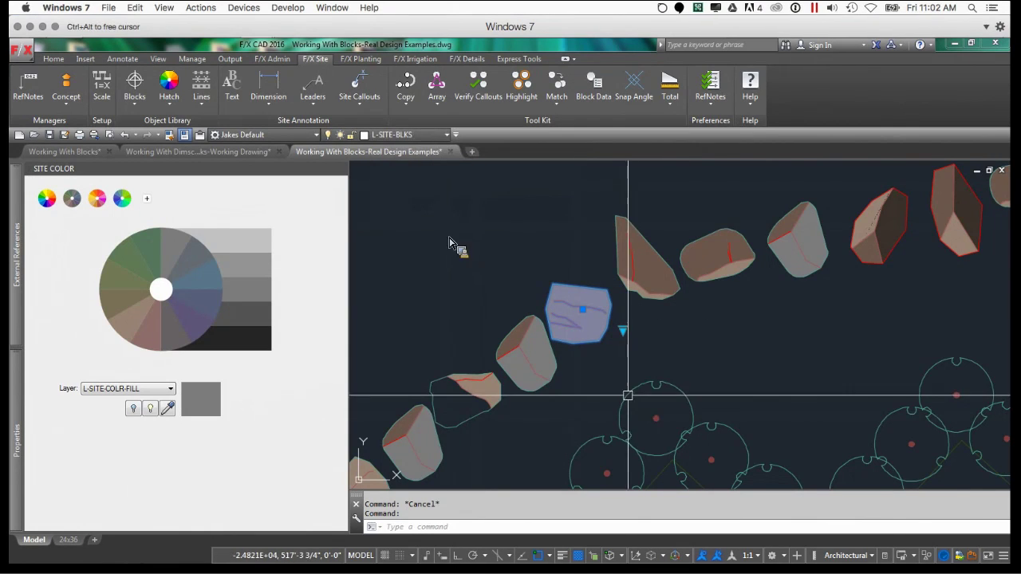
key(Escape)
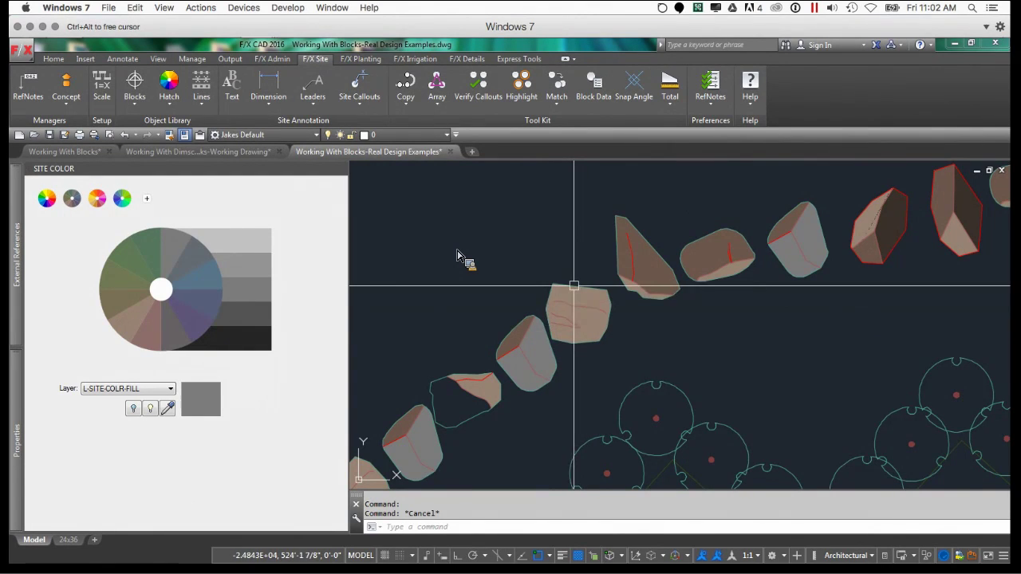
List the nested object properties of the color hatch inside the boulder with the crack lines using XLIST
scroll(574, 285, up, 2)
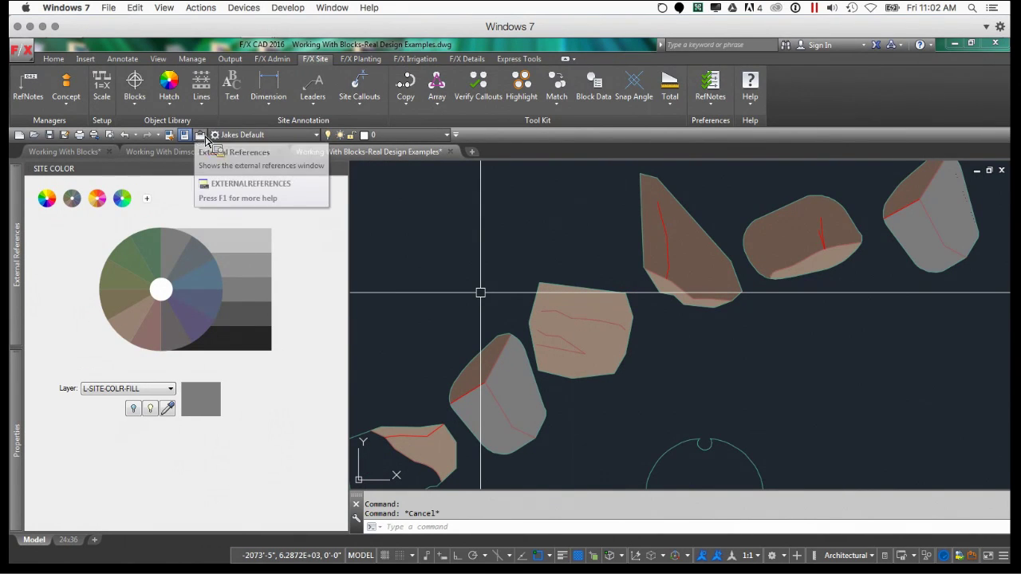
middle_drag(561, 326, 553, 313)
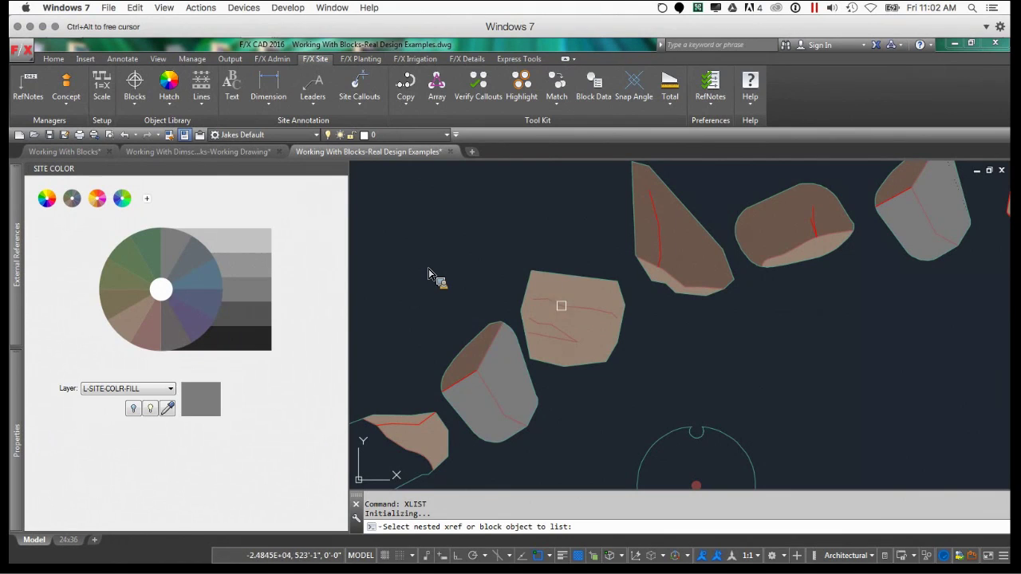
click(561, 303)
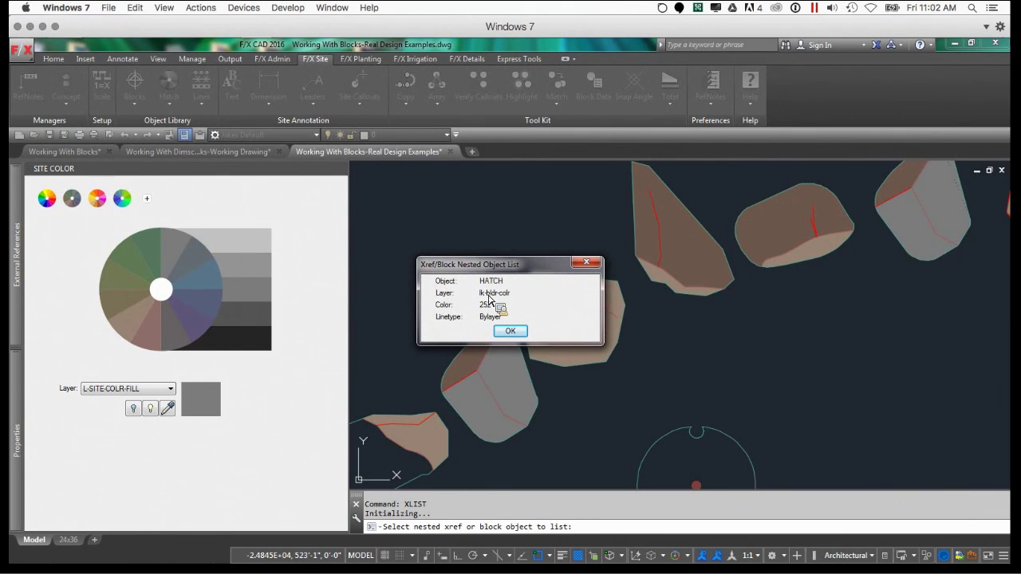
click(515, 337)
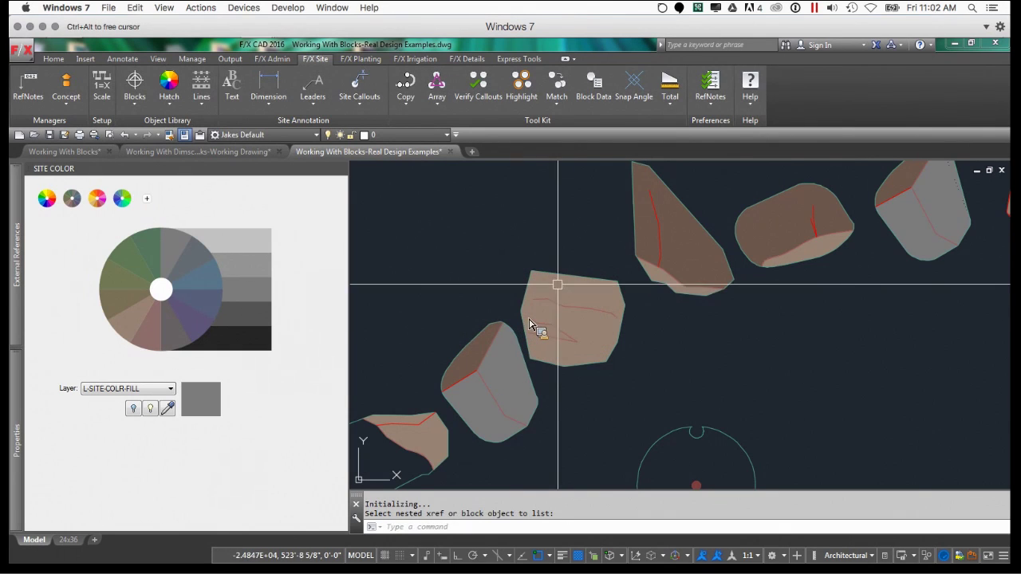
key(Return)
click(562, 284)
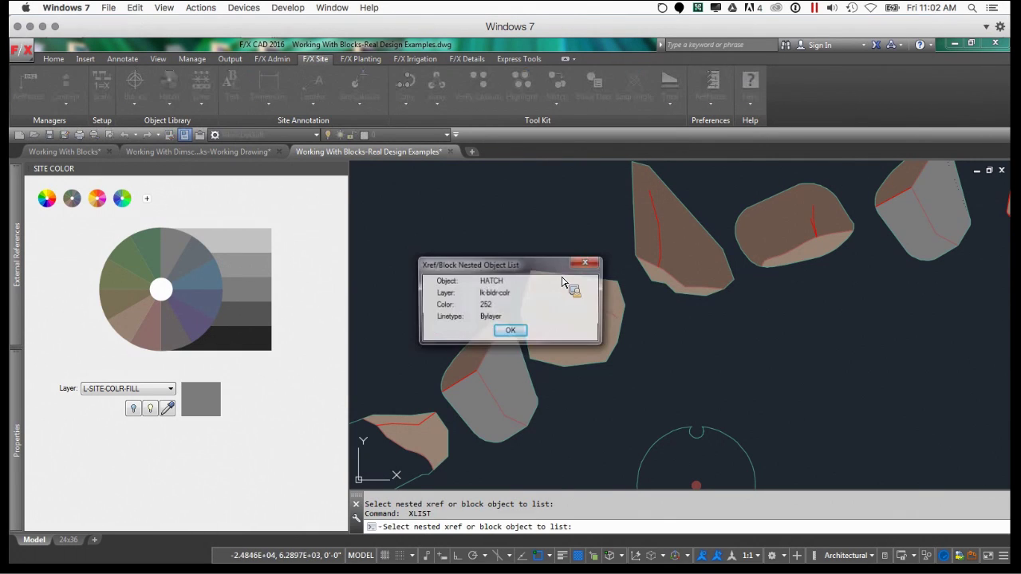
key(Escape)
scroll(567, 286, up, 6)
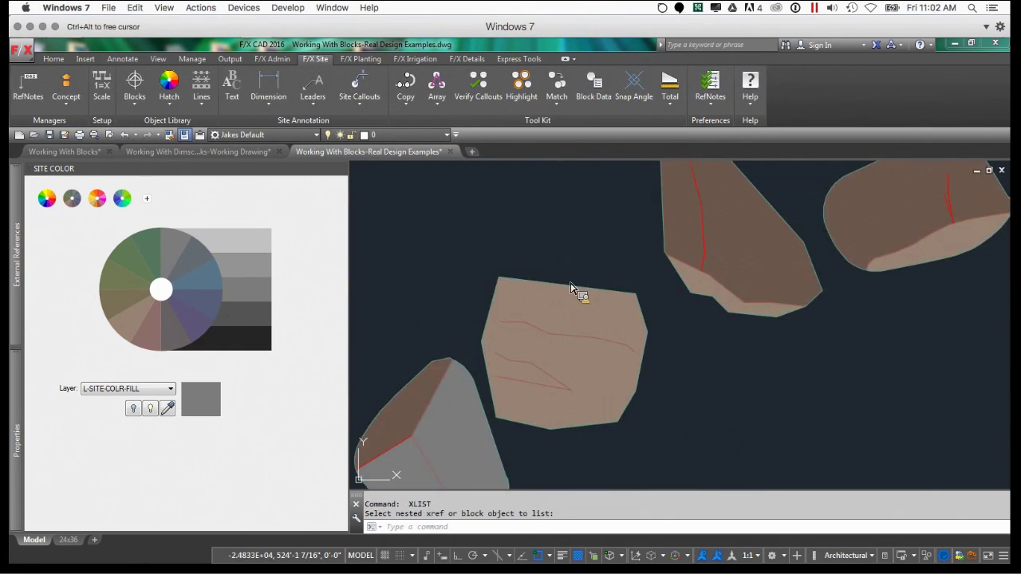
key(Escape)
Regenerate all views and list the nested properties of the dark hatch in the pointed boulder with XLIST
text(rea)
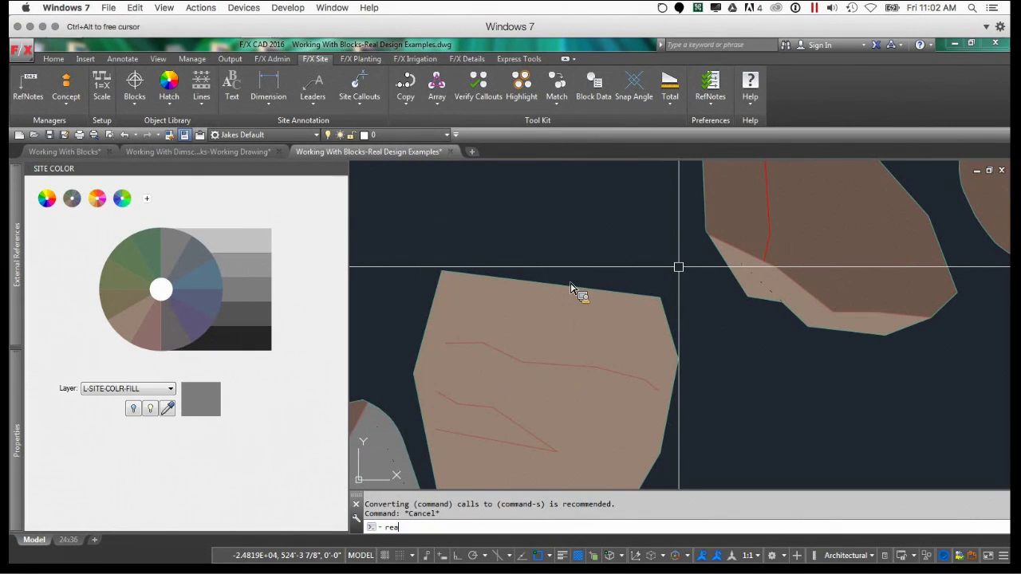
key(Return)
text(xlist)
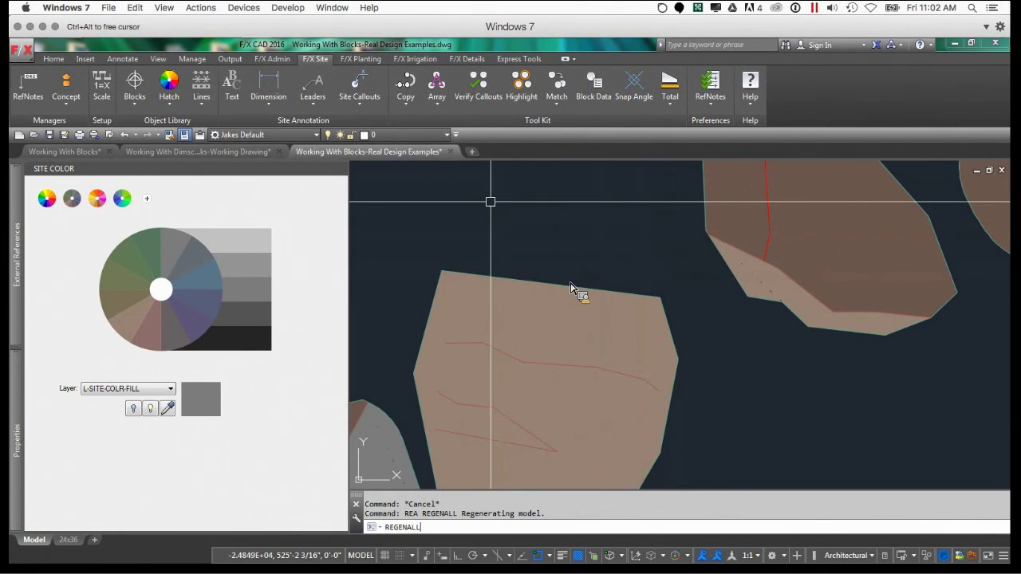
key(Return)
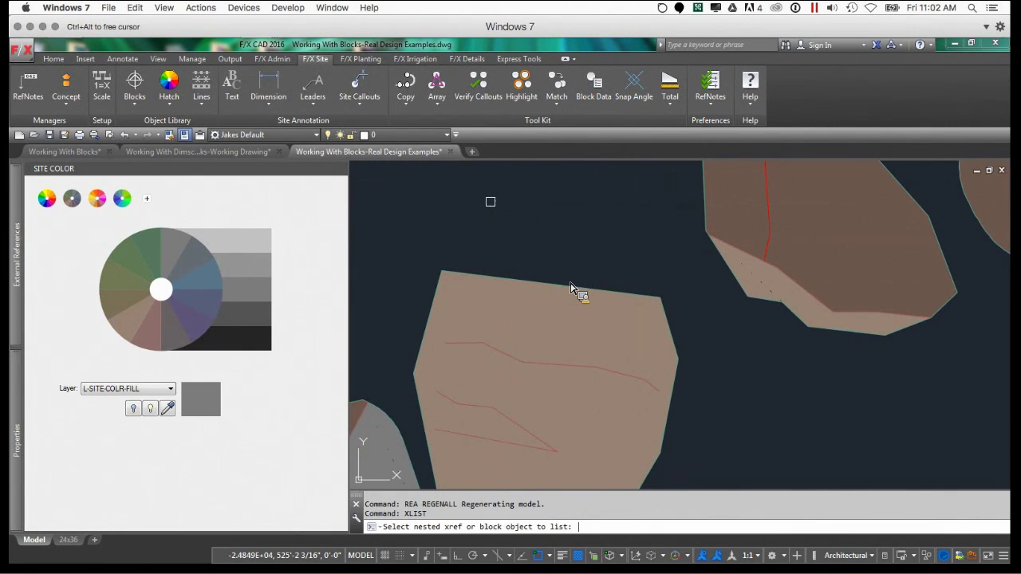
click(768, 246)
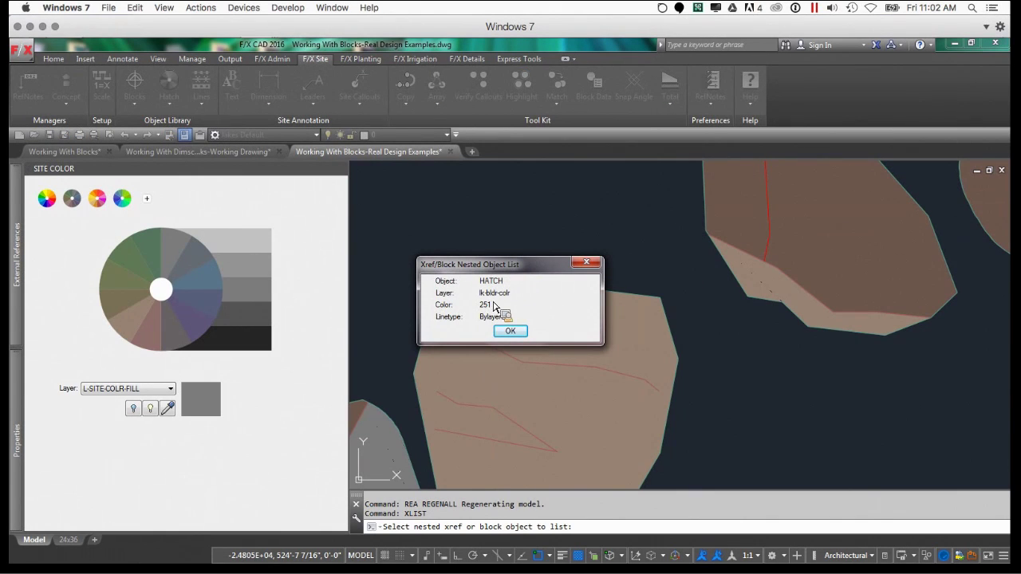
click(510, 335)
mouse_move(558, 335)
shift+middle_down()
mouse_move(641, 308)
mouse_move(631, 305)
shift+middle_up()
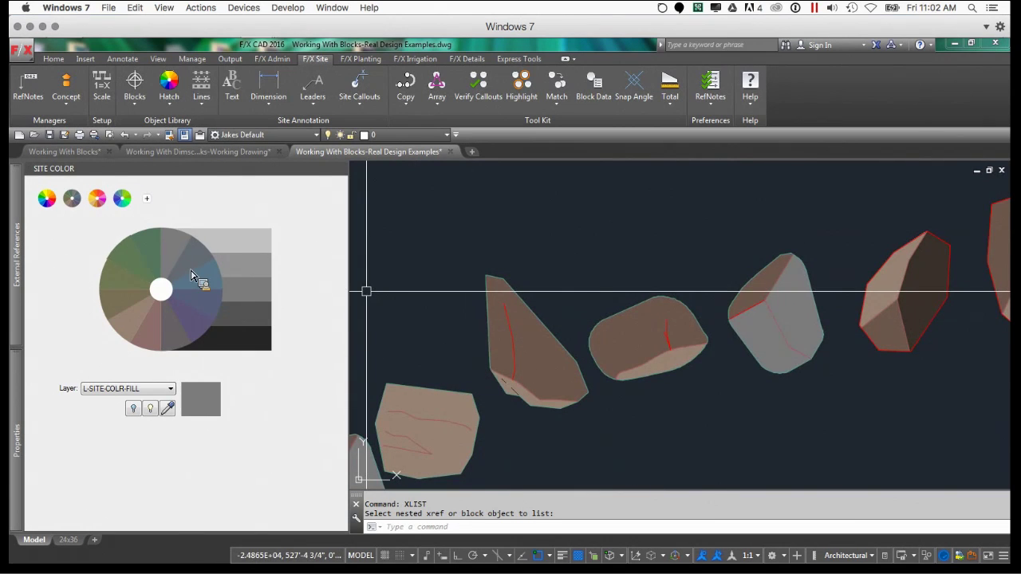
Turn site color off and list the nested properties of the pointed boulder's thick inner red line with XLIST
click(134, 410)
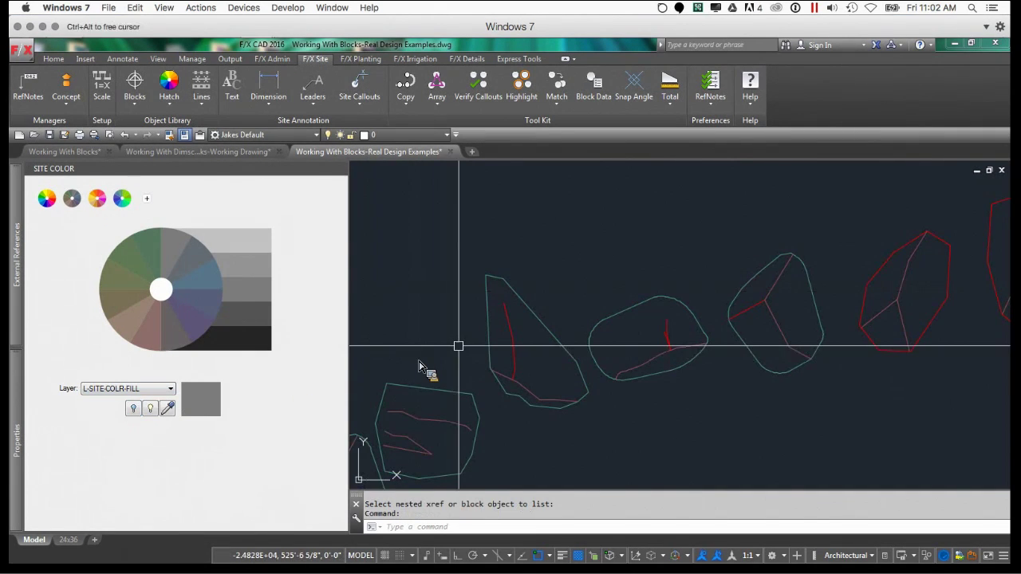
text(XLIST)
key(Return)
click(513, 338)
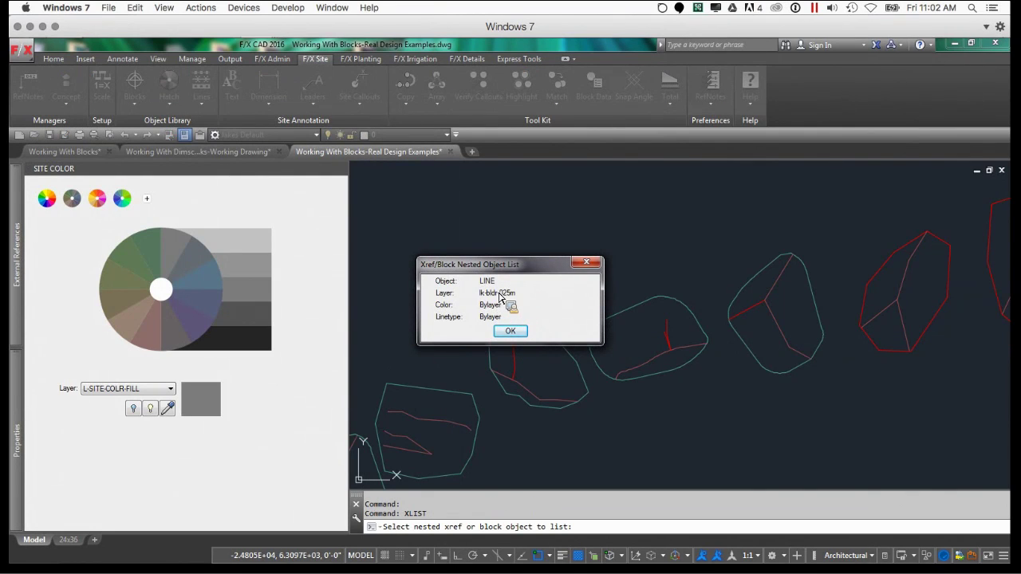
click(515, 331)
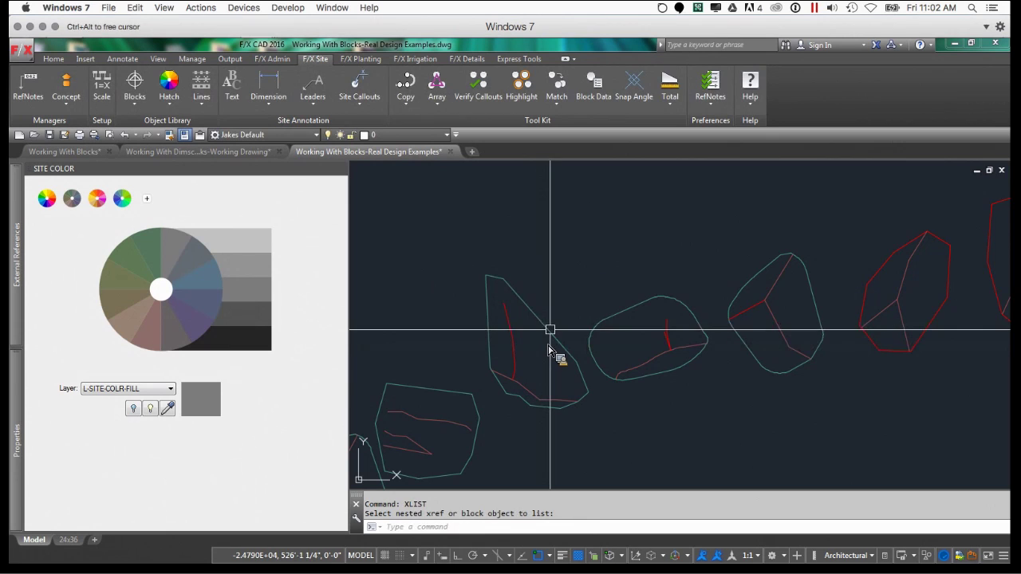
List the nested properties of the pointed boulder's outline and of an inner line in the nearest red-outlined boulder
key(Return)
click(551, 352)
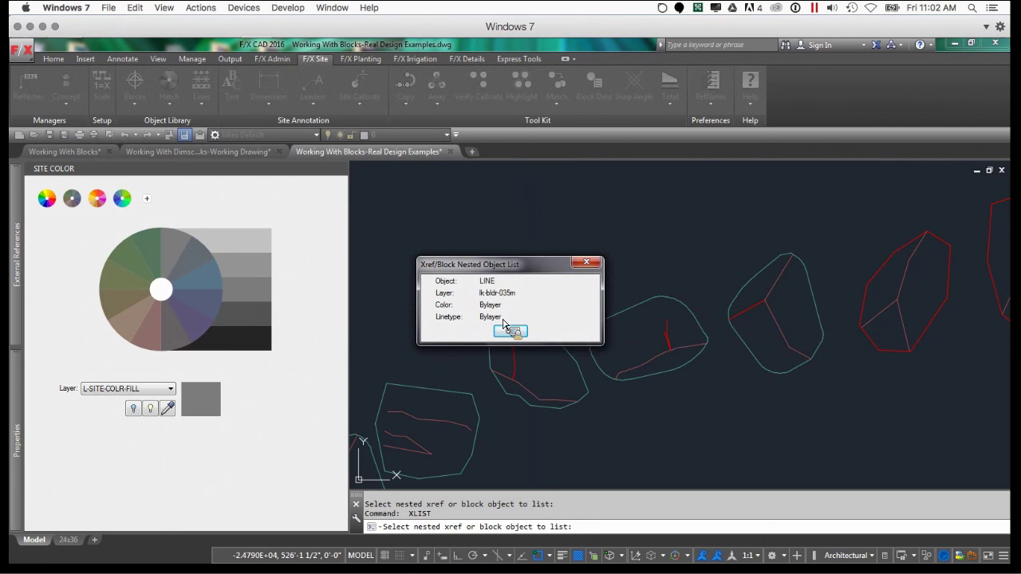
key(Return)
scroll(615, 338, down, 3)
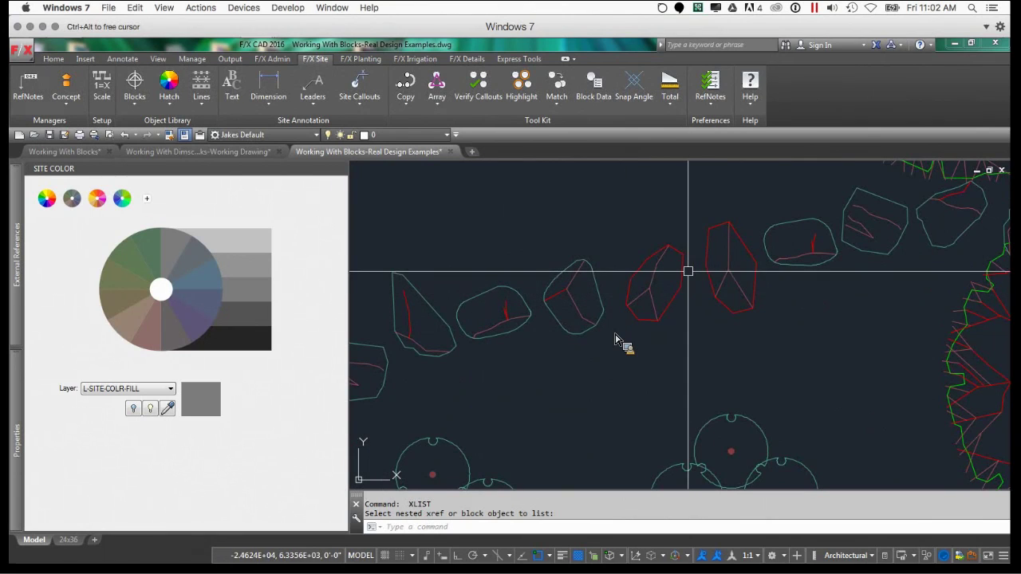
key(Return)
click(659, 263)
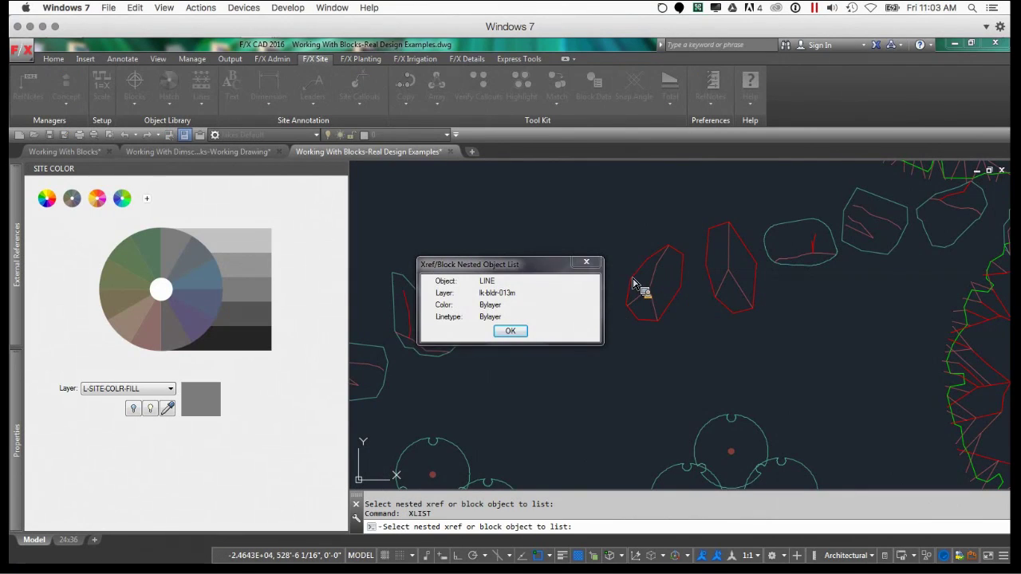
click(508, 331)
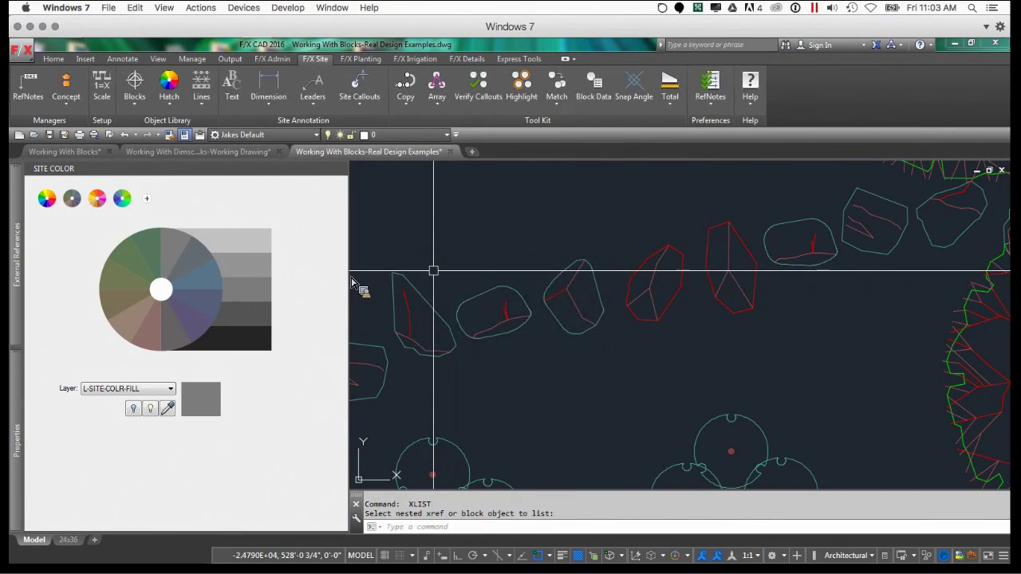
scroll(522, 387, down, 6)
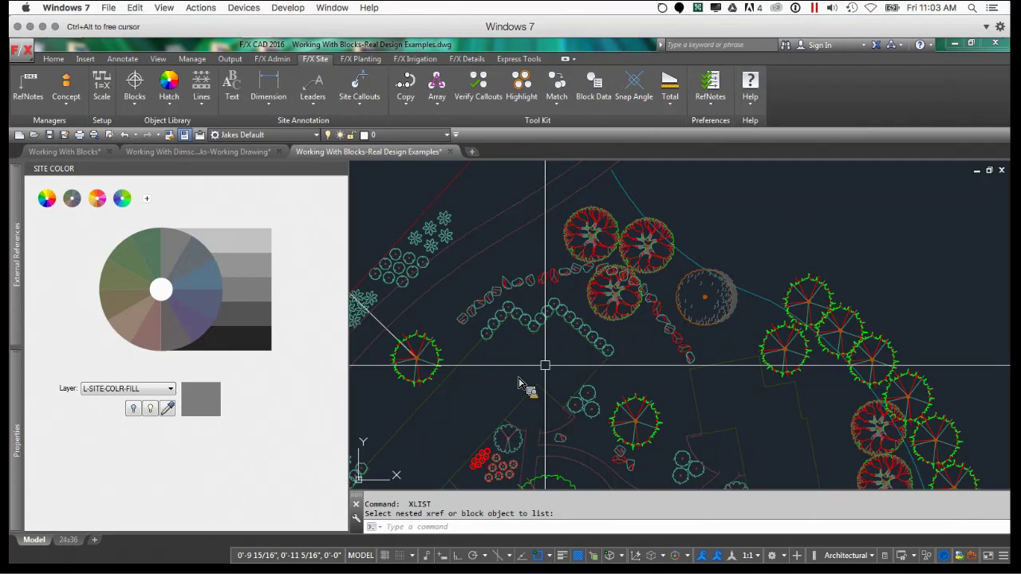
Close the Site Color palette to work in the full drawing area around the circular plaza
click(344, 169)
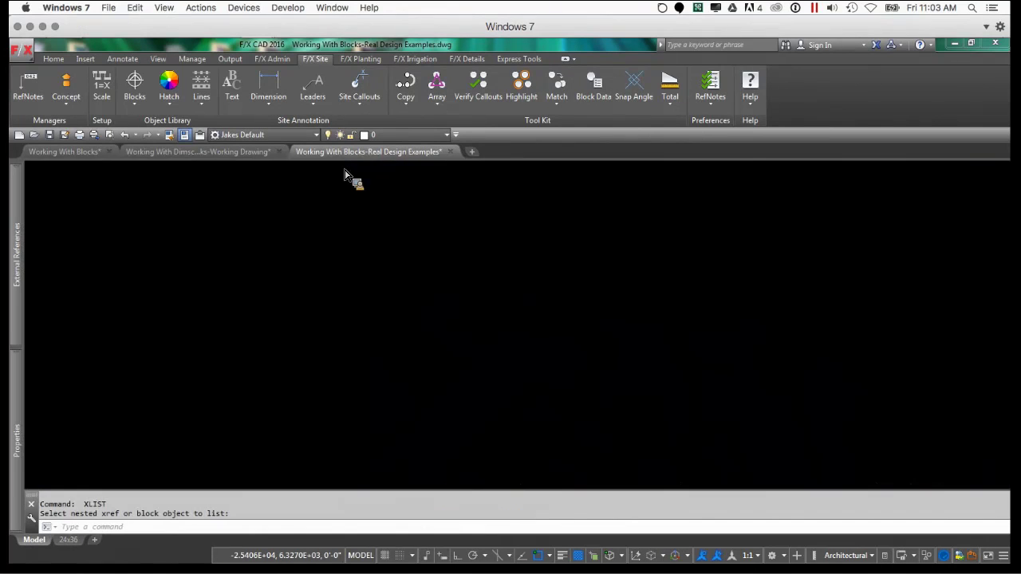
middle_drag(380, 394, 394, 255)
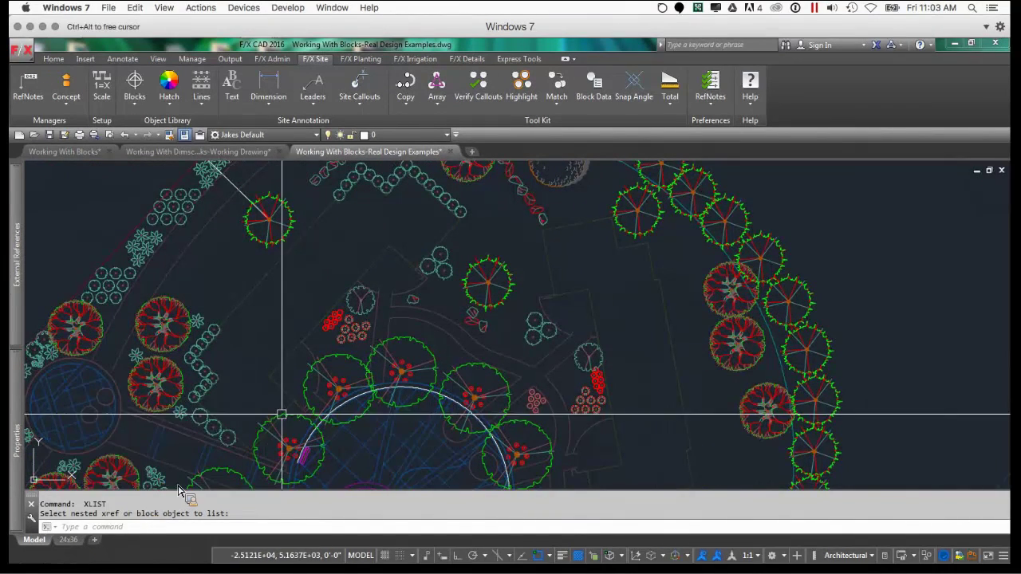
middle_drag(282, 415, 306, 286)
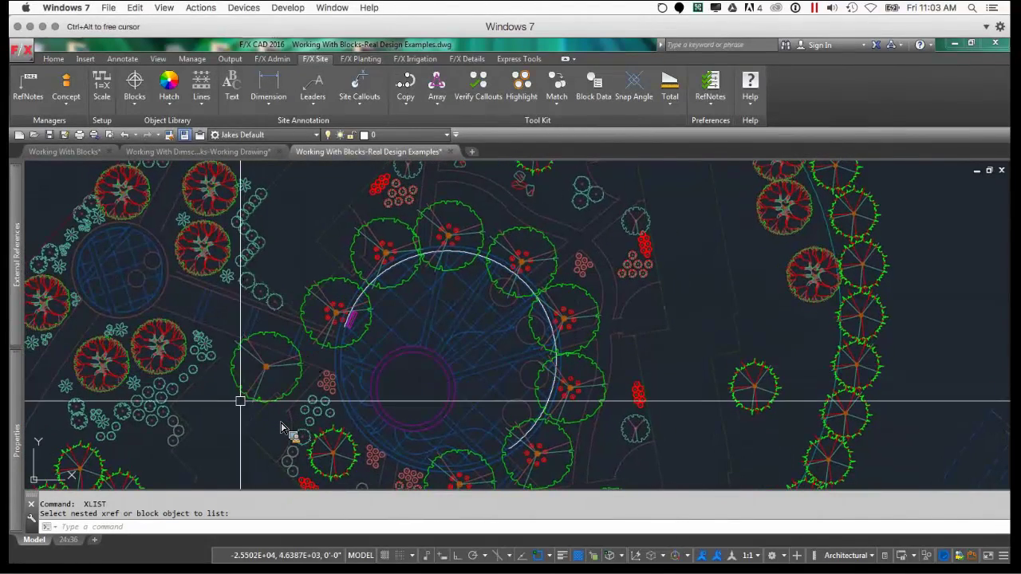
middle_drag(240, 401, 336, 399)
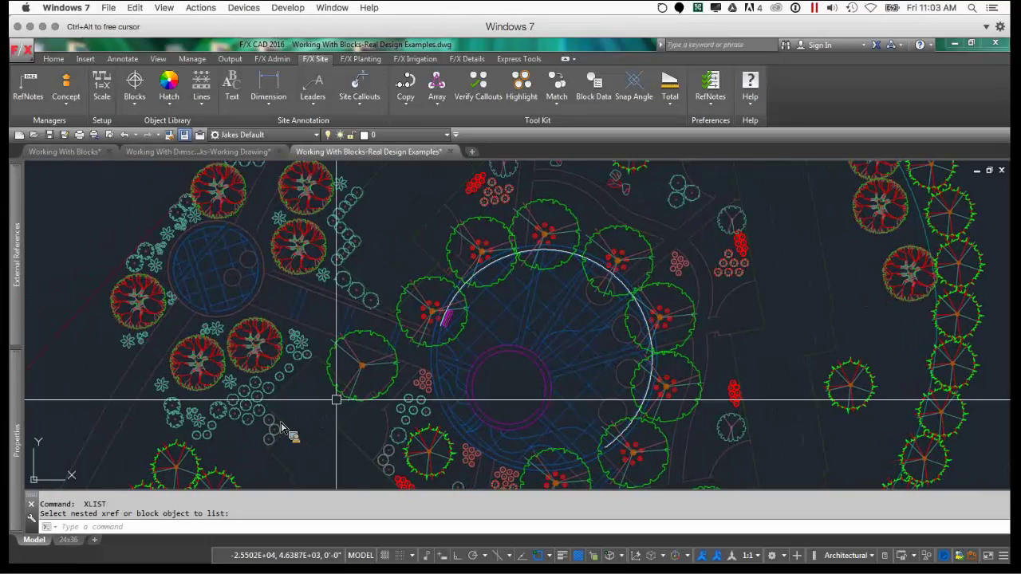
Copy the magenta bench block along the white arc polyline around the circular plaza, with 20 feet between blocks, best fit and no random rotation
click(406, 96)
scroll(431, 211, up, 2)
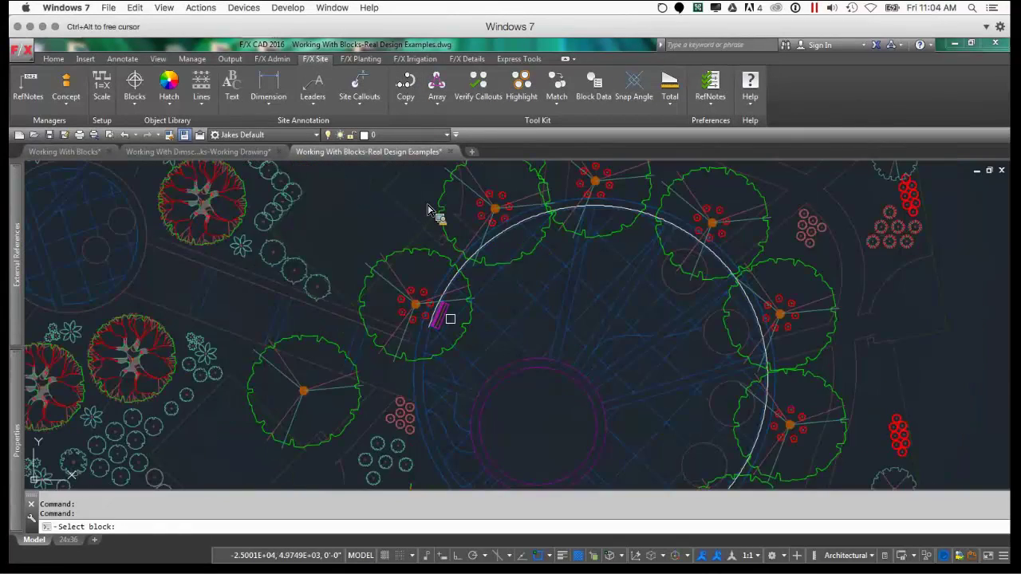
scroll(450, 319, up, 3)
click(438, 311)
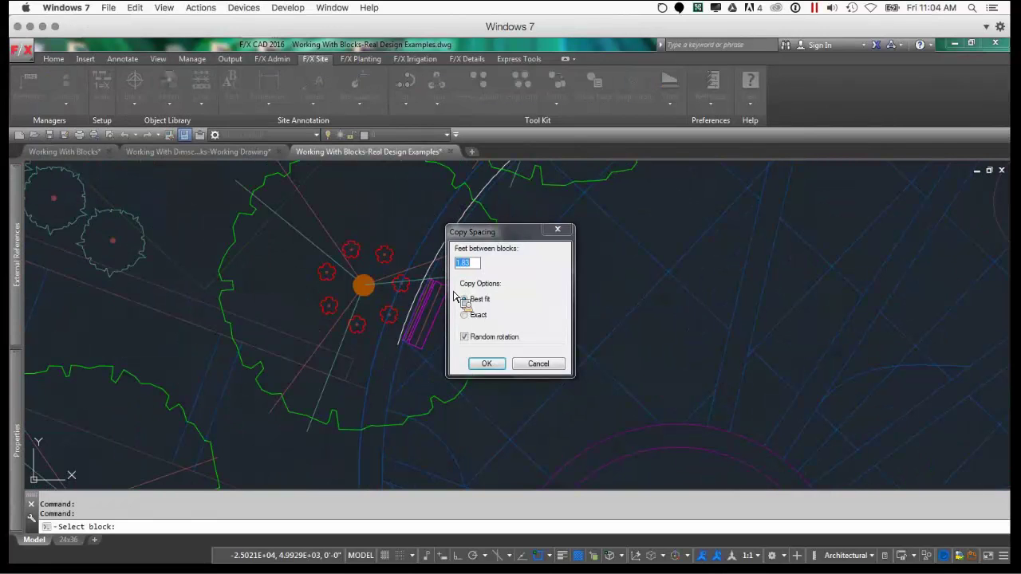
text(2)
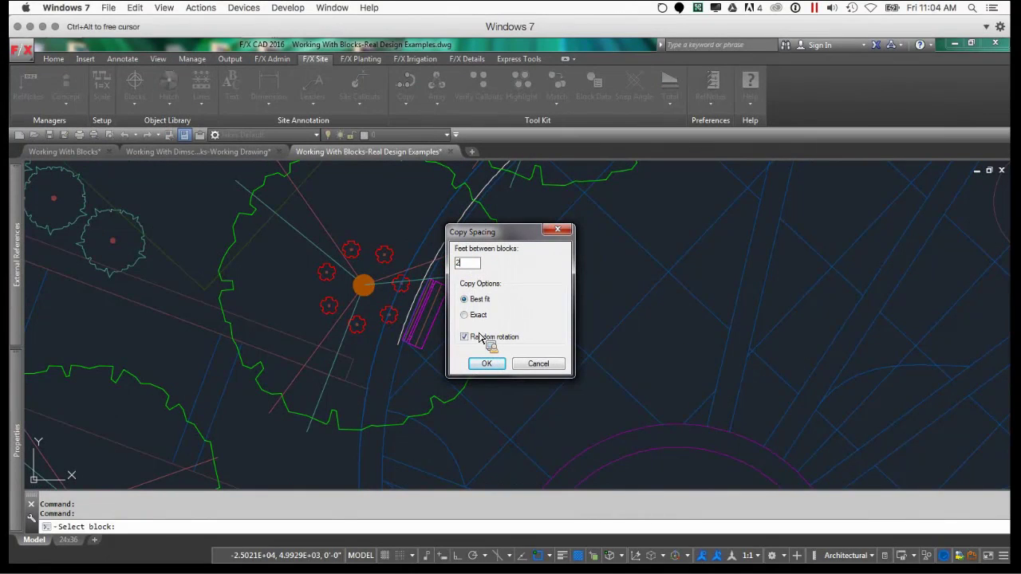
text(0)
click(481, 339)
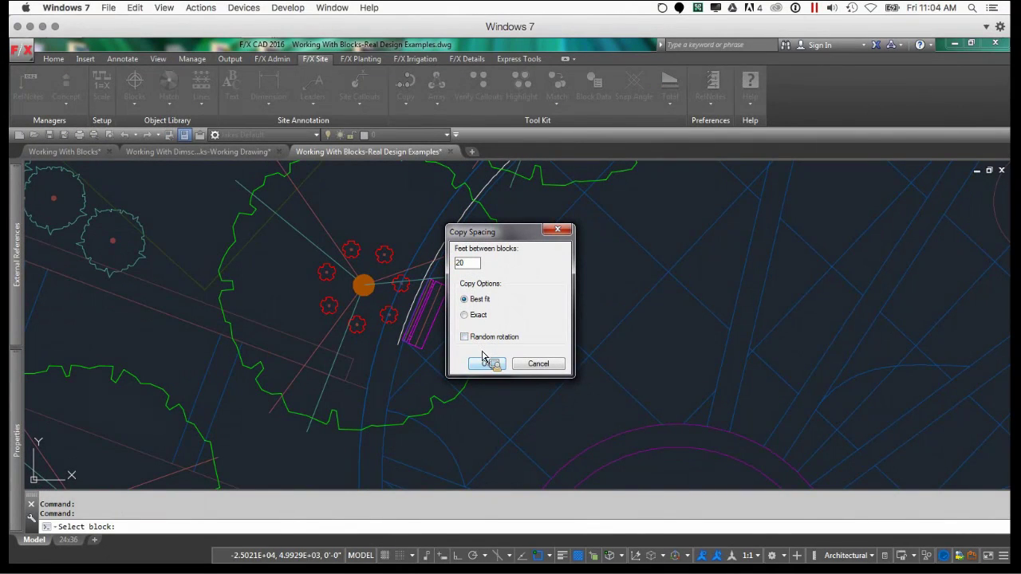
click(488, 363)
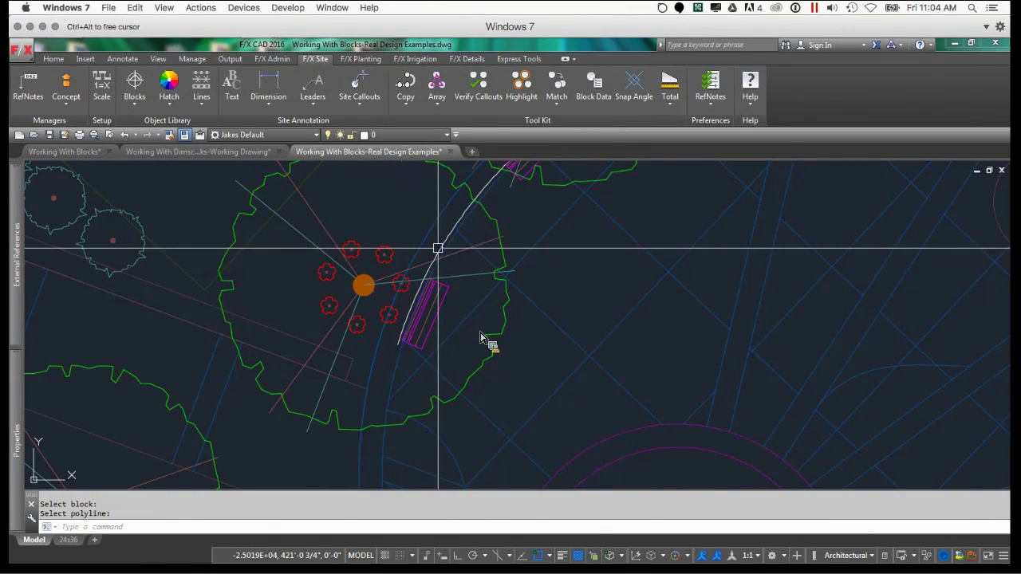
scroll(437, 248, down, 4)
middle_drag(479, 283, 406, 240)
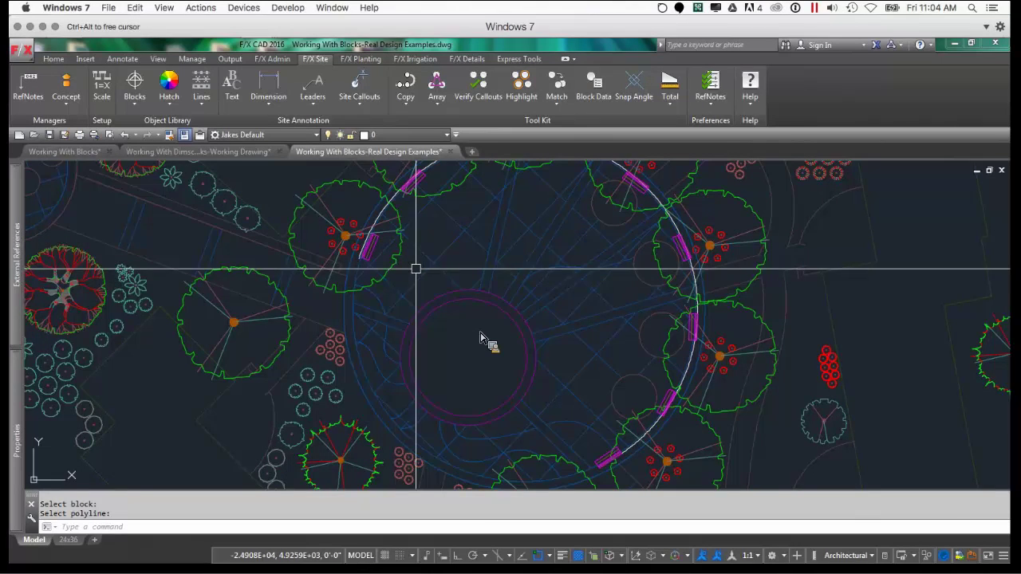
middle_drag(414, 269, 414, 342)
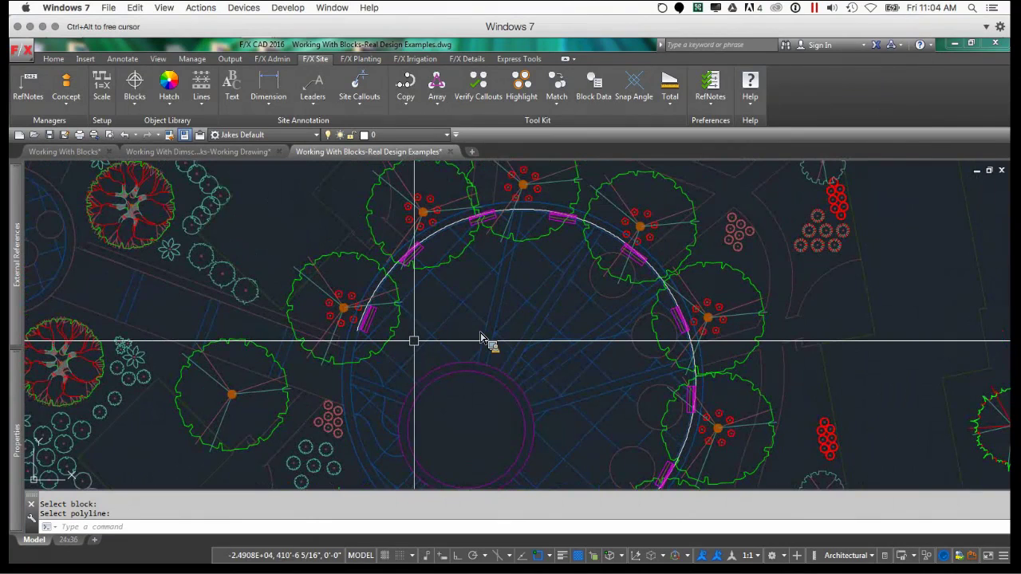